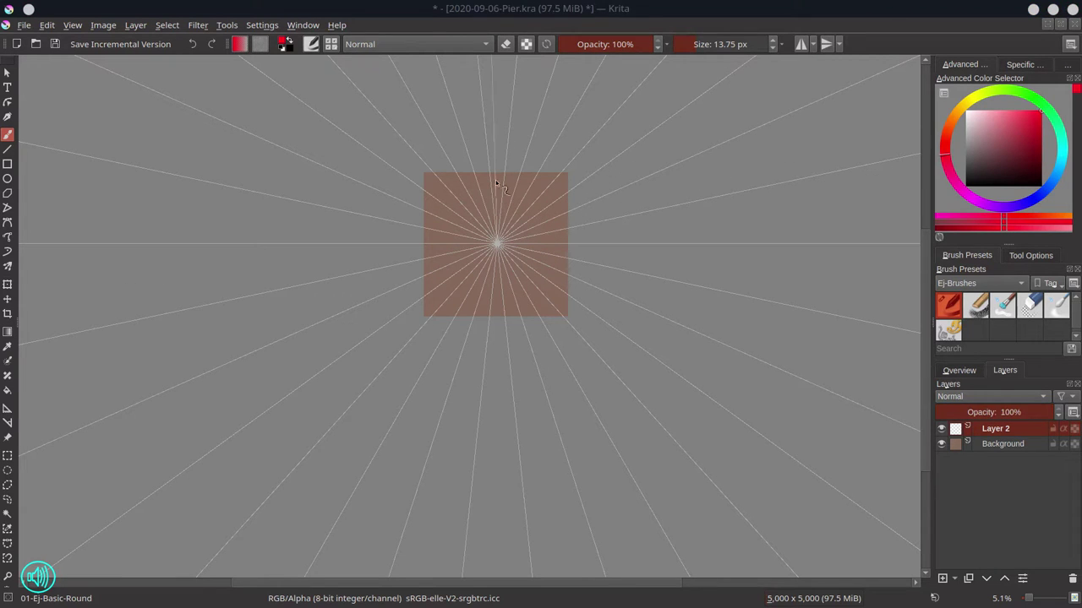
Step: Paint dense red lines radiating from the vanishing point across the whole canvas on Layer 2, following the perspective assistant
{"action": "mouse_move", "coordinate": [495, 174]}
{"action": "left_mouse_down"}
{"action": "mouse_move", "coordinate": [498, 372]}
{"action": "mouse_move", "coordinate": [481, 169]}
{"action": "left_mouse_up"}
{"action": "mouse_move", "coordinate": [461, 306]}
{"action": "left_mouse_down"}
{"action": "mouse_move", "coordinate": [538, 181]}
{"action": "mouse_move", "coordinate": [528, 174]}
{"action": "left_mouse_up"}
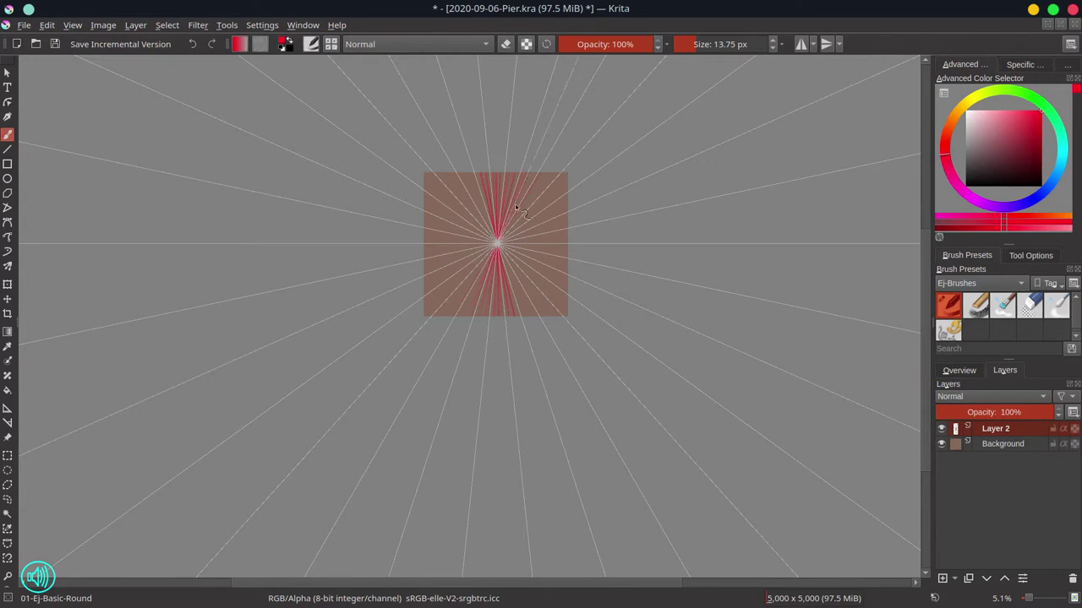
{"action": "scroll", "coordinate": [530, 210], "scroll_direction": "down", "scroll_amount": 1}
{"action": "left_click_drag", "start_coordinate": [456, 296], "coordinate": [559, 176]}
{"action": "left_click_drag", "start_coordinate": [448, 266], "coordinate": [573, 193]}
{"action": "left_click_drag", "start_coordinate": [409, 277], "coordinate": [652, 189]}
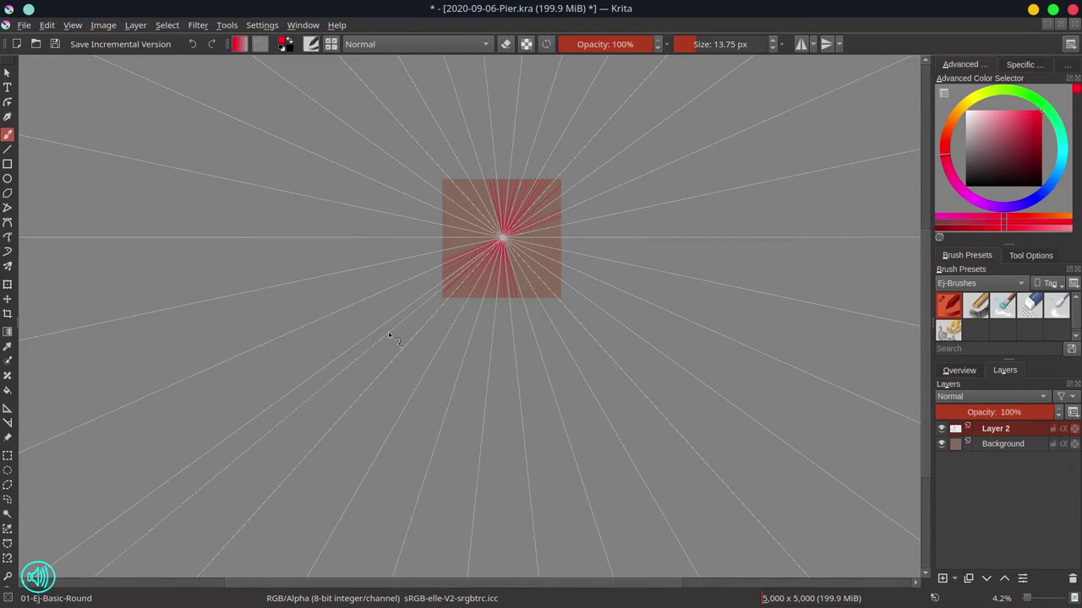
{"action": "left_click_drag", "start_coordinate": [485, 171], "coordinate": [508, 248]}
{"action": "left_click_drag", "start_coordinate": [451, 163], "coordinate": [511, 254]}
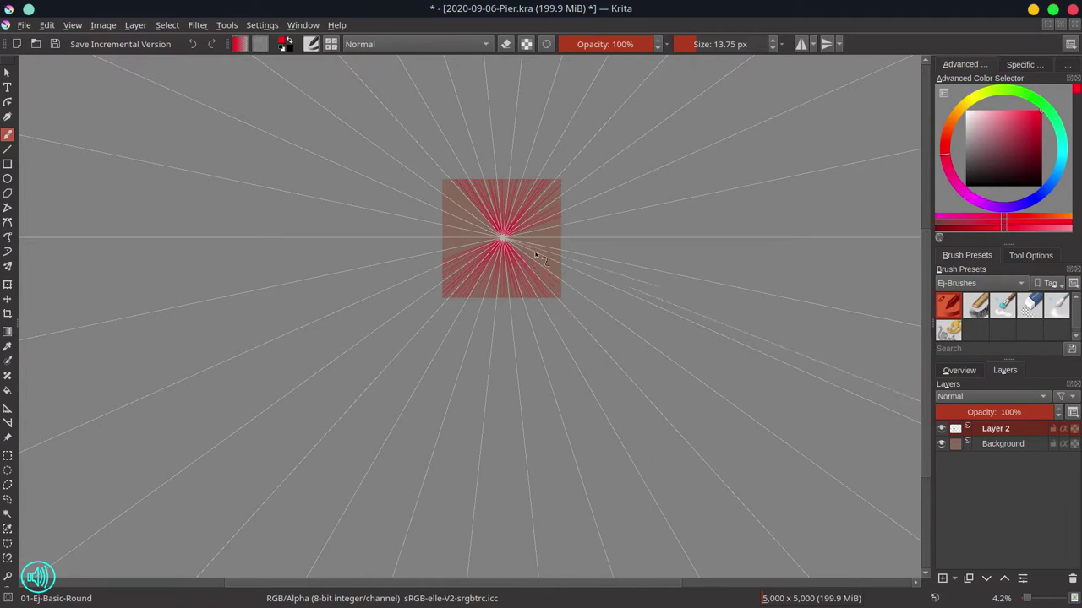
{"action": "left_click_drag", "start_coordinate": [582, 306], "coordinate": [535, 144]}
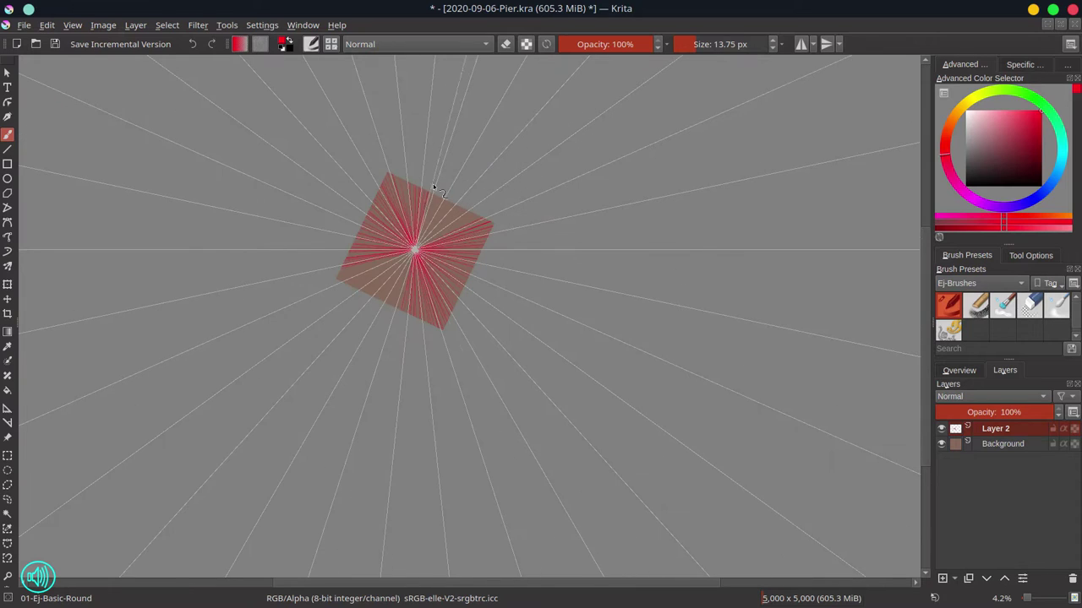
{"action": "mouse_move", "coordinate": [388, 312]}
{"action": "left_mouse_down"}
{"action": "mouse_move", "coordinate": [434, 199]}
{"action": "mouse_move", "coordinate": [369, 311]}
{"action": "left_mouse_up"}
{"action": "mouse_move", "coordinate": [449, 201]}
{"action": "left_mouse_down"}
{"action": "mouse_move", "coordinate": [372, 296]}
{"action": "mouse_move", "coordinate": [475, 202]}
{"action": "mouse_move", "coordinate": [367, 287]}
{"action": "left_mouse_up"}
{"action": "mouse_move", "coordinate": [494, 195]}
{"action": "left_mouse_down"}
{"action": "mouse_move", "coordinate": [366, 291]}
{"action": "mouse_move", "coordinate": [404, 258]}
{"action": "left_mouse_up"}
{"action": "mouse_move", "coordinate": [341, 297]}
{"action": "left_mouse_down"}
{"action": "mouse_move", "coordinate": [409, 253]}
{"action": "mouse_move", "coordinate": [318, 285]}
{"action": "mouse_move", "coordinate": [402, 254]}
{"action": "left_mouse_up"}
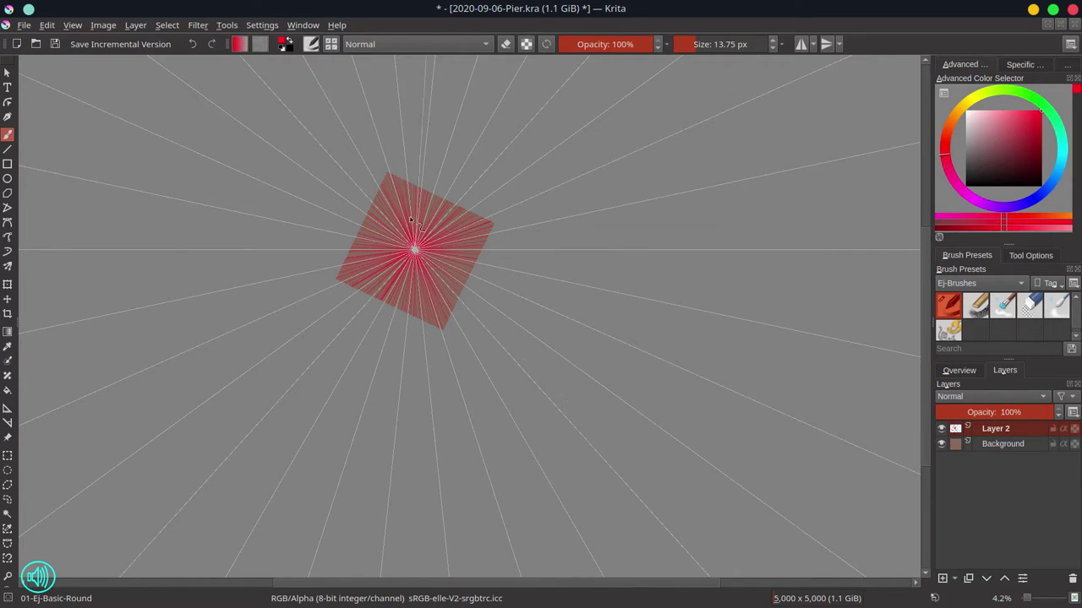
{"action": "key", "text": "5"}
Step: Rename Layer 2 to vp and remove the vanishing point assistant from the canvas
{"action": "double_click", "coordinate": [996, 429]}
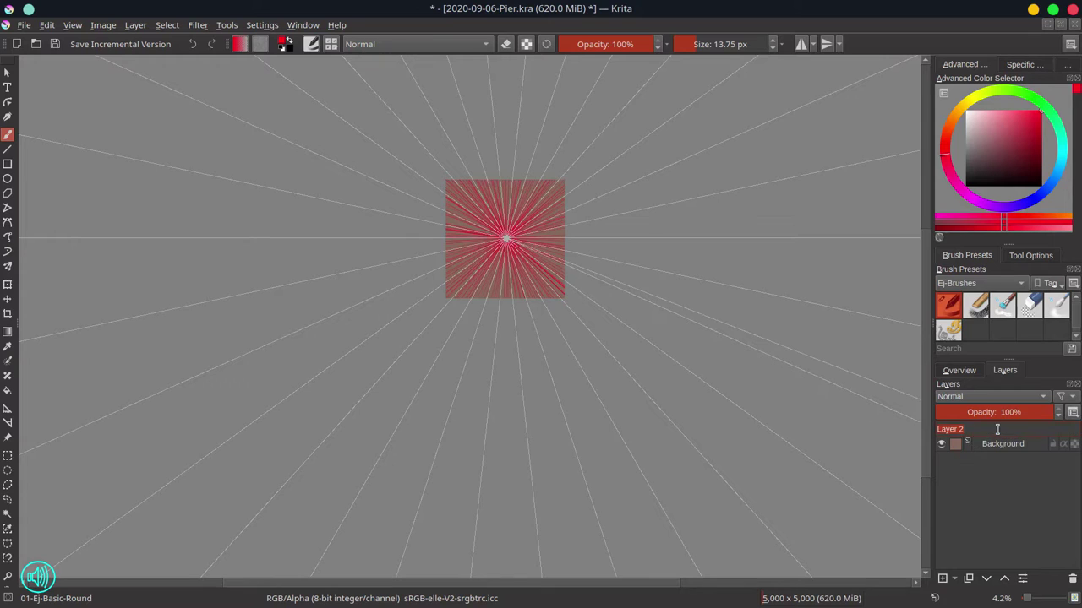
{"action": "type", "text": "vp"}
{"action": "key", "text": "Return"}
{"action": "left_click", "coordinate": [7, 408]}
{"action": "left_click", "coordinate": [559, 256]}
Step: Lower the vp layer's opacity to 19% and lock the layer
{"action": "left_click", "coordinate": [957, 412]}
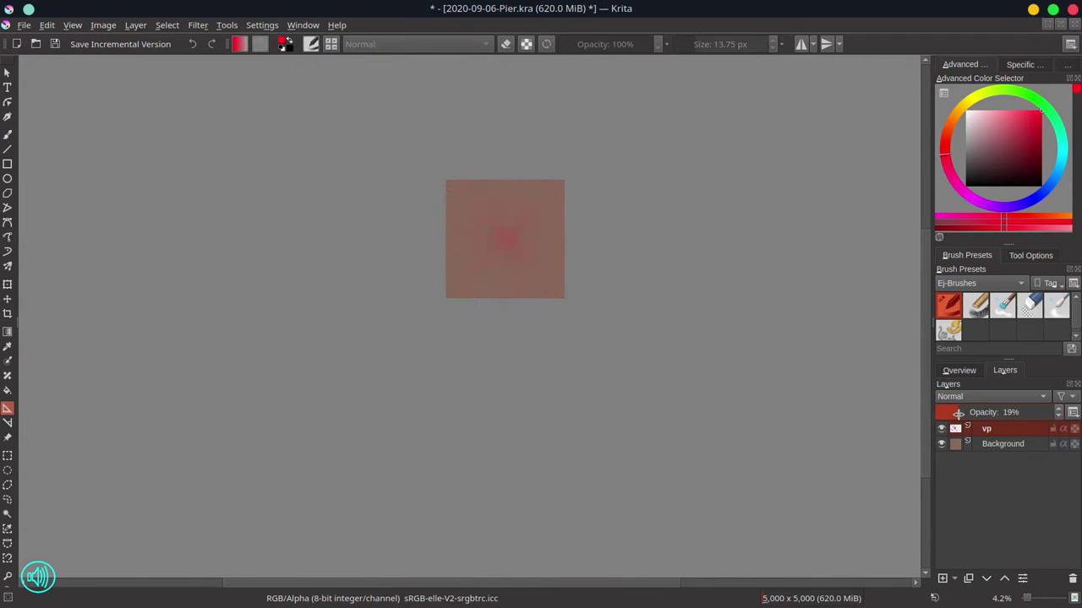
{"action": "left_click", "coordinate": [1052, 430]}
Step: Add a new paint layer above Background with the default black colour active and save the document
{"action": "left_click", "coordinate": [1020, 448]}
{"action": "key", "text": "Insert"}
{"action": "left_click", "coordinate": [959, 370]}
{"action": "key", "text": "d"}
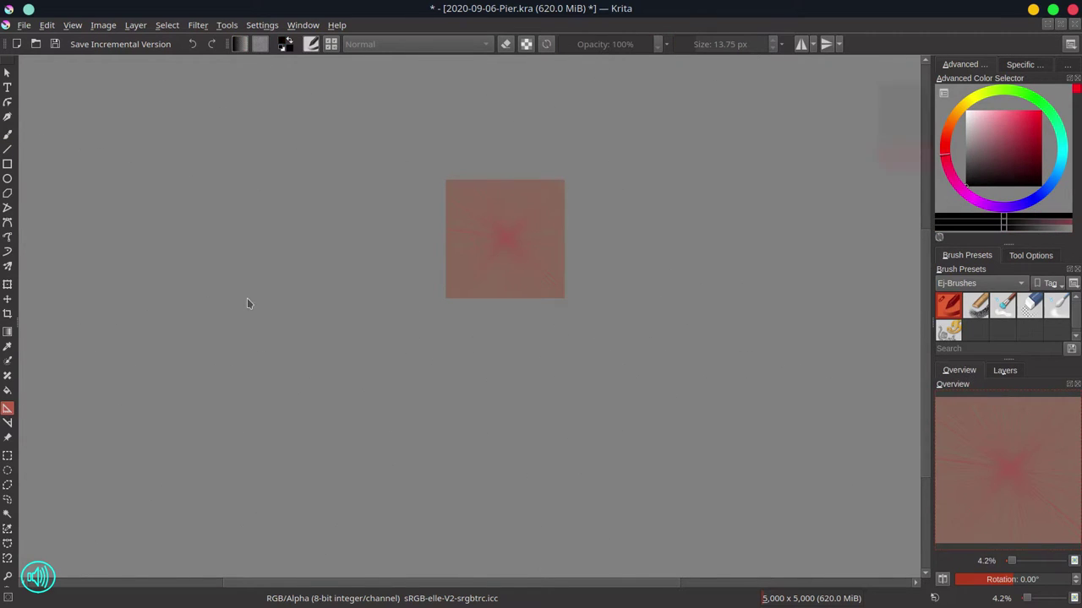
{"action": "key", "text": "ctrl+s"}
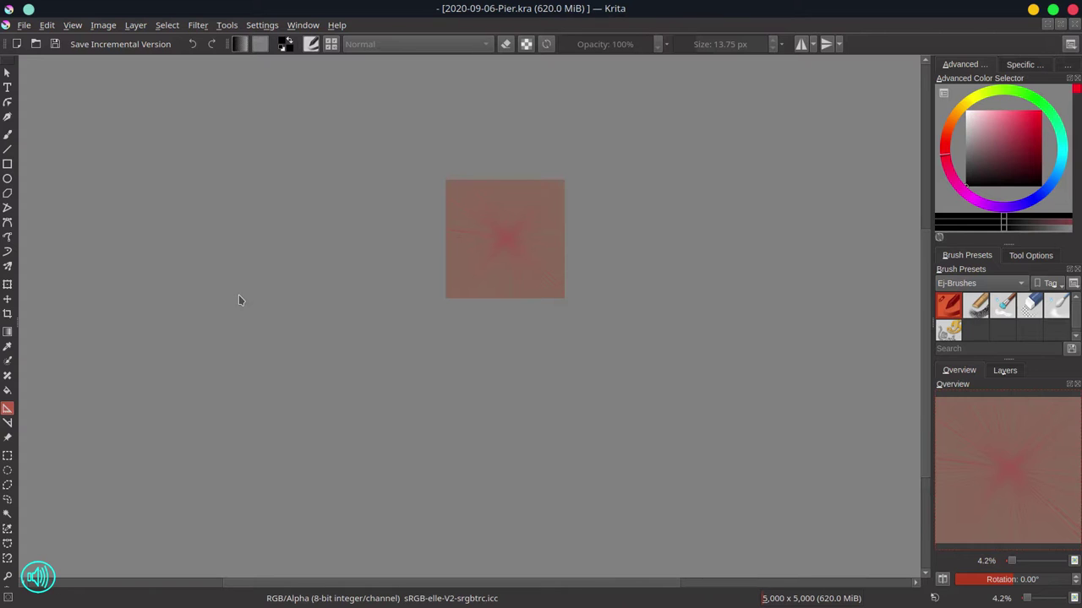
Step: Sketch the black horizon line and the shoreline through the vanishing point with the freehand brush
{"action": "key", "text": "b"}
{"action": "scroll", "coordinate": [540, 244], "scroll_direction": "up", "scroll_amount": 7}
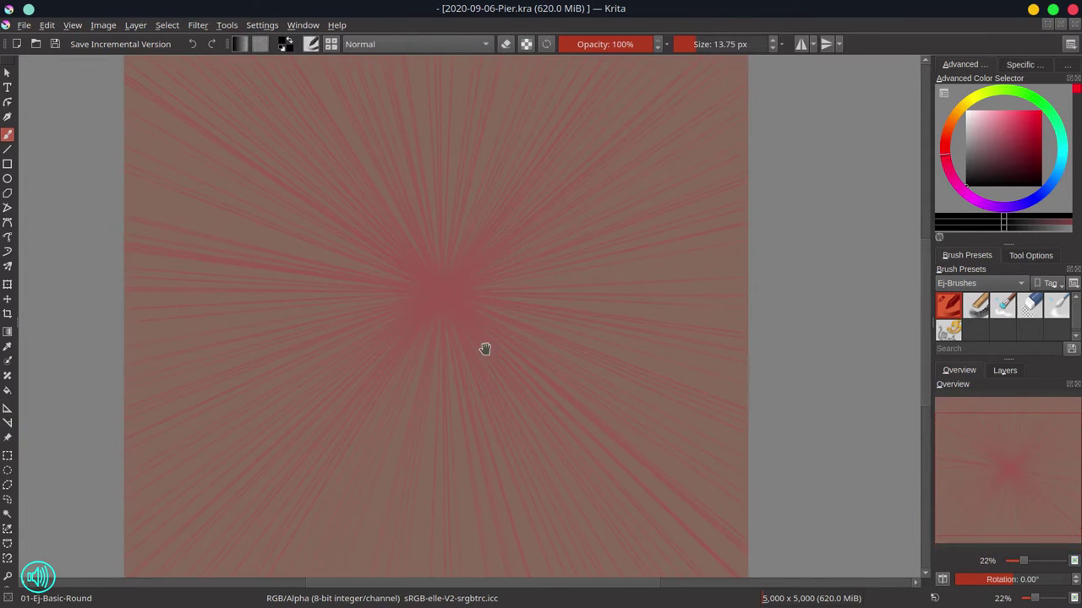
{"action": "left_click_drag", "start_coordinate": [368, 279], "coordinate": [700, 292]}
{"action": "left_click_drag", "start_coordinate": [543, 270], "coordinate": [770, 271]}
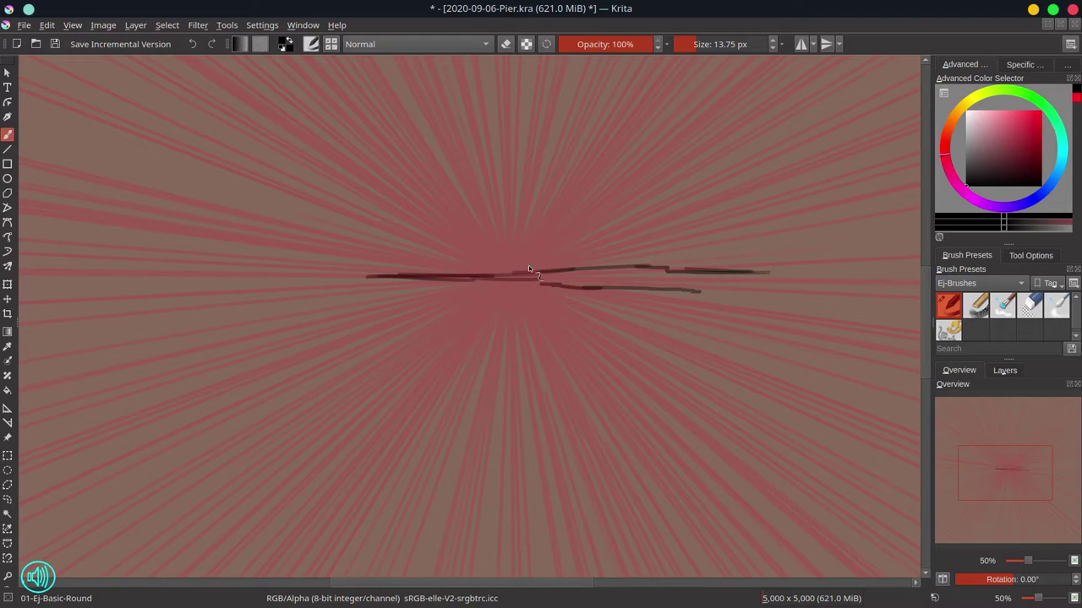
Step: Sketch a small city skyline of blocky buildings on the horizon around a taller central tower
{"action": "left_click_drag", "start_coordinate": [509, 267], "coordinate": [496, 271]}
{"action": "left_click_drag", "start_coordinate": [479, 274], "coordinate": [491, 273]}
{"action": "left_click_drag", "start_coordinate": [560, 272], "coordinate": [593, 277]}
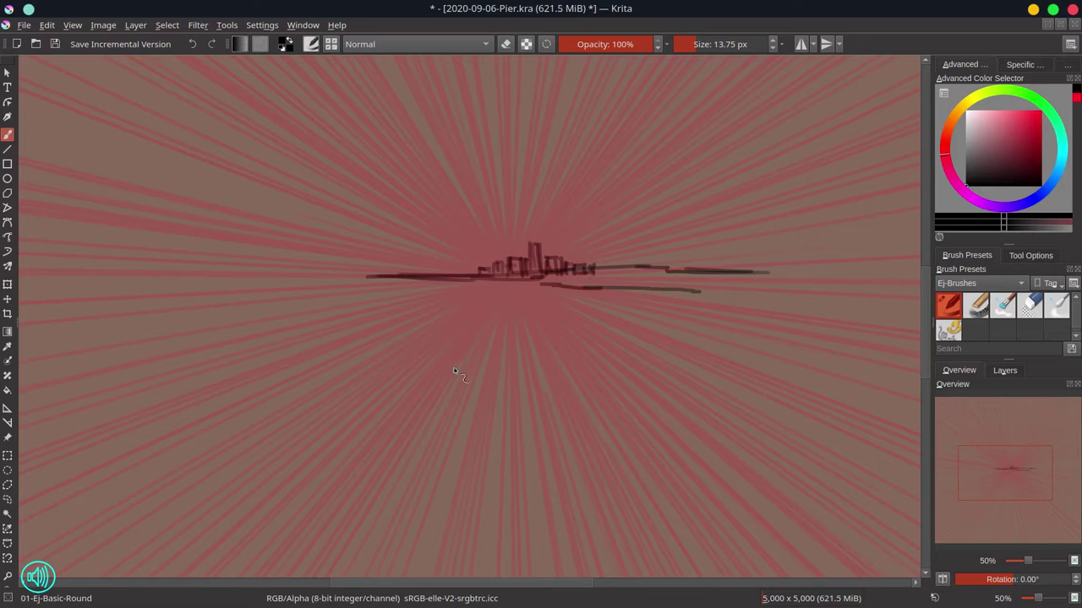
{"action": "left_click_drag", "start_coordinate": [529, 283], "coordinate": [565, 283]}
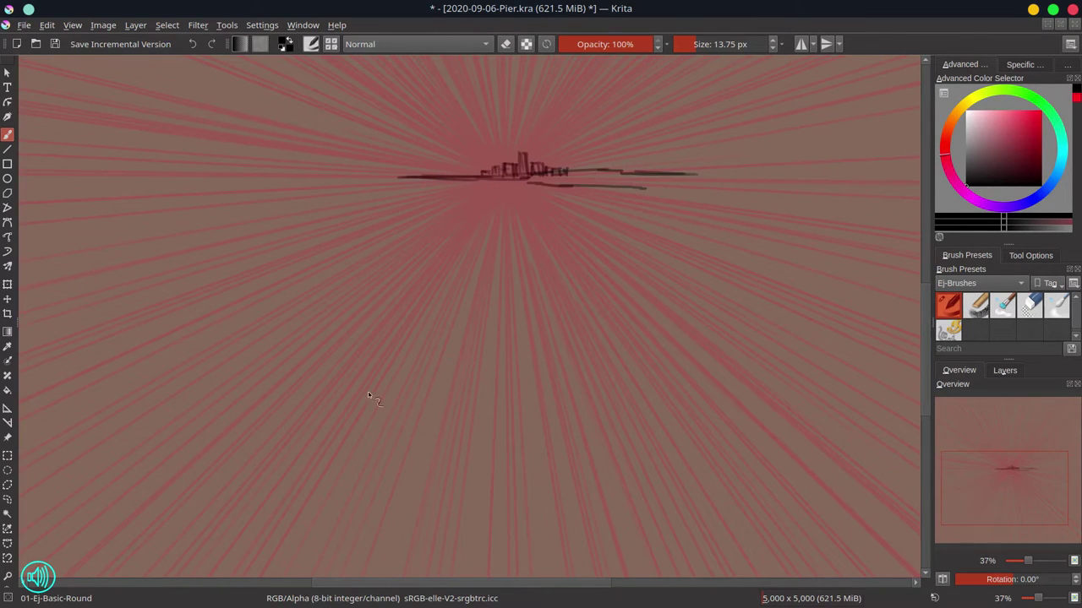
{"action": "left_click_drag", "start_coordinate": [336, 384], "coordinate": [457, 385]}
{"action": "left_click_drag", "start_coordinate": [403, 389], "coordinate": [482, 388]}
{"action": "key", "text": "slash"}
{"action": "left_click_drag", "start_coordinate": [338, 386], "coordinate": [522, 385]}
{"action": "key", "text": "slash"}
{"action": "scroll", "coordinate": [505, 293], "scroll_direction": "up", "scroll_amount": 2}
{"action": "mouse_move", "coordinate": [505, 293]}
{"action": "left_mouse_down"}
{"action": "mouse_move", "coordinate": [533, 355]}
{"action": "mouse_move", "coordinate": [567, 322]}
{"action": "left_mouse_up"}
{"action": "left_click_drag", "start_coordinate": [565, 304], "coordinate": [565, 338]}
{"action": "left_click_drag", "start_coordinate": [569, 279], "coordinate": [578, 373]}
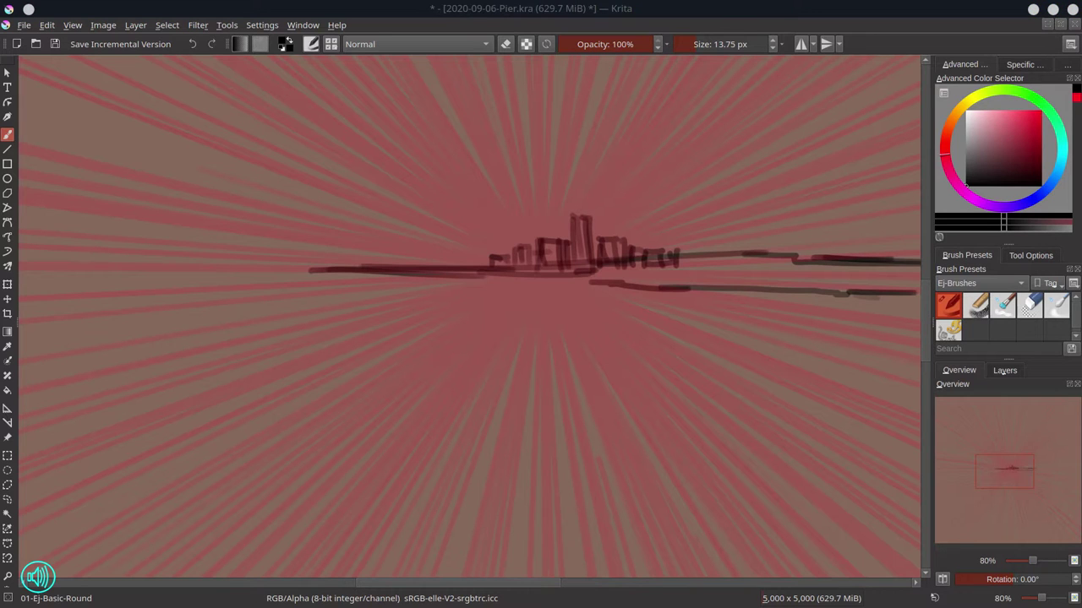
Step: Sketch the round head, neck, shoulders and sides of a figure seen from behind, left of the skyline
{"action": "mouse_move", "coordinate": [270, 285]}
{"action": "left_mouse_down"}
{"action": "mouse_move", "coordinate": [267, 303]}
{"action": "mouse_move", "coordinate": [171, 397]}
{"action": "left_mouse_up"}
{"action": "left_click_drag", "start_coordinate": [202, 335], "coordinate": [185, 397]}
{"action": "left_click_drag", "start_coordinate": [171, 398], "coordinate": [163, 467]}
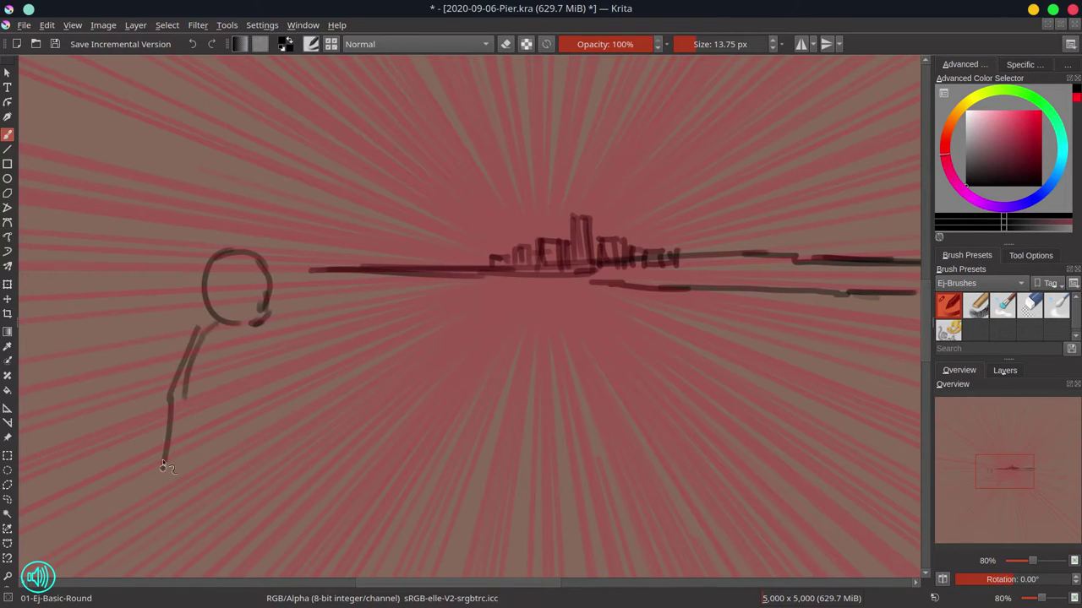
{"action": "left_click_drag", "start_coordinate": [194, 330], "coordinate": [241, 327]}
{"action": "left_click_drag", "start_coordinate": [251, 325], "coordinate": [280, 352]}
{"action": "left_click_drag", "start_coordinate": [280, 329], "coordinate": [270, 281]}
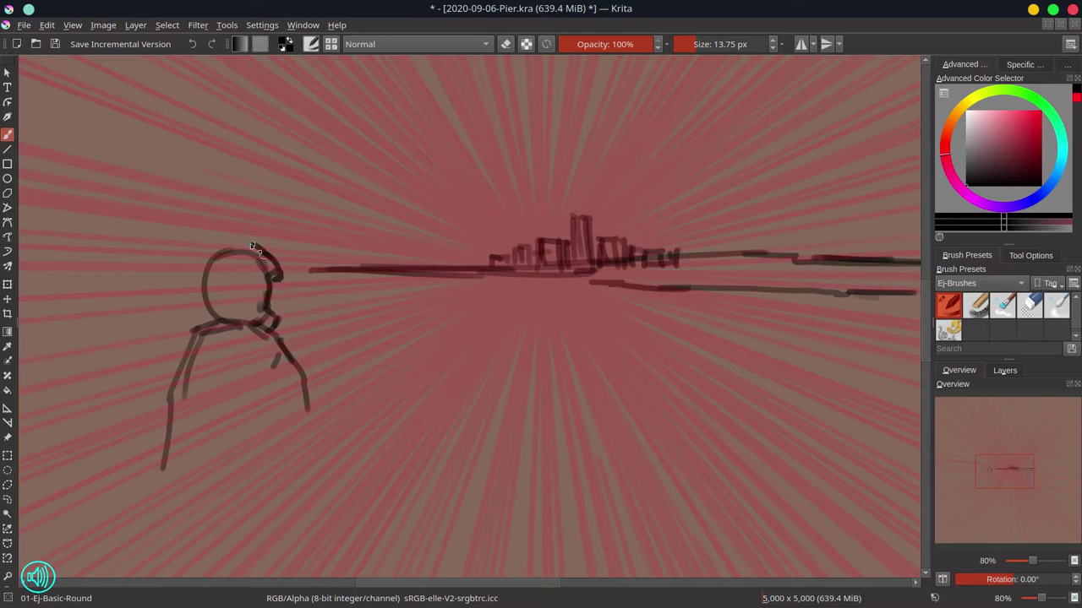
{"action": "mouse_move", "coordinate": [252, 245]}
{"action": "left_mouse_down"}
{"action": "mouse_move", "coordinate": [215, 317]}
{"action": "mouse_move", "coordinate": [217, 326]}
{"action": "mouse_move", "coordinate": [269, 330]}
{"action": "left_mouse_up"}
{"action": "left_click_drag", "start_coordinate": [275, 269], "coordinate": [273, 324]}
{"action": "mouse_move", "coordinate": [218, 324]}
{"action": "left_mouse_down"}
{"action": "mouse_move", "coordinate": [177, 362]}
{"action": "mouse_move", "coordinate": [313, 415]}
{"action": "mouse_move", "coordinate": [173, 508]}
{"action": "left_mouse_up"}
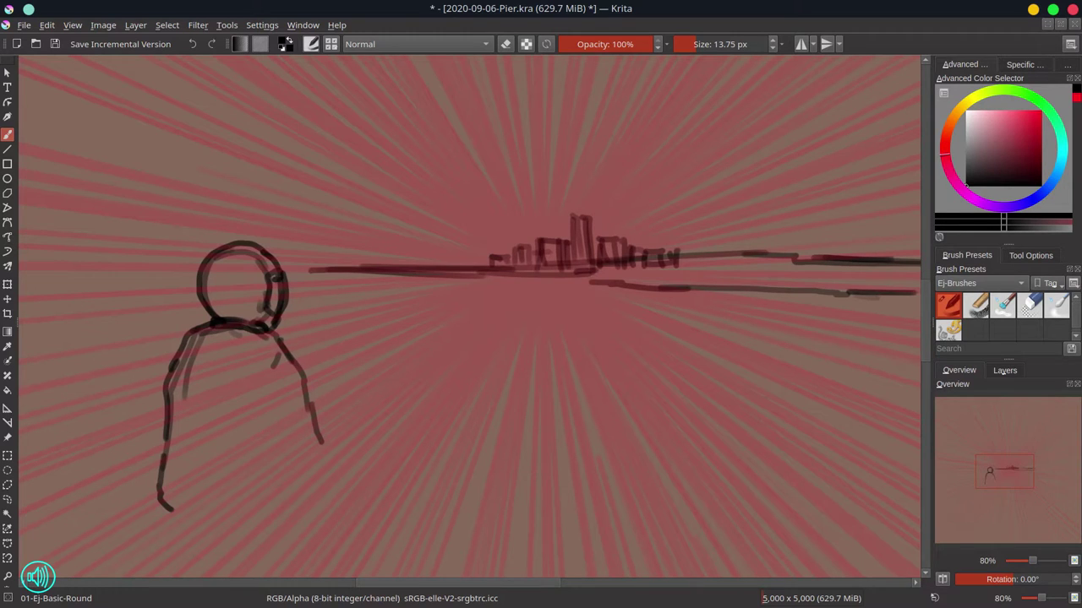
Step: Draw the left figure's right arm leaning down to a hand resting on the ground
{"action": "scroll", "coordinate": [443, 382], "scroll_direction": "down", "scroll_amount": 2}
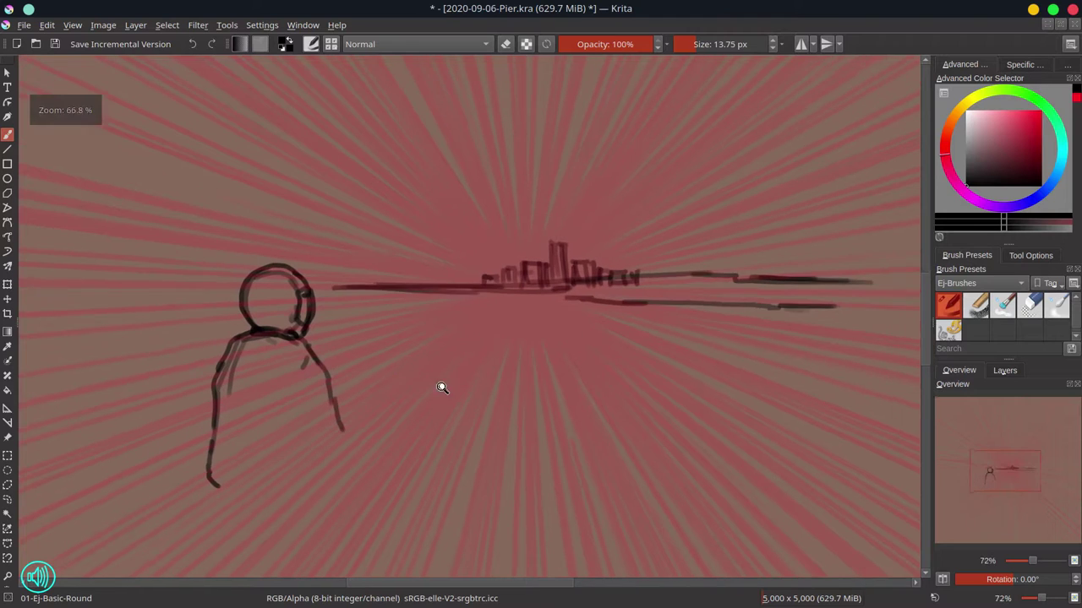
{"action": "left_click_drag", "start_coordinate": [442, 387], "coordinate": [449, 355]}
{"action": "left_click_drag", "start_coordinate": [346, 393], "coordinate": [351, 415]}
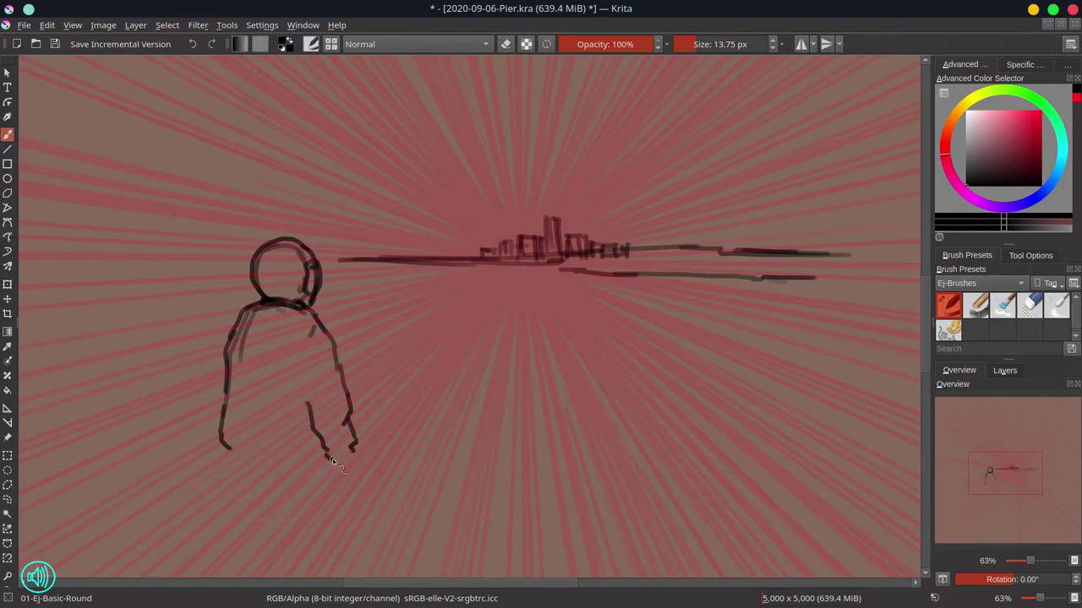
{"action": "mouse_move", "coordinate": [352, 473]}
{"action": "left_mouse_down"}
{"action": "mouse_move", "coordinate": [385, 486]}
{"action": "mouse_move", "coordinate": [390, 467]}
{"action": "mouse_move", "coordinate": [350, 448]}
{"action": "left_mouse_up"}
Step: Add two small curled shapes on the left figure's upper back
{"action": "left_click_drag", "start_coordinate": [242, 340], "coordinate": [239, 355]}
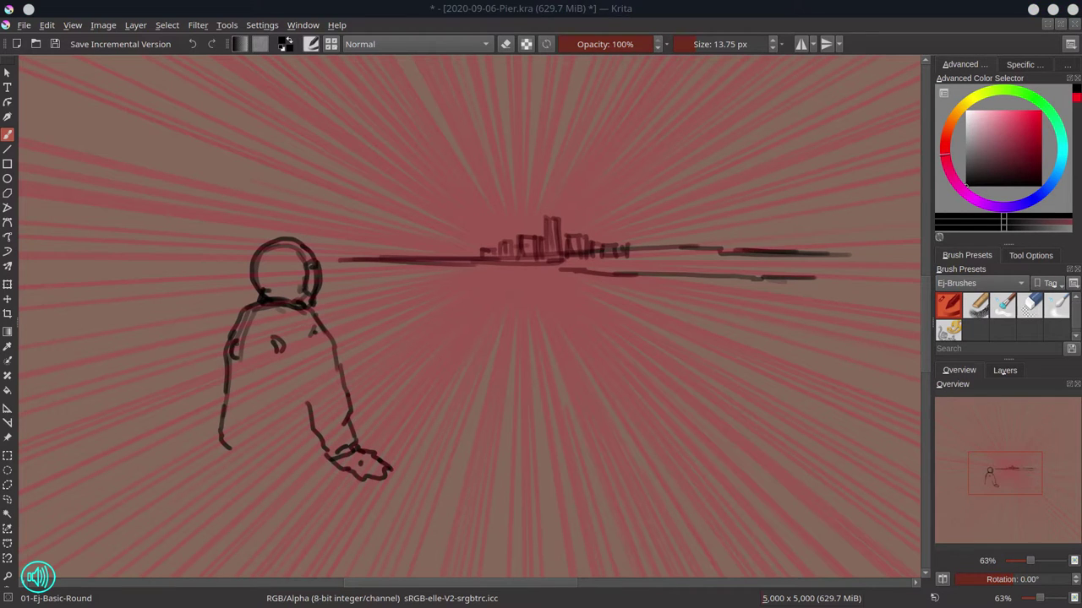
{"action": "left_click_drag", "start_coordinate": [274, 349], "coordinate": [277, 368]}
{"action": "left_click_drag", "start_coordinate": [242, 370], "coordinate": [239, 340]}
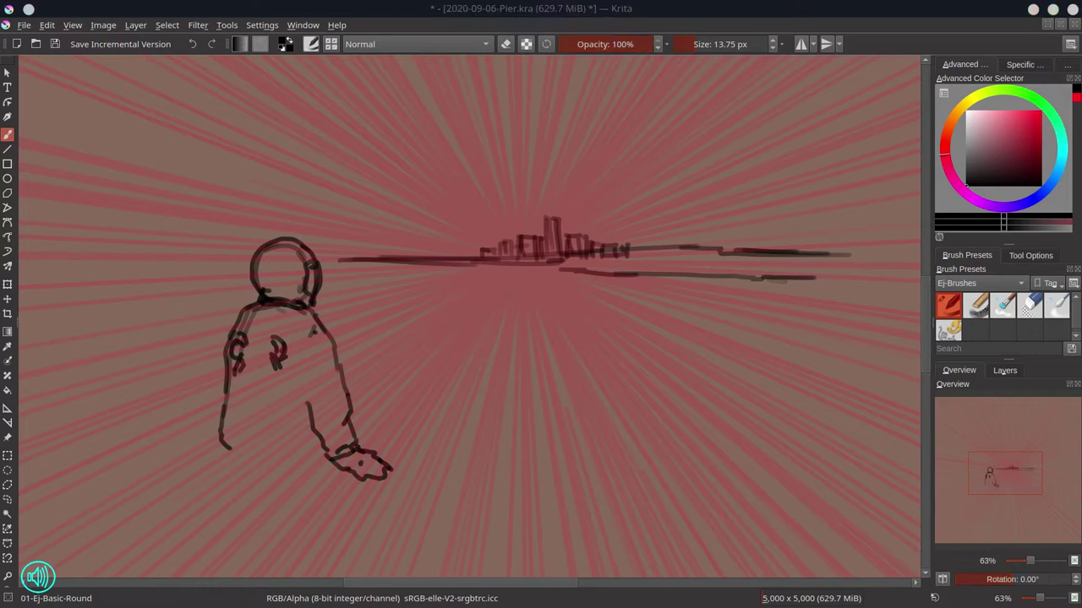
Step: Sketch a second figure below the skyline, with its head, face in profile, shoulder and sloping back
{"action": "left_click_drag", "start_coordinate": [541, 334], "coordinate": [541, 259]}
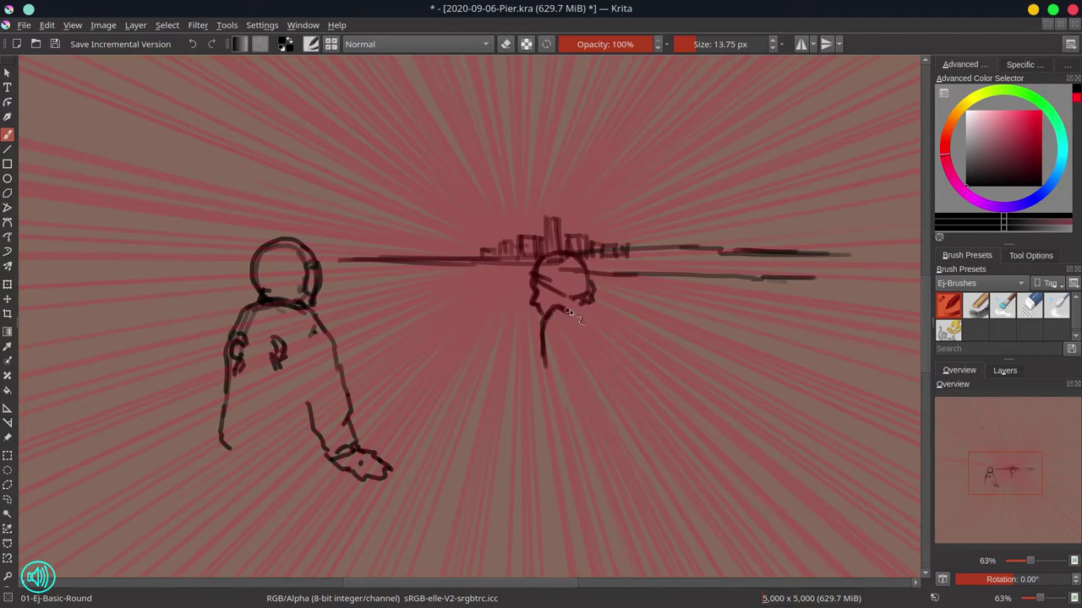
{"action": "key", "text": "slash"}
{"action": "mouse_move", "coordinate": [593, 290]}
{"action": "left_mouse_down"}
{"action": "mouse_move", "coordinate": [584, 306]}
{"action": "mouse_move", "coordinate": [608, 338]}
{"action": "left_mouse_up"}
{"action": "key", "text": "slash"}
{"action": "left_click_drag", "start_coordinate": [556, 296], "coordinate": [584, 277]}
{"action": "left_click_drag", "start_coordinate": [615, 312], "coordinate": [661, 433]}
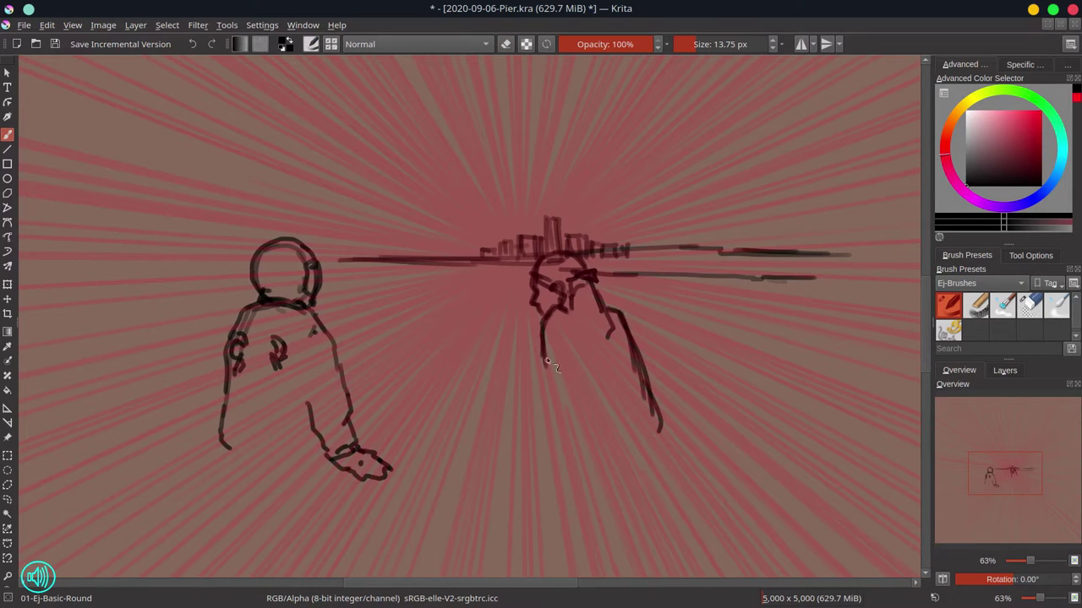
Step: Draw the second figure's supporting arm and hand, the front of its torso and its lower back
{"action": "mouse_move", "coordinate": [543, 355]}
{"action": "left_mouse_down"}
{"action": "mouse_move", "coordinate": [562, 432]}
{"action": "mouse_move", "coordinate": [572, 396]}
{"action": "mouse_move", "coordinate": [566, 452]}
{"action": "left_mouse_up"}
{"action": "mouse_move", "coordinate": [567, 394]}
{"action": "left_mouse_down"}
{"action": "mouse_move", "coordinate": [564, 351]}
{"action": "mouse_move", "coordinate": [553, 444]}
{"action": "left_mouse_up"}
{"action": "left_click_drag", "start_coordinate": [565, 355], "coordinate": [567, 450]}
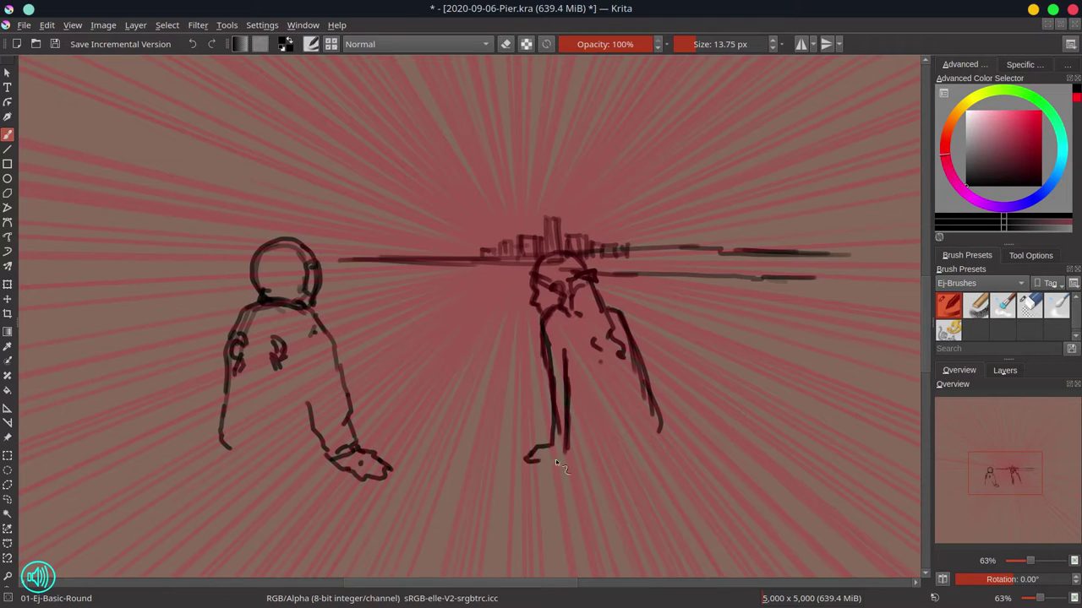
{"action": "left_click_drag", "start_coordinate": [568, 366], "coordinate": [587, 434]}
{"action": "left_click_drag", "start_coordinate": [655, 406], "coordinate": [659, 456]}
{"action": "left_click_drag", "start_coordinate": [589, 417], "coordinate": [577, 421]}
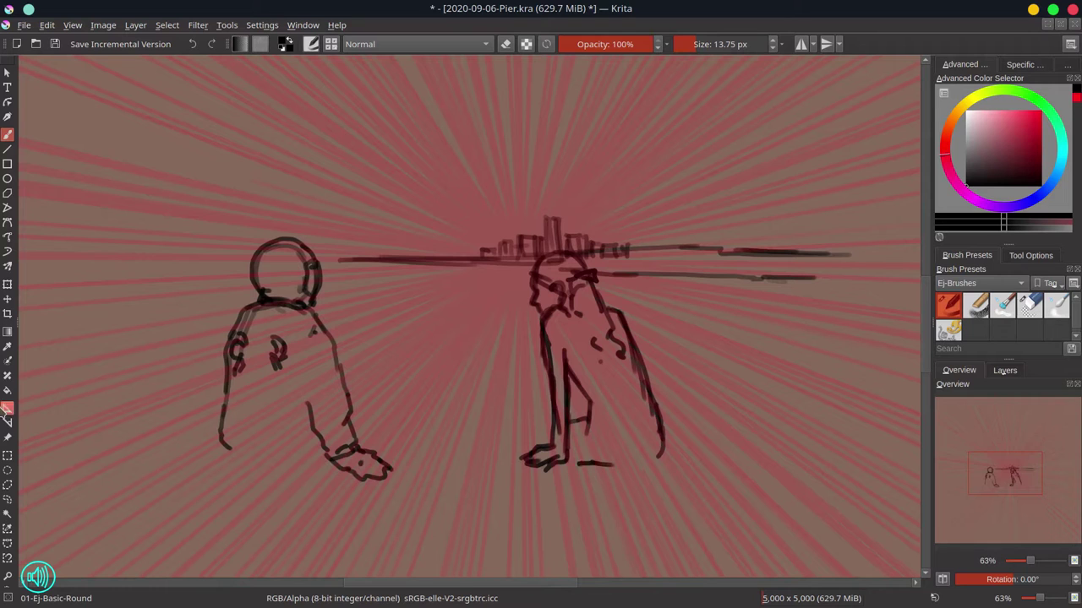
Step: Select the second figure with a freehand outline, transform it slightly to the left and deselect
{"action": "left_click", "coordinate": [8, 485]}
{"action": "mouse_move", "coordinate": [668, 360]}
{"action": "left_mouse_down"}
{"action": "mouse_move", "coordinate": [597, 268]}
{"action": "mouse_move", "coordinate": [513, 275]}
{"action": "mouse_move", "coordinate": [724, 397]}
{"action": "mouse_move", "coordinate": [676, 349]}
{"action": "left_mouse_up"}
{"action": "left_click", "coordinate": [8, 285]}
{"action": "mouse_move", "coordinate": [492, 496]}
{"action": "left_mouse_down"}
{"action": "mouse_move", "coordinate": [475, 508]}
{"action": "mouse_move", "coordinate": [491, 504]}
{"action": "left_mouse_up"}
{"action": "left_click_drag", "start_coordinate": [681, 427], "coordinate": [677, 423]}
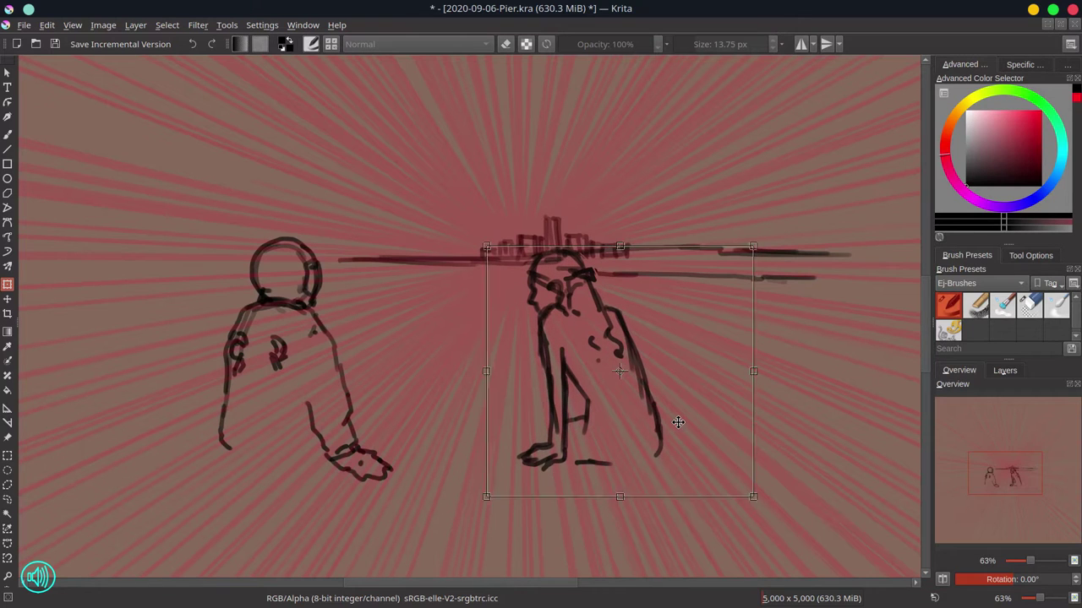
{"action": "key", "text": "Return"}
{"action": "left_click", "coordinate": [167, 26]}
{"action": "left_click", "coordinate": [181, 62]}
Step: Complete the second figure with hair strands, a waistband, the seated base and a knee beside the arm
{"action": "left_click", "coordinate": [7, 135]}
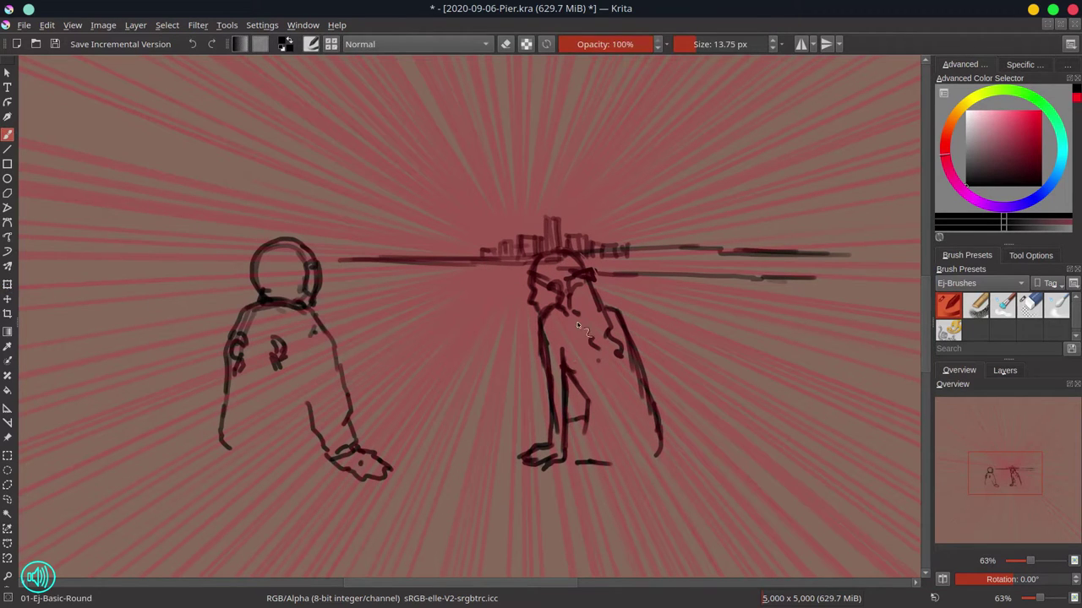
{"action": "left_click_drag", "start_coordinate": [600, 346], "coordinate": [620, 355]}
{"action": "left_click_drag", "start_coordinate": [589, 415], "coordinate": [618, 415]}
{"action": "left_click_drag", "start_coordinate": [620, 417], "coordinate": [654, 405]}
{"action": "mouse_move", "coordinate": [589, 424]}
{"action": "left_mouse_down"}
{"action": "mouse_move", "coordinate": [663, 421]}
{"action": "mouse_move", "coordinate": [587, 414]}
{"action": "left_mouse_up"}
{"action": "left_click_drag", "start_coordinate": [567, 456], "coordinate": [588, 461]}
{"action": "left_click_drag", "start_coordinate": [634, 461], "coordinate": [660, 455]}
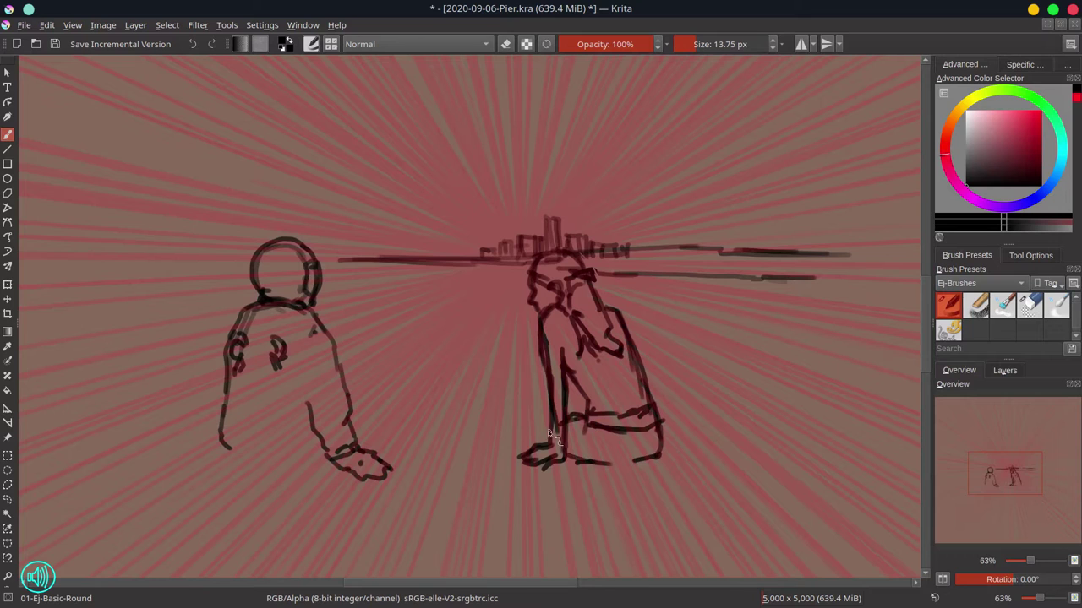
{"action": "left_click_drag", "start_coordinate": [552, 415], "coordinate": [541, 437]}
Step: Draw long strands running from the curled shapes on the left figure's back down to the ground
{"action": "left_click_drag", "start_coordinate": [279, 366], "coordinate": [292, 473]}
{"action": "mouse_move", "coordinate": [284, 372]}
{"action": "left_mouse_down"}
{"action": "mouse_move", "coordinate": [306, 474]}
{"action": "mouse_move", "coordinate": [348, 499]}
{"action": "left_mouse_up"}
{"action": "left_click_drag", "start_coordinate": [271, 385], "coordinate": [262, 467]}
{"action": "left_click_drag", "start_coordinate": [262, 469], "coordinate": [290, 475]}
{"action": "left_click_drag", "start_coordinate": [238, 363], "coordinate": [228, 443]}
{"action": "left_click_drag", "start_coordinate": [225, 447], "coordinate": [214, 498]}
{"action": "mouse_move", "coordinate": [228, 452]}
{"action": "left_mouse_down"}
{"action": "mouse_move", "coordinate": [223, 496]}
{"action": "mouse_move", "coordinate": [243, 486]}
{"action": "mouse_move", "coordinate": [264, 505]}
{"action": "left_mouse_up"}
{"action": "left_click_drag", "start_coordinate": [262, 509], "coordinate": [288, 530]}
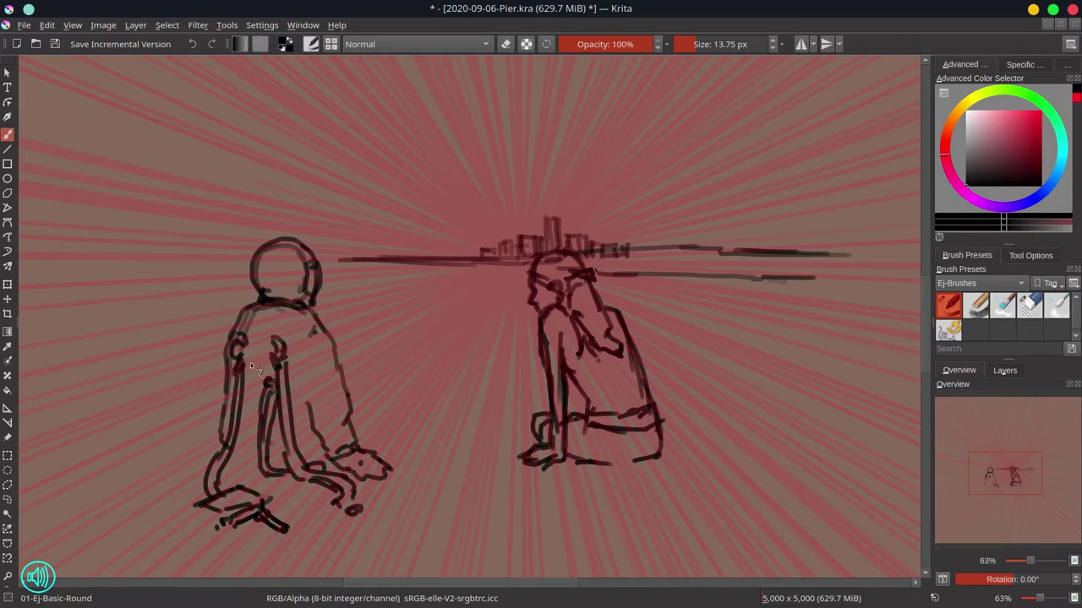
Step: Add more flowing strands spreading along the ground on the left figure's outer side
{"action": "left_click_drag", "start_coordinate": [245, 381], "coordinate": [224, 483]}
{"action": "left_click_drag", "start_coordinate": [227, 434], "coordinate": [187, 499]}
{"action": "left_click_drag", "start_coordinate": [227, 444], "coordinate": [199, 502]}
{"action": "mouse_move", "coordinate": [238, 391]}
{"action": "left_mouse_down"}
{"action": "mouse_move", "coordinate": [254, 445]}
{"action": "mouse_move", "coordinate": [155, 477]}
{"action": "mouse_move", "coordinate": [208, 457]}
{"action": "left_mouse_up"}
{"action": "left_click_drag", "start_coordinate": [195, 509], "coordinate": [217, 521]}
{"action": "left_click_drag", "start_coordinate": [237, 459], "coordinate": [269, 468]}
Step: Sketch short horizontal pier edge lines from the left figure's hand towards the second figure
{"action": "left_click_drag", "start_coordinate": [385, 461], "coordinate": [442, 464]}
{"action": "left_click_drag", "start_coordinate": [393, 457], "coordinate": [490, 456]}
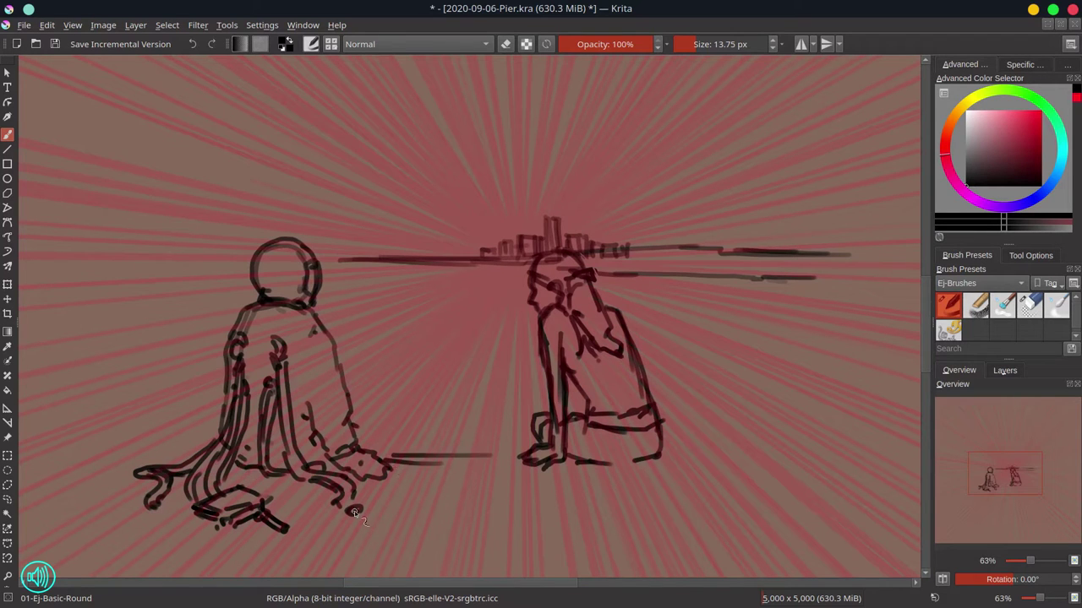
Step: Reselect the second figure's outline, move the figure slightly downward and deselect
{"action": "left_click", "coordinate": [167, 25]}
{"action": "left_click", "coordinate": [181, 75]}
{"action": "key", "text": "ctrl+t"}
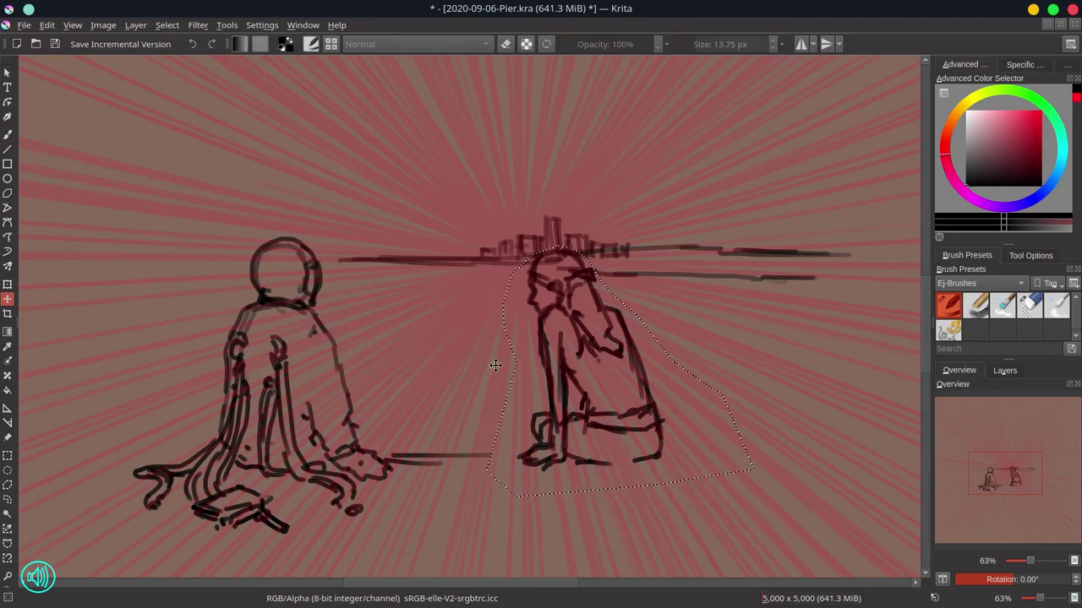
{"action": "left_click", "coordinate": [7, 136]}
{"action": "left_click", "coordinate": [167, 25]}
{"action": "left_click", "coordinate": [180, 76]}
Step: Redraw the horizon and shoreline around the second figure's head and out to its right
{"action": "left_click_drag", "start_coordinate": [517, 261], "coordinate": [568, 252]}
{"action": "mouse_move", "coordinate": [584, 254]}
{"action": "left_mouse_down"}
{"action": "mouse_move", "coordinate": [681, 252]}
{"action": "mouse_move", "coordinate": [663, 270]}
{"action": "left_mouse_up"}
{"action": "left_click_drag", "start_coordinate": [642, 273], "coordinate": [817, 281]}
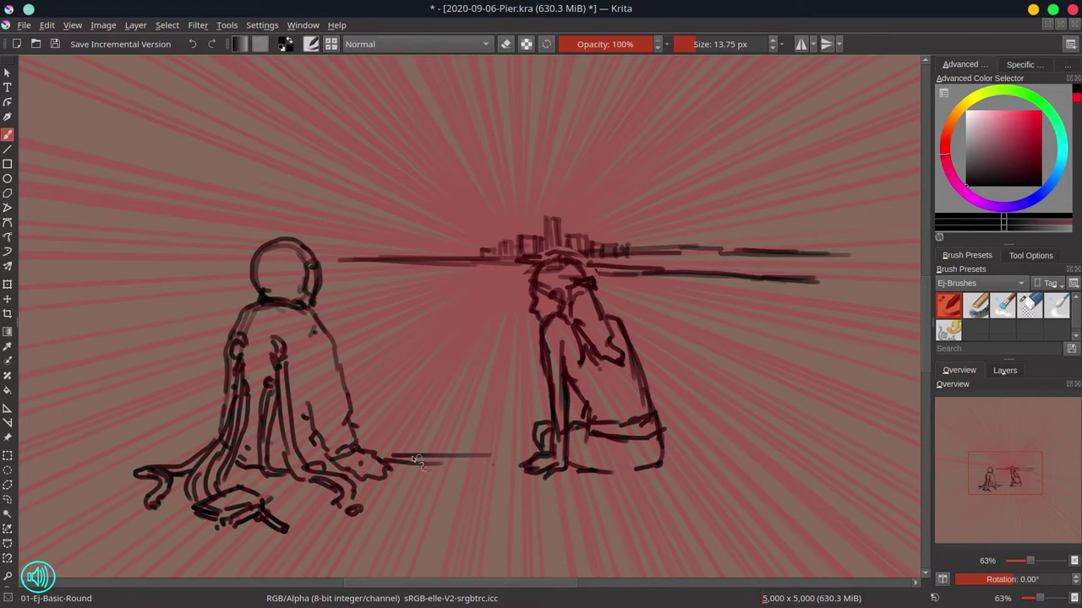
Step: Draw the pier's horizontal edge between the two figures and outward on both sides of them
{"action": "left_click_drag", "start_coordinate": [388, 459], "coordinate": [541, 457]}
{"action": "left_click_drag", "start_coordinate": [668, 455], "coordinate": [744, 454]}
{"action": "left_click_drag", "start_coordinate": [669, 453], "coordinate": [801, 448]}
{"action": "left_click_drag", "start_coordinate": [642, 468], "coordinate": [663, 463]}
{"action": "left_click_drag", "start_coordinate": [667, 457], "coordinate": [811, 453]}
{"action": "left_click_drag", "start_coordinate": [80, 456], "coordinate": [207, 455]}
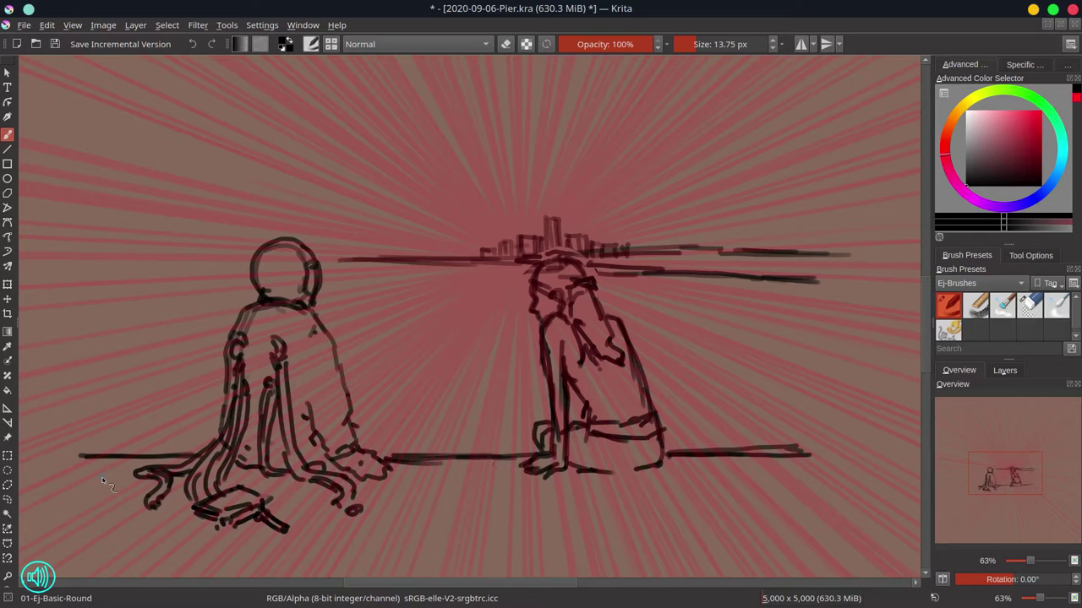
{"action": "left_click_drag", "start_coordinate": [53, 443], "coordinate": [213, 448]}
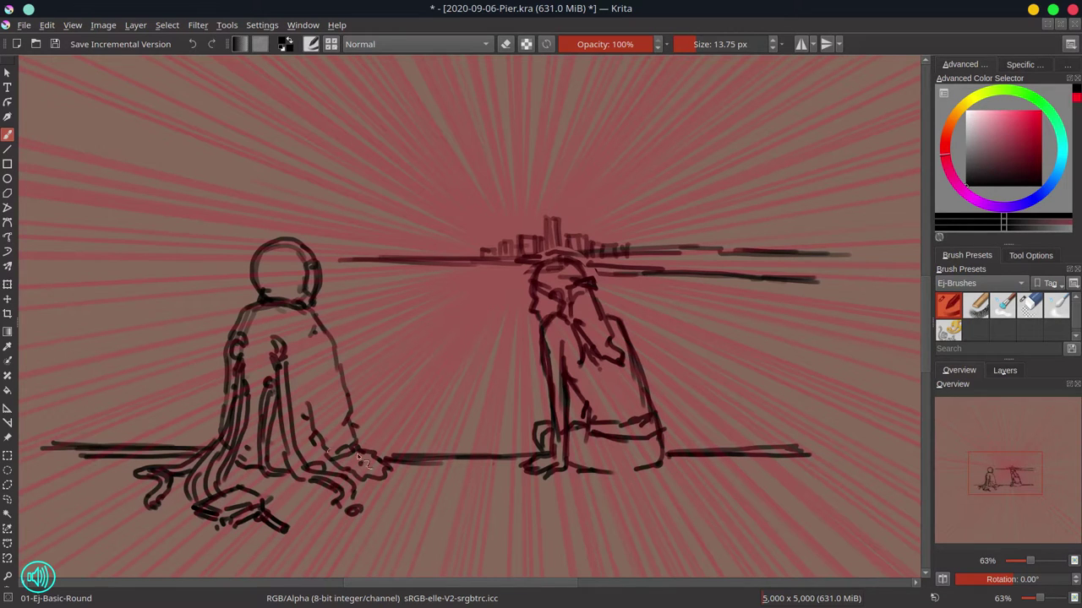
{"action": "left_click_drag", "start_coordinate": [382, 460], "coordinate": [530, 458]}
{"action": "left_click_drag", "start_coordinate": [670, 458], "coordinate": [882, 462]}
Step: Draw plank lines converging towards the vanishing point on the pier floor around and in front of the left figure
{"action": "left_click_drag", "start_coordinate": [25, 512], "coordinate": [127, 463]}
{"action": "mouse_move", "coordinate": [44, 531]}
{"action": "left_mouse_down"}
{"action": "mouse_move", "coordinate": [125, 486]}
{"action": "mouse_move", "coordinate": [32, 543]}
{"action": "left_mouse_up"}
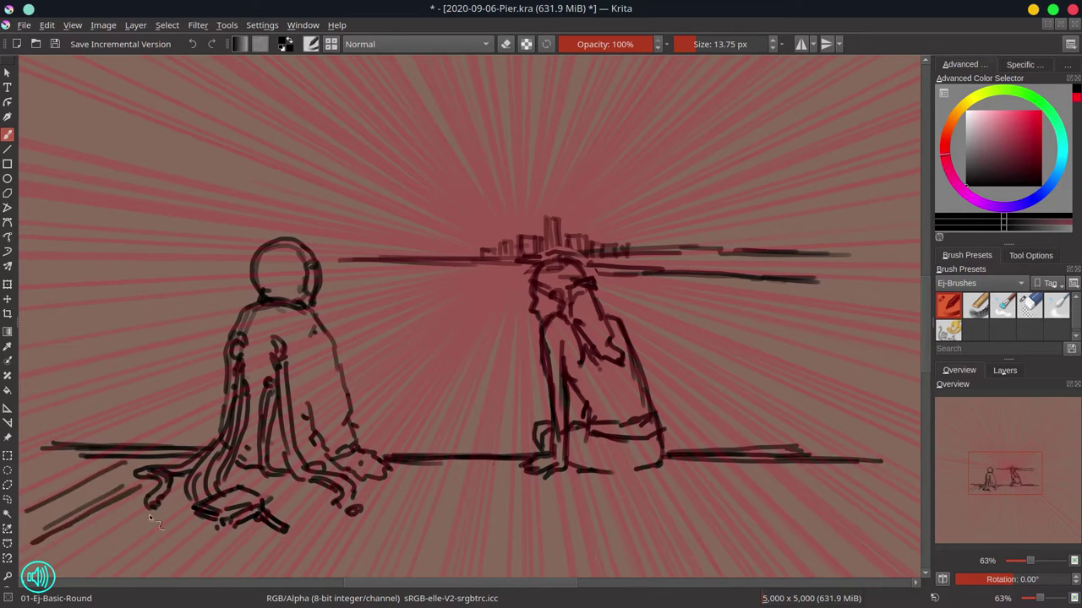
{"action": "left_click_drag", "start_coordinate": [156, 513], "coordinate": [78, 564]}
{"action": "left_click_drag", "start_coordinate": [203, 529], "coordinate": [144, 564]}
{"action": "left_click_drag", "start_coordinate": [246, 530], "coordinate": [198, 579]}
{"action": "left_click_drag", "start_coordinate": [289, 483], "coordinate": [268, 510]}
{"action": "left_click_drag", "start_coordinate": [301, 539], "coordinate": [277, 569]}
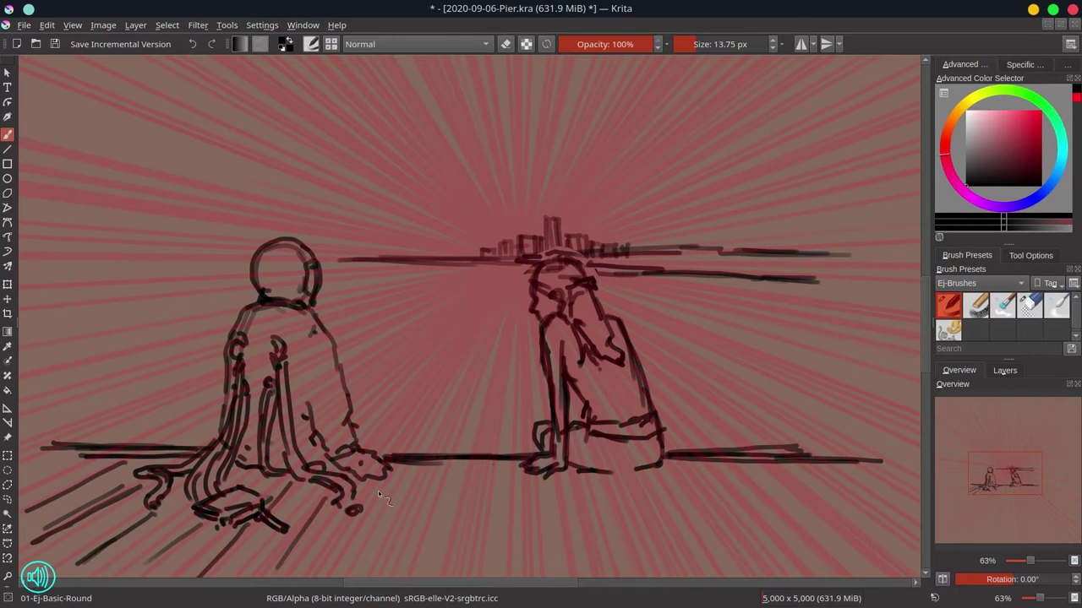
Step: Continue the converging plank lines across the pier floor between the two figures and below the second figure
{"action": "left_click_drag", "start_coordinate": [412, 461], "coordinate": [346, 565]}
{"action": "left_click_drag", "start_coordinate": [454, 461], "coordinate": [404, 568]}
{"action": "left_click_drag", "start_coordinate": [497, 463], "coordinate": [475, 567]}
{"action": "left_click_drag", "start_coordinate": [541, 482], "coordinate": [543, 571]}
{"action": "left_click_drag", "start_coordinate": [592, 475], "coordinate": [610, 561]}
{"action": "left_click_drag", "start_coordinate": [630, 473], "coordinate": [667, 550]}
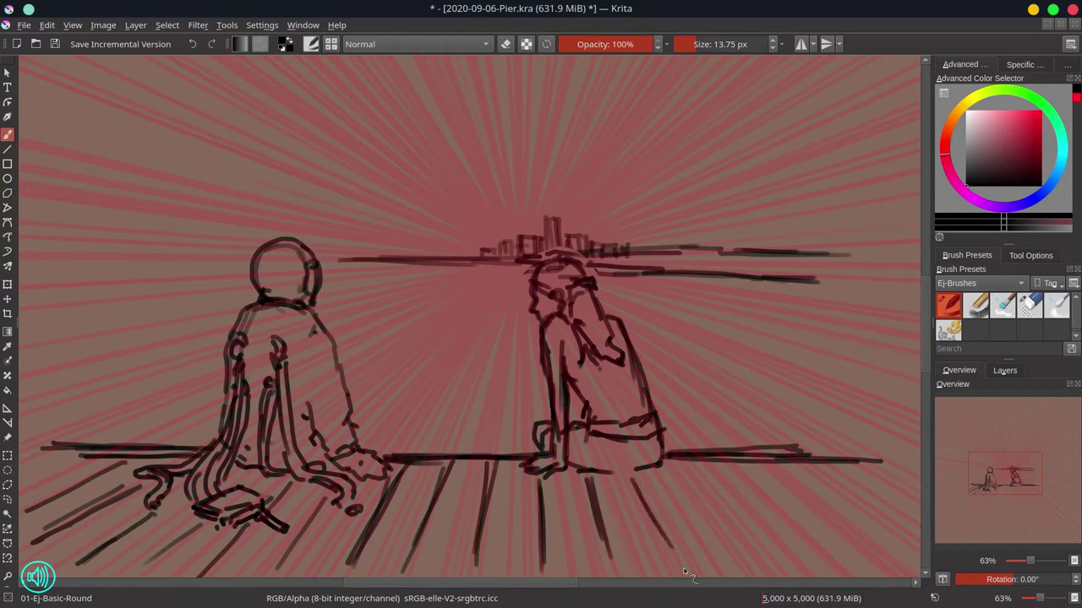
Step: Add converging plank lines on the pier floor to the right of the second figure and one at the far left
{"action": "left_click_drag", "start_coordinate": [672, 470], "coordinate": [707, 554]}
{"action": "left_click_drag", "start_coordinate": [720, 463], "coordinate": [766, 547]}
{"action": "left_click_drag", "start_coordinate": [735, 475], "coordinate": [776, 512]}
{"action": "left_click_drag", "start_coordinate": [786, 467], "coordinate": [894, 555]}
{"action": "left_click_drag", "start_coordinate": [103, 450], "coordinate": [19, 485]}
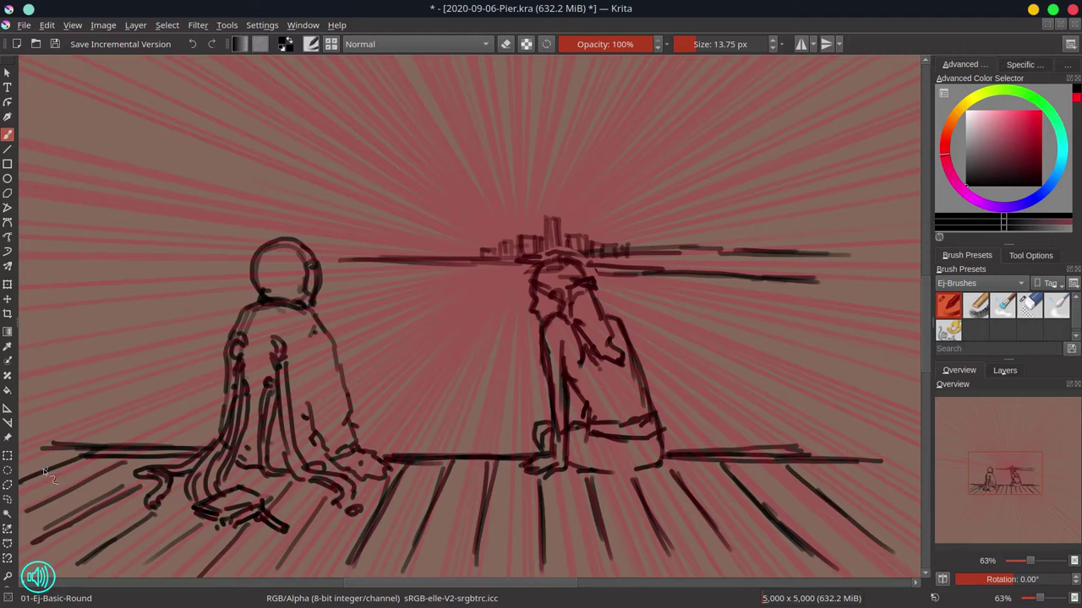
Step: Clean up the horizon line's left end, then extend the horizon, shoreline and pier edge out to the sides
{"action": "left_click", "coordinate": [1026, 311]}
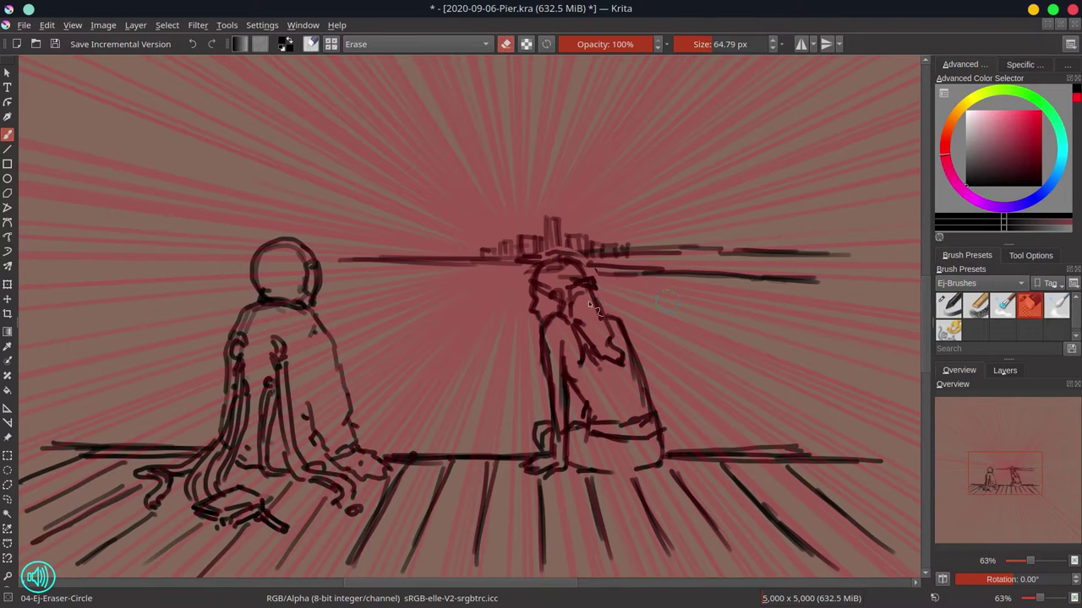
{"action": "left_click_drag", "start_coordinate": [340, 260], "coordinate": [362, 261]}
{"action": "left_click", "coordinate": [947, 308]}
{"action": "left_click_drag", "start_coordinate": [27, 257], "coordinate": [222, 258]}
{"action": "left_click_drag", "start_coordinate": [108, 258], "coordinate": [240, 256]}
{"action": "left_click_drag", "start_coordinate": [322, 257], "coordinate": [409, 258]}
{"action": "left_click_drag", "start_coordinate": [218, 256], "coordinate": [253, 256]}
{"action": "left_click_drag", "start_coordinate": [755, 252], "coordinate": [913, 246]}
{"action": "left_click_drag", "start_coordinate": [612, 268], "coordinate": [917, 283]}
{"action": "left_click_drag", "start_coordinate": [850, 460], "coordinate": [918, 459]}
Step: Mirror the canvas view and redraw the pier's edge straighter and longer on both sides, erasing stray parts of it
{"action": "scroll", "coordinate": [581, 296], "scroll_direction": "down", "scroll_amount": 6}
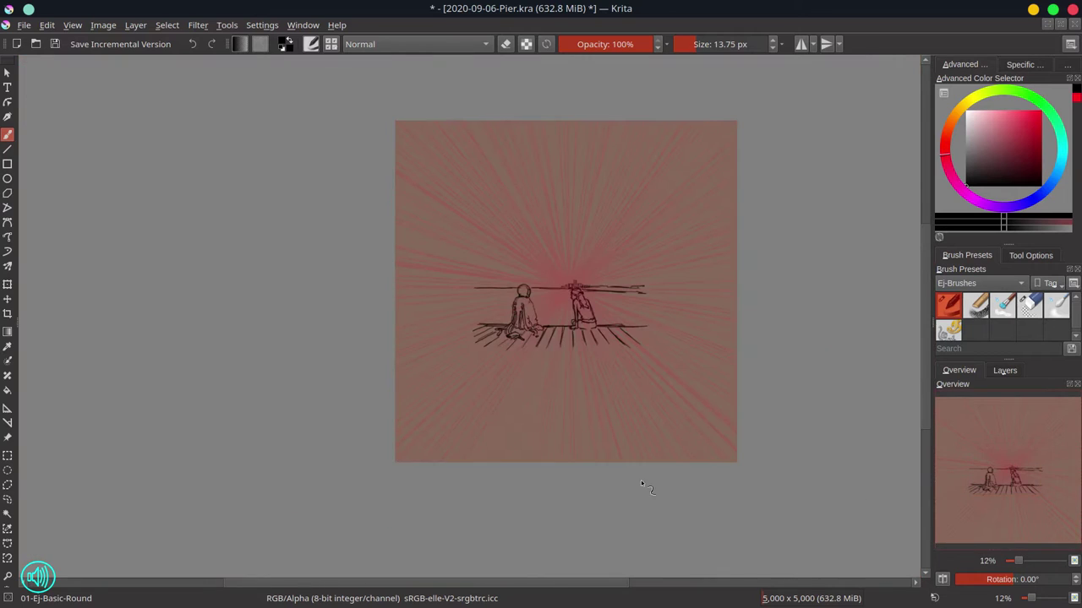
{"action": "left_click", "coordinate": [942, 580]}
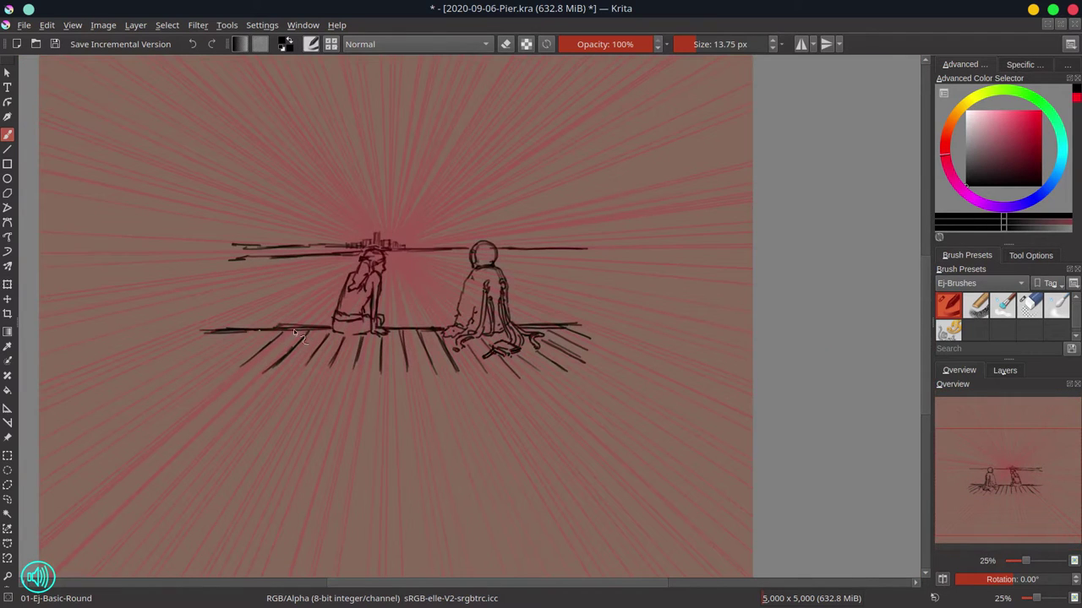
{"action": "left_click_drag", "start_coordinate": [203, 330], "coordinate": [631, 324]}
{"action": "left_click", "coordinate": [1029, 304]}
{"action": "left_click_drag", "start_coordinate": [277, 325], "coordinate": [436, 327]}
{"action": "left_click", "coordinate": [947, 305]}
{"action": "left_click_drag", "start_coordinate": [200, 328], "coordinate": [320, 328]}
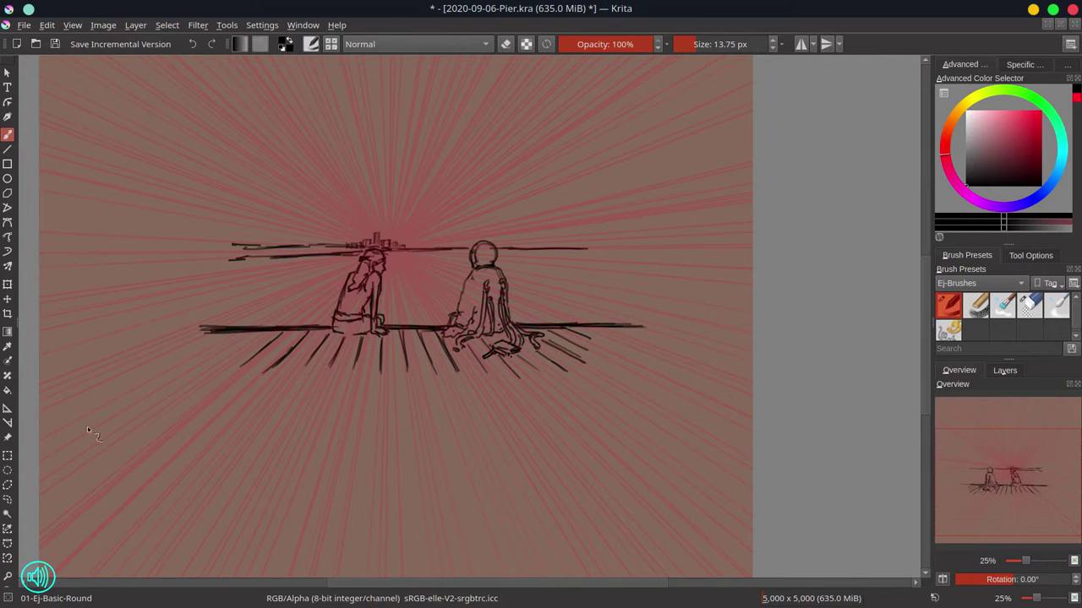
Step: Add more converging plank lines at both outer ends of the pier floor
{"action": "left_click_drag", "start_coordinate": [233, 333], "coordinate": [158, 364]}
{"action": "left_click_drag", "start_coordinate": [581, 345], "coordinate": [538, 369]}
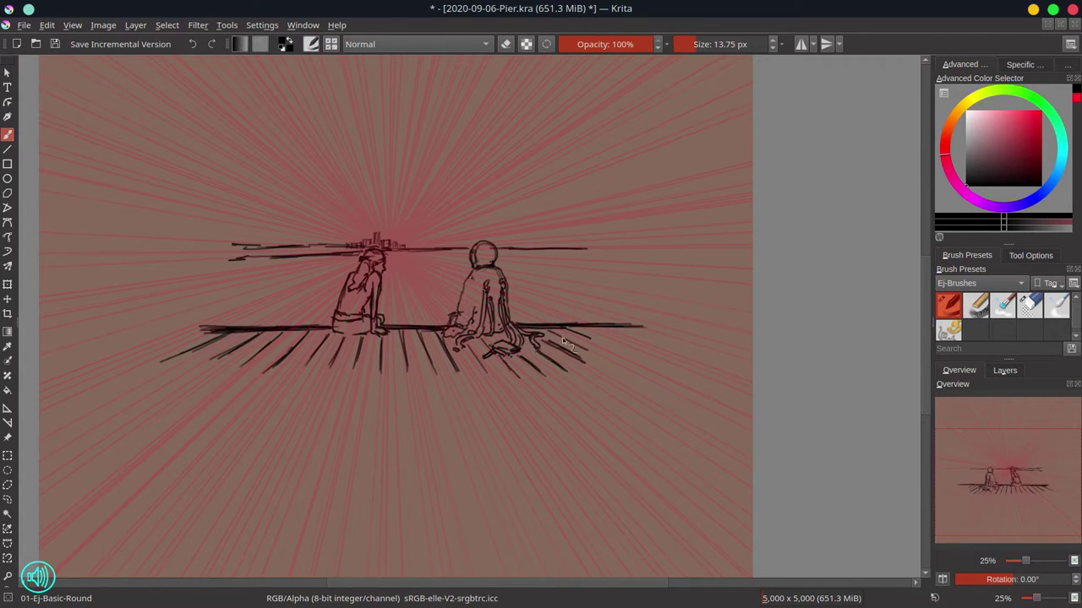
{"action": "mouse_move", "coordinate": [551, 331]}
{"action": "left_mouse_down"}
{"action": "mouse_move", "coordinate": [581, 329]}
{"action": "mouse_move", "coordinate": [635, 353]}
{"action": "left_mouse_up"}
{"action": "left_click_drag", "start_coordinate": [584, 330], "coordinate": [681, 357]}
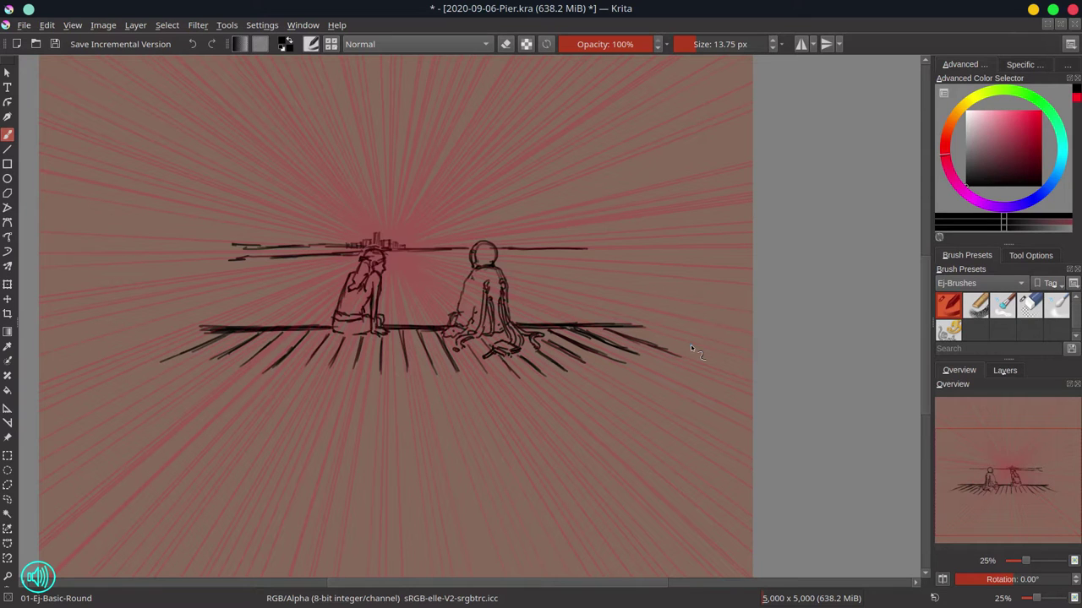
Step: Group the vp layer and Layer 3 together
{"action": "left_click", "coordinate": [1005, 370]}
{"action": "right_click", "coordinate": [1009, 443]}
{"action": "mouse_move", "coordinate": [896, 369]}
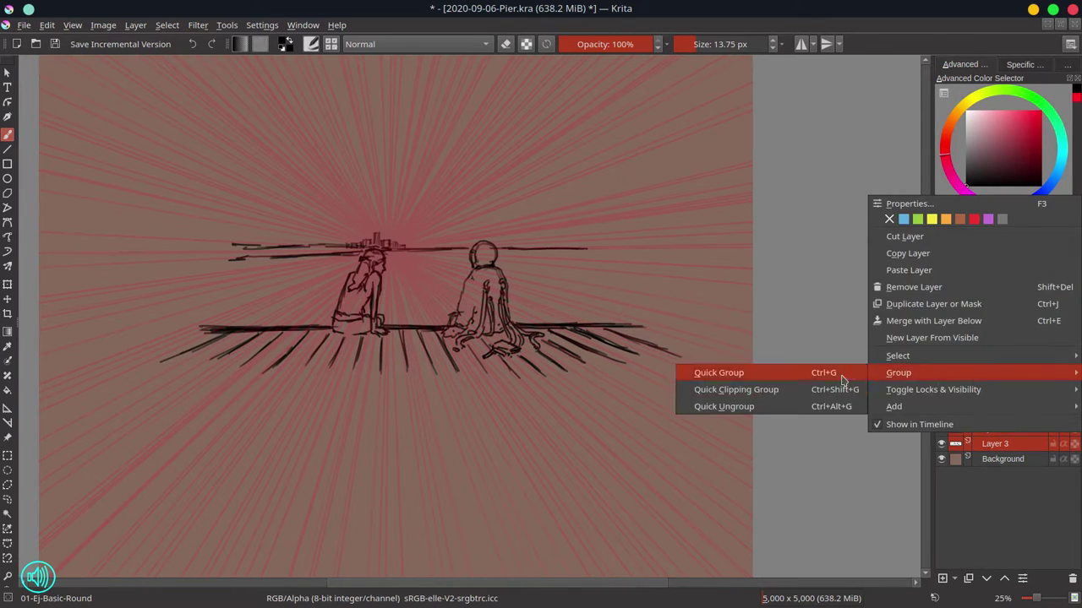
{"action": "left_click", "coordinate": [743, 370]}
Step: Scale up the grouped sketch and reposition it so the pier spans the canvas width
{"action": "scroll", "coordinate": [447, 377], "scroll_direction": "down", "scroll_amount": 3}
{"action": "key", "text": "ctrl+t"}
{"action": "scroll", "coordinate": [404, 279], "scroll_direction": "down", "scroll_amount": 2}
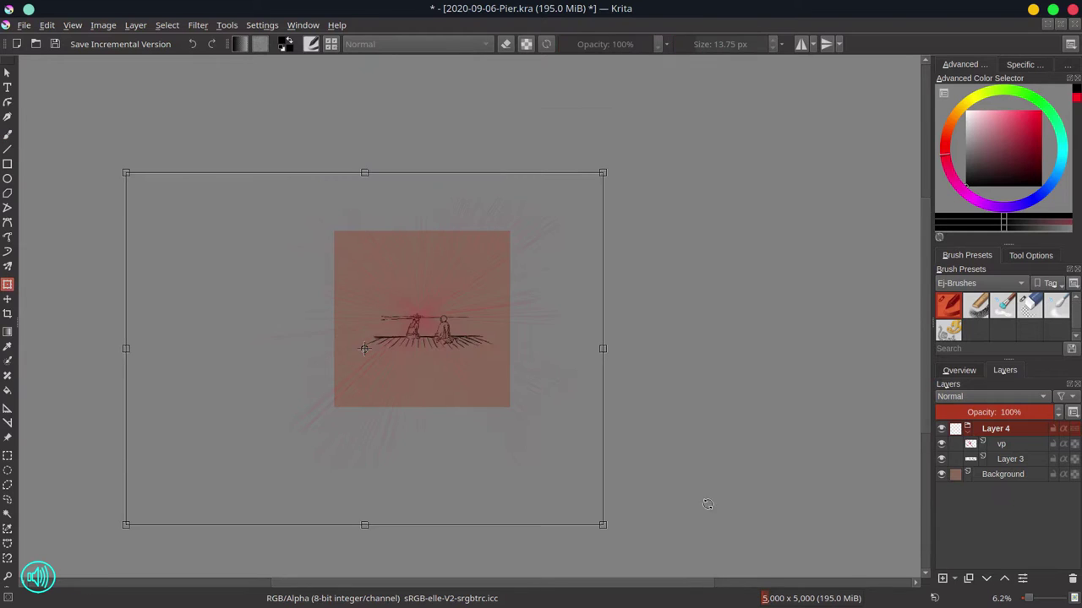
{"action": "left_click_drag", "start_coordinate": [642, 552], "coordinate": [952, 607]}
{"action": "mouse_move", "coordinate": [780, 495]}
{"action": "left_mouse_down"}
{"action": "mouse_move", "coordinate": [549, 387]}
{"action": "mouse_move", "coordinate": [546, 404]}
{"action": "mouse_move", "coordinate": [546, 391]}
{"action": "left_mouse_up"}
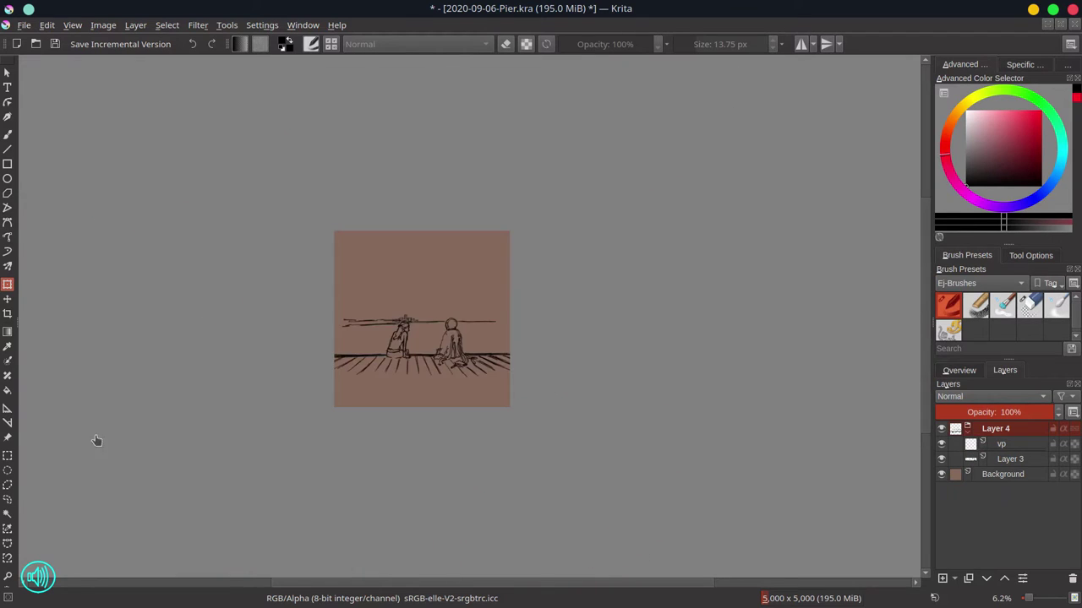
{"action": "left_click", "coordinate": [8, 314]}
{"action": "left_click_drag", "start_coordinate": [482, 423], "coordinate": [486, 425]}
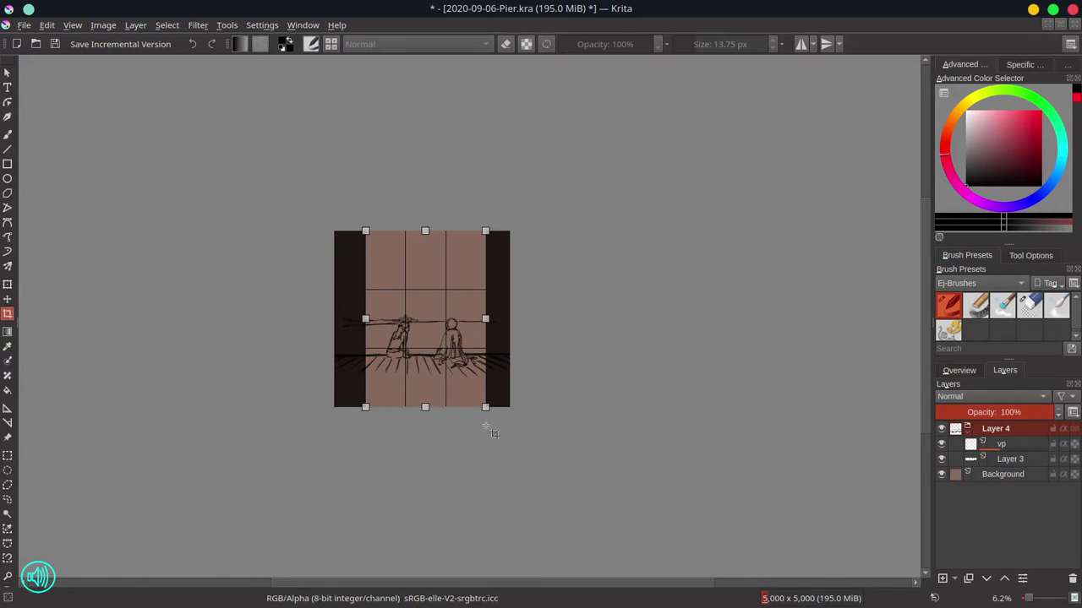
{"action": "key", "text": "Return"}
{"action": "key", "text": "ctrl+z"}
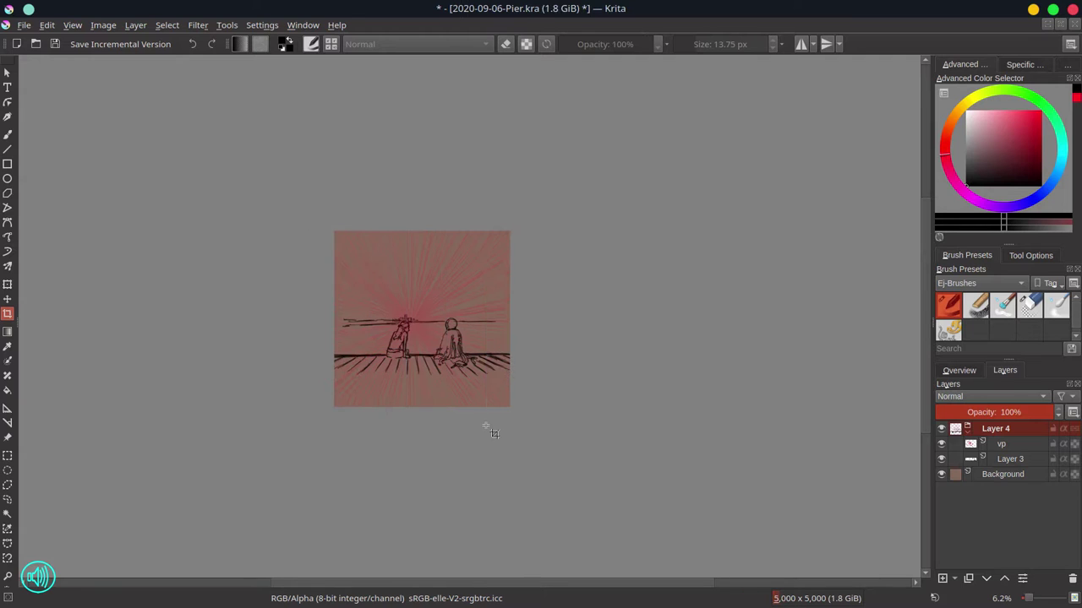
Step: Resize the canvas to a width of 3800 px, keeping the height
{"action": "left_click", "coordinate": [103, 25]}
{"action": "left_click", "coordinate": [237, 244]}
{"action": "left_click", "coordinate": [93, 56]}
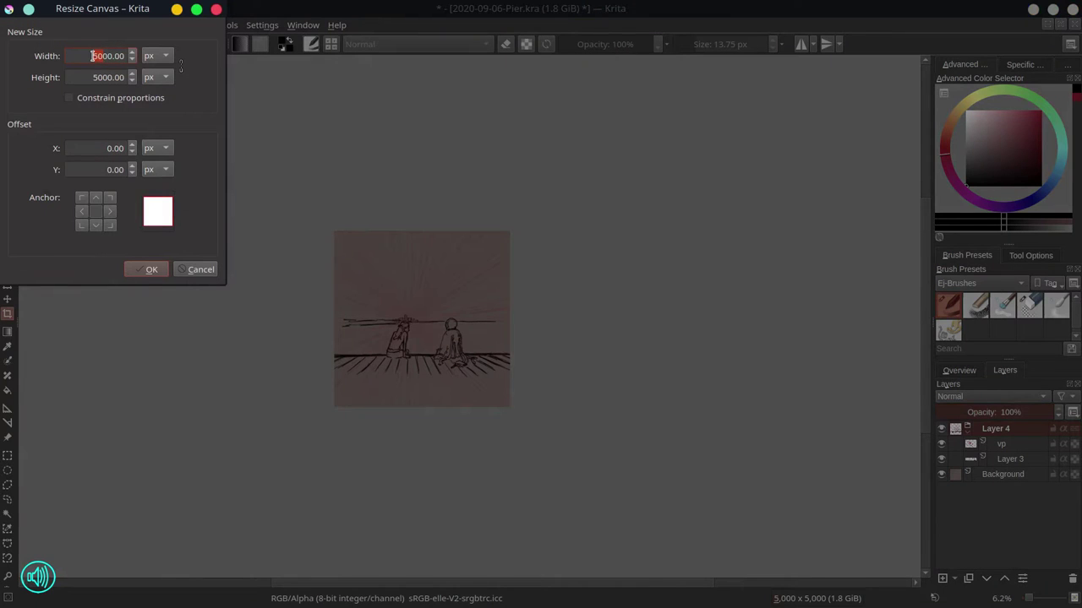
{"action": "type", "text": "38"}
{"action": "left_click", "coordinate": [143, 269]}
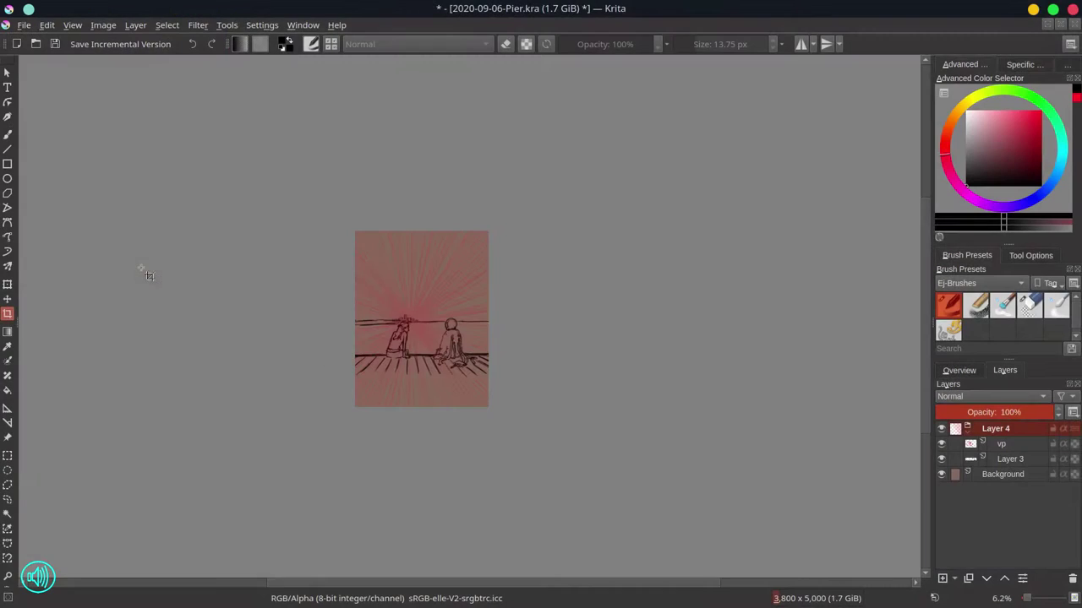
Step: Move the grouped sketch slightly up and to the left on the narrowed canvas
{"action": "key", "text": "t"}
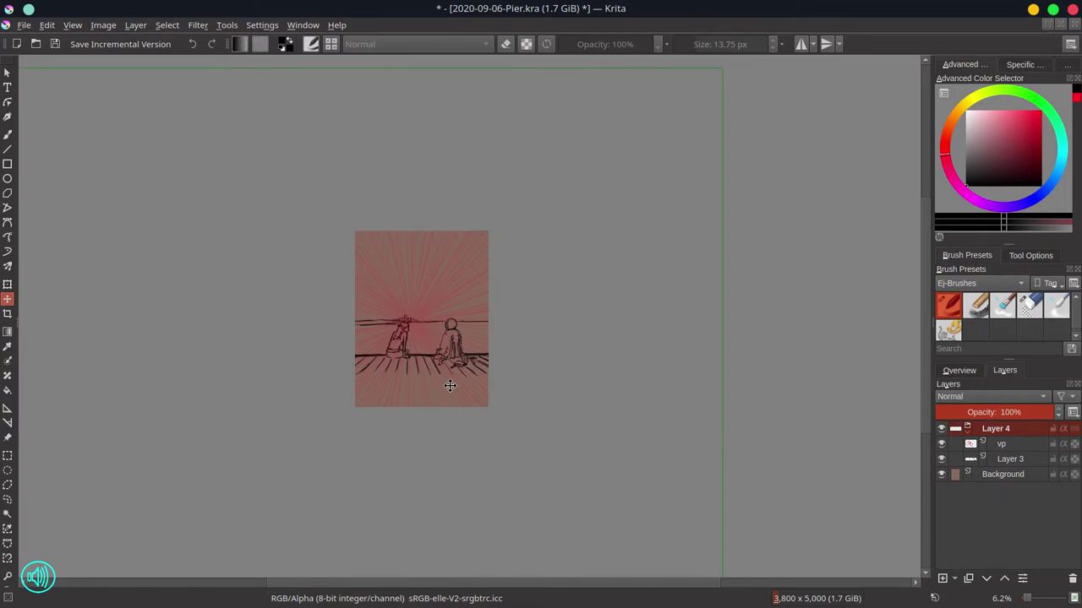
{"action": "left_click_drag", "start_coordinate": [444, 383], "coordinate": [441, 377]}
{"action": "key", "text": "Return"}
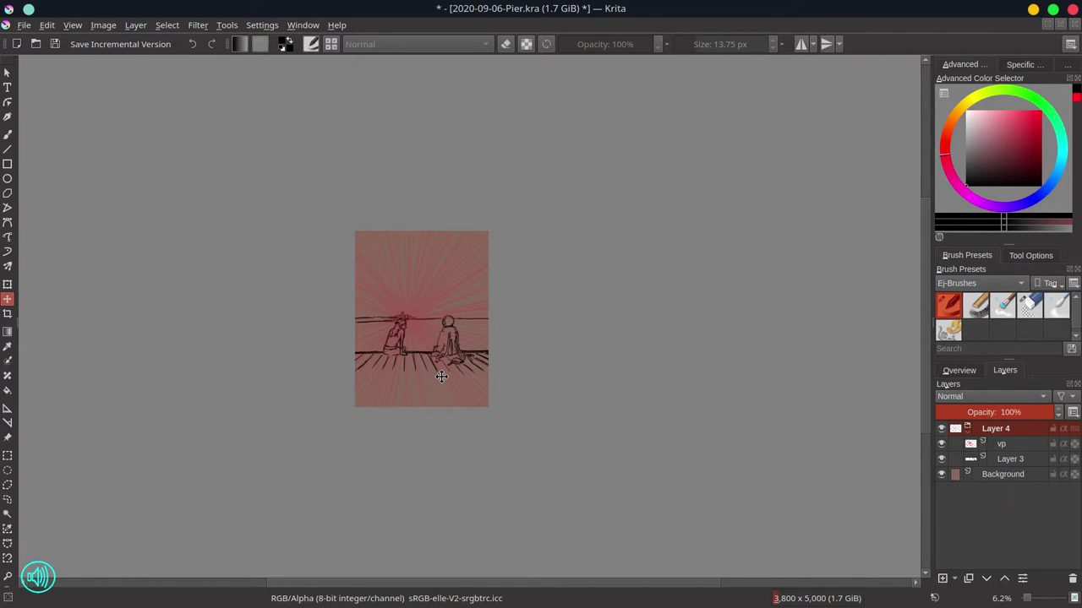
Step: Make Layer 3 active for brush drawing, trim the layers to the image size and save the document
{"action": "left_click", "coordinate": [8, 136]}
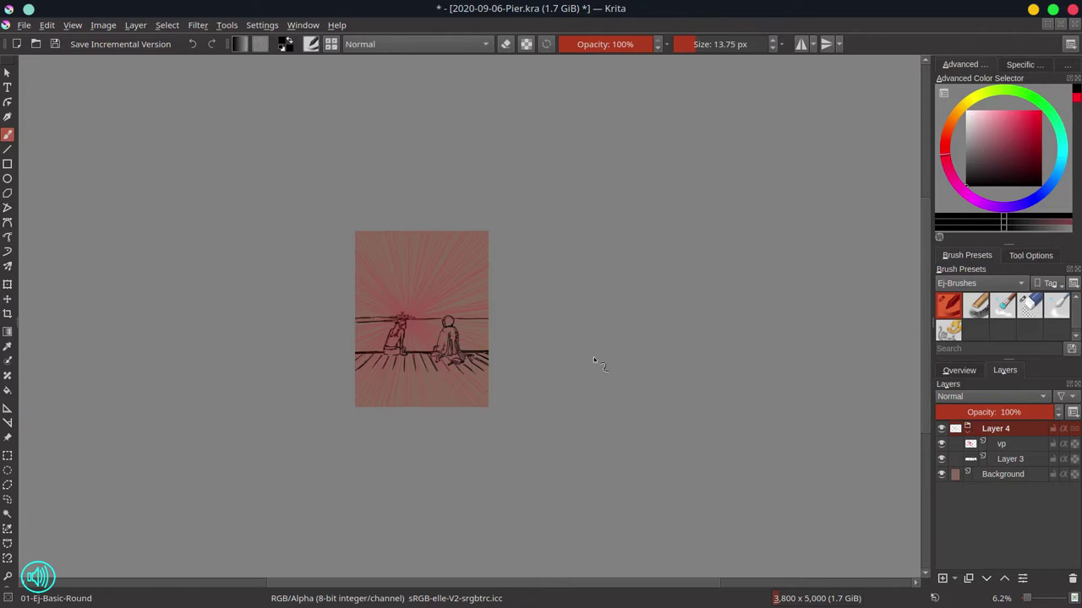
{"action": "left_click", "coordinate": [1022, 462]}
{"action": "left_click", "coordinate": [56, 44]}
{"action": "left_click", "coordinate": [109, 27]}
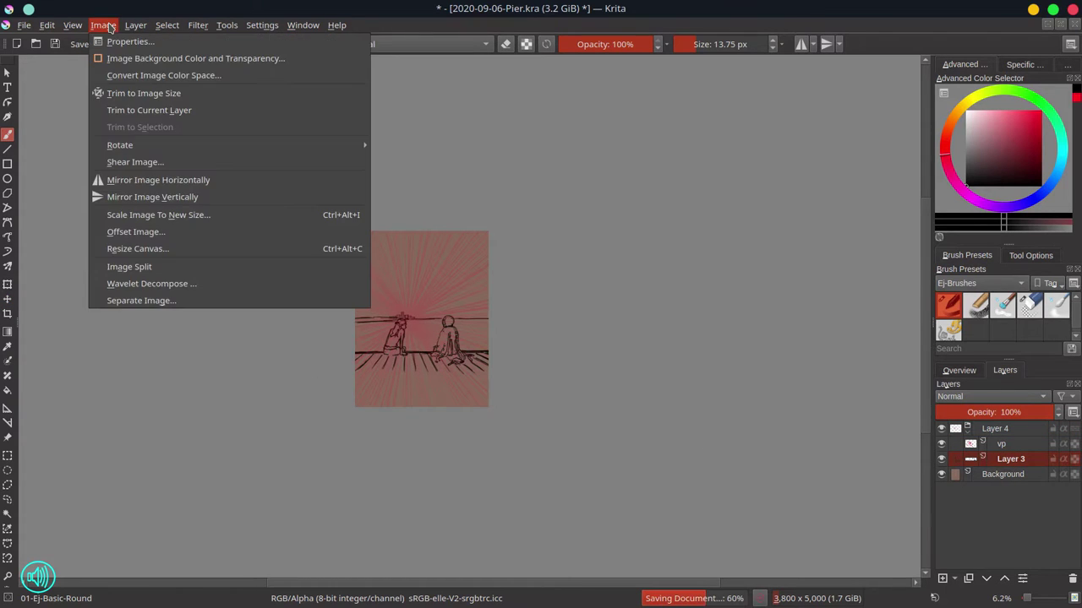
{"action": "left_click", "coordinate": [121, 96]}
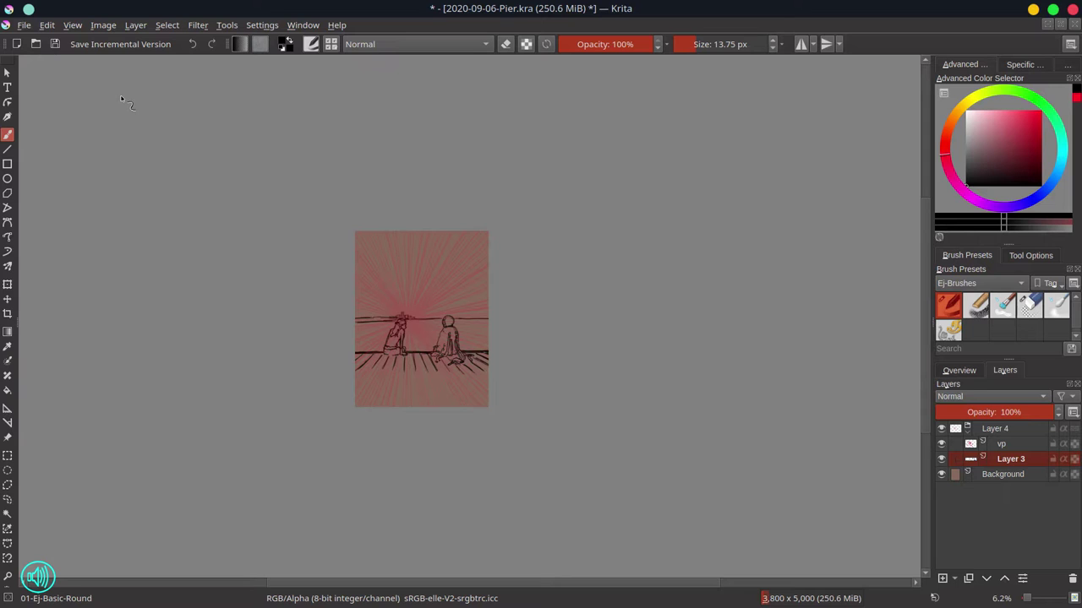
{"action": "key", "text": "ctrl+s"}
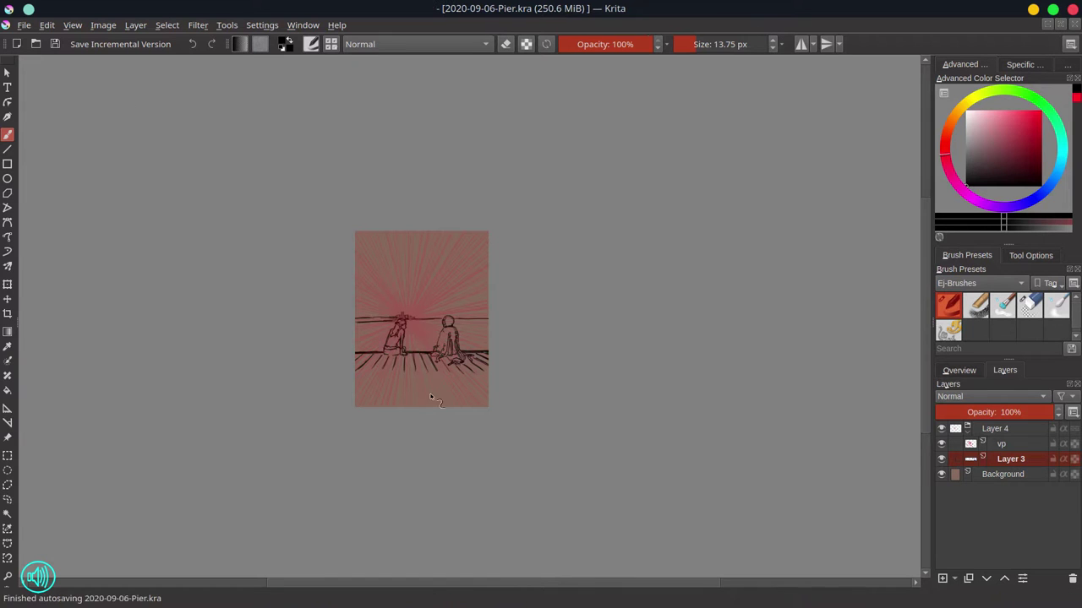
Step: Extend the plank lines below and beside the left figure down to the canvas borders with a 24.55 px brush
{"action": "scroll", "coordinate": [423, 415], "scroll_direction": "up", "scroll_amount": 6}
{"action": "mouse_move", "coordinate": [311, 303]}
{"action": "left_mouse_down"}
{"action": "mouse_move", "coordinate": [255, 369]}
{"action": "mouse_move", "coordinate": [267, 353]}
{"action": "left_mouse_up"}
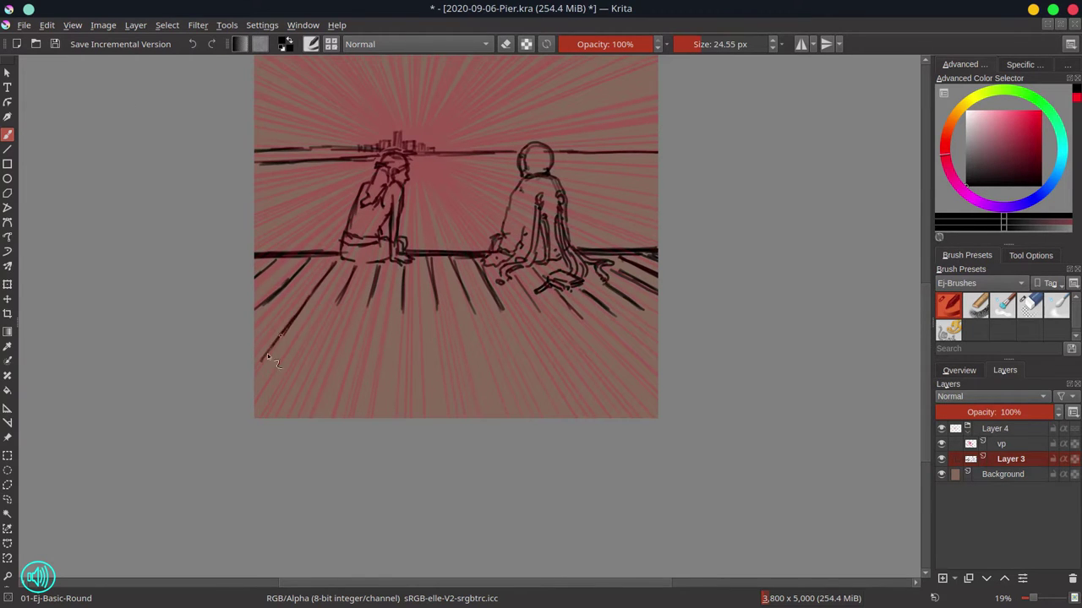
{"action": "mouse_move", "coordinate": [304, 260]}
{"action": "left_mouse_down"}
{"action": "mouse_move", "coordinate": [254, 316]}
{"action": "mouse_move", "coordinate": [254, 284]}
{"action": "left_mouse_up"}
{"action": "left_click_drag", "start_coordinate": [350, 279], "coordinate": [284, 417]}
{"action": "left_click_drag", "start_coordinate": [378, 269], "coordinate": [352, 372]}
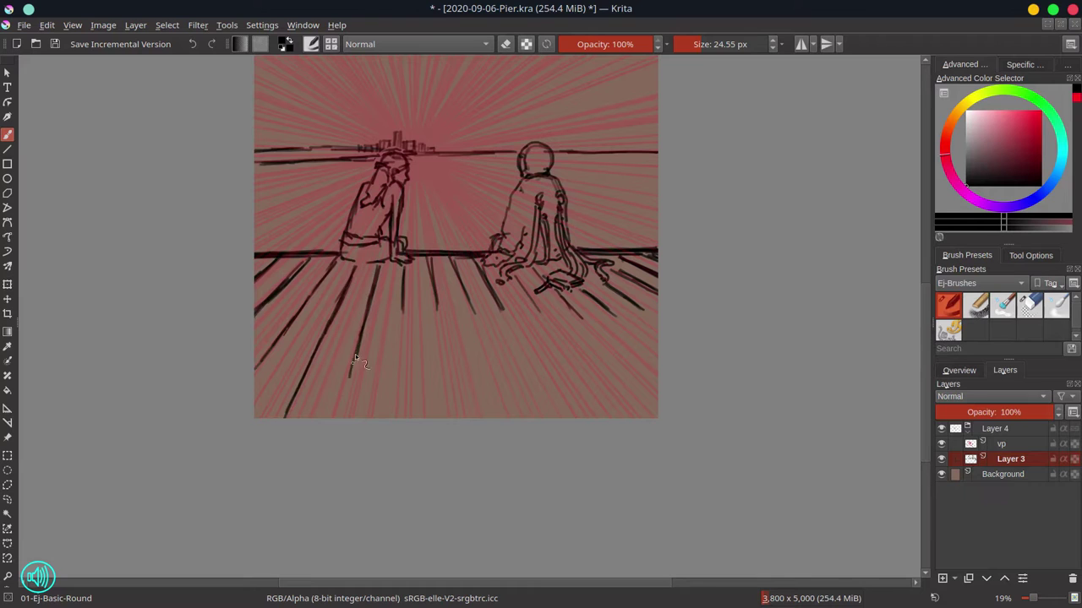
{"action": "left_click_drag", "start_coordinate": [401, 322], "coordinate": [394, 417]}
{"action": "left_click_drag", "start_coordinate": [430, 256], "coordinate": [453, 418]}
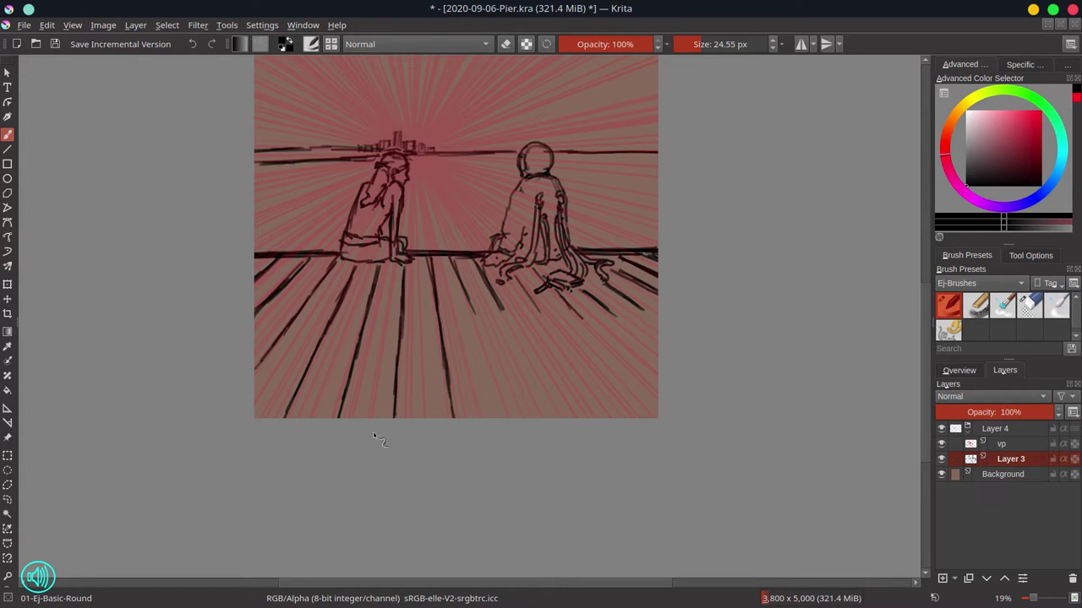
Step: Extend the plank lines below the right figure to the canvas borders and darken one at the far left
{"action": "mouse_move", "coordinate": [456, 271]}
{"action": "left_mouse_down"}
{"action": "mouse_move", "coordinate": [515, 418]}
{"action": "mouse_move", "coordinate": [526, 341]}
{"action": "mouse_move", "coordinate": [563, 417]}
{"action": "left_mouse_up"}
{"action": "left_click_drag", "start_coordinate": [514, 272], "coordinate": [611, 403]}
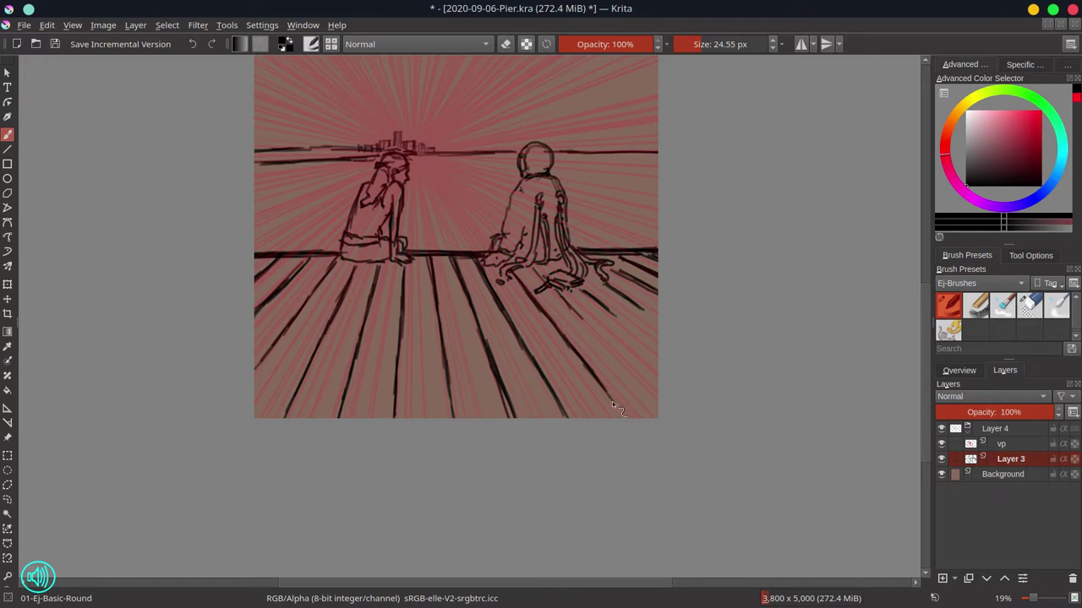
{"action": "mouse_move", "coordinate": [555, 289]}
{"action": "left_mouse_down"}
{"action": "mouse_move", "coordinate": [657, 384]}
{"action": "mouse_move", "coordinate": [649, 341]}
{"action": "mouse_move", "coordinate": [658, 347]}
{"action": "left_mouse_up"}
{"action": "left_click_drag", "start_coordinate": [609, 287], "coordinate": [649, 317]}
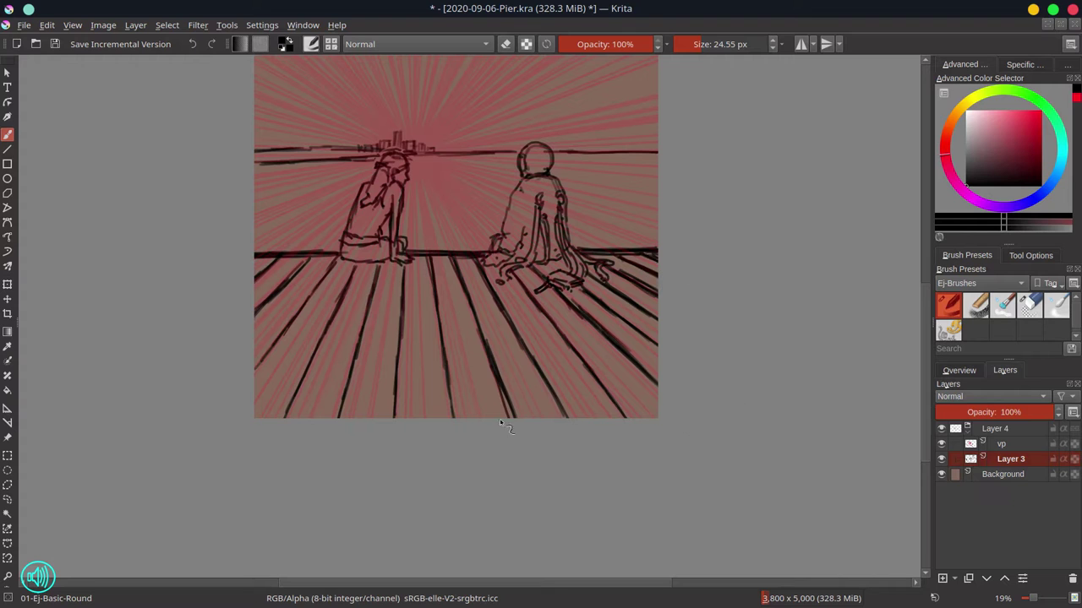
{"action": "left_click_drag", "start_coordinate": [308, 260], "coordinate": [255, 320]}
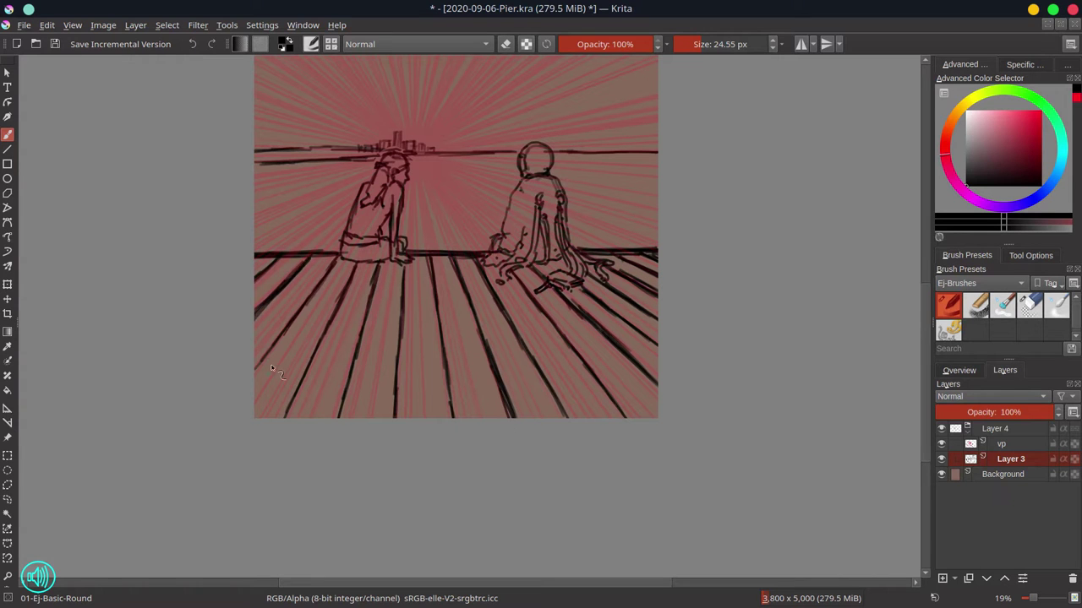
Step: Hide the vp perspective guide layer to review the whole sketch, then show it again
{"action": "left_click_drag", "start_coordinate": [412, 238], "coordinate": [389, 110]}
{"action": "left_click", "coordinate": [941, 445]}
{"action": "scroll", "coordinate": [547, 258], "scroll_direction": "down", "scroll_amount": 6}
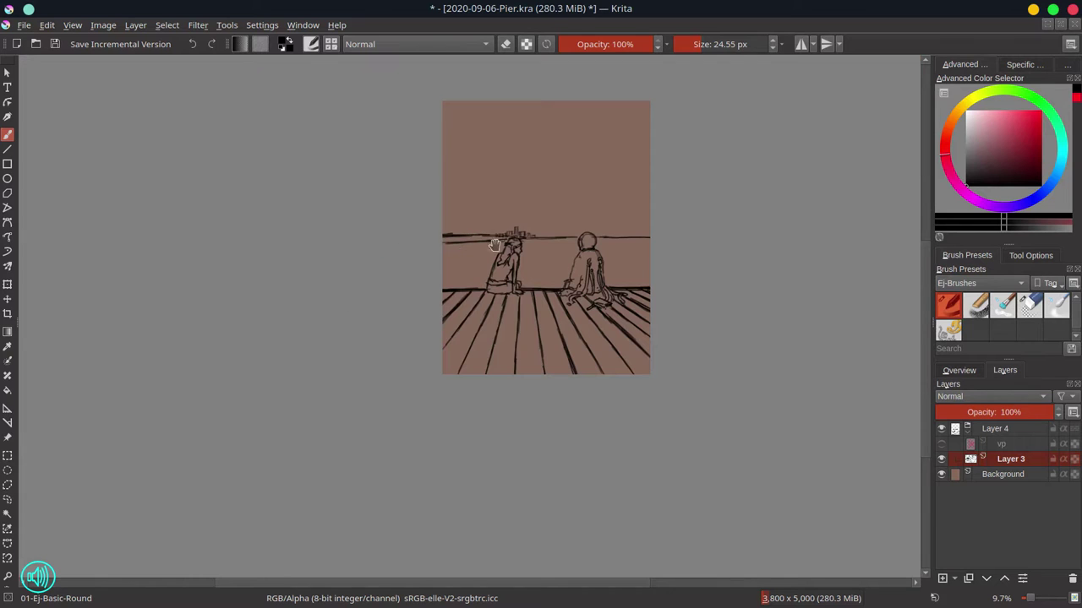
{"action": "scroll", "coordinate": [495, 246], "scroll_direction": "up", "scroll_amount": 8}
{"action": "left_click", "coordinate": [942, 444]}
Step: Sketch three tall curved towers rising from the horizon left of the skyline, with small buildings around their bases
{"action": "left_click_drag", "start_coordinate": [348, 138], "coordinate": [346, 334]}
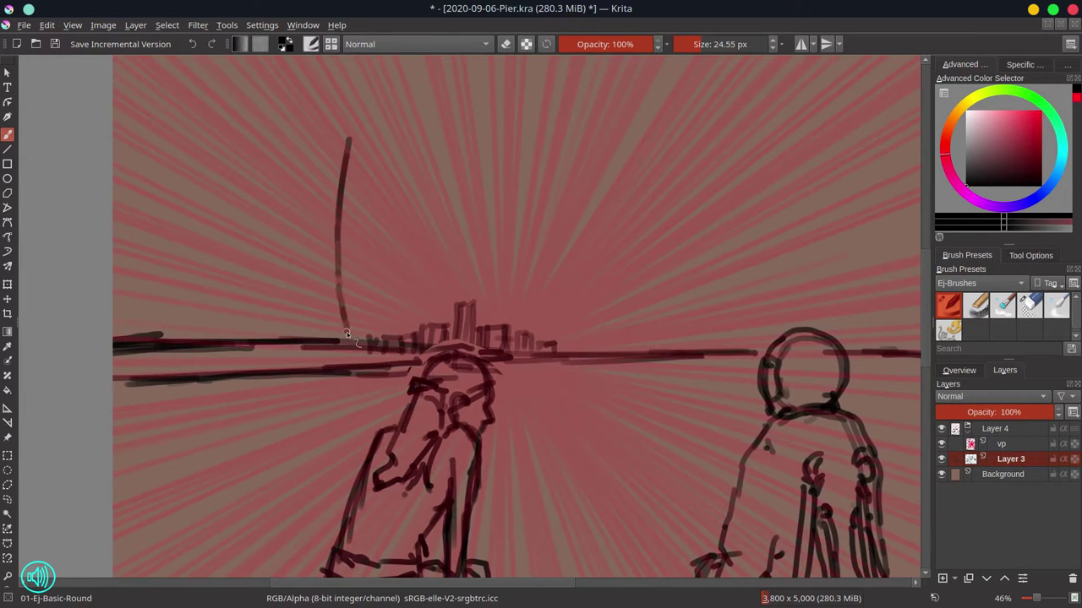
{"action": "left_click_drag", "start_coordinate": [326, 114], "coordinate": [310, 336]}
{"action": "left_click_drag", "start_coordinate": [294, 74], "coordinate": [272, 336]}
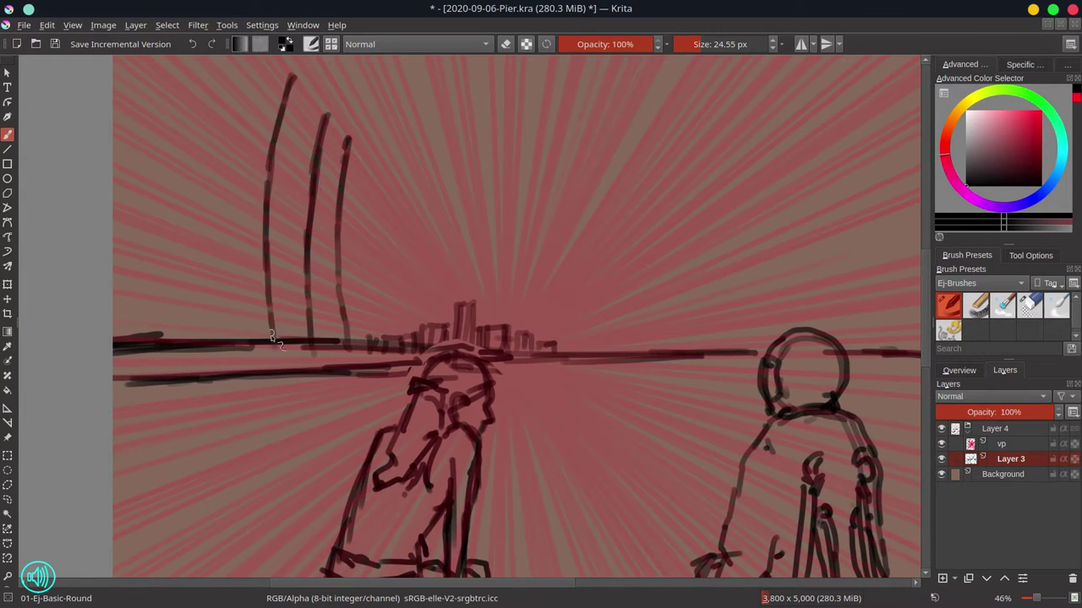
{"action": "mouse_move", "coordinate": [287, 75]}
{"action": "left_mouse_down"}
{"action": "mouse_move", "coordinate": [252, 222]}
{"action": "mouse_move", "coordinate": [246, 336]}
{"action": "mouse_move", "coordinate": [222, 346]}
{"action": "left_mouse_up"}
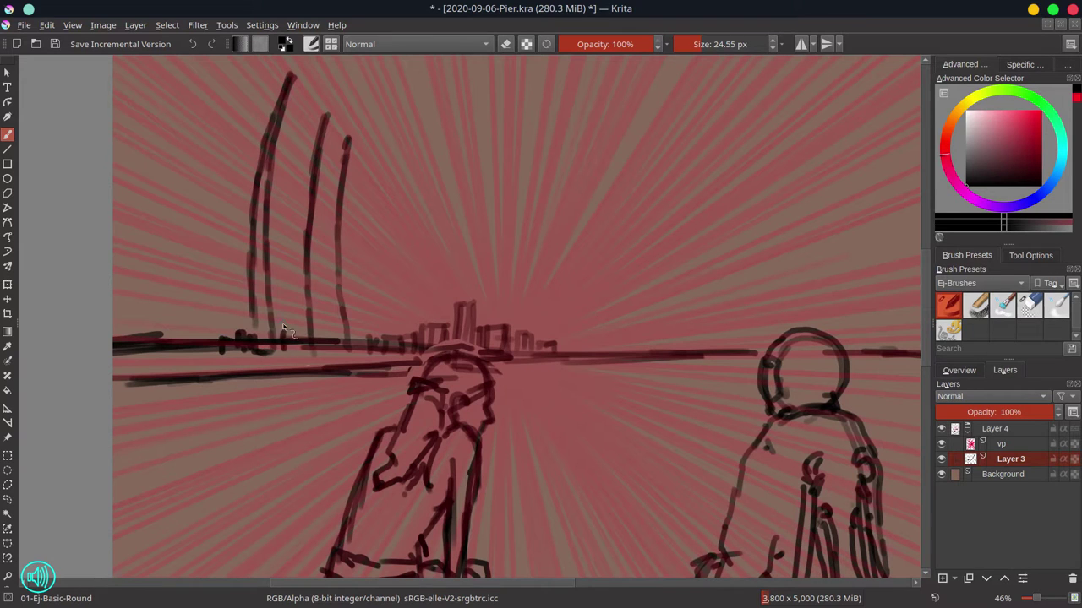
{"action": "mouse_move", "coordinate": [320, 347]}
{"action": "left_mouse_down"}
{"action": "mouse_move", "coordinate": [360, 333]}
{"action": "mouse_move", "coordinate": [365, 347]}
{"action": "left_mouse_up"}
{"action": "mouse_move", "coordinate": [326, 118]}
{"action": "left_mouse_down"}
{"action": "mouse_move", "coordinate": [300, 225]}
{"action": "mouse_move", "coordinate": [296, 326]}
{"action": "left_mouse_up"}
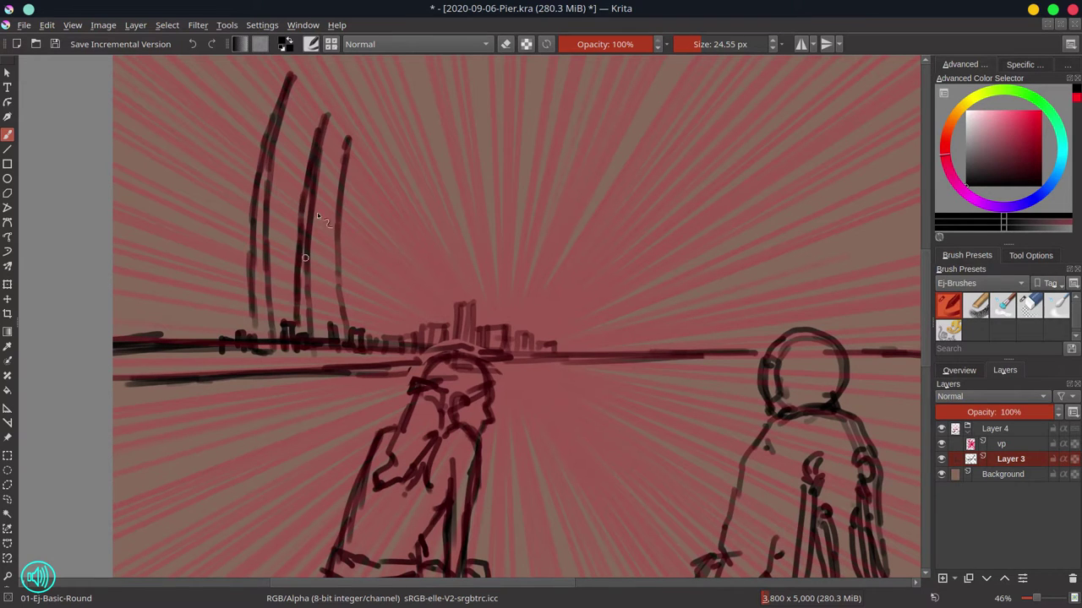
{"action": "mouse_move", "coordinate": [348, 140]}
{"action": "left_mouse_down"}
{"action": "mouse_move", "coordinate": [326, 321]}
{"action": "mouse_move", "coordinate": [292, 269]}
{"action": "left_mouse_up"}
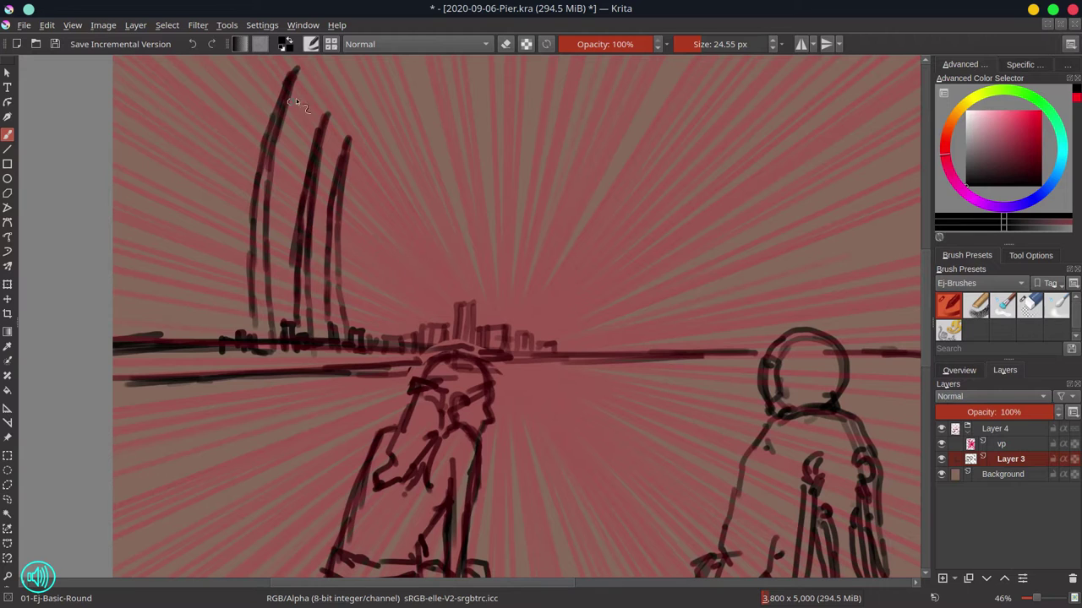
Step: Thicken and darken the outlines of the three curved towers down to the horizon
{"action": "left_click", "coordinate": [960, 370]}
{"action": "mouse_move", "coordinate": [282, 123]}
{"action": "left_mouse_down"}
{"action": "mouse_move", "coordinate": [267, 191]}
{"action": "mouse_move", "coordinate": [271, 325]}
{"action": "left_mouse_up"}
{"action": "left_click_drag", "start_coordinate": [251, 277], "coordinate": [252, 330]}
{"action": "left_click_drag", "start_coordinate": [296, 246], "coordinate": [294, 323]}
{"action": "left_click_drag", "start_coordinate": [310, 230], "coordinate": [310, 326]}
{"action": "left_click_drag", "start_coordinate": [329, 203], "coordinate": [324, 293]}
{"action": "left_click_drag", "start_coordinate": [349, 137], "coordinate": [340, 336]}
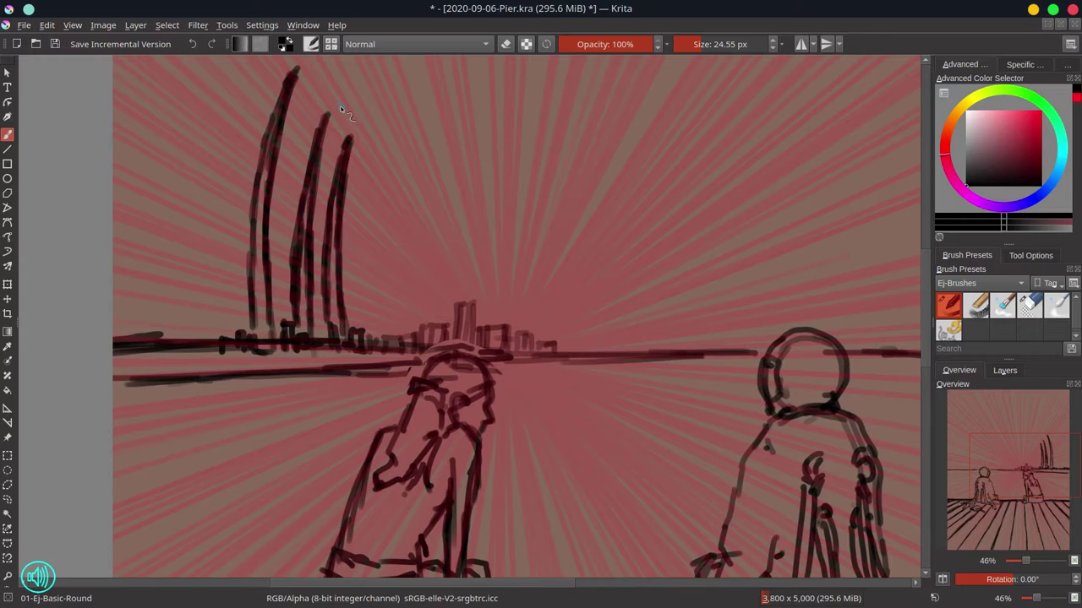
Step: Draw a long curved crossbar through the three towers, ending in a small hook on the side facing the skyline
{"action": "left_click_drag", "start_coordinate": [233, 208], "coordinate": [368, 250]}
{"action": "left_click_drag", "start_coordinate": [175, 208], "coordinate": [218, 206]}
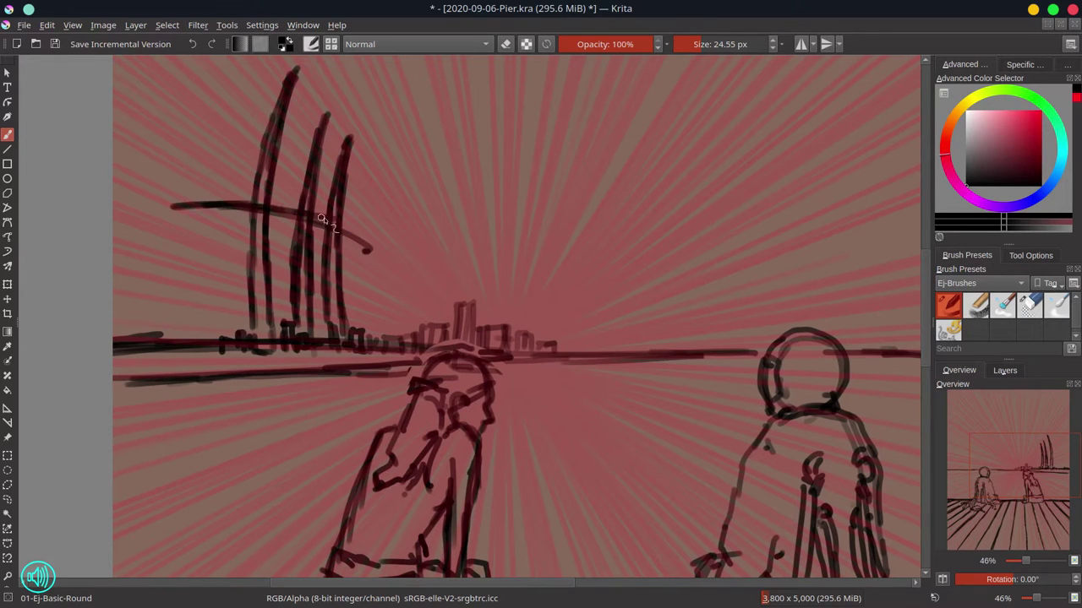
{"action": "mouse_move", "coordinate": [321, 219]}
{"action": "left_mouse_down"}
{"action": "mouse_move", "coordinate": [362, 252]}
{"action": "mouse_move", "coordinate": [350, 236]}
{"action": "mouse_move", "coordinate": [314, 230]}
{"action": "left_mouse_up"}
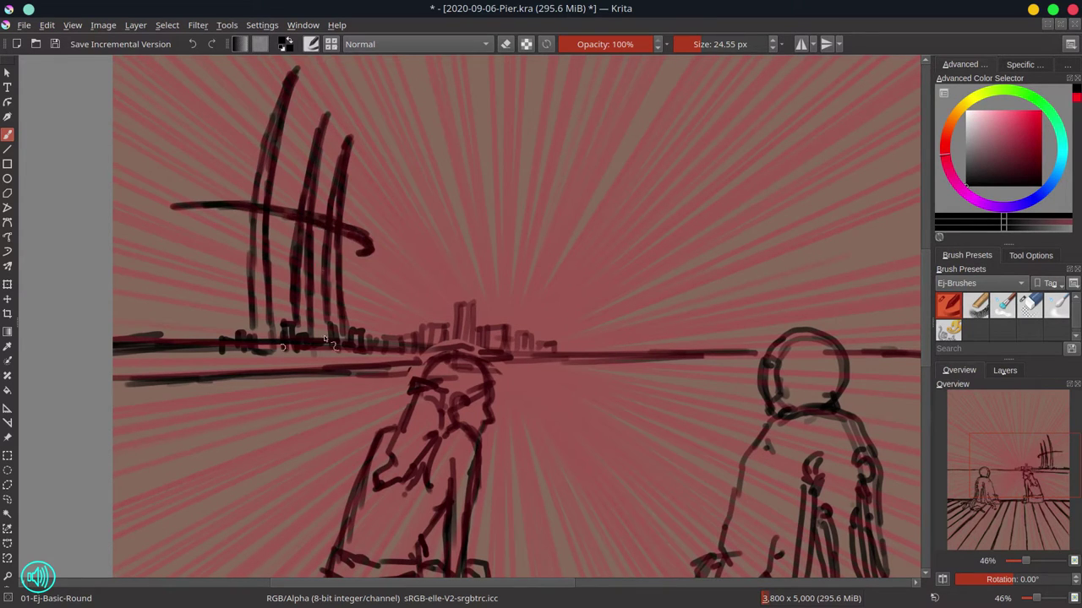
Step: Add taller and smaller block buildings along the skyline above the seated figure and strengthen the shoreline beneath them
{"action": "left_click_drag", "start_coordinate": [473, 304], "coordinate": [475, 348]}
{"action": "left_click_drag", "start_coordinate": [447, 323], "coordinate": [450, 350]}
{"action": "mouse_move", "coordinate": [402, 309]}
{"action": "left_mouse_down"}
{"action": "mouse_move", "coordinate": [404, 334]}
{"action": "mouse_move", "coordinate": [423, 349]}
{"action": "left_mouse_up"}
{"action": "left_click_drag", "start_coordinate": [396, 313], "coordinate": [397, 346]}
{"action": "mouse_move", "coordinate": [558, 328]}
{"action": "left_mouse_down"}
{"action": "mouse_move", "coordinate": [561, 352]}
{"action": "mouse_move", "coordinate": [608, 350]}
{"action": "left_mouse_up"}
{"action": "left_click_drag", "start_coordinate": [401, 358], "coordinate": [250, 365]}
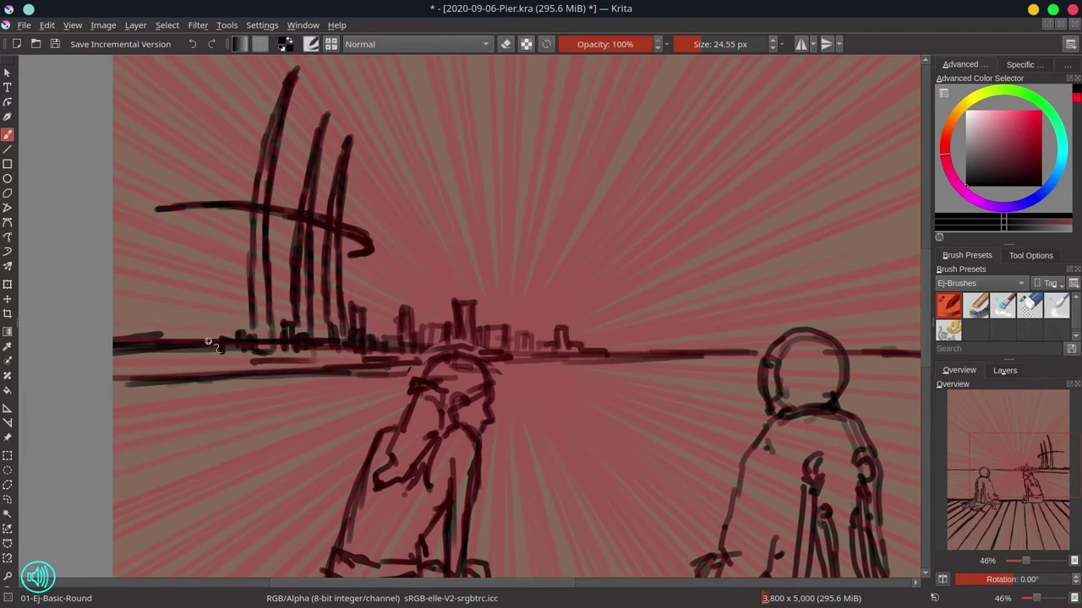
Step: Continue the row of small buildings along the horizon from the towers to the canvas edge
{"action": "left_click_drag", "start_coordinate": [209, 321], "coordinate": [211, 361]}
{"action": "left_click_drag", "start_coordinate": [169, 328], "coordinate": [173, 367]}
{"action": "left_click_drag", "start_coordinate": [136, 329], "coordinate": [137, 355]}
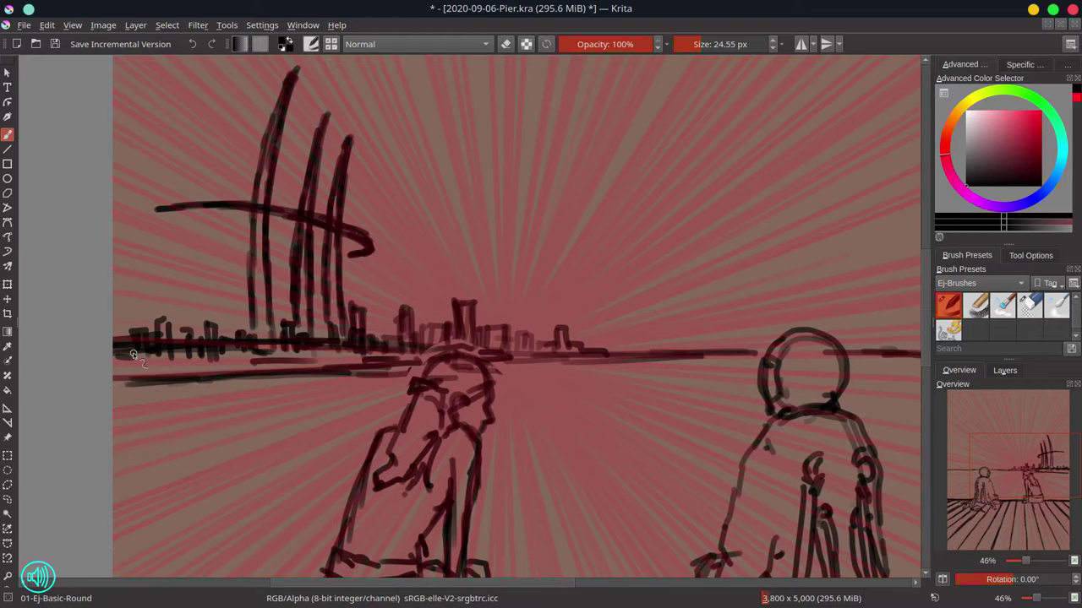
{"action": "left_click_drag", "start_coordinate": [427, 260], "coordinate": [481, 260]}
Step: Mirror the canvas view and erase the lower shafts of the tallest and middle towers
{"action": "left_click", "coordinate": [1029, 305]}
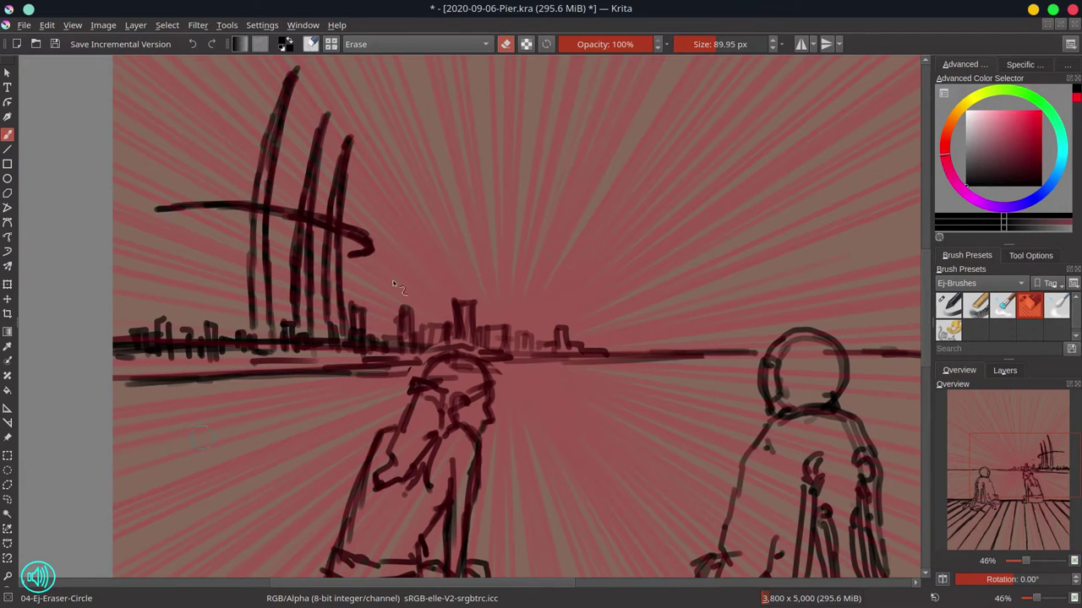
{"action": "scroll", "coordinate": [532, 280], "scroll_direction": "down", "scroll_amount": 5}
{"action": "left_click", "coordinate": [943, 580]}
{"action": "left_click", "coordinate": [948, 308]}
{"action": "scroll", "coordinate": [536, 274], "scroll_direction": "up", "scroll_amount": 4}
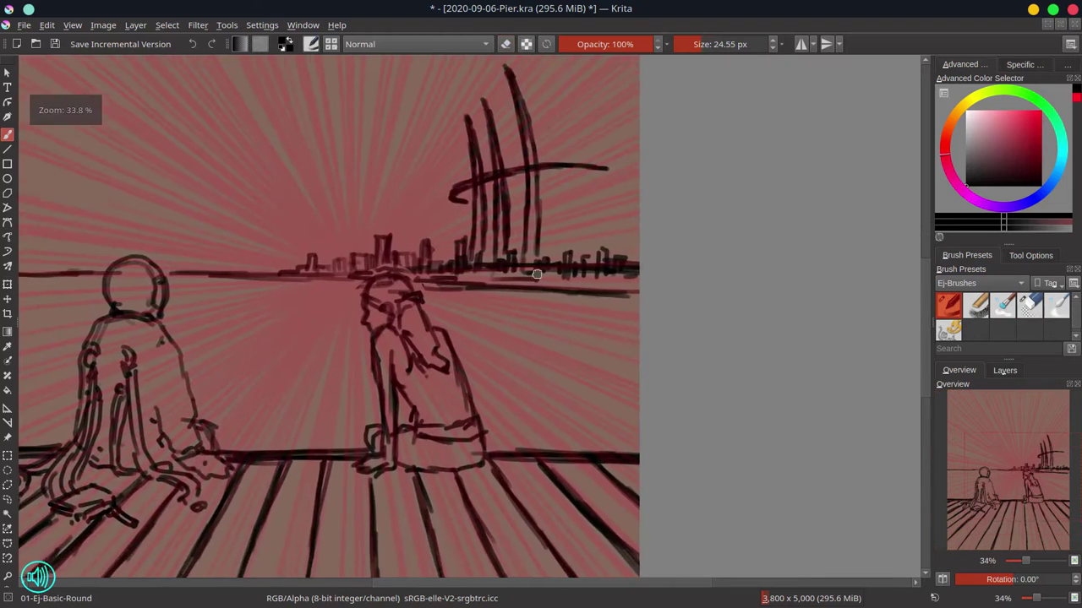
{"action": "scroll", "coordinate": [535, 274], "scroll_direction": "up", "scroll_amount": 1}
{"action": "key", "text": "e"}
{"action": "mouse_move", "coordinate": [491, 233]}
{"action": "left_mouse_down"}
{"action": "mouse_move", "coordinate": [522, 206]}
{"action": "mouse_move", "coordinate": [541, 245]}
{"action": "left_mouse_up"}
{"action": "key", "text": "e"}
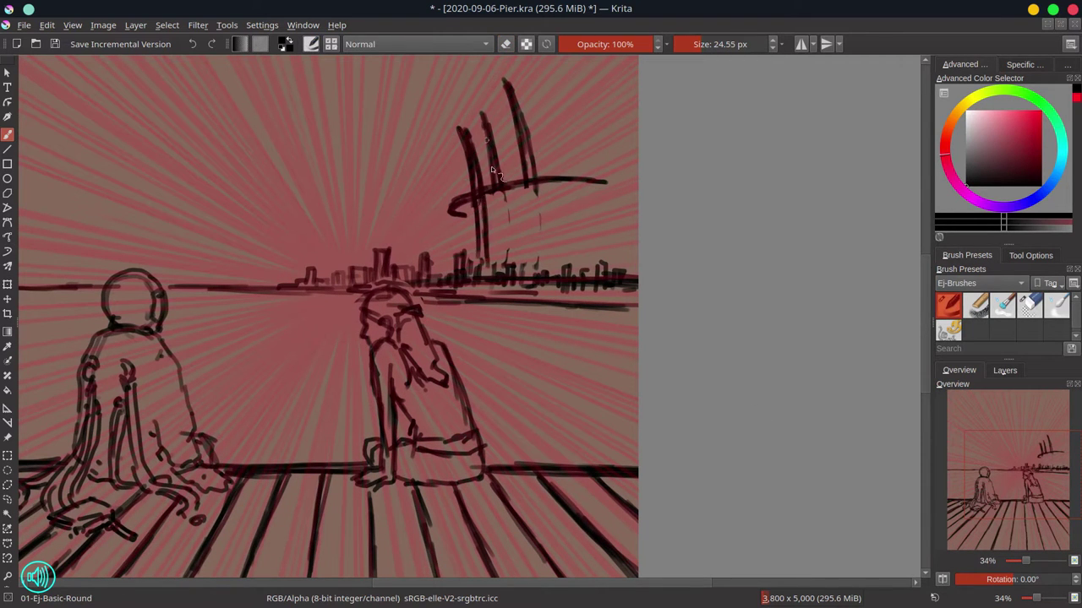
Step: Redraw the middle and tallest towers as curved strokes reaching down to the skyline, using the 24.55 px round brush
{"action": "left_click_drag", "start_coordinate": [492, 169], "coordinate": [505, 264]}
{"action": "left_click_drag", "start_coordinate": [478, 108], "coordinate": [513, 265]}
{"action": "left_click_drag", "start_coordinate": [506, 86], "coordinate": [536, 266]}
{"action": "left_click_drag", "start_coordinate": [501, 76], "coordinate": [550, 275]}
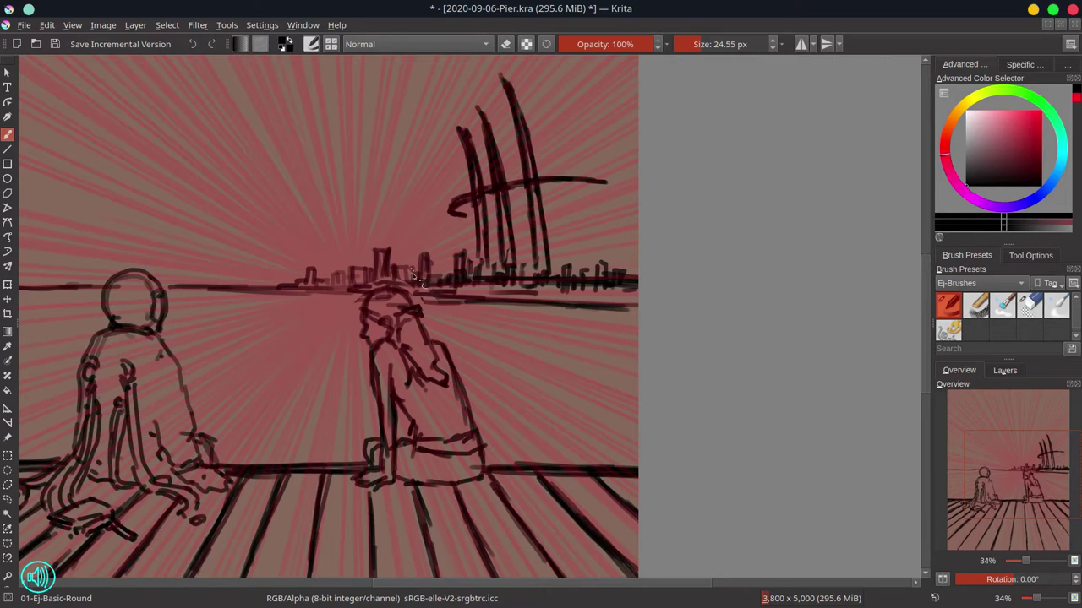
{"action": "scroll", "coordinate": [414, 276], "scroll_direction": "down", "scroll_amount": 4}
{"action": "left_click_drag", "start_coordinate": [419, 277], "coordinate": [553, 258]}
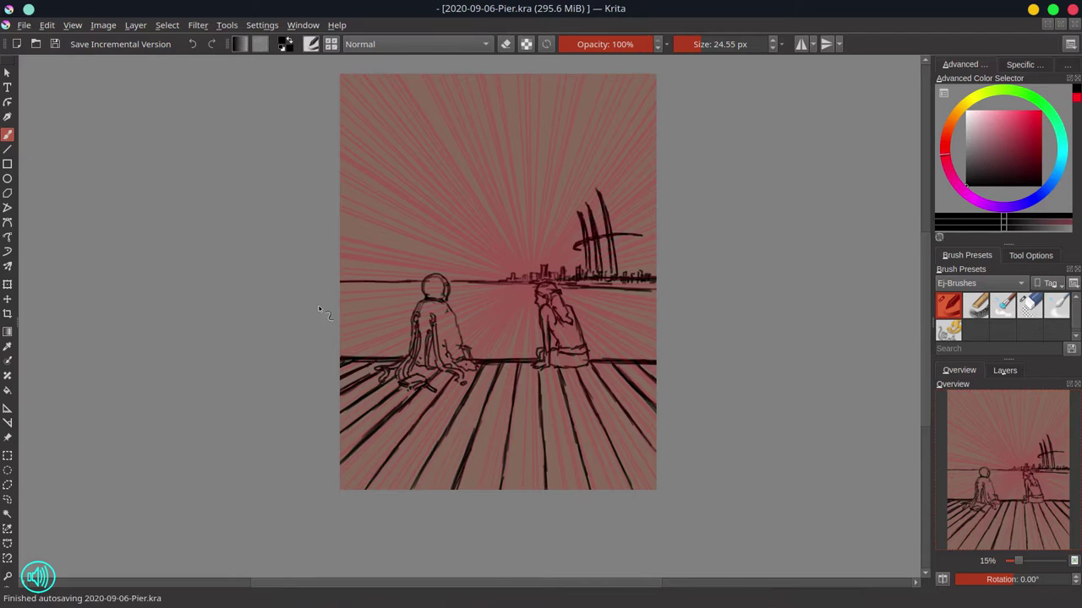
Step: Ungroup Layer 4 and hide the vp perspective guide layer
{"action": "left_click", "coordinate": [1005, 372]}
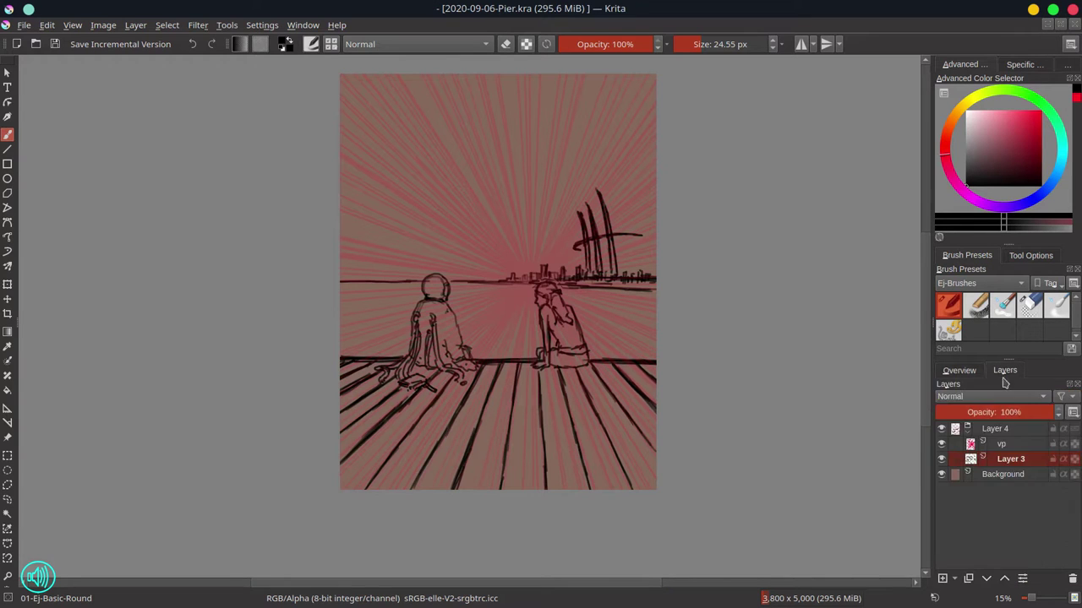
{"action": "right_click", "coordinate": [1005, 431]}
{"action": "mouse_move", "coordinate": [892, 301]}
{"action": "left_click", "coordinate": [824, 336]}
{"action": "left_click", "coordinate": [941, 429]}
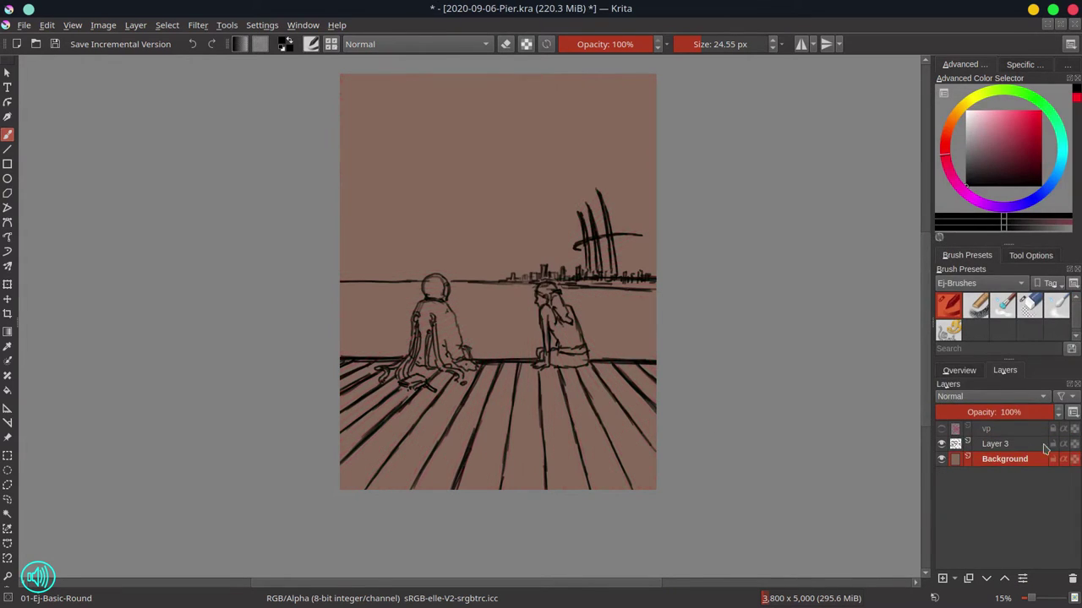
Step: Rename Layer 3 as "original sketch" and duplicate it
{"action": "double_click", "coordinate": [999, 445]}
{"action": "type", "text": "Original Sketch"}
{"action": "key", "text": "Return"}
{"action": "right_click", "coordinate": [998, 446]}
{"action": "left_click", "coordinate": [952, 217]}
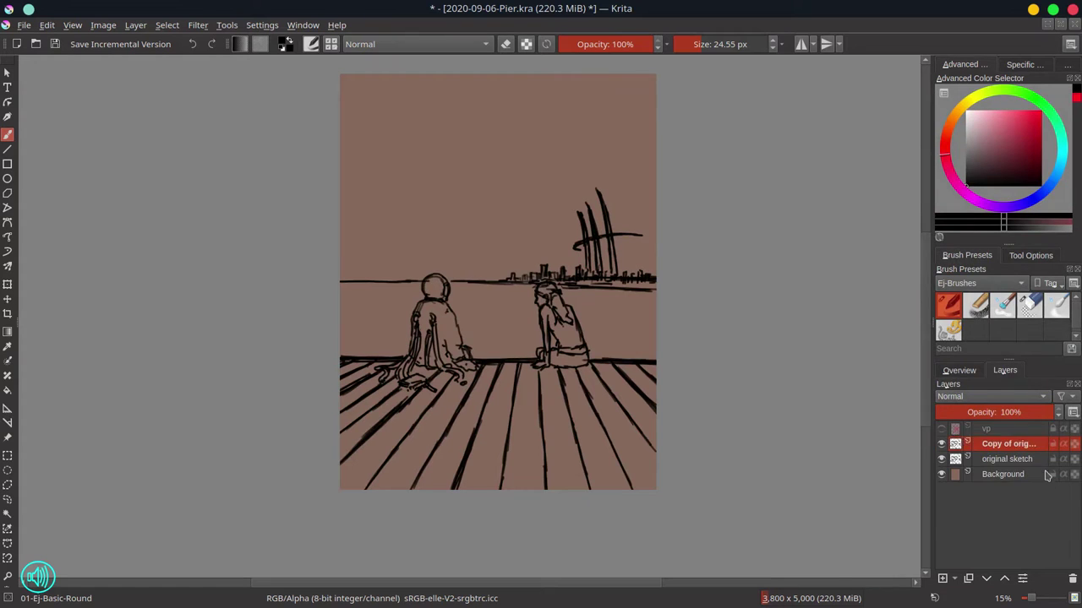
Step: Move the original sketch layer above its copy, then lock and hide it as a backup
{"action": "left_click", "coordinate": [1006, 460]}
{"action": "left_click", "coordinate": [1003, 579]}
{"action": "left_click", "coordinate": [1052, 445]}
{"action": "left_click", "coordinate": [941, 444]}
Step: Add a black-filled layer at the top of the stack, change its blending mode and hide it
{"action": "left_click", "coordinate": [1001, 430]}
{"action": "left_click", "coordinate": [942, 579]}
{"action": "key", "text": "f"}
{"action": "left_click", "coordinate": [410, 375]}
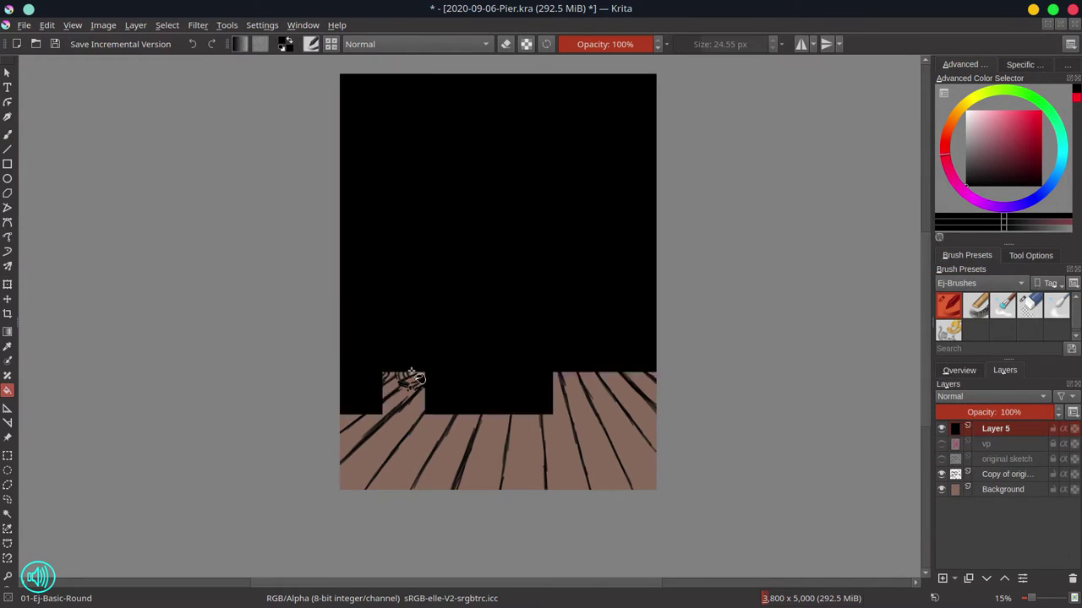
{"action": "left_click", "coordinate": [995, 396]}
{"action": "left_click", "coordinate": [997, 401]}
{"action": "left_click", "coordinate": [942, 429]}
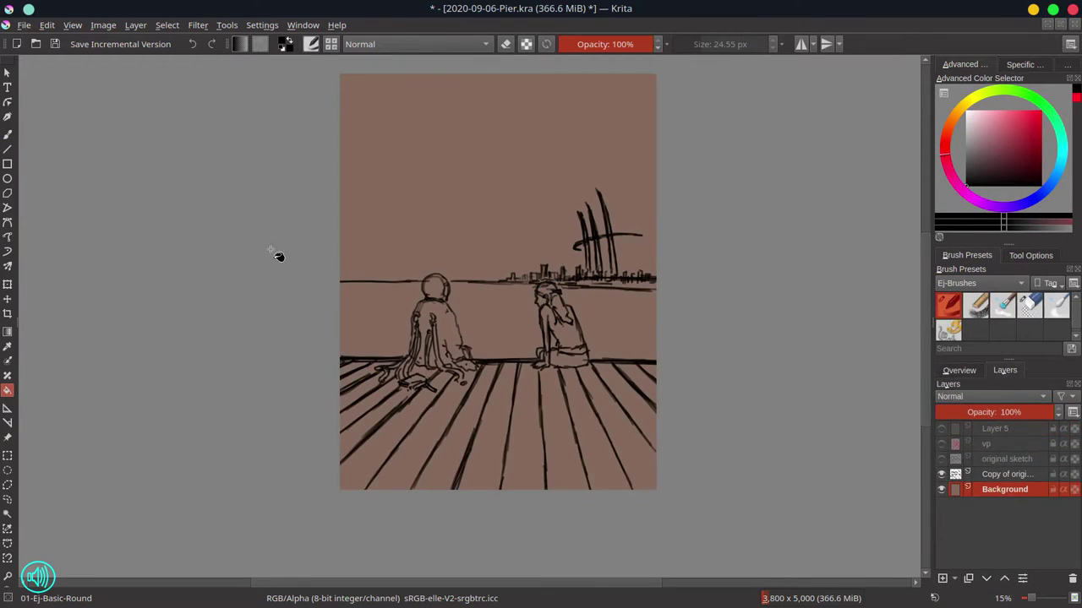
Step: Mirror the view, thicken the horizon line on the sketch copy out to the canvas edge, and save the file
{"action": "left_click", "coordinate": [959, 370]}
{"action": "left_click", "coordinate": [943, 581]}
{"action": "left_click", "coordinate": [1005, 370]}
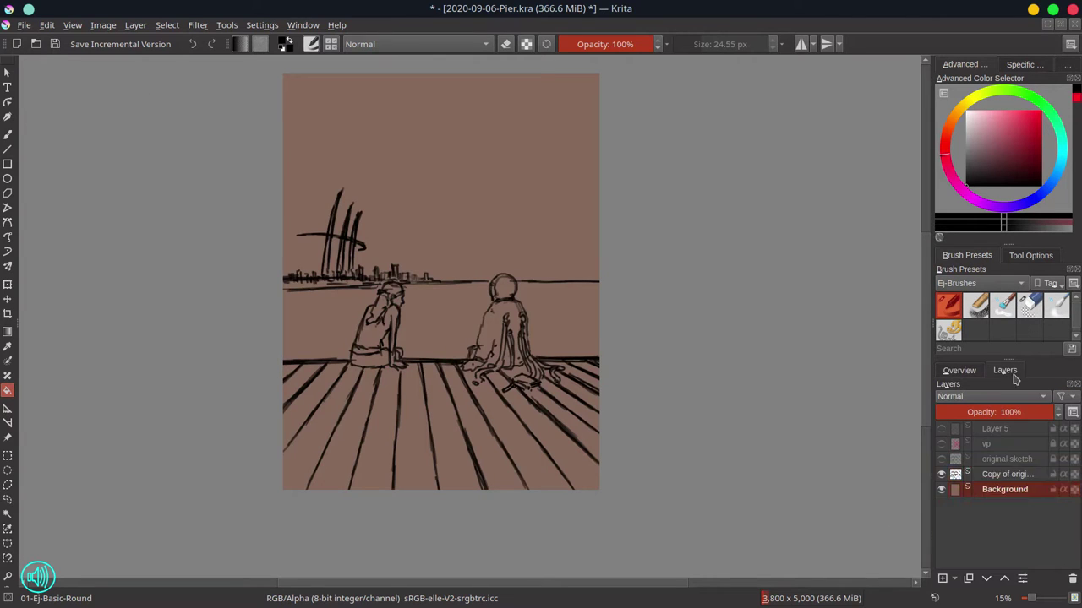
{"action": "left_click", "coordinate": [1008, 475]}
{"action": "key", "text": "b"}
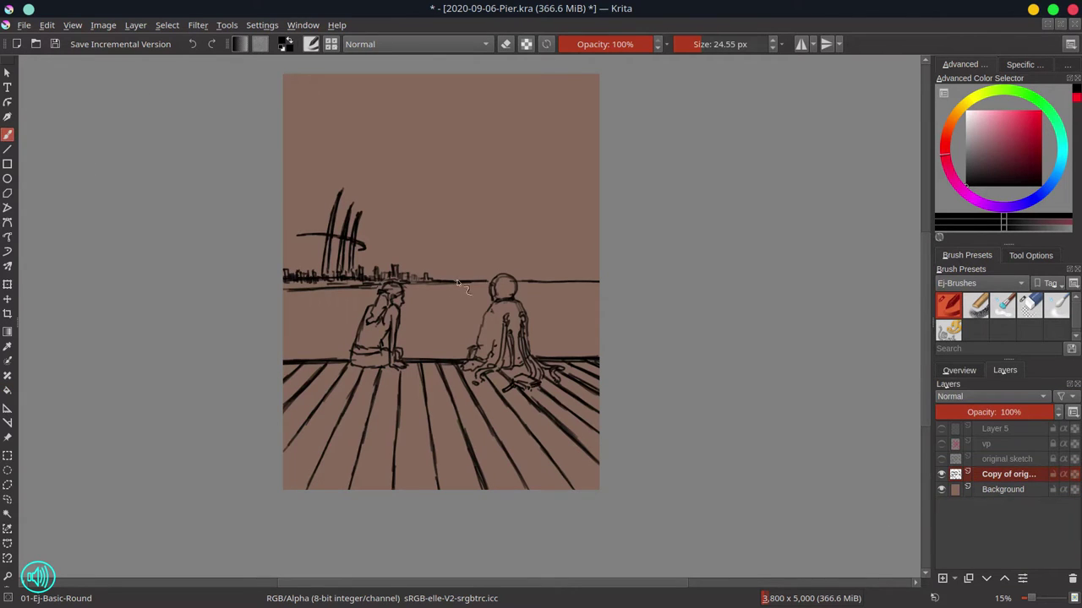
{"action": "left_click_drag", "start_coordinate": [457, 282], "coordinate": [600, 280]}
{"action": "key", "text": "ctrl+s"}
Step: Paint the sky on the Background layer with the 06-Ej-Shapes-Mecha brush, grading from palette blues to near-white at the horizon
{"action": "left_click", "coordinate": [1005, 489]}
{"action": "left_click", "coordinate": [1068, 68]}
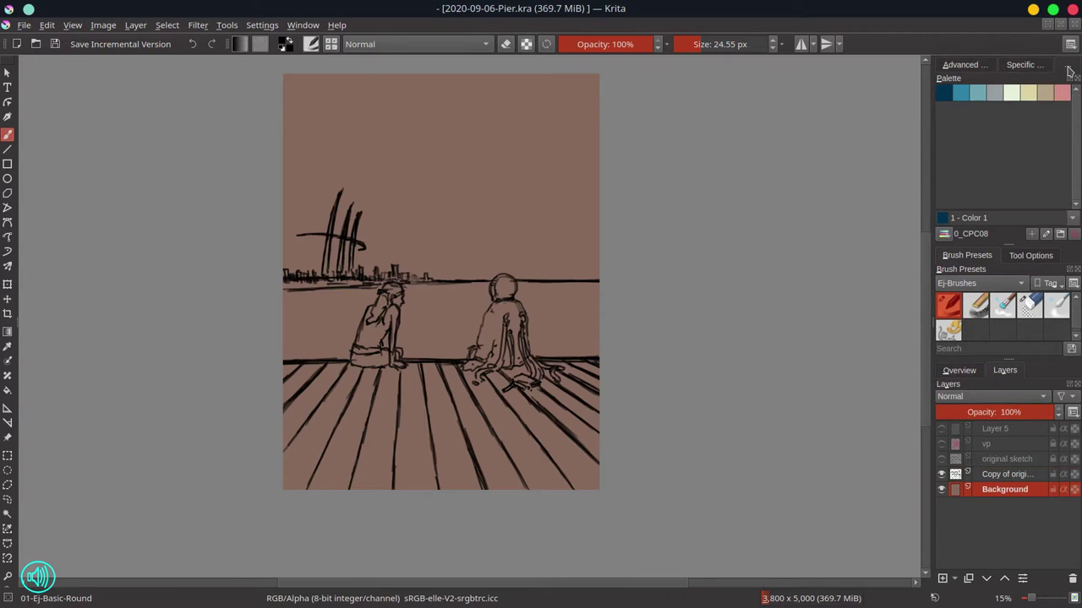
{"action": "left_click", "coordinate": [960, 93]}
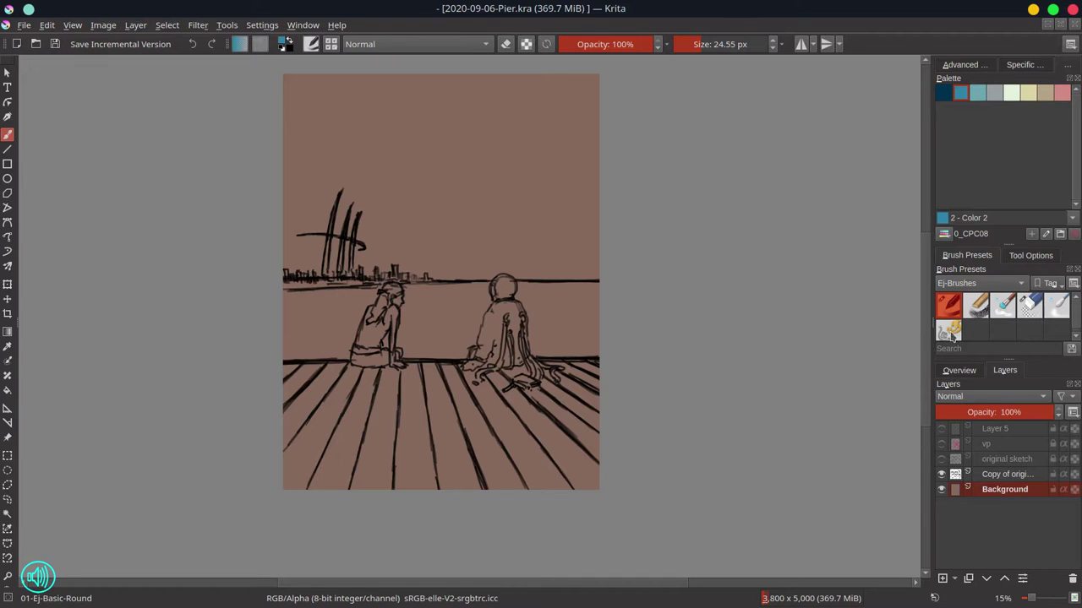
{"action": "left_click", "coordinate": [950, 329]}
{"action": "left_click", "coordinate": [104, 25]}
{"action": "left_click", "coordinate": [115, 88]}
{"action": "left_click", "coordinate": [663, 421]}
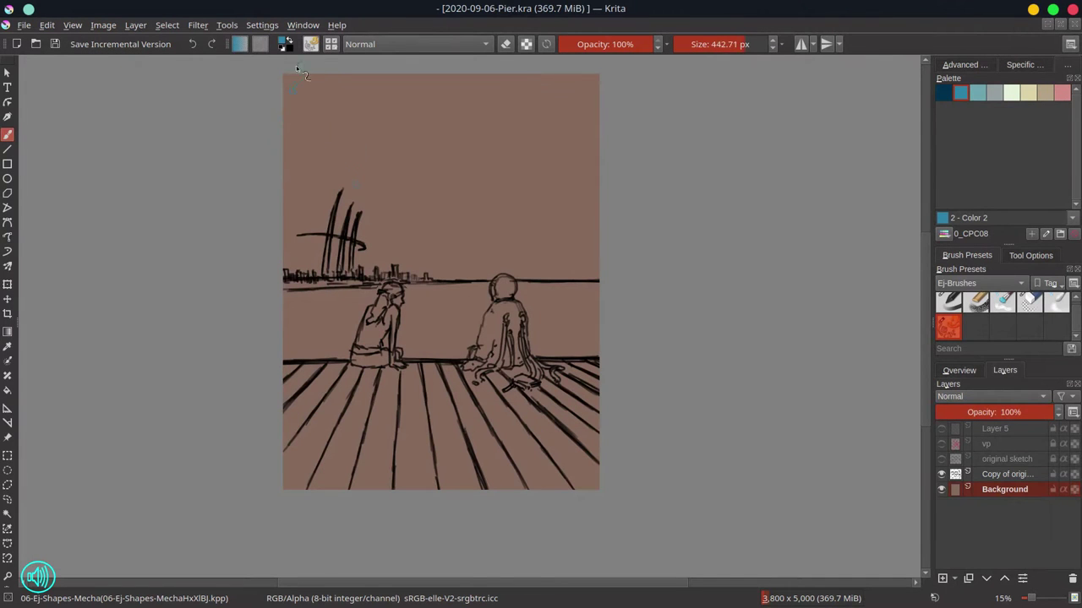
{"action": "mouse_move", "coordinate": [298, 69]}
{"action": "left_mouse_down"}
{"action": "mouse_move", "coordinate": [398, 89]}
{"action": "mouse_move", "coordinate": [308, 119]}
{"action": "mouse_move", "coordinate": [422, 128]}
{"action": "mouse_move", "coordinate": [559, 114]}
{"action": "mouse_move", "coordinate": [574, 160]}
{"action": "mouse_move", "coordinate": [304, 198]}
{"action": "mouse_move", "coordinate": [584, 199]}
{"action": "mouse_move", "coordinate": [528, 204]}
{"action": "mouse_move", "coordinate": [557, 245]}
{"action": "mouse_move", "coordinate": [456, 262]}
{"action": "mouse_move", "coordinate": [541, 271]}
{"action": "left_mouse_up"}
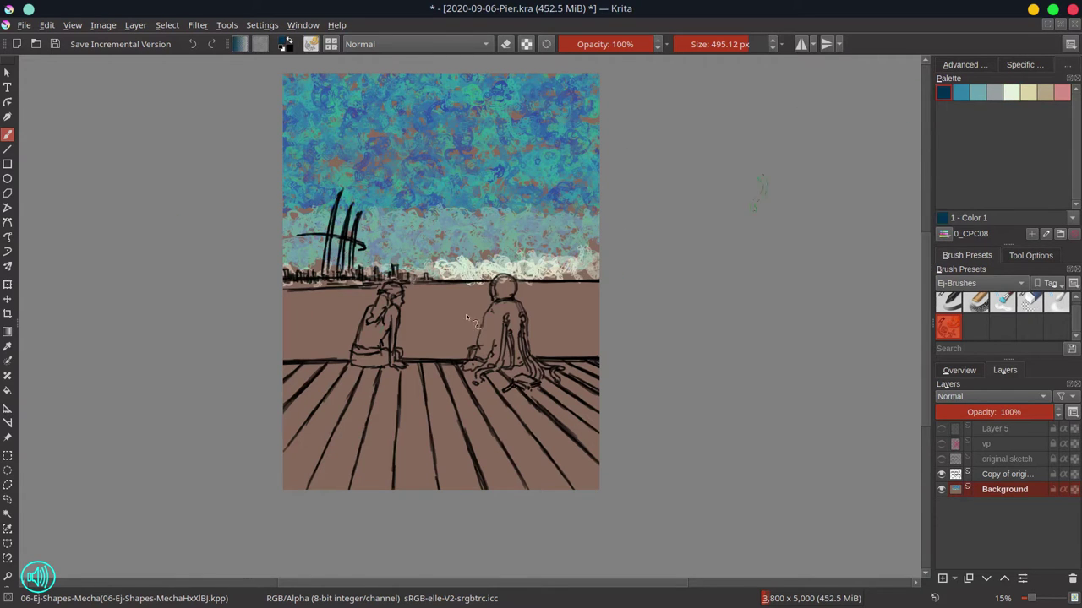
Step: Fill the sea with dark blue Color 1, tint the shoreline with Color 2 and dab Color 1 over the towers
{"action": "mouse_move", "coordinate": [291, 304]}
{"action": "left_mouse_down"}
{"action": "mouse_move", "coordinate": [347, 355]}
{"action": "mouse_move", "coordinate": [422, 308]}
{"action": "mouse_move", "coordinate": [550, 296]}
{"action": "mouse_move", "coordinate": [591, 351]}
{"action": "mouse_move", "coordinate": [362, 294]}
{"action": "mouse_move", "coordinate": [268, 301]}
{"action": "mouse_move", "coordinate": [351, 280]}
{"action": "mouse_move", "coordinate": [341, 221]}
{"action": "mouse_move", "coordinate": [345, 277]}
{"action": "left_mouse_up"}
{"action": "left_click_drag", "start_coordinate": [345, 278], "coordinate": [441, 282]}
{"action": "left_click", "coordinate": [961, 93]}
{"action": "left_click_drag", "start_coordinate": [292, 288], "coordinate": [334, 283]}
{"action": "left_click", "coordinate": [939, 95]}
{"action": "left_click_drag", "start_coordinate": [328, 240], "coordinate": [343, 254]}
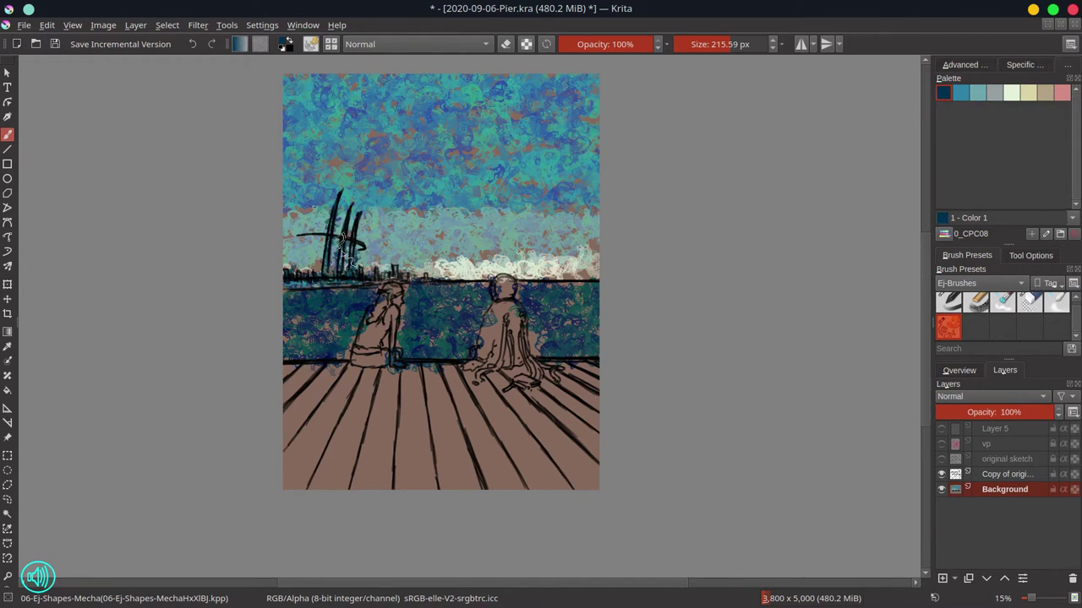
Step: Paint dark blue shadows on the planks beneath both figures with a 275.48 px brush
{"action": "key", "text": "bracketright"}
{"action": "left_click_drag", "start_coordinate": [343, 372], "coordinate": [405, 389]}
{"action": "mouse_move", "coordinate": [338, 397]}
{"action": "left_mouse_down"}
{"action": "mouse_move", "coordinate": [481, 367]}
{"action": "mouse_move", "coordinate": [518, 393]}
{"action": "left_mouse_up"}
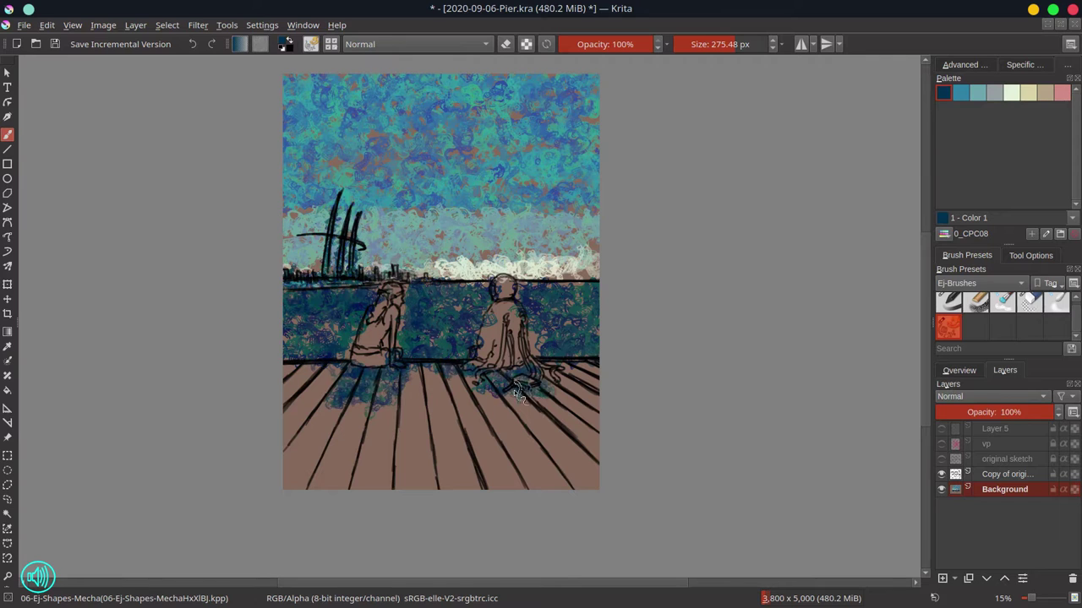
Step: Cover the pier planks with beige Color 7 using the textured shapes brush at 428.53 px
{"action": "left_click", "coordinate": [1045, 93]}
{"action": "key", "text": "bracketright"}
{"action": "key", "text": "bracketright"}
{"action": "mouse_move", "coordinate": [326, 372]}
{"action": "left_mouse_down"}
{"action": "mouse_move", "coordinate": [284, 402]}
{"action": "mouse_move", "coordinate": [388, 490]}
{"action": "mouse_move", "coordinate": [501, 464]}
{"action": "left_mouse_up"}
{"action": "left_click", "coordinate": [960, 370]}
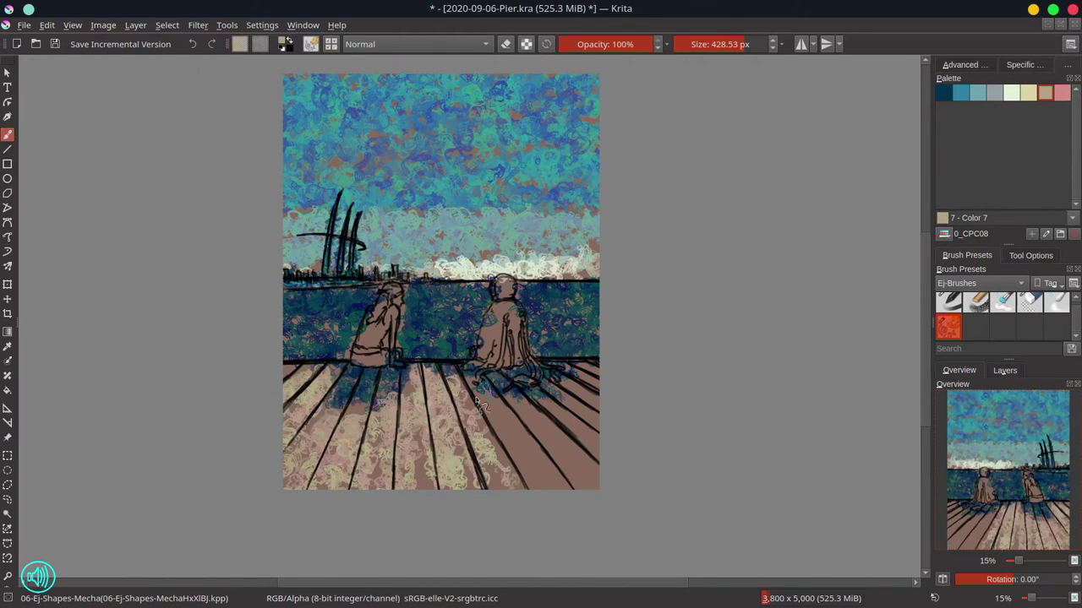
{"action": "mouse_move", "coordinate": [414, 436]}
{"action": "left_mouse_down"}
{"action": "mouse_move", "coordinate": [461, 372]}
{"action": "mouse_move", "coordinate": [494, 422]}
{"action": "mouse_move", "coordinate": [566, 465]}
{"action": "mouse_move", "coordinate": [429, 473]}
{"action": "left_mouse_up"}
{"action": "left_click_drag", "start_coordinate": [297, 376], "coordinate": [301, 432]}
Step: Shade both seated figures with grey Color 4 using a different brush blending mode
{"action": "left_click", "coordinate": [995, 93]}
{"action": "left_click", "coordinate": [418, 44]}
{"action": "left_click", "coordinate": [380, 194]}
{"action": "left_click_drag", "start_coordinate": [391, 329], "coordinate": [372, 357]}
{"action": "mouse_move", "coordinate": [491, 317]}
{"action": "left_mouse_down"}
{"action": "mouse_move", "coordinate": [522, 357]}
{"action": "mouse_move", "coordinate": [505, 291]}
{"action": "left_mouse_up"}
{"action": "mouse_move", "coordinate": [393, 292]}
{"action": "left_mouse_down"}
{"action": "mouse_move", "coordinate": [390, 334]}
{"action": "mouse_move", "coordinate": [367, 359]}
{"action": "left_mouse_up"}
Step: Return the brush to Normal blending and paint pink Color 8 over the long-haired figure's head, arm and back
{"action": "left_click", "coordinate": [1063, 93]}
{"action": "left_click", "coordinate": [462, 46]}
{"action": "left_click", "coordinate": [435, 93]}
{"action": "left_click_drag", "start_coordinate": [398, 294], "coordinate": [394, 366]}
{"action": "left_click_drag", "start_coordinate": [378, 301], "coordinate": [350, 359]}
{"action": "left_click_drag", "start_coordinate": [395, 280], "coordinate": [384, 304]}
Step: Add near-white Color 5 highlights to the heads and lit sides of both figures
{"action": "left_click", "coordinate": [1011, 93]}
{"action": "left_click_drag", "start_coordinate": [505, 295], "coordinate": [490, 294]}
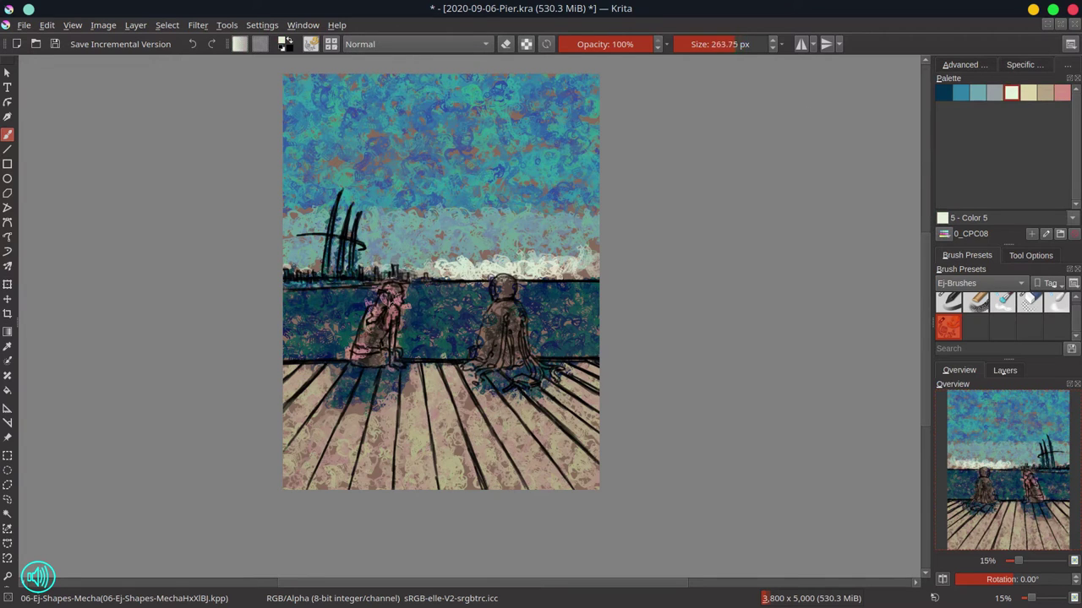
{"action": "left_click_drag", "start_coordinate": [389, 286], "coordinate": [400, 296]}
{"action": "left_click_drag", "start_coordinate": [499, 280], "coordinate": [484, 377]}
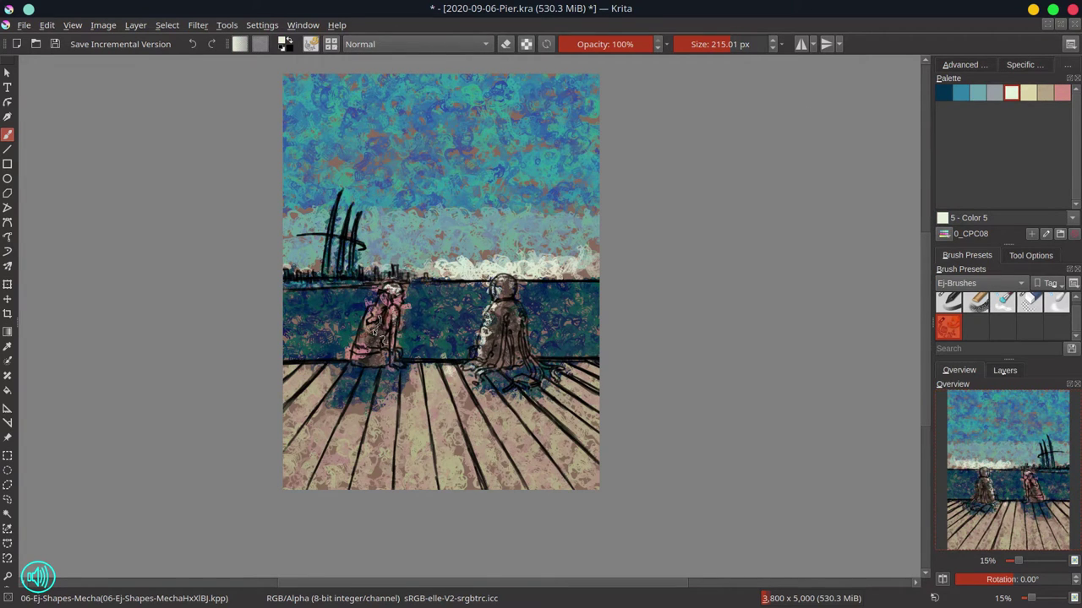
{"action": "left_click_drag", "start_coordinate": [370, 305], "coordinate": [359, 327]}
Step: Extend the near-white cloud band across the full horizon with Color 5 and save the file
{"action": "left_click_drag", "start_coordinate": [431, 265], "coordinate": [292, 268]}
{"action": "left_click_drag", "start_coordinate": [399, 255], "coordinate": [447, 254]}
{"action": "left_click_drag", "start_coordinate": [512, 252], "coordinate": [592, 252]}
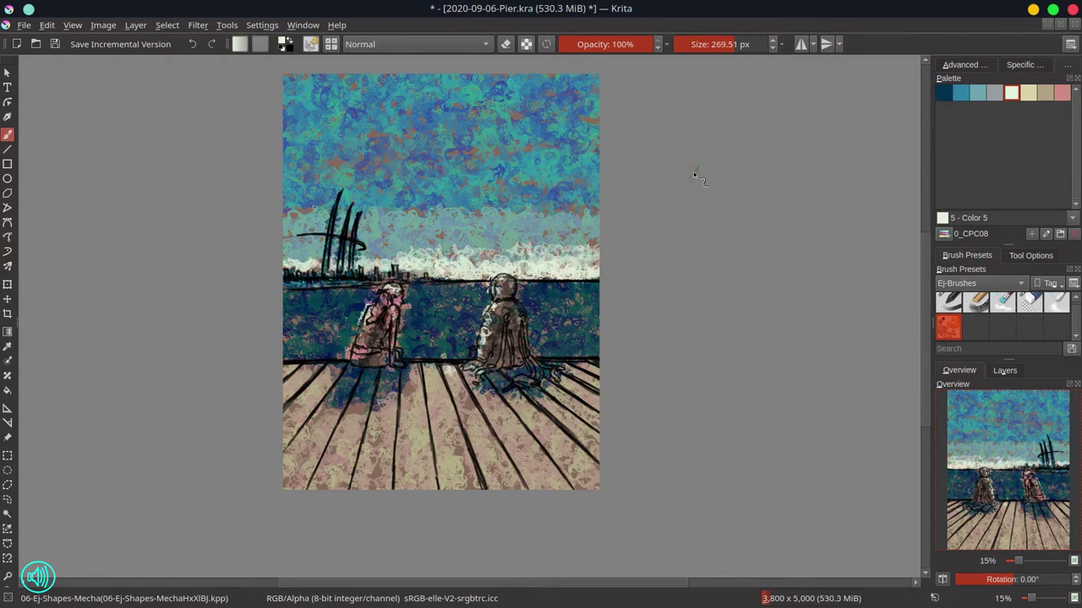
{"action": "key", "text": "ctrl+s"}
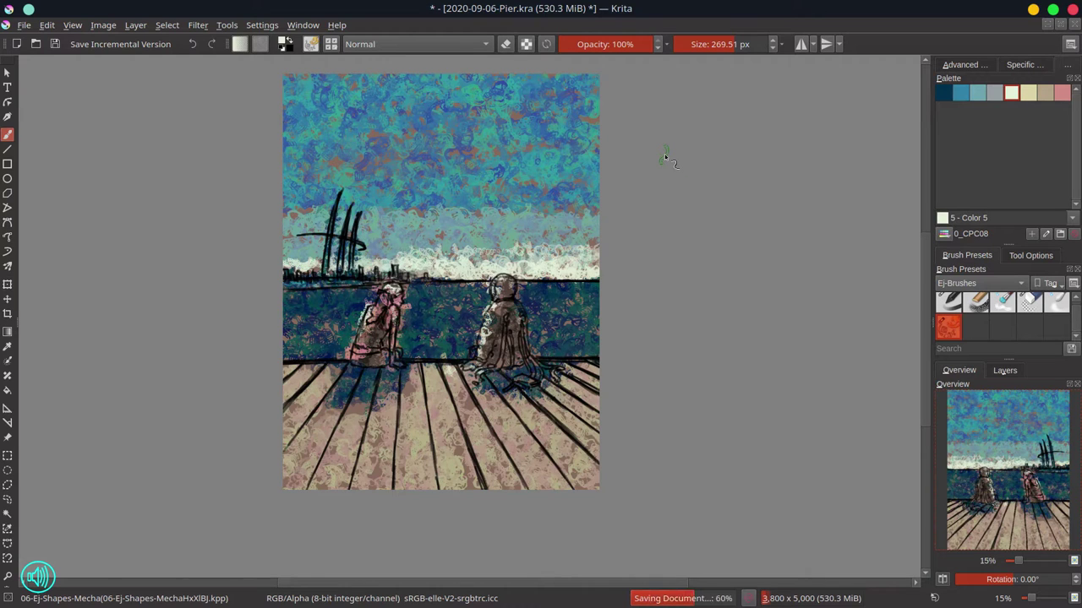
Step: Choose the 03-Ej-Blender-Textured-Soft brush and merge the sketch copy layer into the Background layer
{"action": "left_click", "coordinate": [1002, 304]}
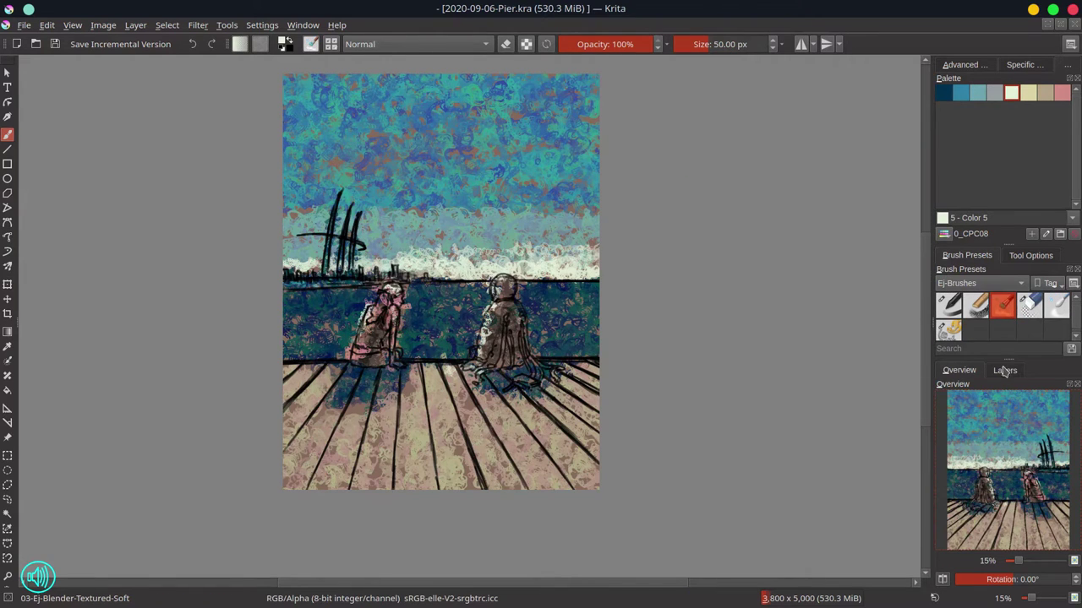
{"action": "left_click", "coordinate": [1005, 370]}
{"action": "left_click", "coordinate": [1008, 474]}
{"action": "right_click", "coordinate": [1035, 474]}
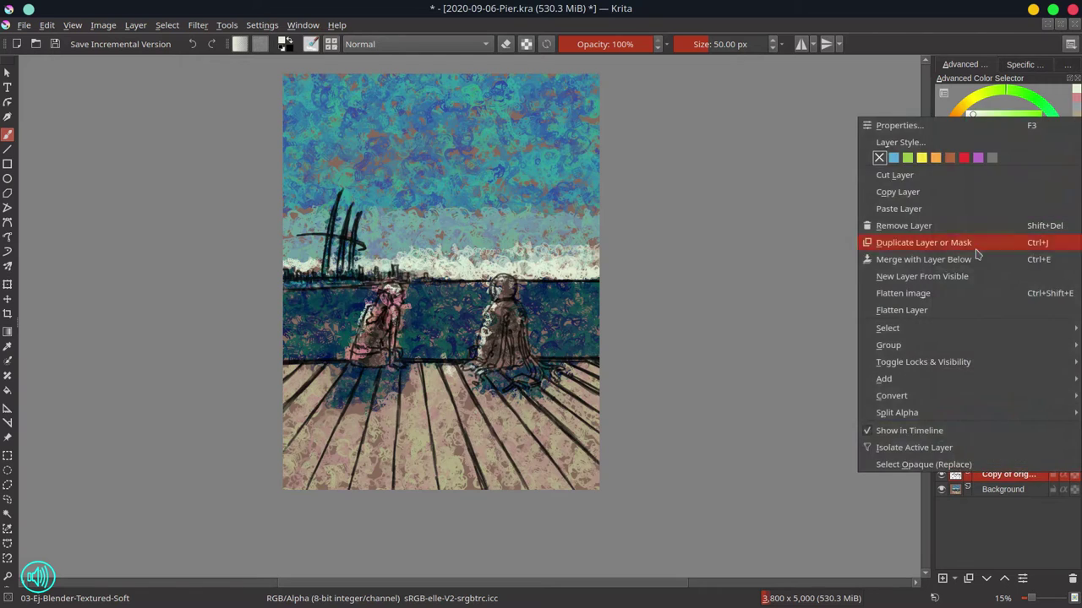
{"action": "left_click", "coordinate": [917, 242]}
Step: Blend the near-white cloud band along the horizon and around the tower bases with the textured blender
{"action": "left_click", "coordinate": [959, 371]}
{"action": "mouse_move", "coordinate": [427, 237]}
{"action": "left_mouse_down", "text": "shift"}
{"action": "mouse_move", "coordinate": [506, 256]}
{"action": "mouse_move", "coordinate": [424, 267]}
{"action": "mouse_move", "coordinate": [571, 272]}
{"action": "left_mouse_up", "text": "shift"}
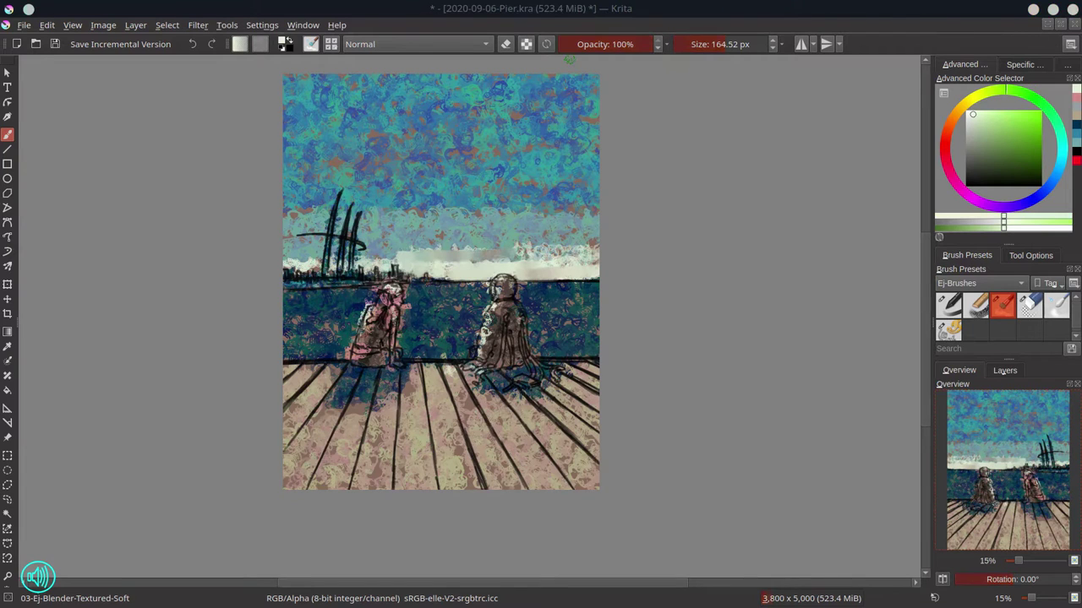
{"action": "mouse_move", "coordinate": [307, 262]}
{"action": "left_mouse_down"}
{"action": "mouse_move", "coordinate": [292, 268]}
{"action": "mouse_move", "coordinate": [340, 265]}
{"action": "left_mouse_up"}
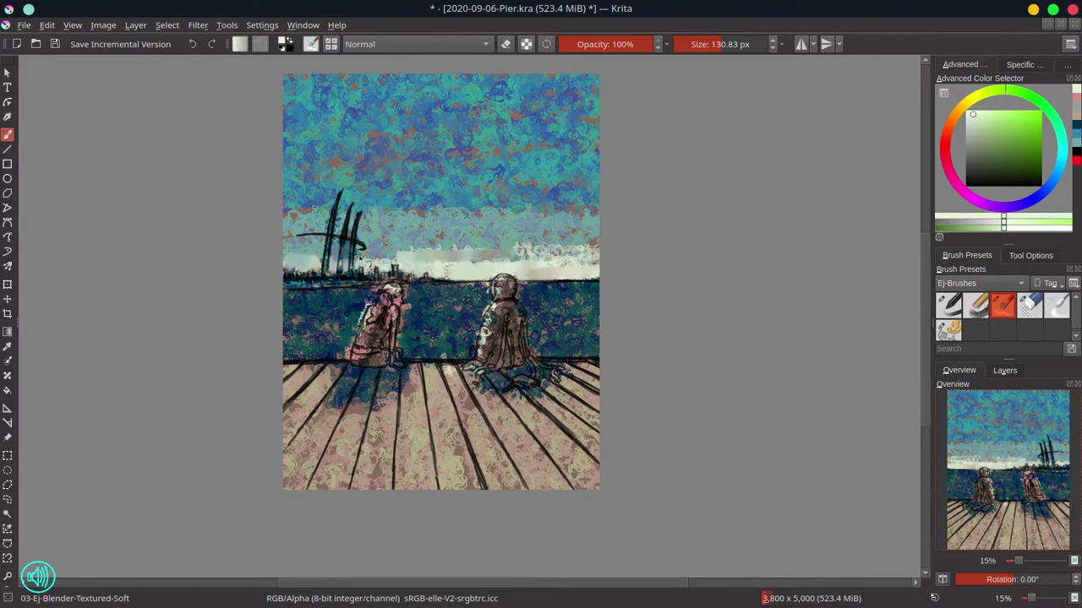
{"action": "left_click", "coordinate": [1013, 373]}
{"action": "left_click", "coordinate": [961, 371]}
Step: Blend the textured blue sky into smooth horizontal areas, enlarging the blender up to 424.30 px
{"action": "mouse_move", "coordinate": [292, 235]}
{"action": "left_mouse_down"}
{"action": "mouse_move", "coordinate": [355, 228]}
{"action": "mouse_move", "coordinate": [388, 270]}
{"action": "mouse_move", "coordinate": [396, 257]}
{"action": "mouse_move", "coordinate": [457, 235]}
{"action": "mouse_move", "coordinate": [362, 213]}
{"action": "mouse_move", "coordinate": [478, 247]}
{"action": "left_mouse_up"}
{"action": "mouse_move", "coordinate": [364, 265]}
{"action": "left_mouse_down"}
{"action": "mouse_move", "coordinate": [448, 249]}
{"action": "mouse_move", "coordinate": [541, 254]}
{"action": "mouse_move", "coordinate": [439, 224]}
{"action": "mouse_move", "coordinate": [592, 207]}
{"action": "mouse_move", "coordinate": [283, 203]}
{"action": "mouse_move", "coordinate": [384, 187]}
{"action": "mouse_move", "coordinate": [597, 192]}
{"action": "left_mouse_up"}
{"action": "mouse_move", "coordinate": [287, 175]}
{"action": "left_mouse_down"}
{"action": "mouse_move", "coordinate": [597, 174]}
{"action": "mouse_move", "coordinate": [596, 163]}
{"action": "left_mouse_up"}
{"action": "mouse_move", "coordinate": [325, 167]}
{"action": "left_mouse_down"}
{"action": "mouse_move", "coordinate": [341, 167]}
{"action": "mouse_move", "coordinate": [279, 199]}
{"action": "mouse_move", "coordinate": [286, 129]}
{"action": "mouse_move", "coordinate": [308, 93]}
{"action": "mouse_move", "coordinate": [410, 137]}
{"action": "mouse_move", "coordinate": [431, 94]}
{"action": "mouse_move", "coordinate": [275, 150]}
{"action": "mouse_move", "coordinate": [419, 85]}
{"action": "mouse_move", "coordinate": [461, 144]}
{"action": "mouse_move", "coordinate": [473, 89]}
{"action": "mouse_move", "coordinate": [511, 135]}
{"action": "mouse_move", "coordinate": [331, 183]}
{"action": "mouse_move", "coordinate": [568, 127]}
{"action": "mouse_move", "coordinate": [533, 89]}
{"action": "mouse_move", "coordinate": [584, 140]}
{"action": "mouse_move", "coordinate": [609, 72]}
{"action": "mouse_move", "coordinate": [594, 50]}
{"action": "left_mouse_up"}
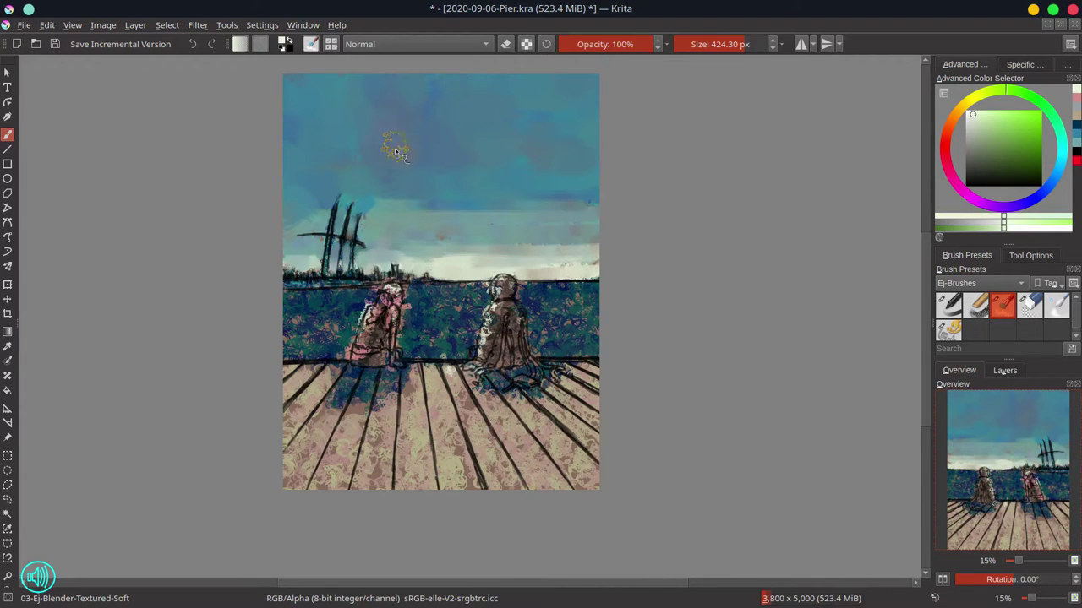
Step: Smooth the sea around both figures with the blender reduced to 148.51 px, and save the file
{"action": "key", "text": "bracketleft"}
{"action": "key", "text": "bracketleft"}
{"action": "key", "text": "bracketleft"}
{"action": "key", "text": "bracketleft"}
{"action": "key", "text": "bracketleft"}
{"action": "key", "text": "bracketleft"}
{"action": "key", "text": "bracketleft"}
{"action": "key", "text": "bracketleft"}
{"action": "key", "text": "bracketleft"}
{"action": "key", "text": "bracketleft"}
{"action": "key", "text": "bracketleft"}
{"action": "mouse_move", "coordinate": [291, 300]}
{"action": "left_mouse_down"}
{"action": "mouse_move", "coordinate": [368, 300]}
{"action": "mouse_move", "coordinate": [286, 305]}
{"action": "mouse_move", "coordinate": [359, 305]}
{"action": "mouse_move", "coordinate": [308, 319]}
{"action": "mouse_move", "coordinate": [338, 329]}
{"action": "mouse_move", "coordinate": [324, 340]}
{"action": "mouse_move", "coordinate": [350, 339]}
{"action": "mouse_move", "coordinate": [339, 355]}
{"action": "mouse_move", "coordinate": [301, 352]}
{"action": "mouse_move", "coordinate": [310, 348]}
{"action": "mouse_move", "coordinate": [289, 318]}
{"action": "mouse_move", "coordinate": [307, 290]}
{"action": "mouse_move", "coordinate": [363, 311]}
{"action": "mouse_move", "coordinate": [423, 299]}
{"action": "mouse_move", "coordinate": [406, 320]}
{"action": "mouse_move", "coordinate": [458, 293]}
{"action": "mouse_move", "coordinate": [418, 326]}
{"action": "left_mouse_up"}
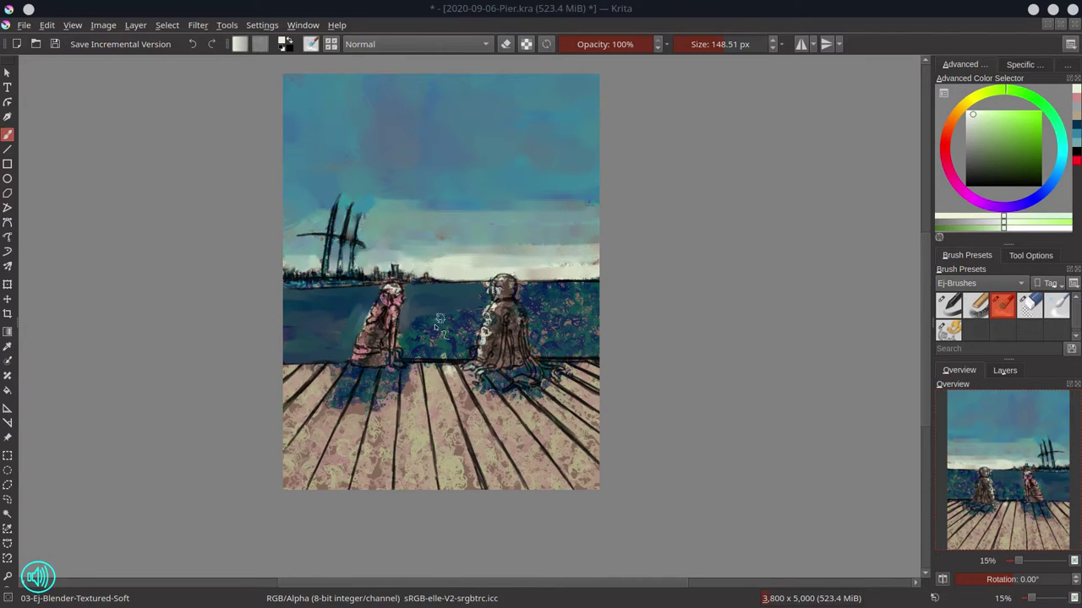
{"action": "mouse_move", "coordinate": [433, 319]}
{"action": "left_mouse_down"}
{"action": "mouse_move", "coordinate": [413, 348]}
{"action": "mouse_move", "coordinate": [424, 327]}
{"action": "mouse_move", "coordinate": [471, 312]}
{"action": "mouse_move", "coordinate": [471, 337]}
{"action": "mouse_move", "coordinate": [483, 286]}
{"action": "mouse_move", "coordinate": [458, 288]}
{"action": "mouse_move", "coordinate": [587, 287]}
{"action": "mouse_move", "coordinate": [521, 296]}
{"action": "mouse_move", "coordinate": [545, 298]}
{"action": "mouse_move", "coordinate": [576, 250]}
{"action": "mouse_move", "coordinate": [542, 351]}
{"action": "mouse_move", "coordinate": [535, 336]}
{"action": "mouse_move", "coordinate": [618, 266]}
{"action": "mouse_move", "coordinate": [594, 239]}
{"action": "mouse_move", "coordinate": [535, 339]}
{"action": "mouse_move", "coordinate": [565, 344]}
{"action": "mouse_move", "coordinate": [562, 317]}
{"action": "mouse_move", "coordinate": [650, 262]}
{"action": "left_mouse_up"}
{"action": "key", "text": "ctrl+s"}
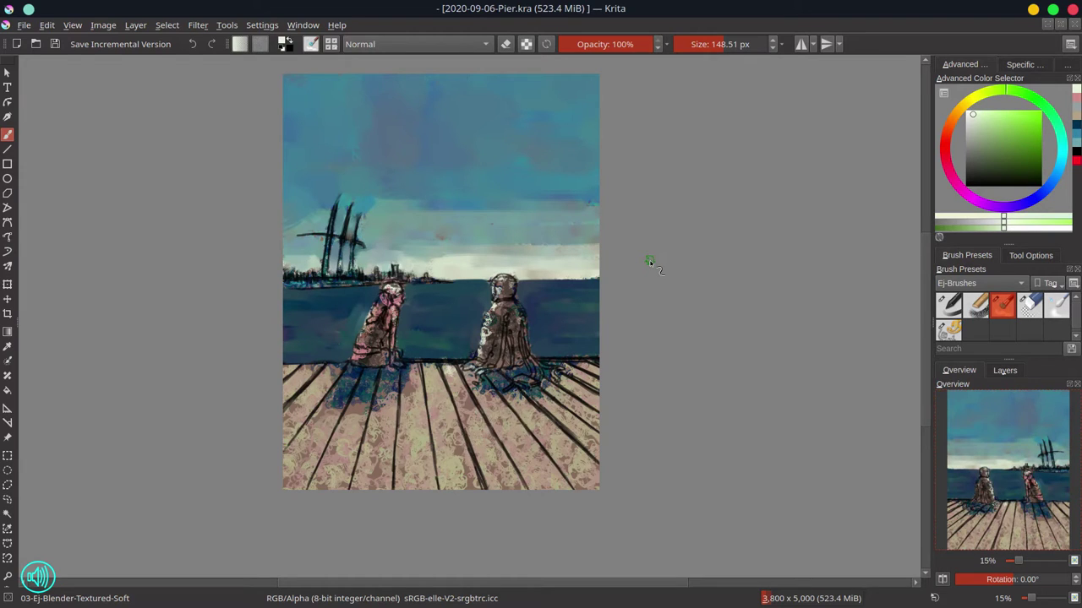
Step: Blend the left planks and the shadow under the left figure, adding a dark teal touch by its arm with the 01-Ej-Basic-Round brush
{"action": "mouse_move", "coordinate": [298, 374]}
{"action": "left_mouse_down"}
{"action": "mouse_move", "coordinate": [299, 408]}
{"action": "mouse_move", "coordinate": [342, 368]}
{"action": "mouse_move", "coordinate": [282, 426]}
{"action": "mouse_move", "coordinate": [353, 368]}
{"action": "mouse_move", "coordinate": [307, 433]}
{"action": "mouse_move", "coordinate": [338, 384]}
{"action": "mouse_move", "coordinate": [348, 392]}
{"action": "mouse_move", "coordinate": [284, 470]}
{"action": "mouse_move", "coordinate": [310, 445]}
{"action": "mouse_move", "coordinate": [279, 498]}
{"action": "mouse_move", "coordinate": [302, 480]}
{"action": "mouse_move", "coordinate": [335, 411]}
{"action": "mouse_move", "coordinate": [286, 459]}
{"action": "left_mouse_up"}
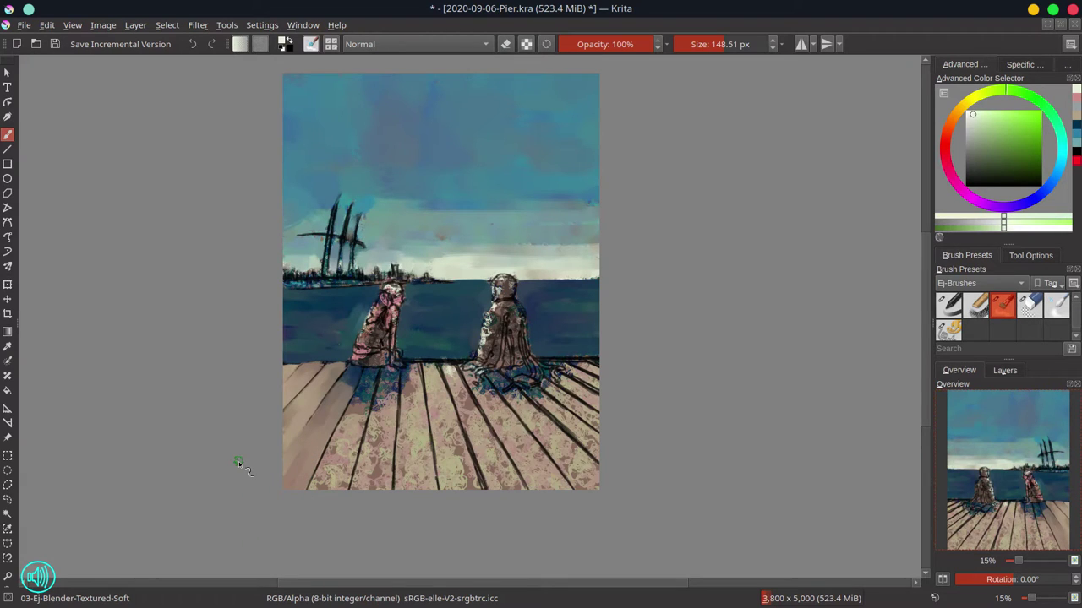
{"action": "left_click", "coordinate": [948, 305]}
{"action": "left_click", "coordinate": [407, 354], "text": "ctrl"}
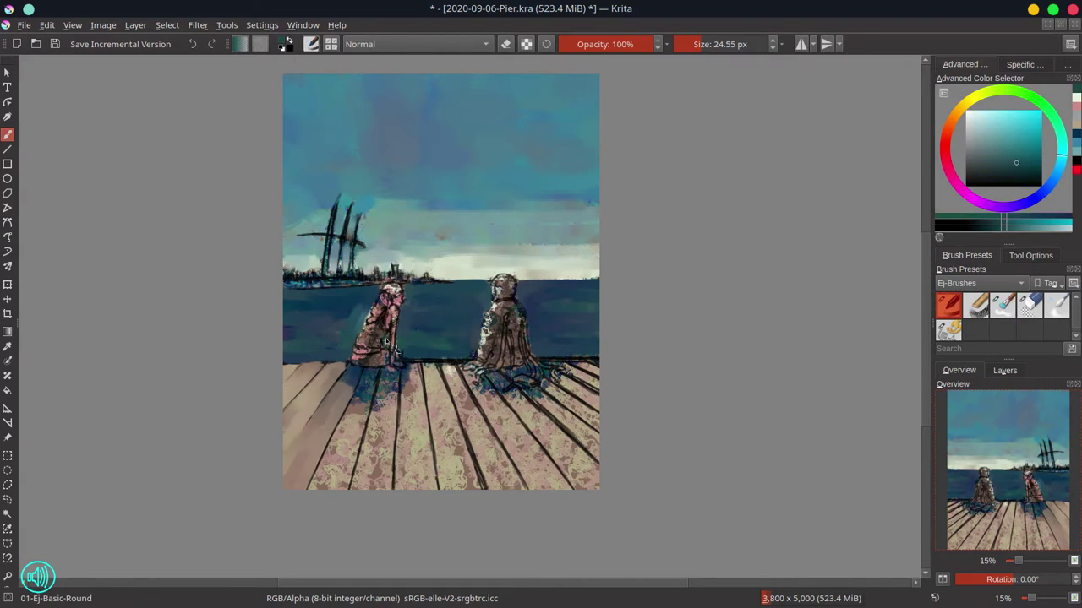
{"action": "left_click_drag", "start_coordinate": [391, 340], "coordinate": [394, 354]}
{"action": "key", "text": "/"}
{"action": "mouse_move", "coordinate": [368, 379]}
{"action": "left_mouse_down"}
{"action": "mouse_move", "coordinate": [350, 401]}
{"action": "mouse_move", "coordinate": [350, 376]}
{"action": "mouse_move", "coordinate": [351, 438]}
{"action": "mouse_move", "coordinate": [330, 453]}
{"action": "mouse_move", "coordinate": [350, 428]}
{"action": "mouse_move", "coordinate": [355, 455]}
{"action": "mouse_move", "coordinate": [343, 448]}
{"action": "mouse_move", "coordinate": [383, 405]}
{"action": "mouse_move", "coordinate": [391, 422]}
{"action": "mouse_move", "coordinate": [394, 375]}
{"action": "mouse_move", "coordinate": [405, 395]}
{"action": "mouse_move", "coordinate": [416, 376]}
{"action": "mouse_move", "coordinate": [407, 430]}
{"action": "mouse_move", "coordinate": [404, 383]}
{"action": "mouse_move", "coordinate": [421, 351]}
{"action": "left_mouse_up"}
{"action": "mouse_move", "coordinate": [415, 390]}
{"action": "left_mouse_down"}
{"action": "mouse_move", "coordinate": [435, 479]}
{"action": "mouse_move", "coordinate": [400, 494]}
{"action": "mouse_move", "coordinate": [407, 363]}
{"action": "mouse_move", "coordinate": [388, 466]}
{"action": "mouse_move", "coordinate": [360, 468]}
{"action": "mouse_move", "coordinate": [356, 491]}
{"action": "mouse_move", "coordinate": [388, 410]}
{"action": "left_mouse_up"}
{"action": "key", "text": "]"}
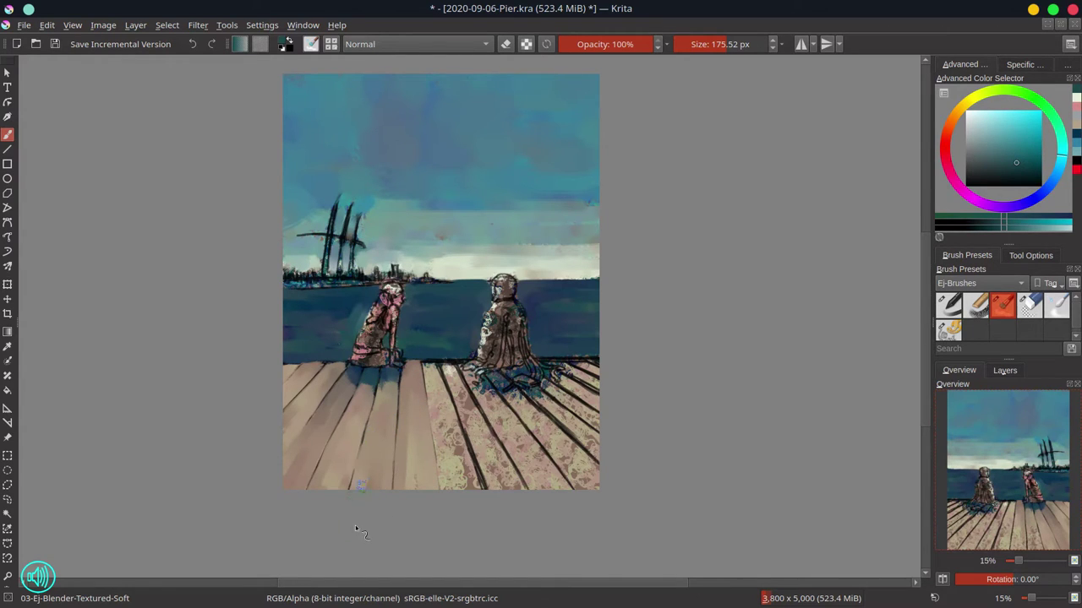
Step: Blend the speckled planks between the two figures, adjusting the textured blender from 143.30 px to 131.37 px
{"action": "key", "text": "bracketleft"}
{"action": "key", "text": "bracketleft"}
{"action": "key", "text": "bracketleft"}
{"action": "key", "text": "bracketleft"}
{"action": "mouse_move", "coordinate": [434, 378]}
{"action": "left_mouse_down"}
{"action": "mouse_move", "coordinate": [444, 494]}
{"action": "mouse_move", "coordinate": [480, 495]}
{"action": "mouse_move", "coordinate": [438, 377]}
{"action": "mouse_move", "coordinate": [449, 414]}
{"action": "left_mouse_up"}
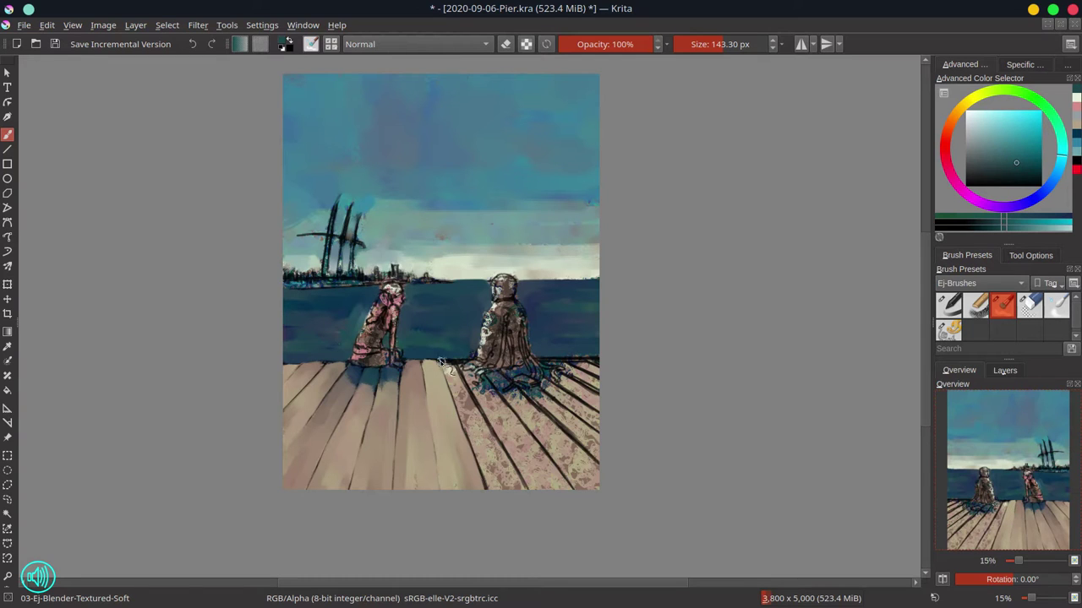
{"action": "key", "text": "bracketleft"}
{"action": "key", "text": "bracketleft"}
{"action": "key", "text": "bracketleft"}
{"action": "key", "text": "bracketleft"}
{"action": "key", "text": "bracketleft"}
{"action": "key", "text": "bracketleft"}
{"action": "key", "text": "bracketright"}
{"action": "key", "text": "bracketright"}
{"action": "key", "text": "bracketright"}
{"action": "key", "text": "bracketright"}
{"action": "key", "text": "bracketright"}
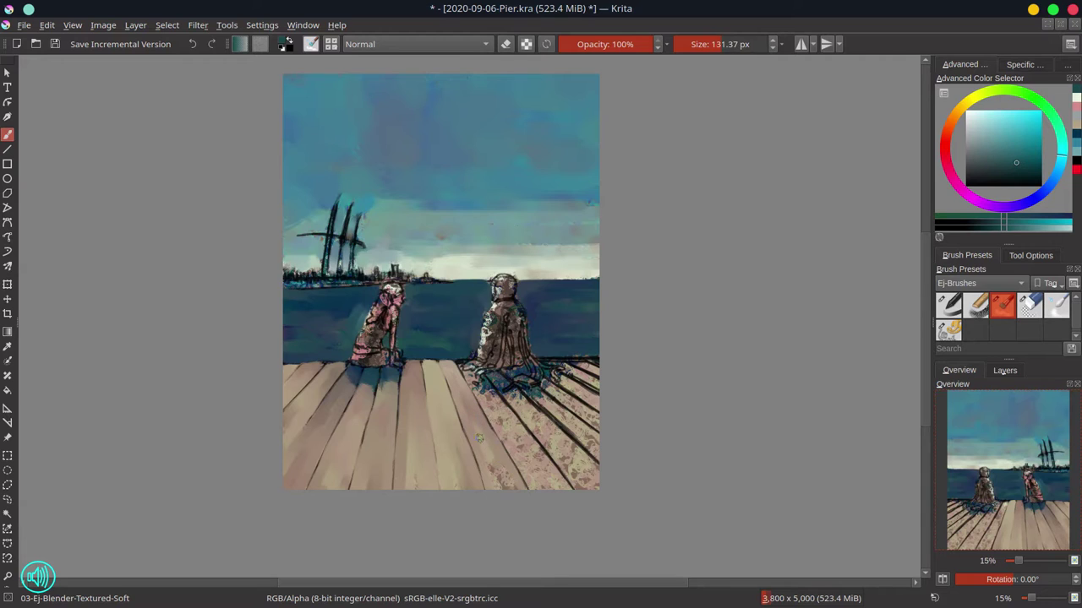
Step: Blend the planks running diagonally below the right figure with the textured blender at 124.41 px
{"action": "key", "text": "bracketright"}
{"action": "key", "text": "bracketright"}
{"action": "key", "text": "bracketright"}
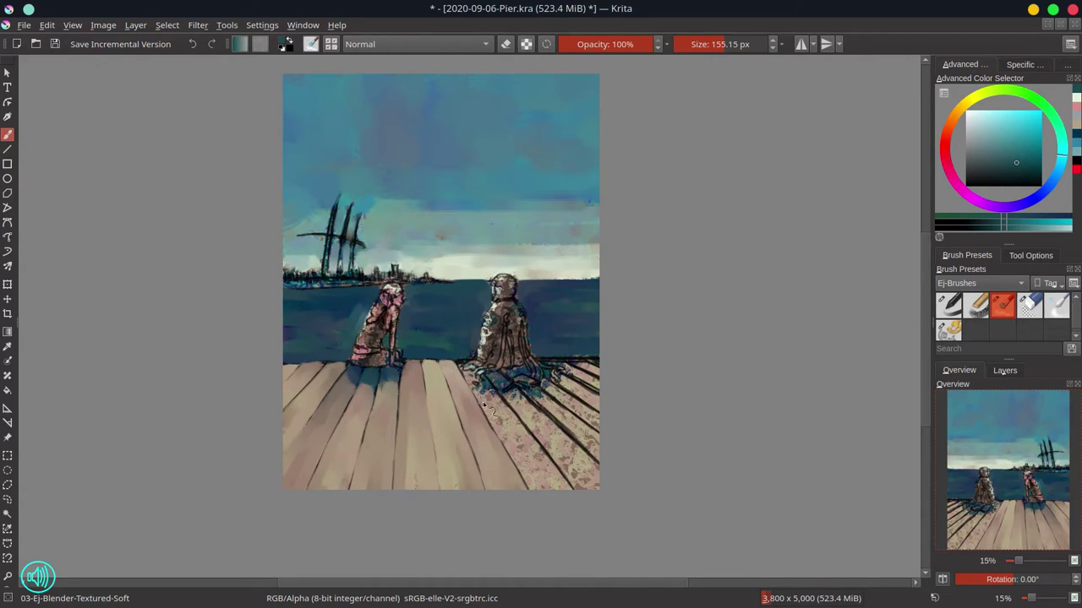
{"action": "key", "text": "bracketleft"}
{"action": "key", "text": "bracketleft"}
{"action": "key", "text": "bracketleft"}
{"action": "key", "text": "bracketleft"}
{"action": "mouse_move", "coordinate": [486, 403]}
{"action": "left_mouse_down"}
{"action": "mouse_move", "coordinate": [508, 435]}
{"action": "mouse_move", "coordinate": [529, 445]}
{"action": "mouse_move", "coordinate": [496, 398]}
{"action": "mouse_move", "coordinate": [540, 453]}
{"action": "mouse_move", "coordinate": [515, 433]}
{"action": "mouse_move", "coordinate": [532, 483]}
{"action": "mouse_move", "coordinate": [566, 506]}
{"action": "left_mouse_up"}
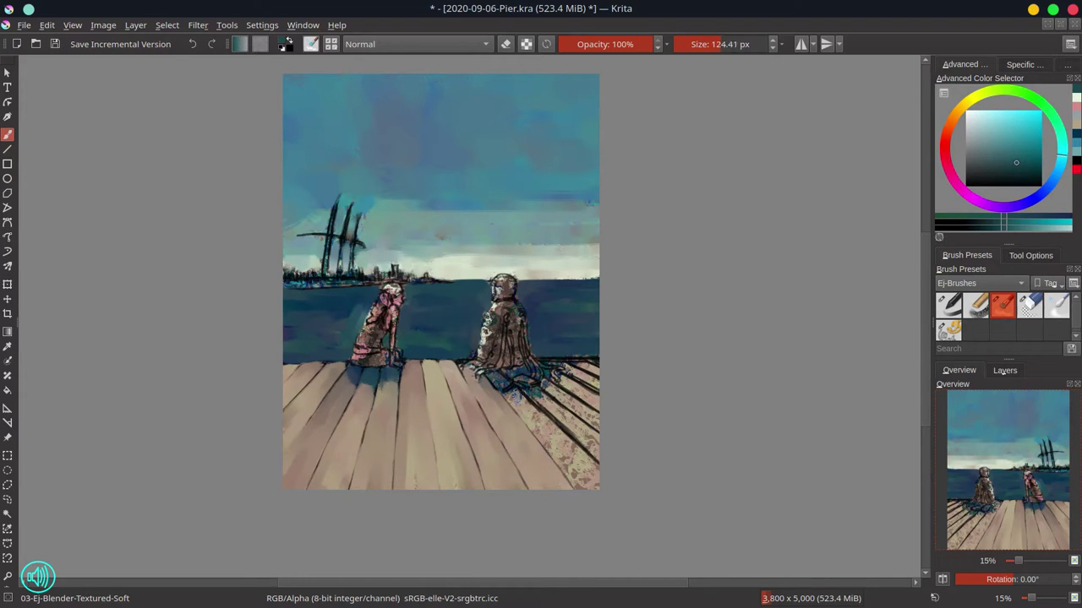
Step: Paint a picked plank beige around the right figure's spread cloak hem and blend it into the surrounding planks
{"action": "key", "text": "slash"}
{"action": "left_click", "coordinate": [513, 395], "text": "ctrl"}
{"action": "mouse_move", "coordinate": [518, 397]}
{"action": "left_mouse_down"}
{"action": "mouse_move", "coordinate": [569, 387]}
{"action": "mouse_move", "coordinate": [558, 363]}
{"action": "mouse_move", "coordinate": [588, 359]}
{"action": "left_mouse_up"}
{"action": "left_click", "coordinate": [1003, 305]}
{"action": "mouse_move", "coordinate": [495, 379]}
{"action": "left_mouse_down"}
{"action": "mouse_move", "coordinate": [547, 417]}
{"action": "mouse_move", "coordinate": [543, 436]}
{"action": "mouse_move", "coordinate": [531, 413]}
{"action": "mouse_move", "coordinate": [591, 466]}
{"action": "mouse_move", "coordinate": [599, 485]}
{"action": "mouse_move", "coordinate": [537, 431]}
{"action": "mouse_move", "coordinate": [585, 484]}
{"action": "left_mouse_up"}
Step: Blend the remaining speckled planks along the pier's right edge, reducing the textured blender from 112.61 px to 78.36 px
{"action": "key", "text": "bracketright"}
{"action": "key", "text": "bracketleft"}
{"action": "key", "text": "bracketleft"}
{"action": "mouse_move", "coordinate": [567, 426]}
{"action": "left_mouse_down"}
{"action": "mouse_move", "coordinate": [525, 390]}
{"action": "mouse_move", "coordinate": [607, 458]}
{"action": "left_mouse_up"}
{"action": "left_click_drag", "start_coordinate": [583, 411], "coordinate": [548, 389]}
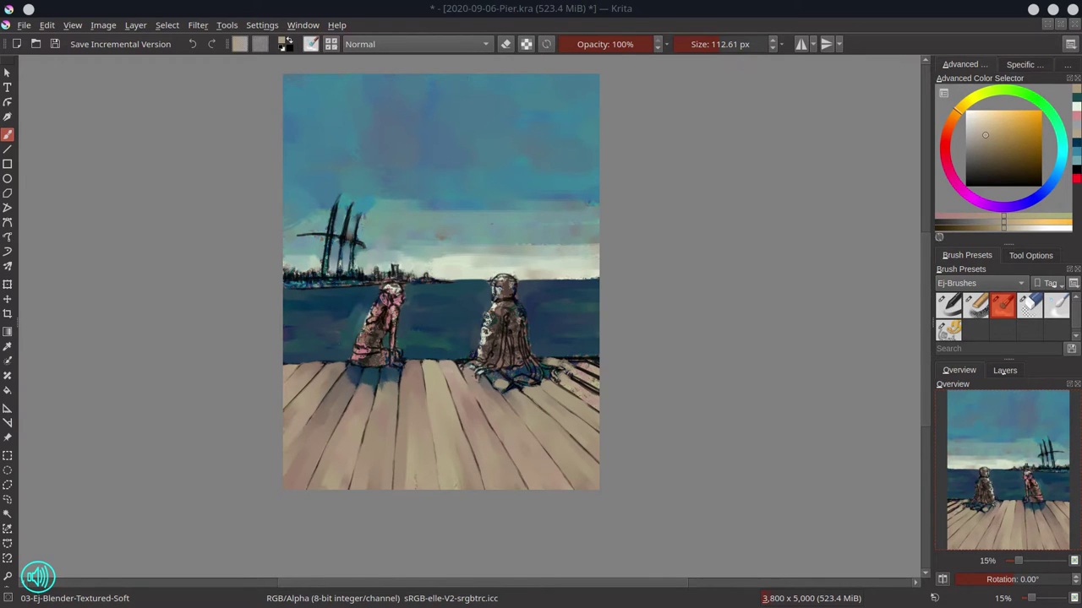
{"action": "left_click_drag", "start_coordinate": [565, 378], "coordinate": [598, 397]}
{"action": "left_click_drag", "start_coordinate": [598, 386], "coordinate": [587, 380]}
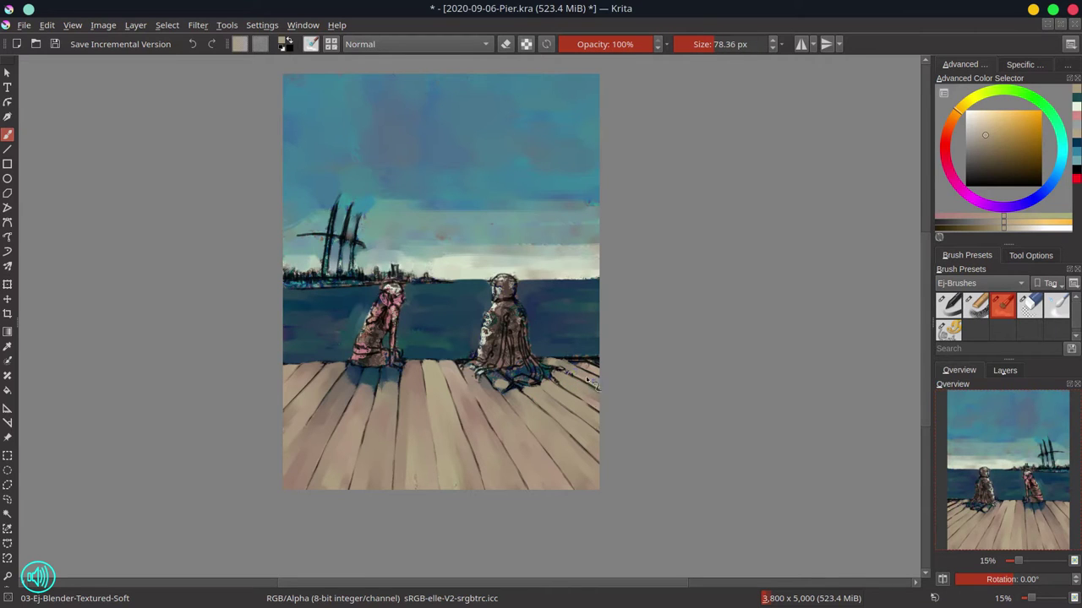
Step: Smooth the three curved towers and their crossbar with the textured blender reduced to about 38 px
{"action": "key", "text": "bracketleft"}
{"action": "key", "text": "bracketright"}
{"action": "scroll", "coordinate": [334, 279], "scroll_direction": "up", "scroll_amount": 3}
{"action": "key", "text": "bracketleft"}
{"action": "left_click_drag", "start_coordinate": [271, 202], "coordinate": [387, 223]}
{"action": "left_click_drag", "start_coordinate": [353, 187], "coordinate": [346, 254]}
{"action": "left_click_drag", "start_coordinate": [367, 216], "coordinate": [364, 264]}
{"action": "left_click_drag", "start_coordinate": [377, 168], "coordinate": [365, 204]}
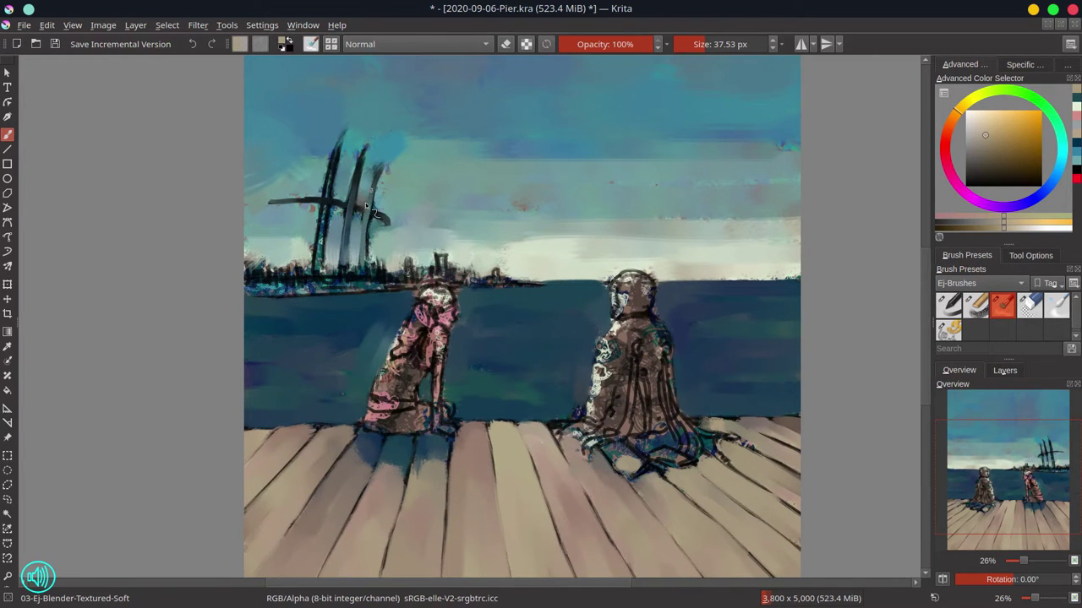
{"action": "key", "text": "bracketright"}
{"action": "left_click_drag", "start_coordinate": [342, 134], "coordinate": [316, 267]}
Step: Blend the shoreline and skyline base beneath the towers with the textured blender at about 34 px
{"action": "key", "text": "bracketleft"}
{"action": "key", "text": "bracketleft"}
{"action": "key", "text": "bracketleft"}
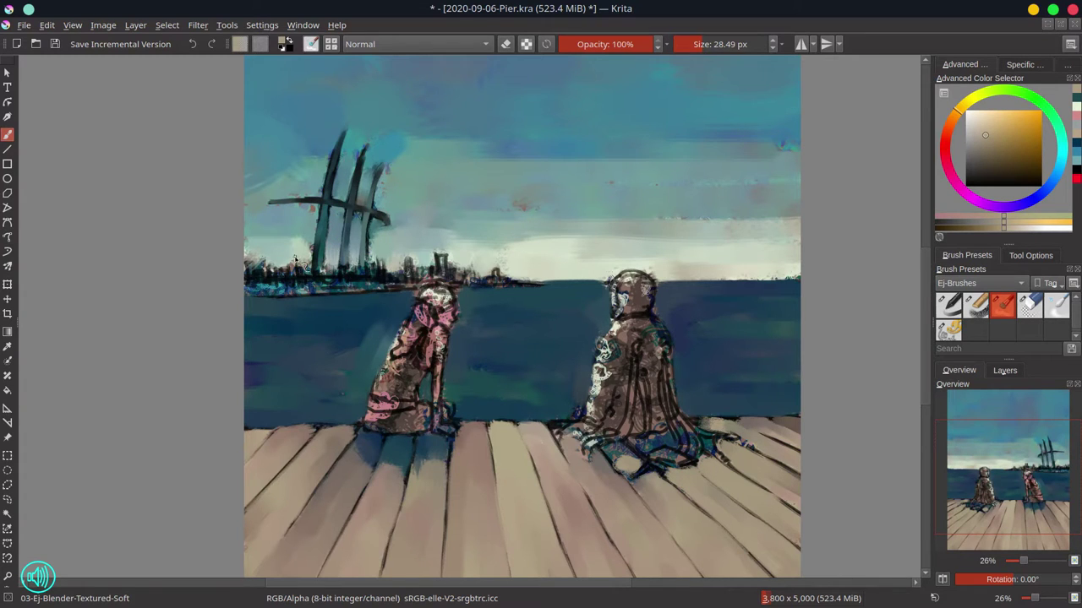
{"action": "key", "text": "bracketright"}
{"action": "key", "text": "bracketright"}
{"action": "key", "text": "bracketright"}
{"action": "key", "text": "bracketright"}
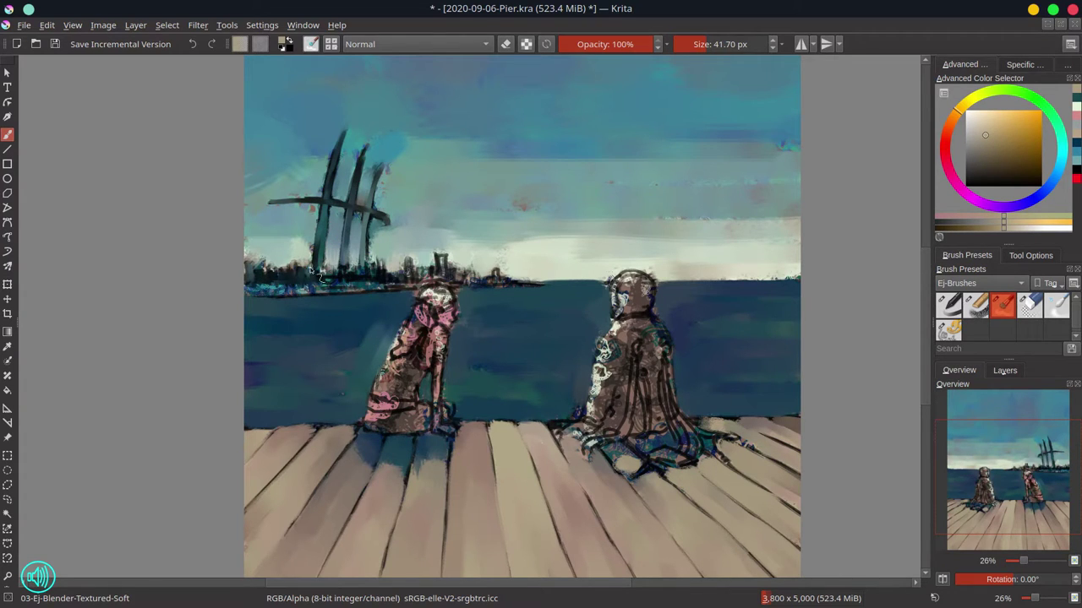
{"action": "key", "text": "bracketleft"}
{"action": "key", "text": "bracketleft"}
{"action": "key", "text": "bracketleft"}
{"action": "mouse_move", "coordinate": [321, 286]}
{"action": "left_mouse_down"}
{"action": "mouse_move", "coordinate": [244, 294]}
{"action": "mouse_move", "coordinate": [399, 288]}
{"action": "left_mouse_up"}
{"action": "key", "text": "bracketright"}
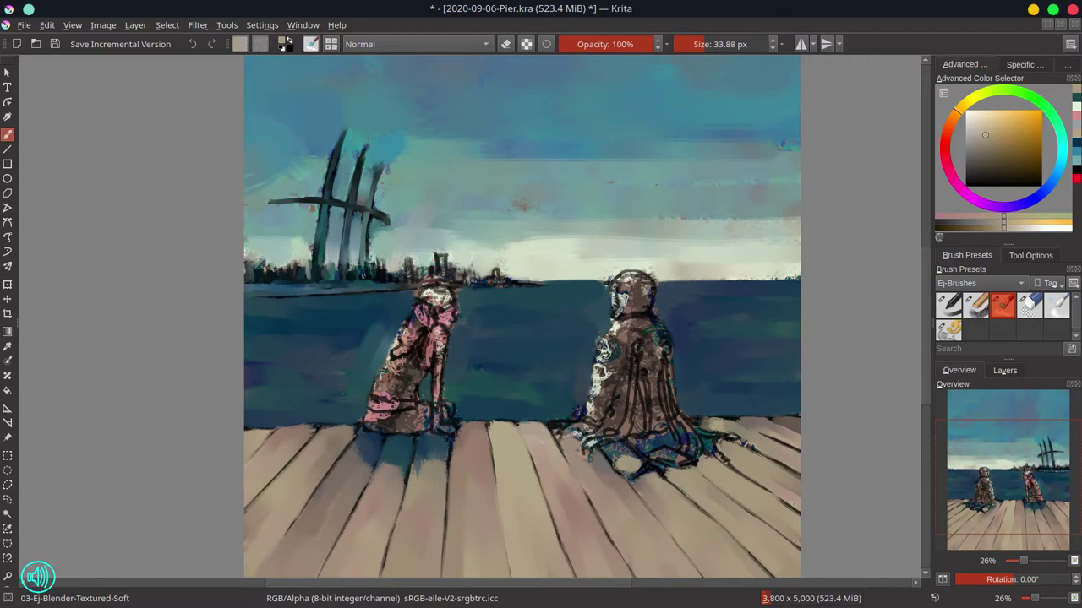
Step: Smooth the distant buildings and the tapering land beside the towers with the textured blender at 47.37 px
{"action": "key", "text": "bracketright"}
{"action": "key", "text": "bracketright"}
{"action": "key", "text": "bracketright"}
{"action": "mouse_move", "coordinate": [425, 277]}
{"action": "left_mouse_down"}
{"action": "mouse_move", "coordinate": [400, 297]}
{"action": "mouse_move", "coordinate": [448, 258]}
{"action": "mouse_move", "coordinate": [434, 260]}
{"action": "mouse_move", "coordinate": [463, 283]}
{"action": "mouse_move", "coordinate": [349, 310]}
{"action": "mouse_move", "coordinate": [477, 248]}
{"action": "mouse_move", "coordinate": [469, 276]}
{"action": "mouse_move", "coordinate": [463, 262]}
{"action": "mouse_move", "coordinate": [492, 275]}
{"action": "mouse_move", "coordinate": [484, 279]}
{"action": "mouse_move", "coordinate": [503, 267]}
{"action": "mouse_move", "coordinate": [513, 274]}
{"action": "mouse_move", "coordinate": [494, 292]}
{"action": "mouse_move", "coordinate": [545, 285]}
{"action": "left_mouse_up"}
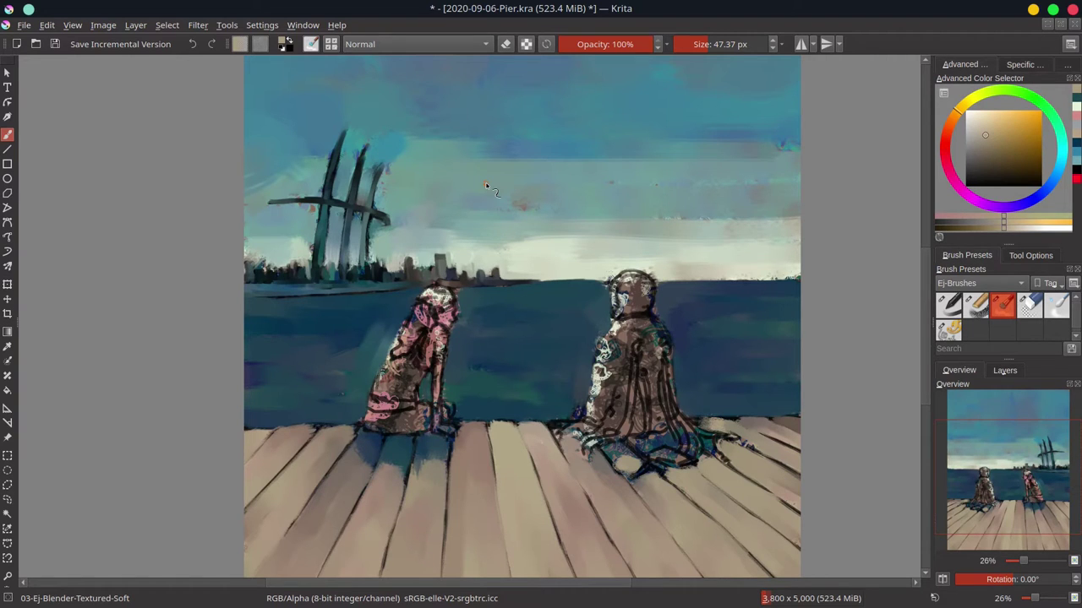
Step: Blend the left figure's hair, arm and clothes, plus the right figure's head and shoulders, with the textured blender starting at 49.40 px
{"action": "mouse_move", "coordinate": [400, 339]}
{"action": "left_mouse_down"}
{"action": "mouse_move", "coordinate": [416, 314]}
{"action": "mouse_move", "coordinate": [409, 344]}
{"action": "mouse_move", "coordinate": [450, 316]}
{"action": "mouse_move", "coordinate": [436, 294]}
{"action": "mouse_move", "coordinate": [458, 297]}
{"action": "mouse_move", "coordinate": [430, 355]}
{"action": "mouse_move", "coordinate": [437, 376]}
{"action": "left_mouse_up"}
{"action": "left_click_drag", "start_coordinate": [440, 326], "coordinate": [437, 424]}
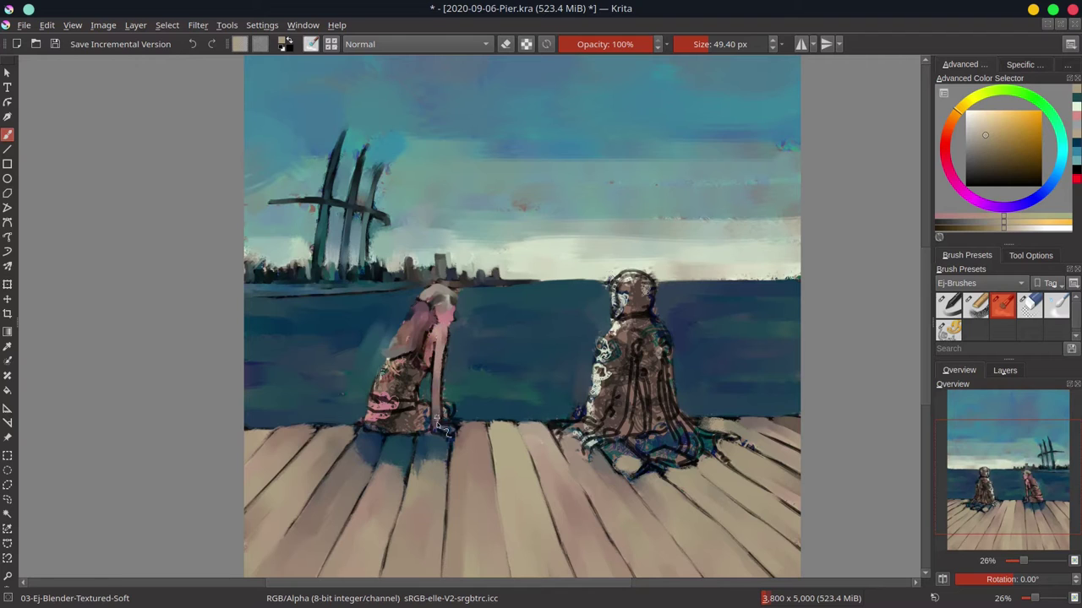
{"action": "left_click_drag", "start_coordinate": [440, 382], "coordinate": [438, 428]}
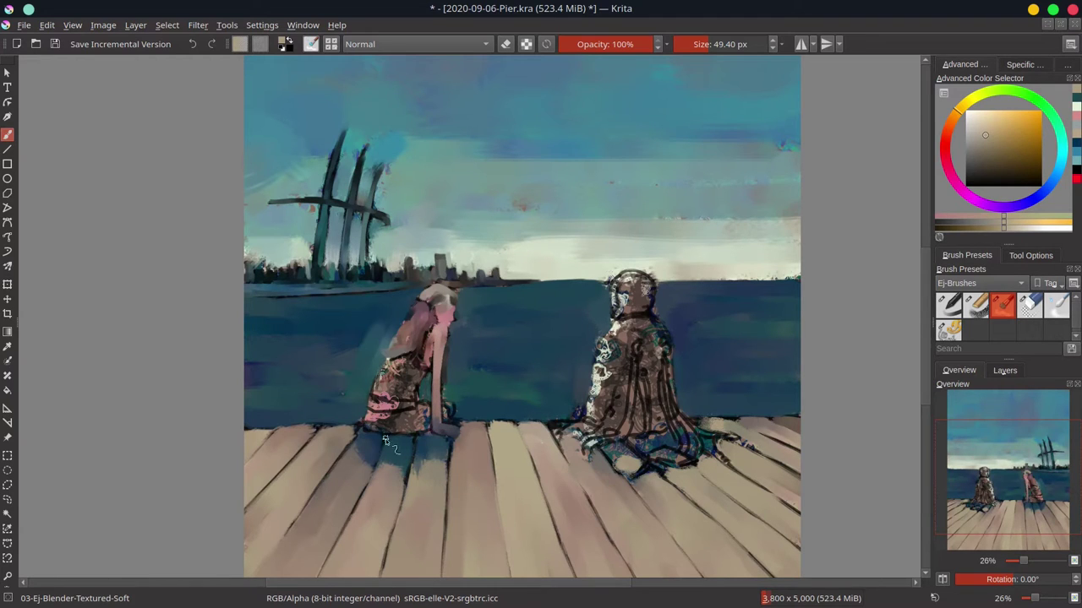
{"action": "left_click_drag", "start_coordinate": [449, 348], "coordinate": [446, 389]}
{"action": "mouse_move", "coordinate": [386, 365]}
{"action": "left_mouse_down"}
{"action": "mouse_move", "coordinate": [433, 351]}
{"action": "mouse_move", "coordinate": [423, 375]}
{"action": "mouse_move", "coordinate": [380, 390]}
{"action": "mouse_move", "coordinate": [384, 367]}
{"action": "mouse_move", "coordinate": [399, 386]}
{"action": "mouse_move", "coordinate": [397, 406]}
{"action": "mouse_move", "coordinate": [399, 376]}
{"action": "mouse_move", "coordinate": [411, 381]}
{"action": "mouse_move", "coordinate": [410, 410]}
{"action": "mouse_move", "coordinate": [418, 397]}
{"action": "mouse_move", "coordinate": [381, 425]}
{"action": "left_mouse_up"}
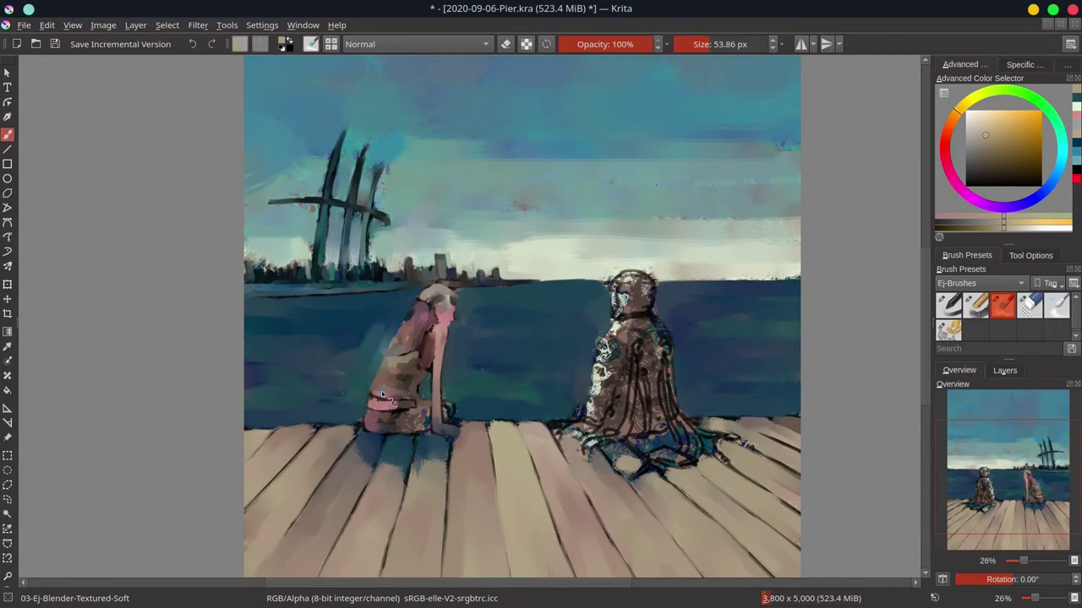
{"action": "mouse_move", "coordinate": [614, 354]}
{"action": "left_mouse_down"}
{"action": "mouse_move", "coordinate": [610, 283]}
{"action": "mouse_move", "coordinate": [629, 279]}
{"action": "mouse_move", "coordinate": [631, 291]}
{"action": "mouse_move", "coordinate": [646, 277]}
{"action": "mouse_move", "coordinate": [610, 283]}
{"action": "mouse_move", "coordinate": [626, 315]}
{"action": "mouse_move", "coordinate": [653, 287]}
{"action": "mouse_move", "coordinate": [606, 338]}
{"action": "mouse_move", "coordinate": [594, 411]}
{"action": "mouse_move", "coordinate": [583, 380]}
{"action": "mouse_move", "coordinate": [597, 422]}
{"action": "mouse_move", "coordinate": [559, 436]}
{"action": "mouse_move", "coordinate": [566, 412]}
{"action": "mouse_move", "coordinate": [615, 378]}
{"action": "left_mouse_up"}
{"action": "mouse_move", "coordinate": [615, 316]}
{"action": "left_mouse_down"}
{"action": "mouse_move", "coordinate": [652, 318]}
{"action": "mouse_move", "coordinate": [666, 346]}
{"action": "mouse_move", "coordinate": [655, 376]}
{"action": "left_mouse_up"}
Step: Touch up the left figure's face and shoulder in a picked brown using the 02-Ej-Chalk-Grainy brush at 75.05 px
{"action": "key", "text": "slash"}
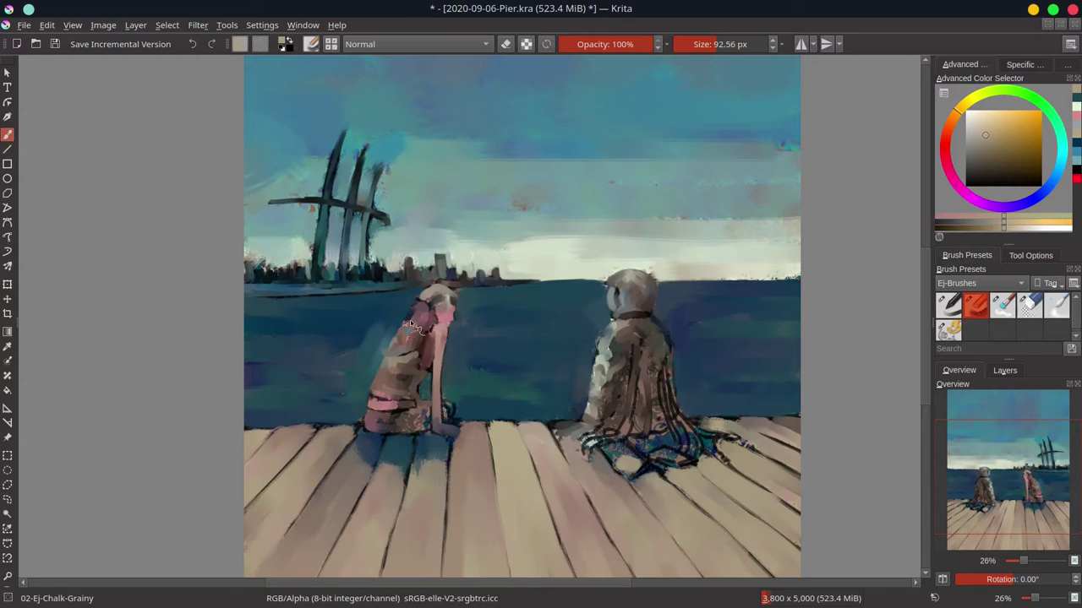
{"action": "left_click", "coordinate": [413, 324], "text": "ctrl"}
{"action": "left_click_drag", "start_coordinate": [450, 310], "coordinate": [432, 341]}
{"action": "left_click", "coordinate": [431, 333], "text": "ctrl"}
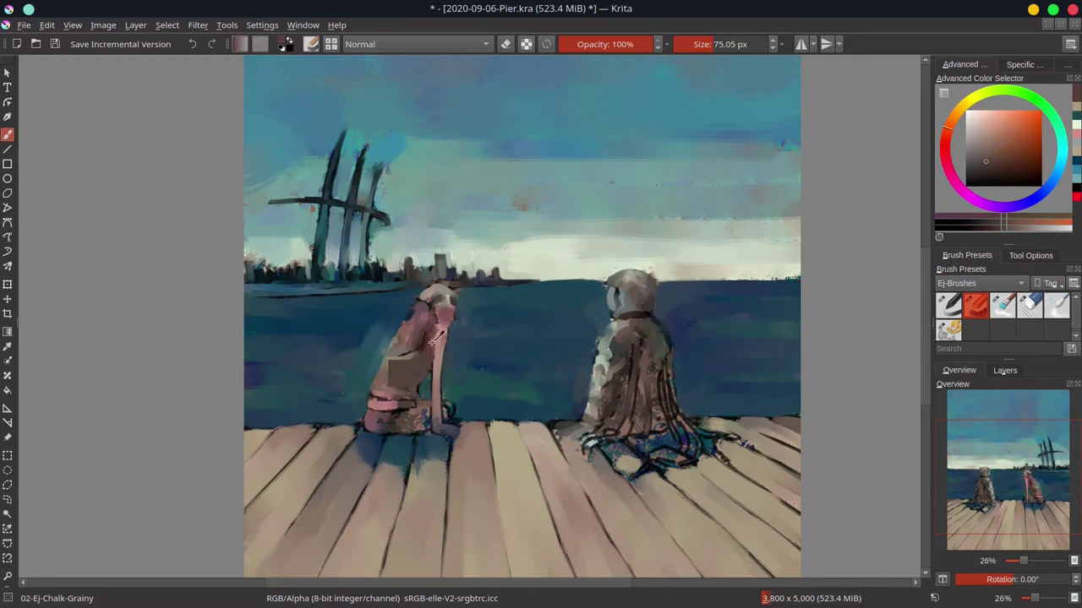
Step: Darken the folds of the right figure's cloak and the left figure's lower clothes with a near-black picked from the cloak
{"action": "left_click", "coordinate": [659, 372], "text": "ctrl"}
{"action": "left_click_drag", "start_coordinate": [644, 363], "coordinate": [652, 429]}
{"action": "left_click_drag", "start_coordinate": [627, 389], "coordinate": [616, 432]}
{"action": "mouse_move", "coordinate": [660, 395]}
{"action": "left_mouse_down"}
{"action": "mouse_move", "coordinate": [659, 429]}
{"action": "mouse_move", "coordinate": [674, 418]}
{"action": "left_mouse_up"}
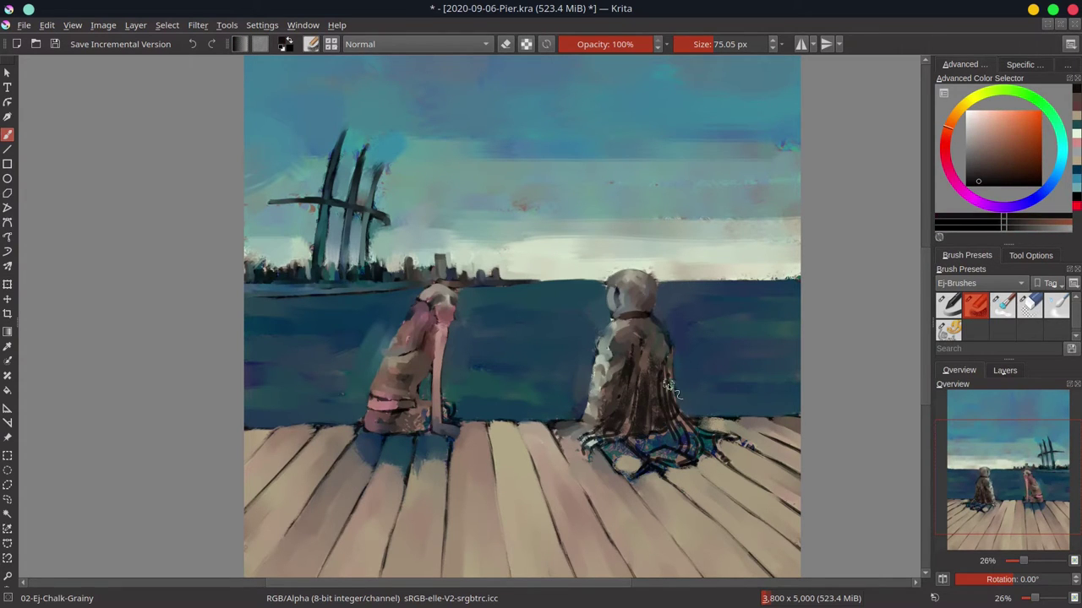
{"action": "left_click_drag", "start_coordinate": [372, 421], "coordinate": [430, 414]}
{"action": "mouse_move", "coordinate": [423, 359]}
{"action": "left_mouse_down"}
{"action": "mouse_move", "coordinate": [409, 399]}
{"action": "mouse_move", "coordinate": [382, 397]}
{"action": "left_mouse_up"}
{"action": "left_click_drag", "start_coordinate": [392, 370], "coordinate": [374, 396]}
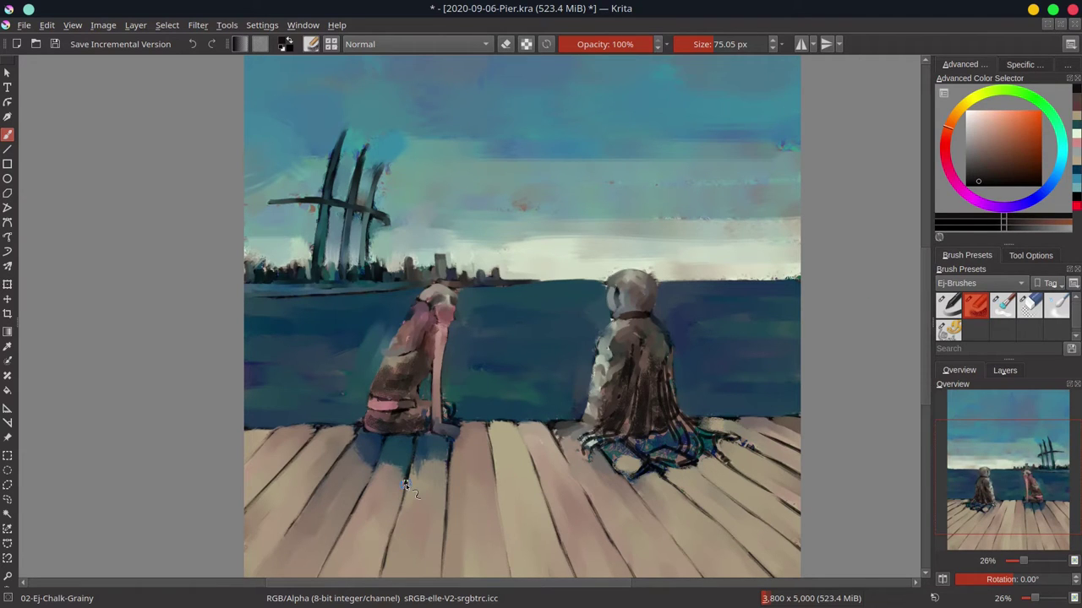
Step: Blend the dark shading on both figures and the cloak's spread hem, picking the plank colour beside the hem
{"action": "left_click", "coordinate": [1008, 316]}
{"action": "mouse_move", "coordinate": [385, 366]}
{"action": "left_mouse_down"}
{"action": "mouse_move", "coordinate": [408, 393]}
{"action": "mouse_move", "coordinate": [384, 427]}
{"action": "mouse_move", "coordinate": [437, 427]}
{"action": "left_mouse_up"}
{"action": "left_click_drag", "start_coordinate": [634, 347], "coordinate": [629, 425]}
{"action": "mouse_move", "coordinate": [629, 424]}
{"action": "left_mouse_down"}
{"action": "mouse_move", "coordinate": [608, 444]}
{"action": "mouse_move", "coordinate": [629, 473]}
{"action": "mouse_move", "coordinate": [673, 459]}
{"action": "mouse_move", "coordinate": [663, 469]}
{"action": "mouse_move", "coordinate": [653, 448]}
{"action": "mouse_move", "coordinate": [672, 391]}
{"action": "mouse_move", "coordinate": [669, 449]}
{"action": "mouse_move", "coordinate": [657, 452]}
{"action": "mouse_move", "coordinate": [697, 425]}
{"action": "mouse_move", "coordinate": [655, 457]}
{"action": "mouse_move", "coordinate": [676, 444]}
{"action": "mouse_move", "coordinate": [648, 379]}
{"action": "mouse_move", "coordinate": [656, 343]}
{"action": "mouse_move", "coordinate": [671, 431]}
{"action": "mouse_move", "coordinate": [673, 376]}
{"action": "mouse_move", "coordinate": [613, 324]}
{"action": "mouse_move", "coordinate": [689, 440]}
{"action": "mouse_move", "coordinate": [731, 435]}
{"action": "left_mouse_up"}
{"action": "left_click", "coordinate": [977, 310]}
{"action": "left_click", "coordinate": [676, 475], "text": "ctrl"}
{"action": "left_click", "coordinate": [1006, 313]}
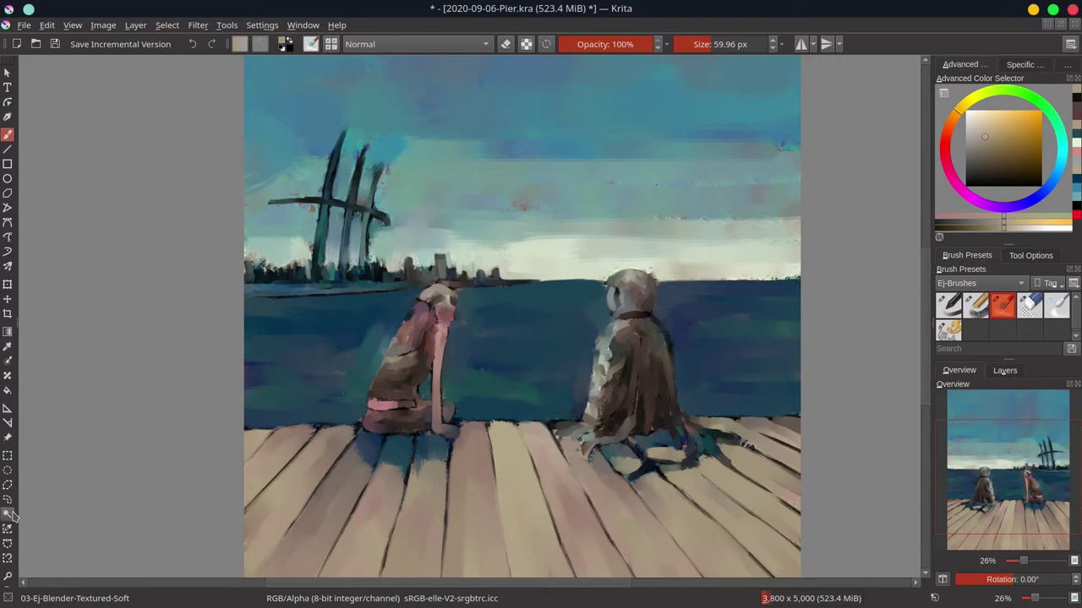
Step: Make polygonal selections along both figures' light-catching edges: the heads, the left figure's back and shoulder, and the right figure's cloak edges
{"action": "left_click", "coordinate": [7, 485]}
{"action": "left_click_drag", "start_coordinate": [404, 333], "coordinate": [418, 304]}
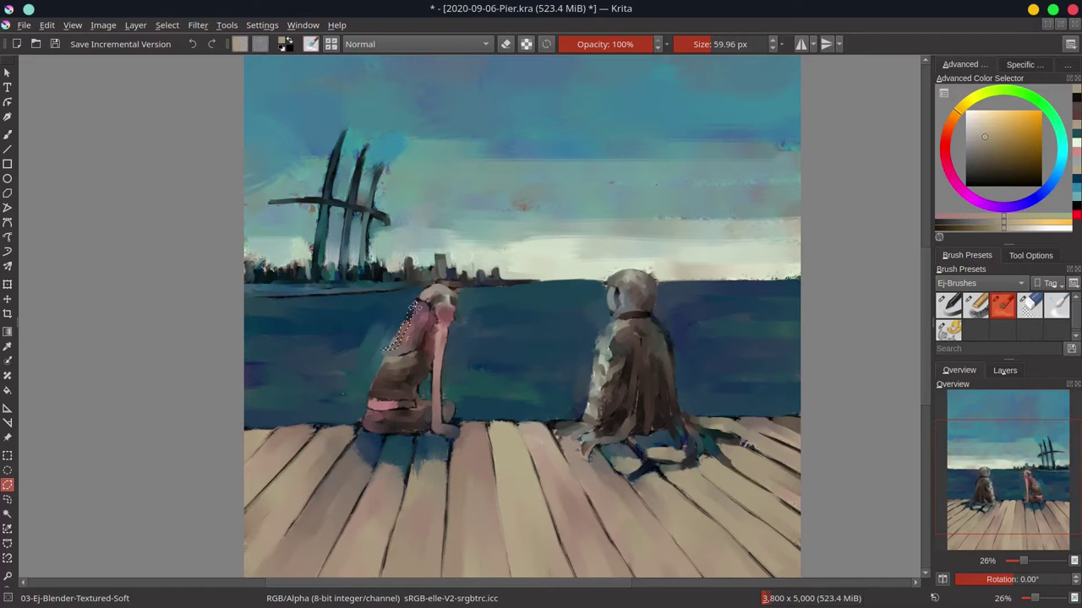
{"action": "mouse_move", "coordinate": [384, 354]}
{"action": "left_mouse_down"}
{"action": "mouse_move", "coordinate": [371, 389]}
{"action": "mouse_move", "coordinate": [384, 357]}
{"action": "left_mouse_up"}
{"action": "mouse_move", "coordinate": [443, 322]}
{"action": "left_mouse_down"}
{"action": "mouse_move", "coordinate": [447, 341]}
{"action": "mouse_move", "coordinate": [437, 323]}
{"action": "mouse_move", "coordinate": [459, 299]}
{"action": "mouse_move", "coordinate": [428, 298]}
{"action": "left_mouse_up"}
{"action": "mouse_move", "coordinate": [605, 286]}
{"action": "left_mouse_down"}
{"action": "mouse_move", "coordinate": [632, 271]}
{"action": "mouse_move", "coordinate": [650, 284]}
{"action": "mouse_move", "coordinate": [610, 287]}
{"action": "left_mouse_up"}
{"action": "mouse_move", "coordinate": [596, 344]}
{"action": "left_mouse_down"}
{"action": "mouse_move", "coordinate": [656, 330]}
{"action": "mouse_move", "coordinate": [621, 326]}
{"action": "mouse_move", "coordinate": [597, 344]}
{"action": "left_mouse_up"}
{"action": "left_click", "coordinate": [593, 394]}
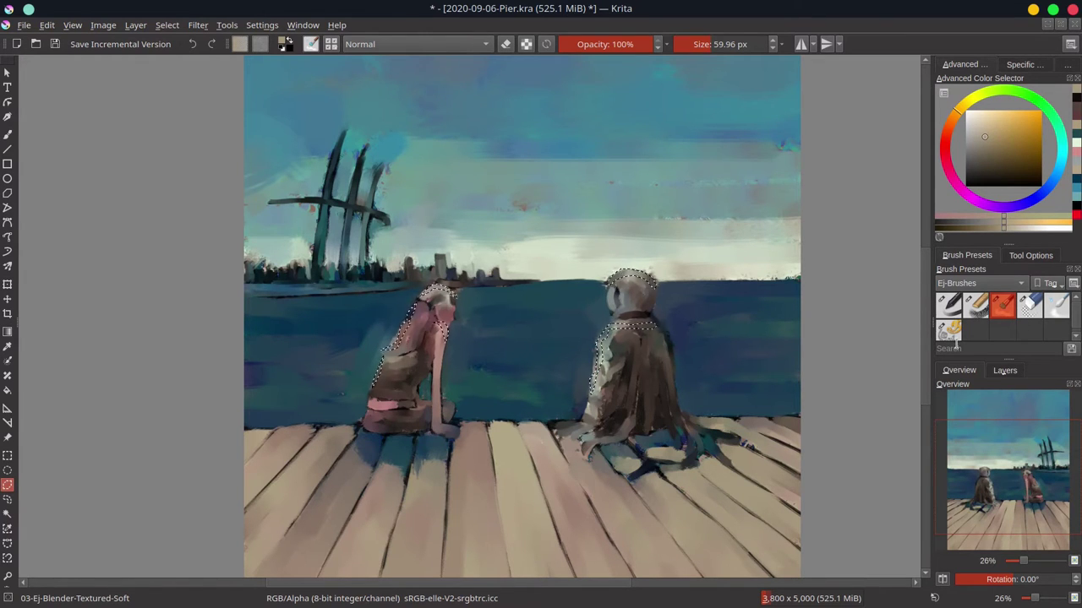
{"action": "mouse_move", "coordinate": [660, 327]}
{"action": "left_mouse_down"}
{"action": "mouse_move", "coordinate": [673, 398]}
{"action": "mouse_move", "coordinate": [658, 328]}
{"action": "left_mouse_up"}
Step: Paint rim light inside the selected edges with 02-Ej-Chalk-Grainy in Color Dodge mode at 100.37 px, and clear the selection
{"action": "left_click", "coordinate": [975, 305]}
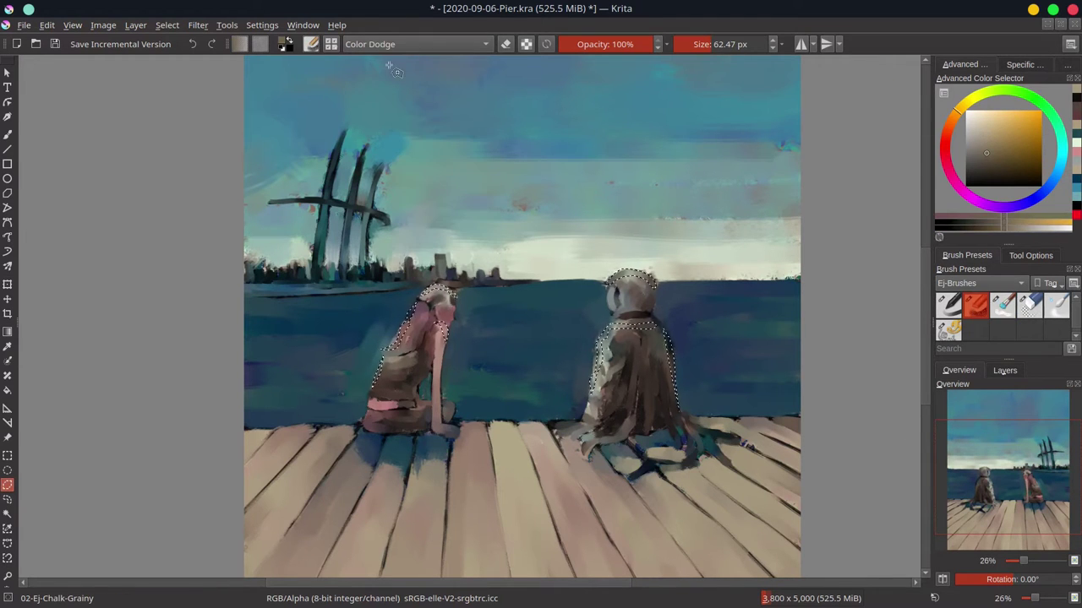
{"action": "left_click_drag", "start_coordinate": [415, 314], "coordinate": [420, 314]}
{"action": "mouse_move", "coordinate": [391, 347]}
{"action": "left_mouse_down"}
{"action": "mouse_move", "coordinate": [459, 293]}
{"action": "mouse_move", "coordinate": [446, 340]}
{"action": "left_mouse_up"}
{"action": "mouse_move", "coordinate": [594, 390]}
{"action": "left_mouse_down"}
{"action": "mouse_move", "coordinate": [604, 329]}
{"action": "mouse_move", "coordinate": [656, 326]}
{"action": "left_mouse_up"}
{"action": "left_click_drag", "start_coordinate": [652, 284], "coordinate": [610, 280]}
{"action": "left_click_drag", "start_coordinate": [665, 331], "coordinate": [676, 395]}
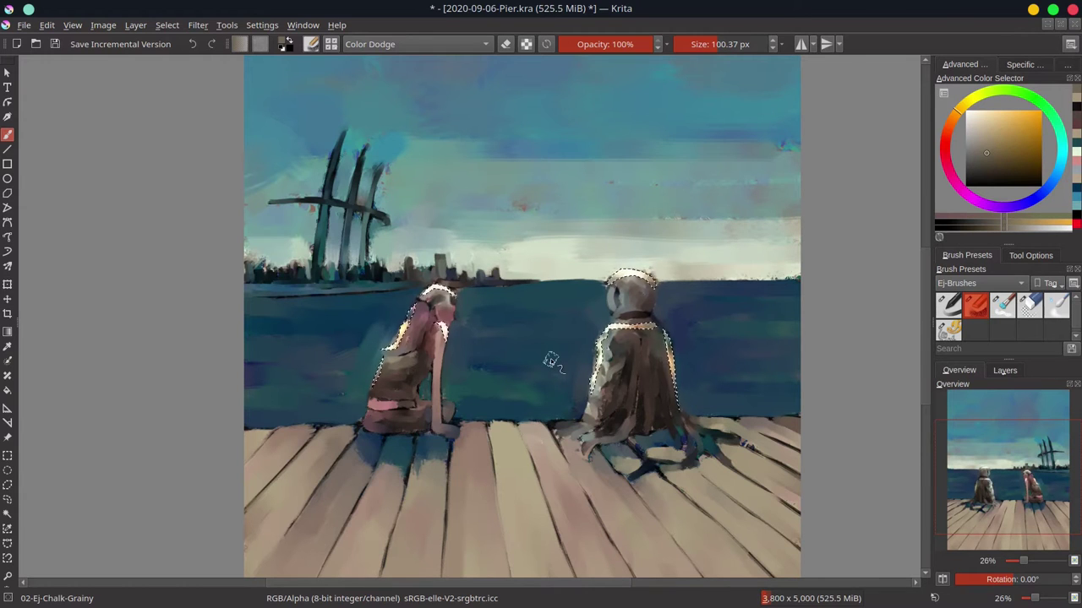
{"action": "left_click", "coordinate": [166, 26]}
{"action": "left_click", "coordinate": [179, 58]}
Step: Soften the rim highlights on both figures with the textured blender at 43.88 px, and save the file
{"action": "key", "text": "/"}
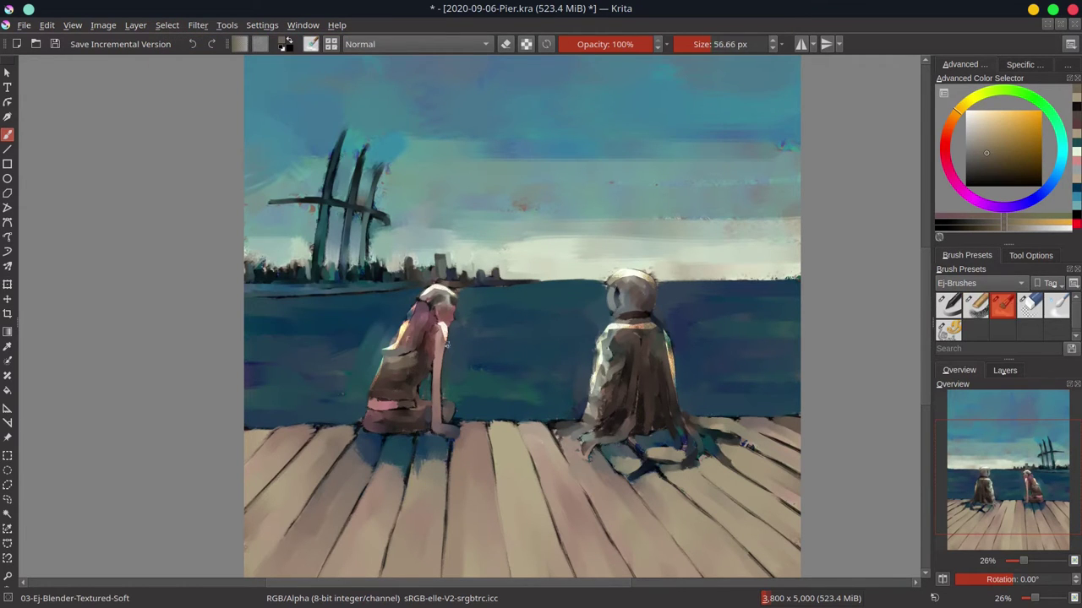
{"action": "left_click_drag", "start_coordinate": [416, 308], "coordinate": [451, 296]}
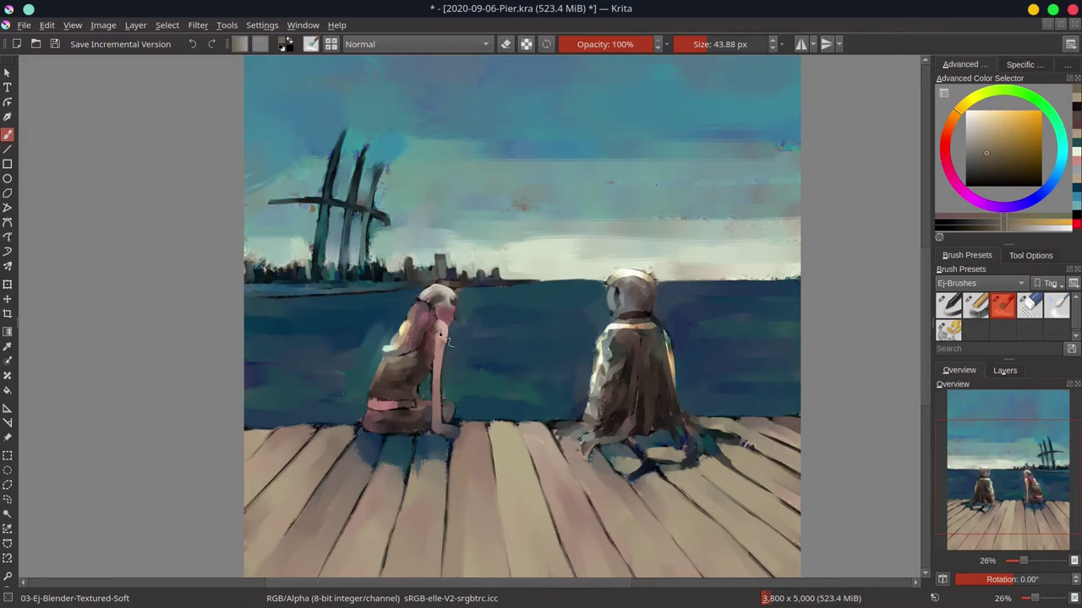
{"action": "mouse_move", "coordinate": [644, 334]}
{"action": "left_mouse_down"}
{"action": "mouse_move", "coordinate": [614, 331]}
{"action": "mouse_move", "coordinate": [598, 382]}
{"action": "left_mouse_up"}
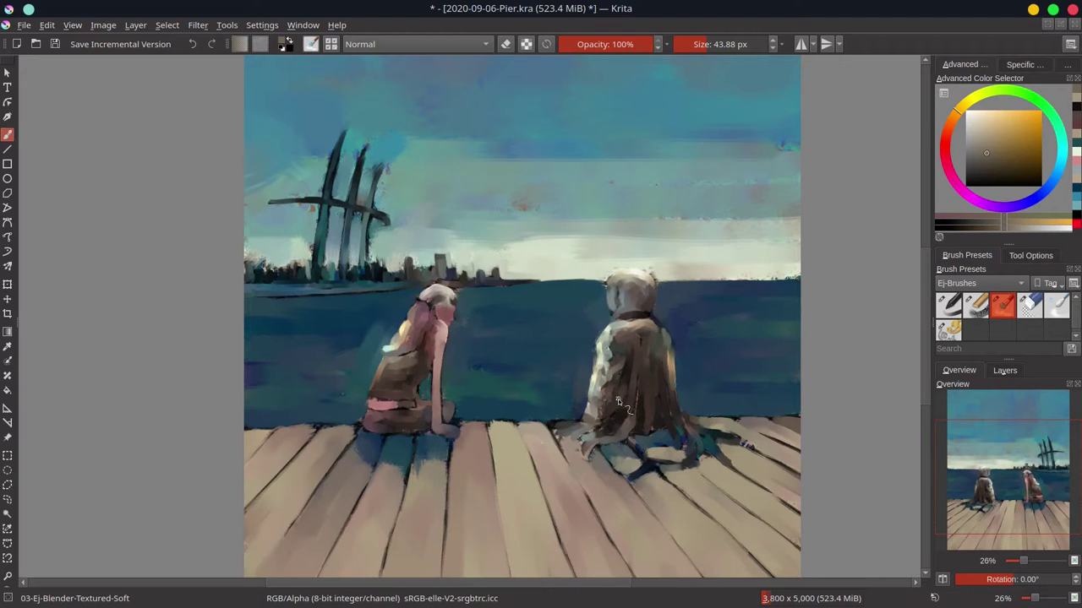
{"action": "key", "text": "ctrl+s"}
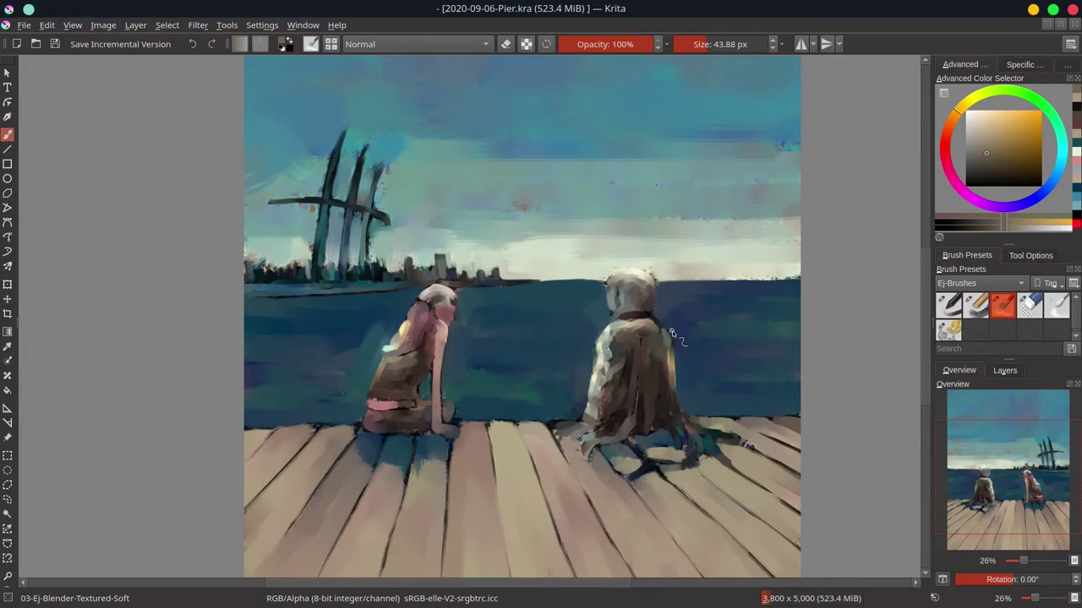
Step: Select the whole sky area down to the horizon with a rectangular selection
{"action": "key", "text": "minus"}
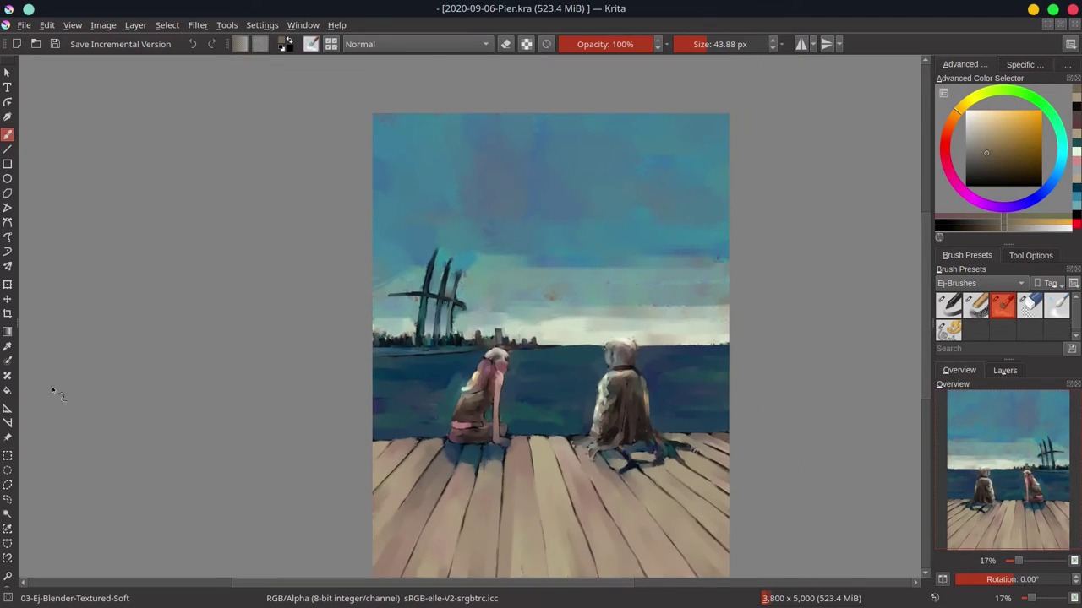
{"action": "left_click", "coordinate": [8, 456]}
{"action": "left_click_drag", "start_coordinate": [310, 88], "coordinate": [852, 344]}
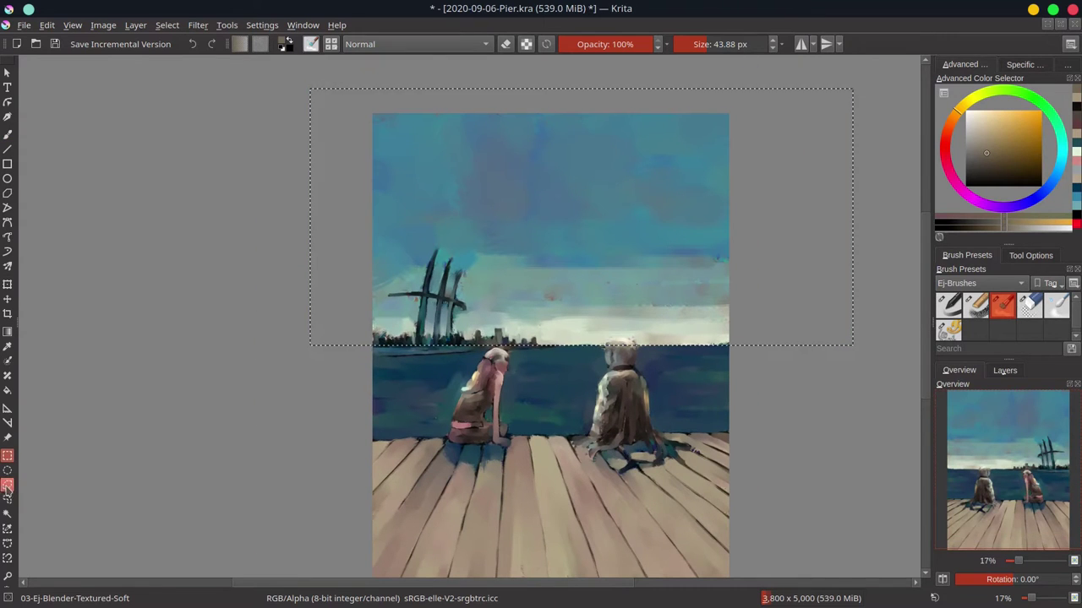
Step: Subtract the city skyline from the sky selection with a polygonal outline, tracing each building's roof and adding two taller blocks at the far-left end
{"action": "left_click", "coordinate": [8, 485]}
{"action": "left_click", "coordinate": [1006, 372]}
{"action": "left_click", "coordinate": [973, 375]}
{"action": "left_click", "coordinate": [1030, 256]}
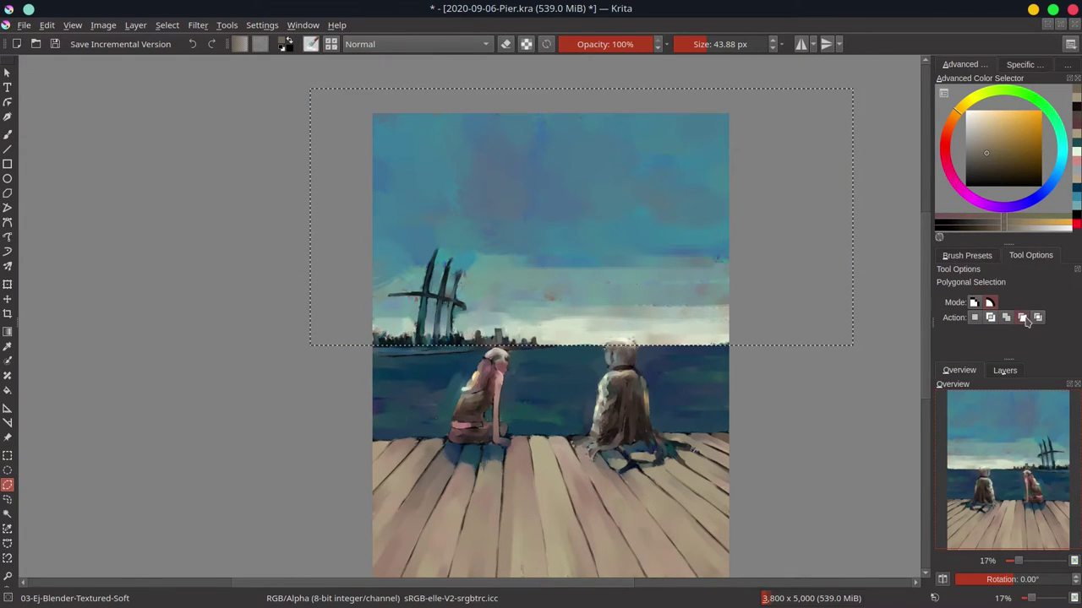
{"action": "scroll", "coordinate": [665, 355], "scroll_direction": "up", "scroll_amount": 2}
{"action": "scroll", "coordinate": [530, 321], "scroll_direction": "up", "scroll_amount": 1}
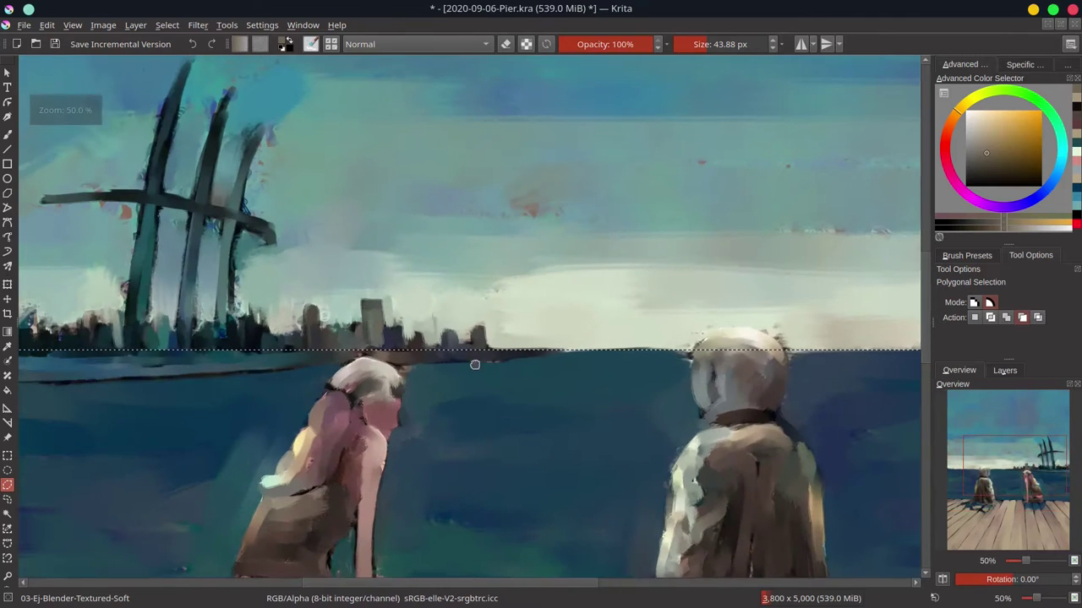
{"action": "left_click", "coordinate": [486, 327]}
{"action": "left_click", "coordinate": [473, 328]}
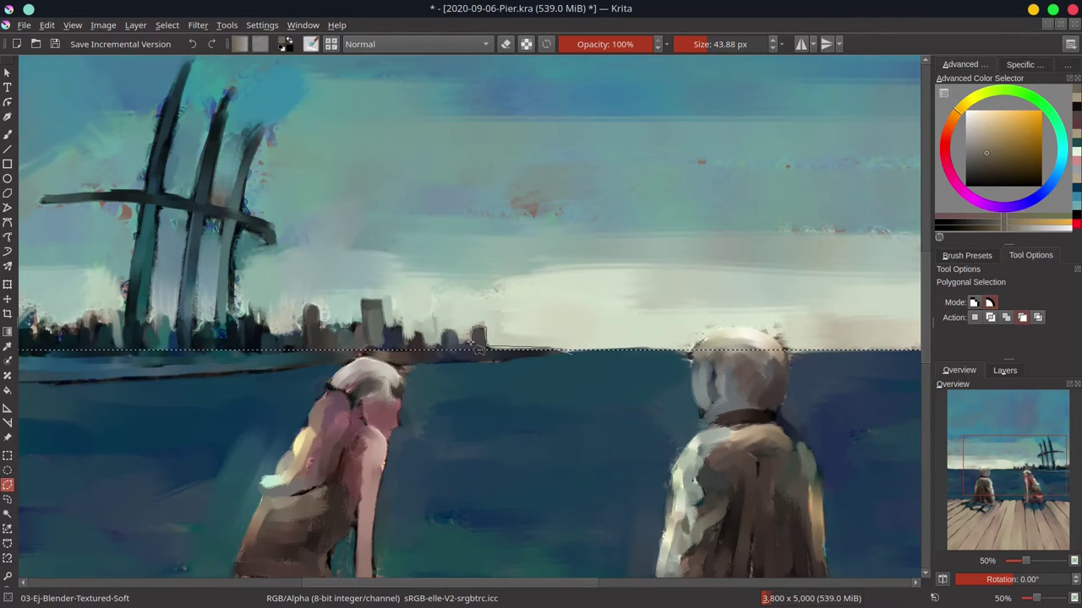
{"action": "left_click", "coordinate": [472, 344]}
{"action": "left_click", "coordinate": [457, 345]}
{"action": "left_click", "coordinate": [458, 331]}
{"action": "left_click", "coordinate": [442, 330]}
{"action": "left_click", "coordinate": [440, 345]}
{"action": "left_click", "coordinate": [424, 333]}
{"action": "left_click", "coordinate": [414, 333]}
{"action": "left_click", "coordinate": [413, 344]}
{"action": "left_click", "coordinate": [385, 325]}
{"action": "left_click", "coordinate": [385, 300]}
{"action": "left_click", "coordinate": [361, 300]}
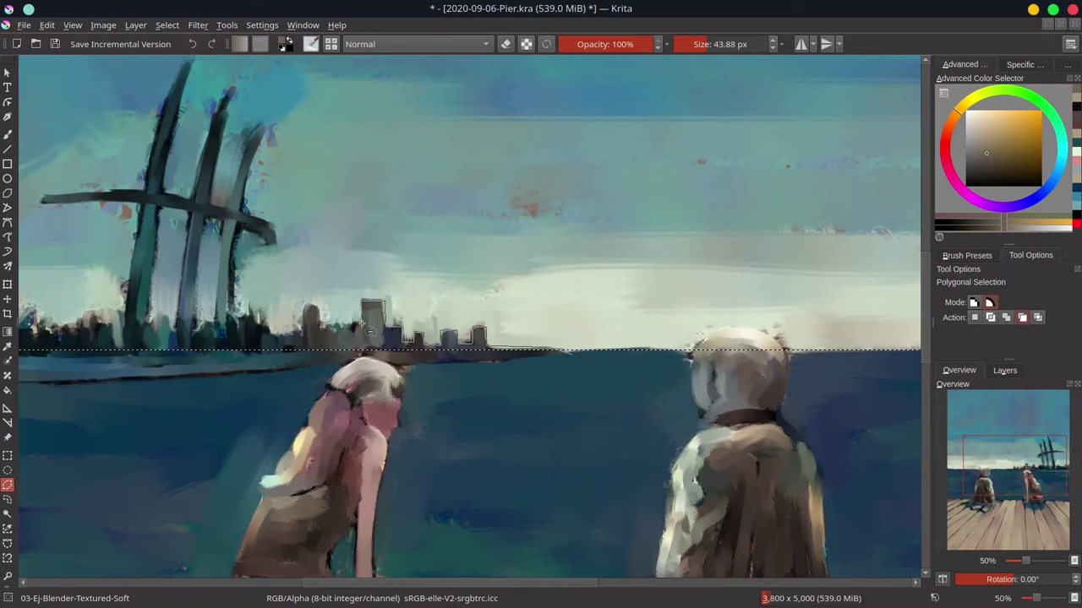
{"action": "left_click", "coordinate": [362, 322]}
{"action": "left_click", "coordinate": [353, 324]}
{"action": "left_click", "coordinate": [353, 331]}
{"action": "left_click", "coordinate": [338, 331]}
{"action": "left_click", "coordinate": [337, 339]}
{"action": "left_click", "coordinate": [324, 337]}
{"action": "left_click", "coordinate": [324, 325]}
{"action": "left_click", "coordinate": [319, 325]}
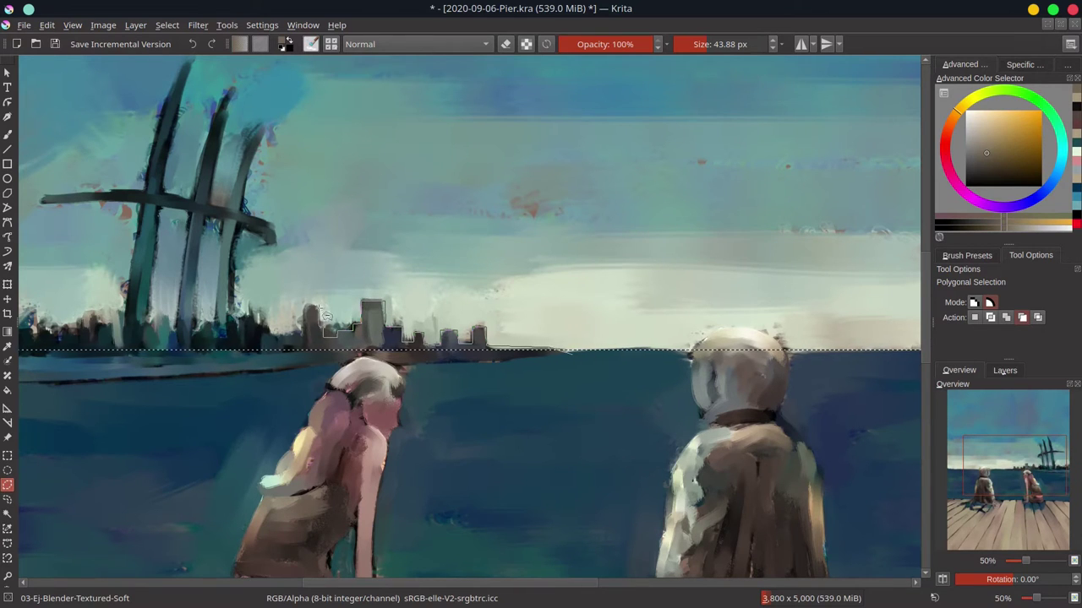
{"action": "left_click", "coordinate": [319, 306]}
{"action": "left_click", "coordinate": [304, 305]}
{"action": "left_click", "coordinate": [303, 330]}
{"action": "left_click", "coordinate": [292, 331]}
{"action": "left_click", "coordinate": [291, 336]}
{"action": "left_click", "coordinate": [277, 336]}
{"action": "left_click", "coordinate": [269, 340]}
{"action": "left_click", "coordinate": [267, 326]}
{"action": "left_click", "coordinate": [255, 326]}
{"action": "left_click_drag", "start_coordinate": [256, 326], "coordinate": [364, 328]}
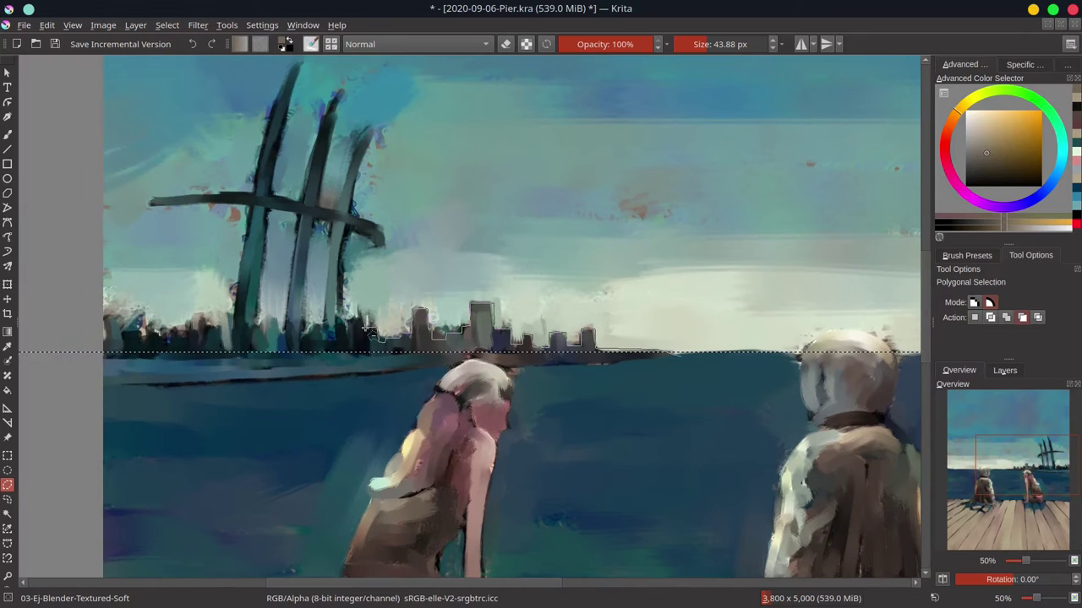
{"action": "left_click", "coordinate": [363, 319]}
{"action": "left_click", "coordinate": [353, 319]}
{"action": "left_click", "coordinate": [335, 326]}
{"action": "left_click", "coordinate": [333, 339]}
{"action": "left_click", "coordinate": [320, 339]}
{"action": "left_click", "coordinate": [320, 325]}
{"action": "left_click", "coordinate": [311, 324]}
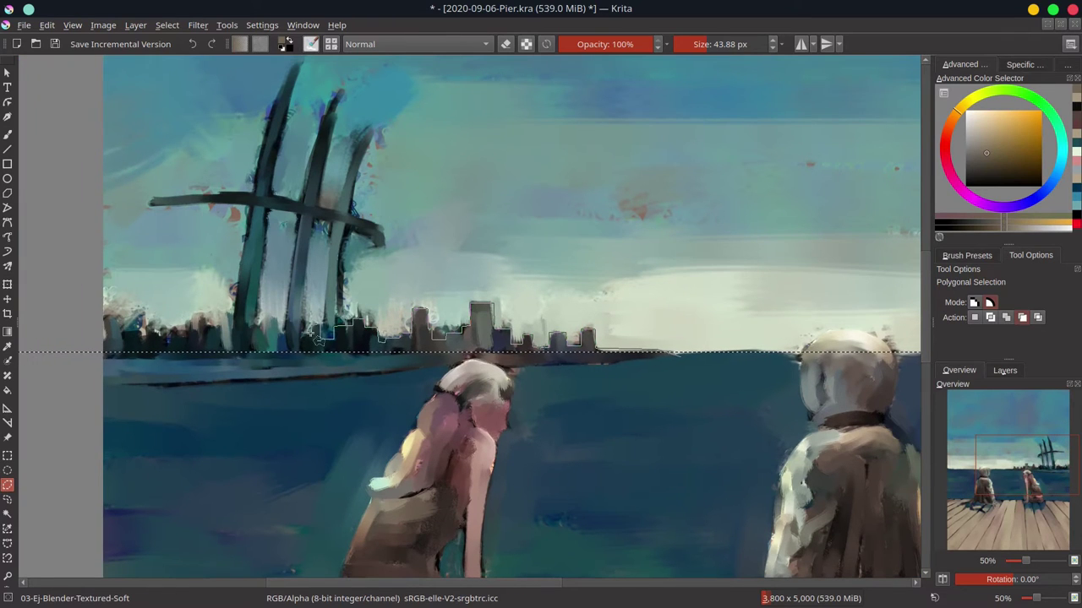
{"action": "left_click", "coordinate": [303, 333]}
{"action": "left_click", "coordinate": [300, 325]}
{"action": "left_click", "coordinate": [283, 324]}
{"action": "left_click", "coordinate": [278, 318]}
{"action": "left_click", "coordinate": [271, 327]}
{"action": "left_click", "coordinate": [256, 327]}
{"action": "left_click", "coordinate": [255, 318]}
{"action": "left_click", "coordinate": [245, 318]}
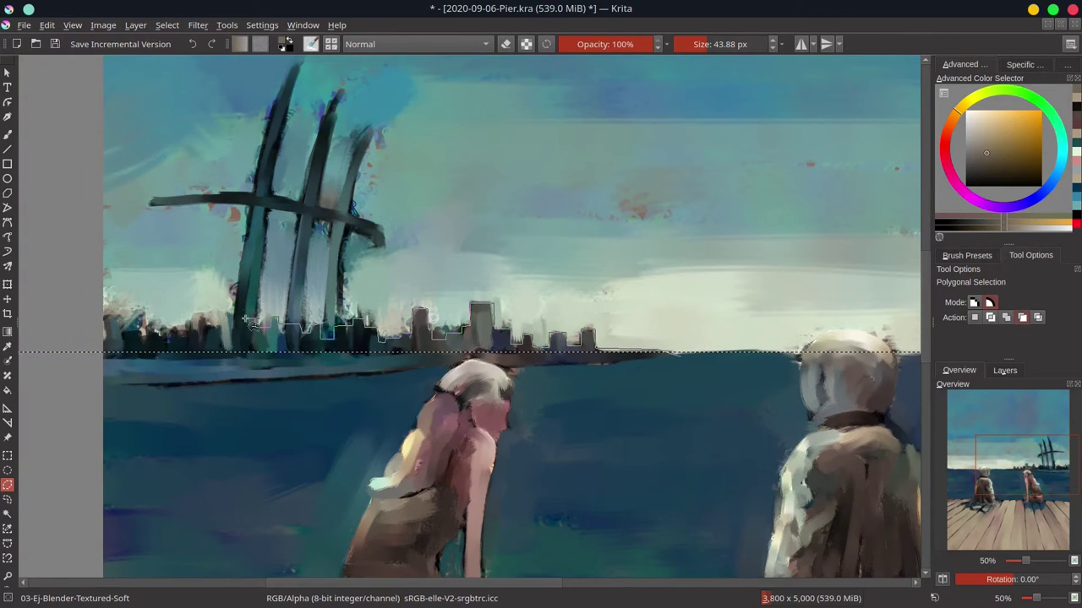
{"action": "left_click", "coordinate": [243, 313]}
{"action": "left_click", "coordinate": [230, 313]}
{"action": "left_click", "coordinate": [229, 326]}
{"action": "left_click", "coordinate": [208, 314]}
{"action": "left_click", "coordinate": [191, 315]}
{"action": "left_click", "coordinate": [183, 318]}
{"action": "left_click", "coordinate": [183, 295]}
{"action": "left_click", "coordinate": [165, 296]}
{"action": "left_click", "coordinate": [165, 323]}
{"action": "left_click", "coordinate": [149, 322]}
{"action": "left_click", "coordinate": [148, 285]}
{"action": "left_click", "coordinate": [128, 284]}
{"action": "left_click", "coordinate": [128, 307]}
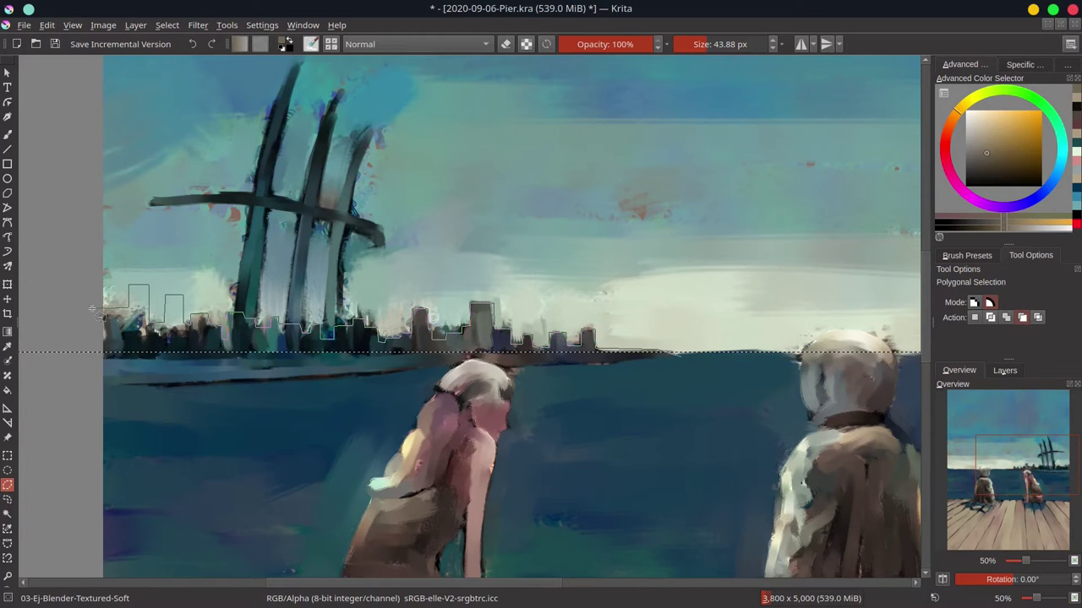
{"action": "left_click", "coordinate": [88, 415]}
{"action": "left_click", "coordinate": [465, 450]}
{"action": "double_click", "coordinate": [741, 410]}
Step: Invert the selection and paint the two added tall buildings in sampled dark teal with 02-Ej-Chalk-Grainy, switching its blending mode to Normal
{"action": "left_click", "coordinate": [167, 26]}
{"action": "left_click", "coordinate": [179, 89]}
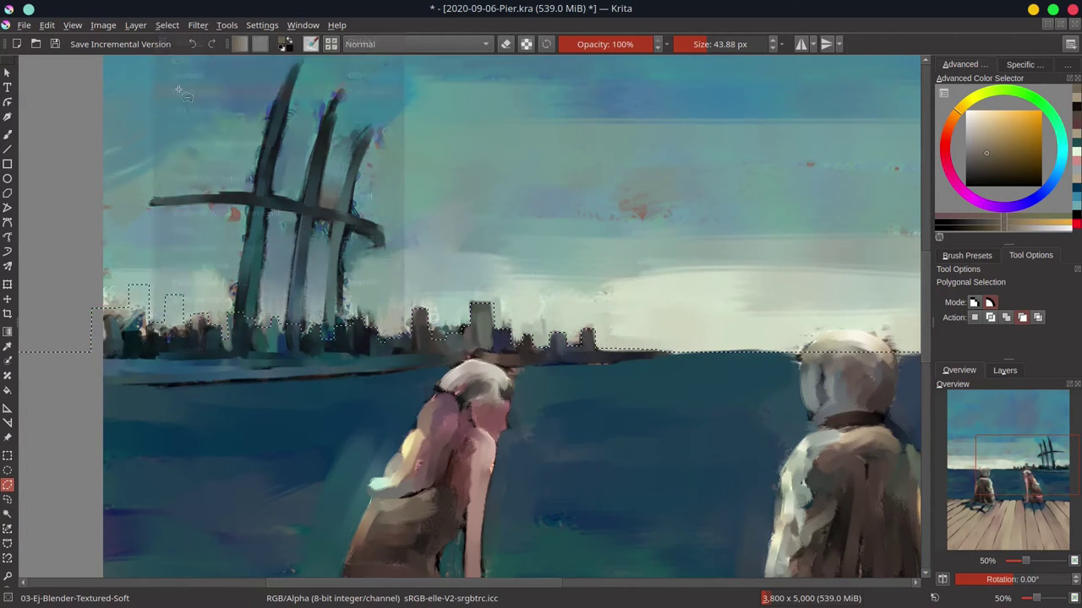
{"action": "left_click", "coordinate": [7, 134]}
{"action": "left_click", "coordinate": [151, 333], "text": "ctrl"}
{"action": "left_click", "coordinate": [967, 255]}
{"action": "left_click", "coordinate": [975, 310]}
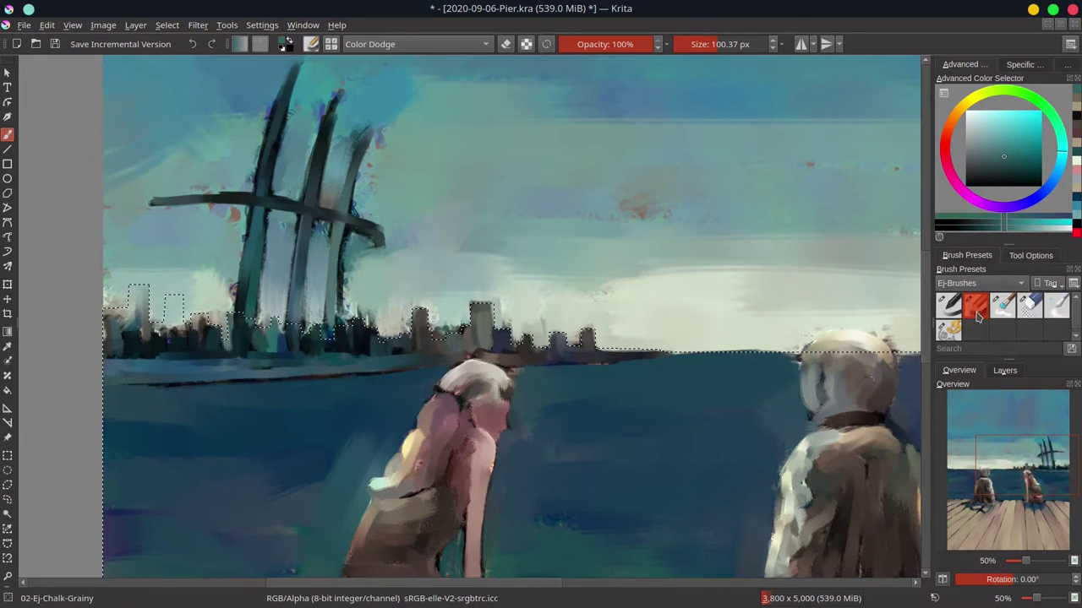
{"action": "mouse_move", "coordinate": [138, 324]}
{"action": "left_mouse_down"}
{"action": "mouse_move", "coordinate": [138, 292]}
{"action": "mouse_move", "coordinate": [141, 330]}
{"action": "mouse_move", "coordinate": [171, 331]}
{"action": "mouse_move", "coordinate": [156, 302]}
{"action": "left_mouse_up"}
{"action": "left_click", "coordinate": [386, 45]}
{"action": "left_click", "coordinate": [380, 144]}
{"action": "left_click", "coordinate": [150, 346], "text": "ctrl"}
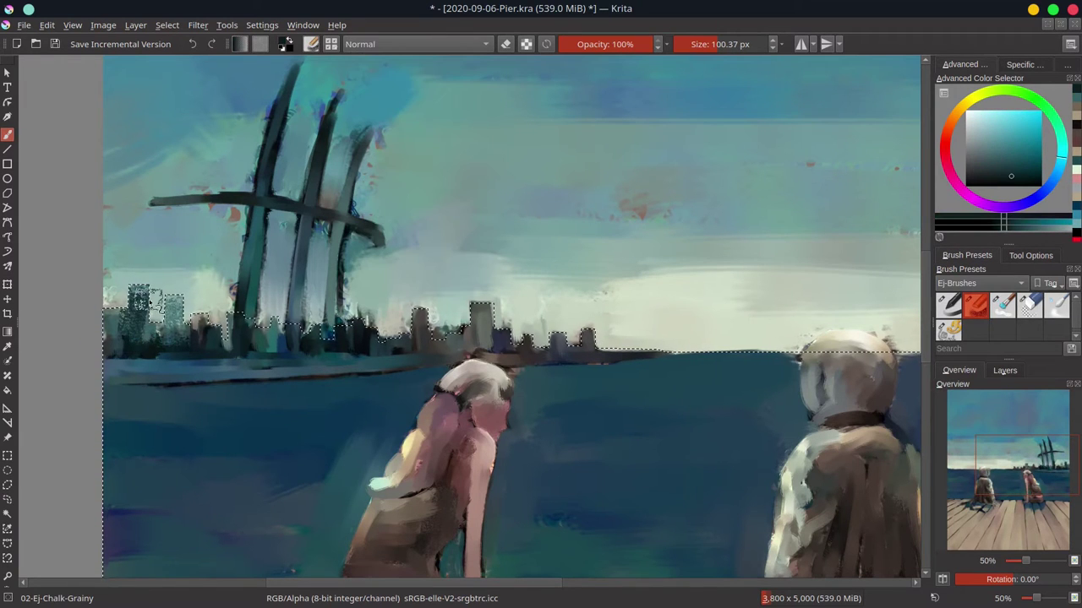
Step: Invert back to the sky selection and cut the three curved towers and their crossbeam out of it with polygonal outlines
{"action": "left_click", "coordinate": [167, 25]}
{"action": "left_click", "coordinate": [178, 91]}
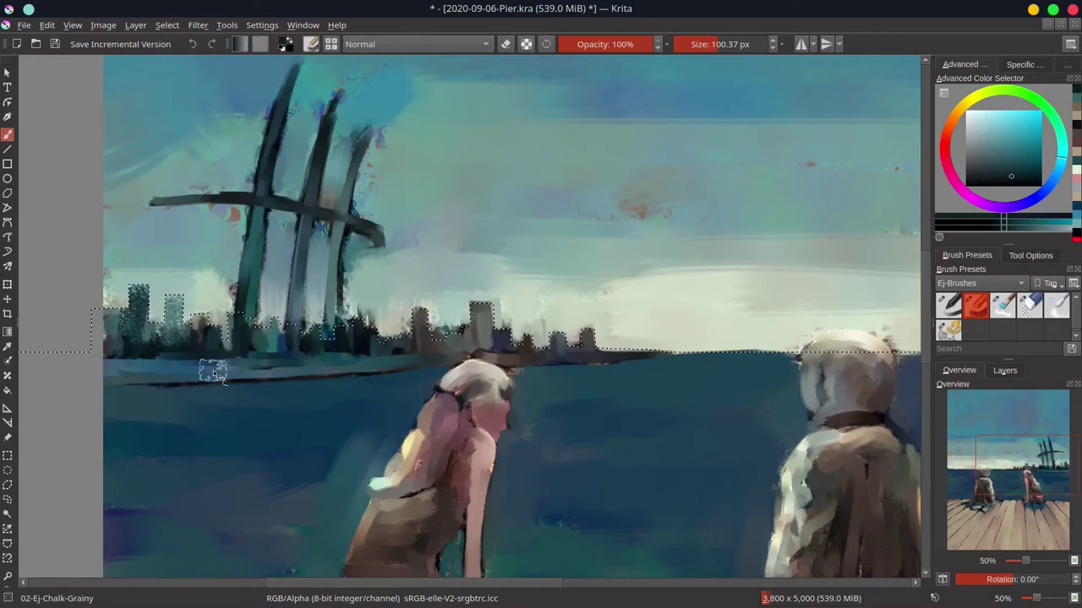
{"action": "left_click", "coordinate": [7, 485]}
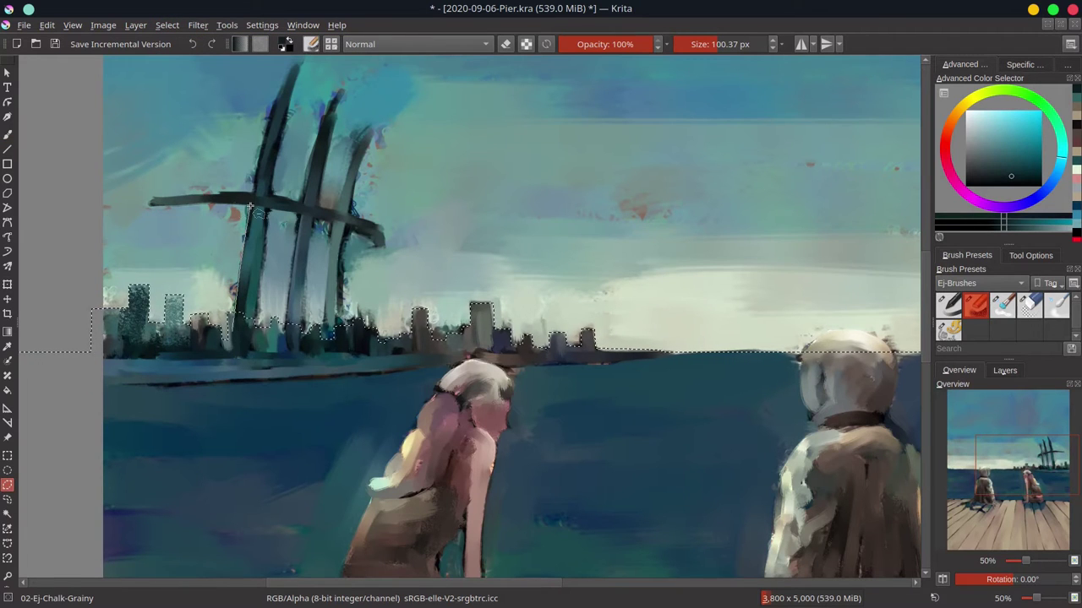
{"action": "mouse_move", "coordinate": [208, 197]}
{"action": "left_mouse_down"}
{"action": "mouse_move", "coordinate": [254, 197]}
{"action": "mouse_move", "coordinate": [281, 87]}
{"action": "mouse_move", "coordinate": [298, 62]}
{"action": "left_mouse_up"}
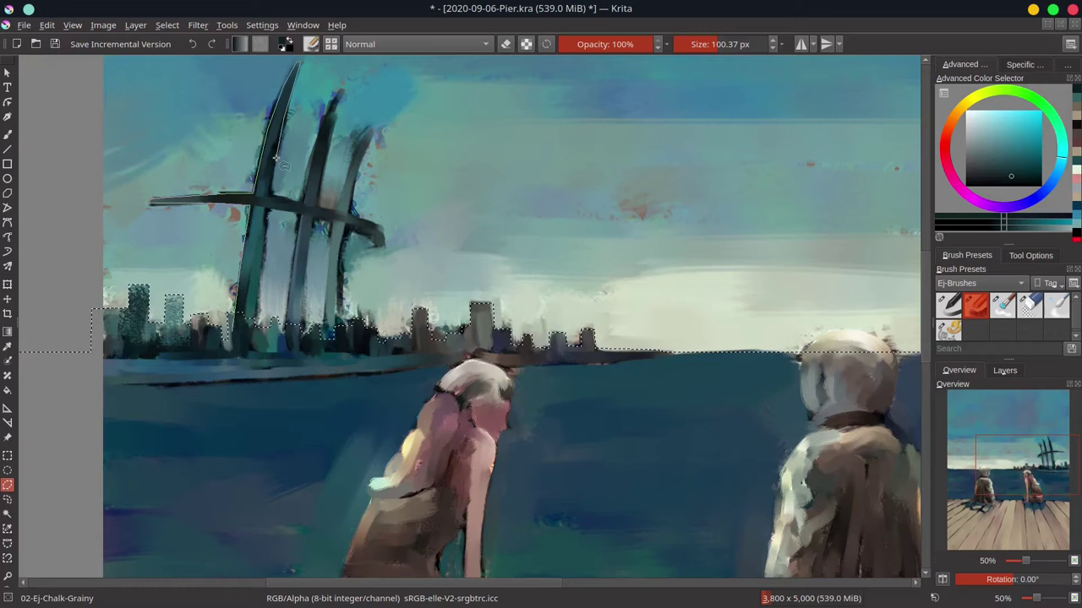
{"action": "mouse_move", "coordinate": [276, 157]}
{"action": "left_mouse_down"}
{"action": "mouse_move", "coordinate": [270, 196]}
{"action": "mouse_move", "coordinate": [303, 203]}
{"action": "mouse_move", "coordinate": [339, 91]}
{"action": "left_mouse_up"}
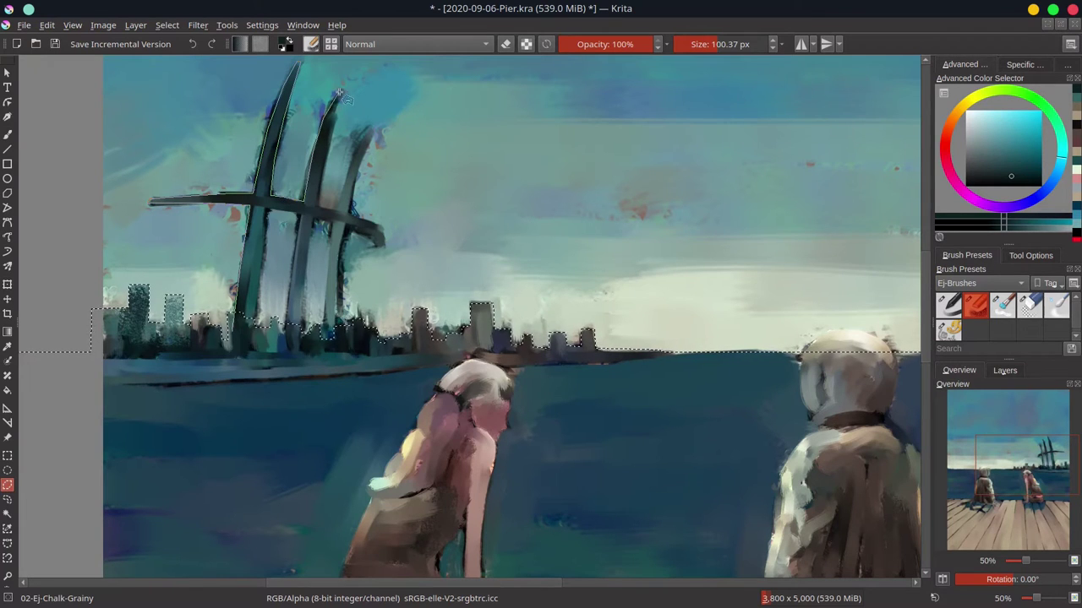
{"action": "left_click_drag", "start_coordinate": [322, 162], "coordinate": [317, 204]}
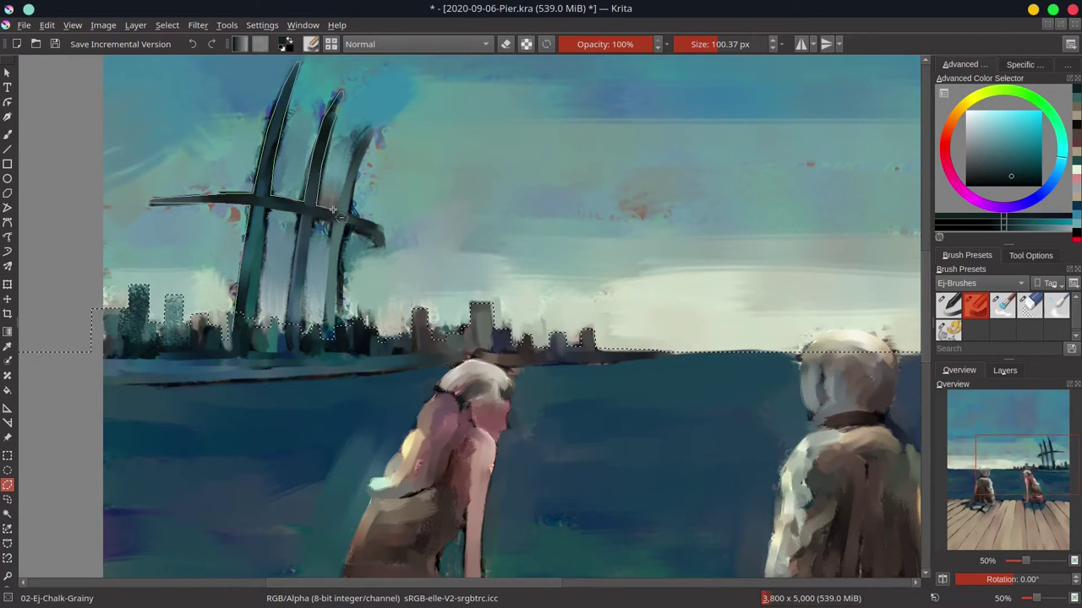
{"action": "left_click_drag", "start_coordinate": [356, 149], "coordinate": [373, 139]}
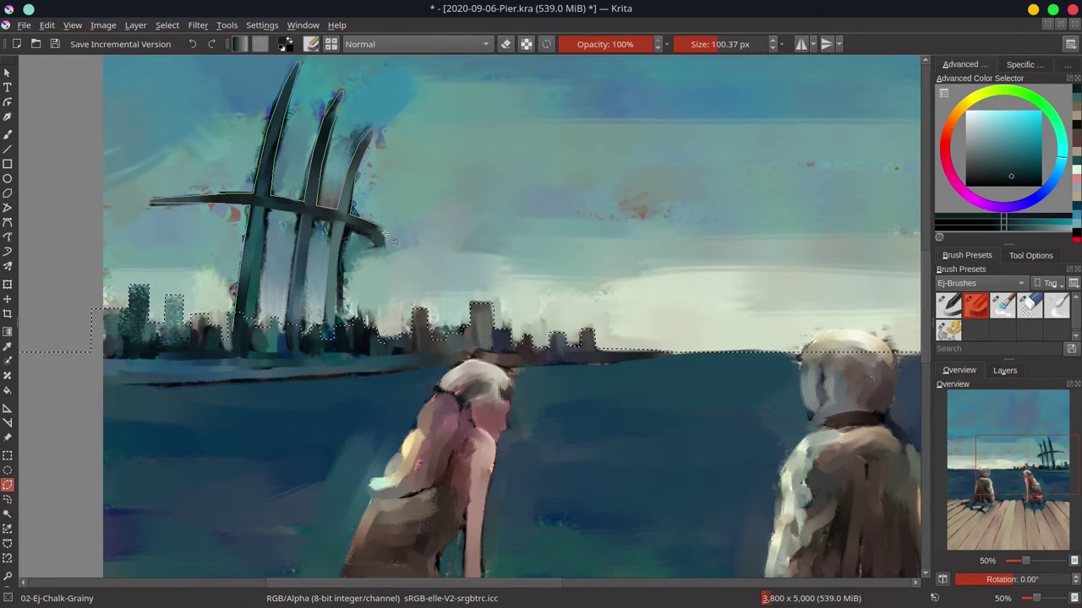
{"action": "left_click_drag", "start_coordinate": [376, 250], "coordinate": [351, 227]}
{"action": "left_click_drag", "start_coordinate": [346, 359], "coordinate": [343, 355]}
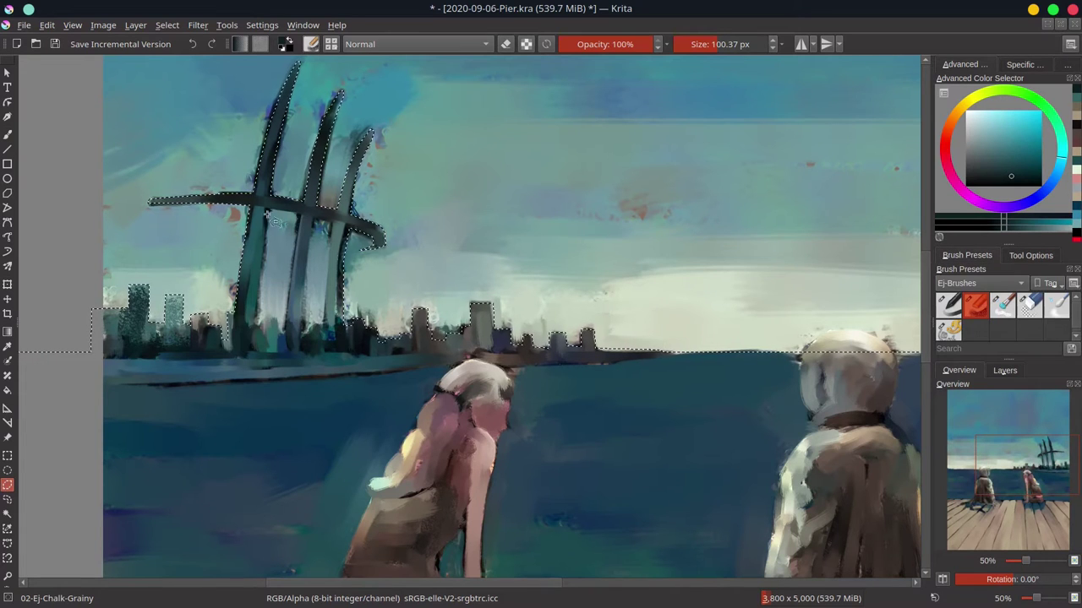
{"action": "mouse_move", "coordinate": [274, 319]}
{"action": "left_mouse_down"}
{"action": "mouse_move", "coordinate": [291, 342]}
{"action": "mouse_move", "coordinate": [307, 221]}
{"action": "mouse_move", "coordinate": [277, 220]}
{"action": "mouse_move", "coordinate": [315, 223]}
{"action": "mouse_move", "coordinate": [316, 343]}
{"action": "mouse_move", "coordinate": [330, 330]}
{"action": "mouse_move", "coordinate": [333, 224]}
{"action": "left_mouse_up"}
{"action": "scroll", "coordinate": [330, 353], "scroll_direction": "down", "scroll_amount": 3}
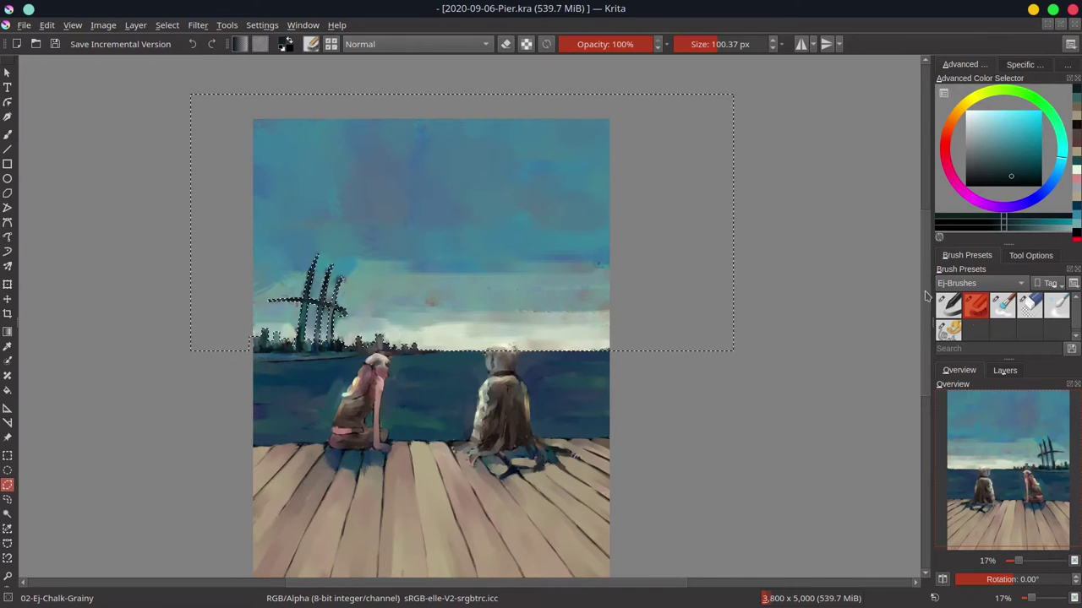
{"action": "key", "text": "b"}
{"action": "left_click", "coordinate": [554, 341], "text": "ctrl"}
{"action": "left_click", "coordinate": [972, 118]}
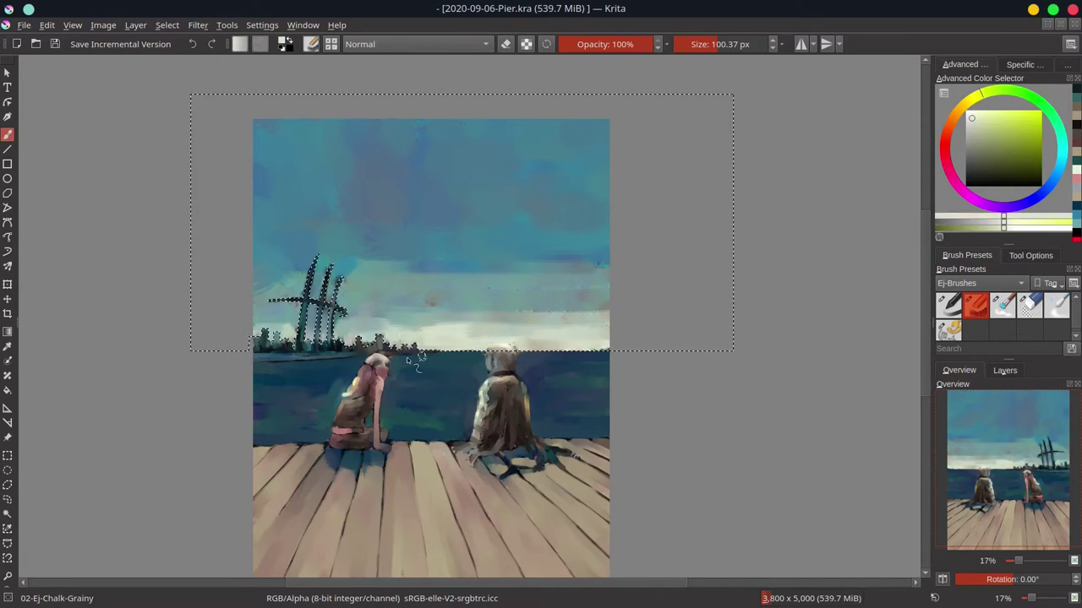
{"action": "left_click_drag", "start_coordinate": [414, 349], "coordinate": [550, 347]}
{"action": "key", "text": "ctrl+z"}
Step: Subtract the top of the right figure's head from the sky selection with a polygonal outline
{"action": "scroll", "coordinate": [468, 361], "scroll_direction": "up", "scroll_amount": 3}
{"action": "key", "text": "l"}
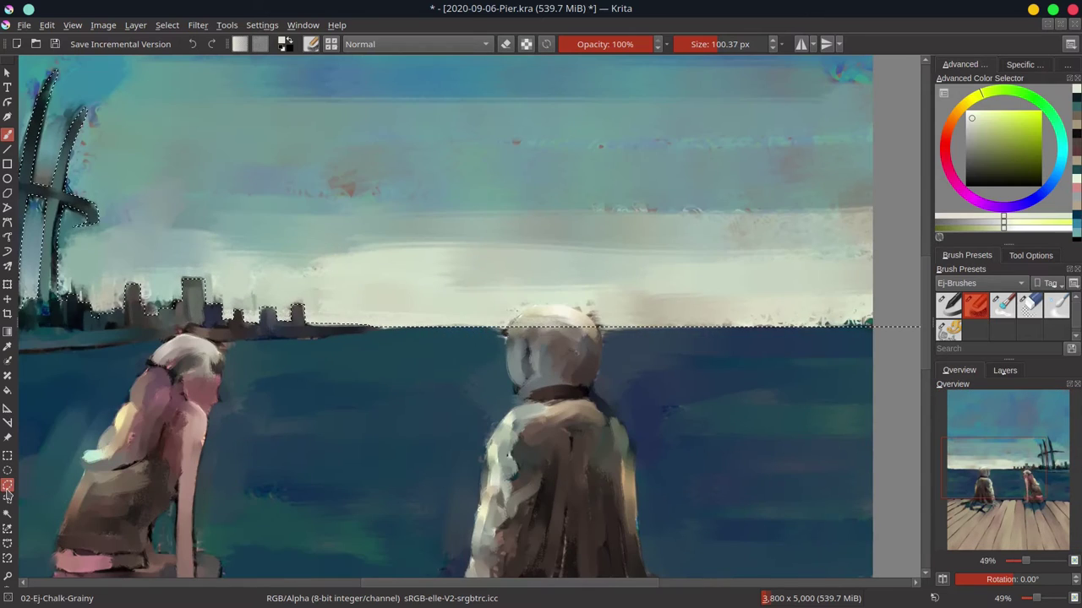
{"action": "left_click", "coordinate": [506, 332]}
{"action": "left_click", "coordinate": [522, 313]}
{"action": "left_click", "coordinate": [551, 305]}
{"action": "left_click", "coordinate": [581, 311]}
{"action": "left_click", "coordinate": [598, 327]}
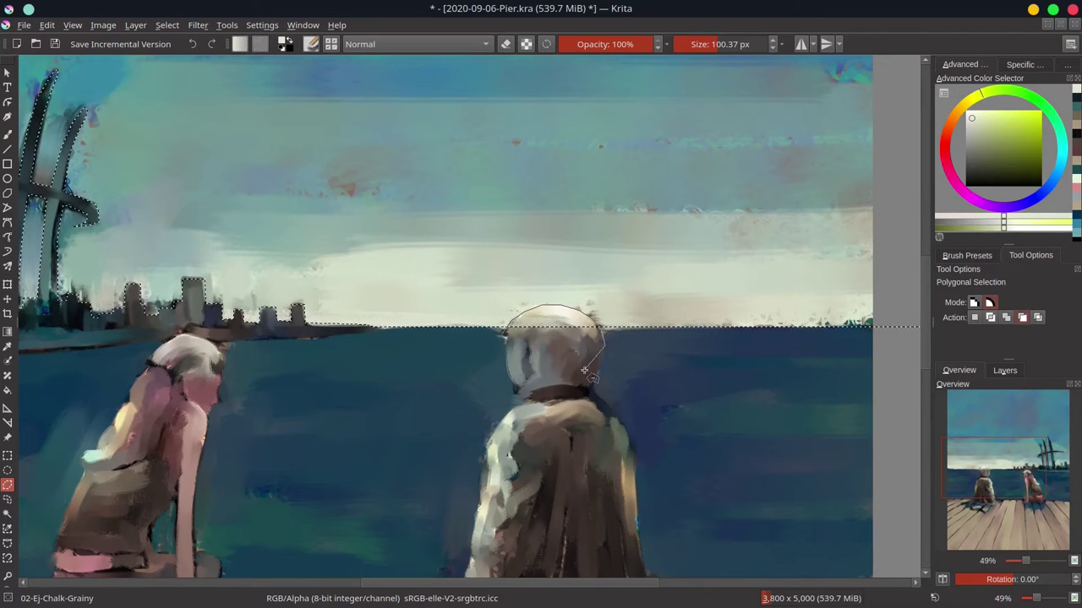
{"action": "double_click", "coordinate": [593, 370]}
Step: Set the polygonal selection's action to add and save the file
{"action": "left_click", "coordinate": [1005, 318]}
{"action": "left_click", "coordinate": [967, 255]}
{"action": "key", "text": "ctrl+s"}
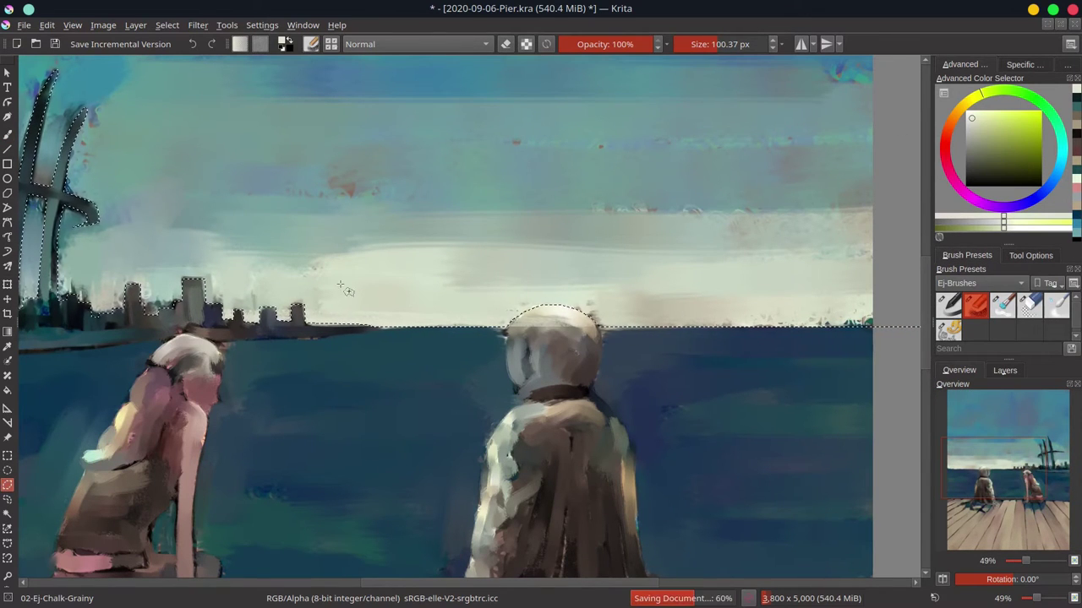
Step: Paint a clean off-white band along the horizon and behind the skyline with 02-Ej-Chalk-Grainy at 100.37 px, using colours sampled from the sky
{"action": "key", "text": "b"}
{"action": "scroll", "coordinate": [548, 291], "scroll_direction": "down", "scroll_amount": 2}
{"action": "left_click", "coordinate": [547, 291], "text": "ctrl"}
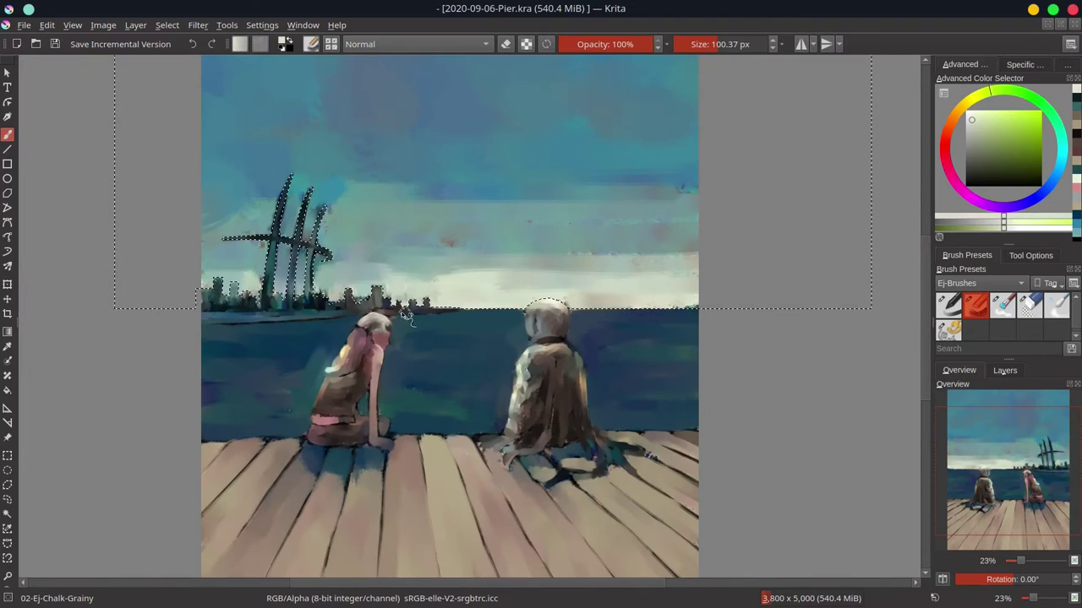
{"action": "left_click_drag", "start_coordinate": [407, 313], "coordinate": [799, 314]}
{"action": "left_click", "coordinate": [216, 295], "text": "ctrl"}
{"action": "left_click_drag", "start_coordinate": [207, 298], "coordinate": [422, 296]}
{"action": "left_click", "coordinate": [338, 286], "text": "ctrl"}
{"action": "mouse_move", "coordinate": [207, 286]}
{"action": "left_mouse_down"}
{"action": "mouse_move", "coordinate": [693, 276]}
{"action": "mouse_move", "coordinate": [532, 261]}
{"action": "left_mouse_up"}
{"action": "left_click", "coordinate": [209, 272], "text": "ctrl"}
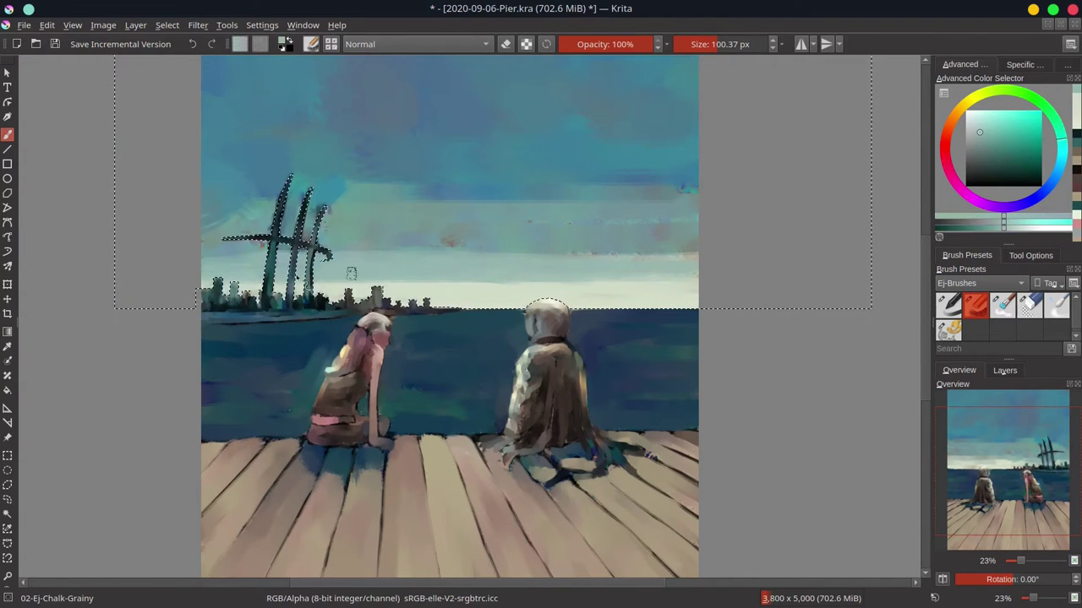
Step: Even out the upper part of the pale horizon band with long horizontal strokes in resampled off-white tones
{"action": "left_click", "coordinate": [354, 275], "text": "ctrl"}
{"action": "mouse_move", "coordinate": [355, 280]}
{"action": "left_mouse_down"}
{"action": "mouse_move", "coordinate": [596, 285]}
{"action": "mouse_move", "coordinate": [577, 279]}
{"action": "left_mouse_up"}
{"action": "left_click_drag", "start_coordinate": [349, 277], "coordinate": [594, 278]}
{"action": "left_click", "coordinate": [406, 280], "text": "ctrl"}
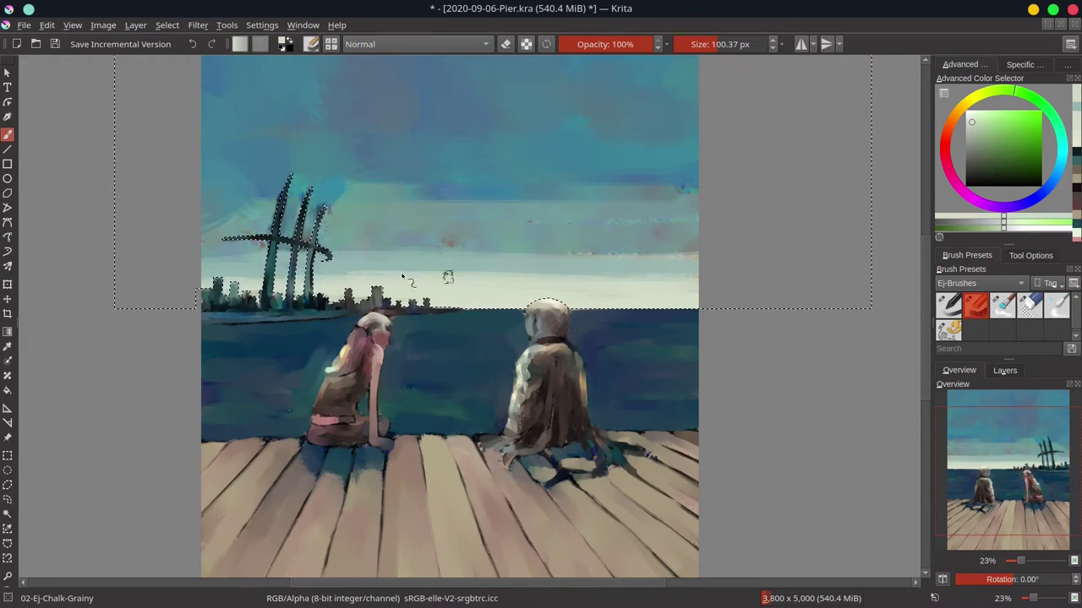
{"action": "left_click_drag", "start_coordinate": [407, 280], "coordinate": [592, 275]}
Step: Cover the blotchy middle sky above the pale band with horizontal strokes of sampled light green-teal
{"action": "left_click", "coordinate": [398, 260], "text": "ctrl"}
{"action": "left_click", "coordinate": [397, 245], "text": "ctrl"}
{"action": "mouse_move", "coordinate": [408, 254]}
{"action": "left_mouse_down"}
{"action": "mouse_move", "coordinate": [690, 253]}
{"action": "mouse_move", "coordinate": [531, 256]}
{"action": "mouse_move", "coordinate": [720, 237]}
{"action": "mouse_move", "coordinate": [707, 251]}
{"action": "mouse_move", "coordinate": [517, 234]}
{"action": "left_mouse_up"}
{"action": "left_click", "coordinate": [448, 233], "text": "ctrl"}
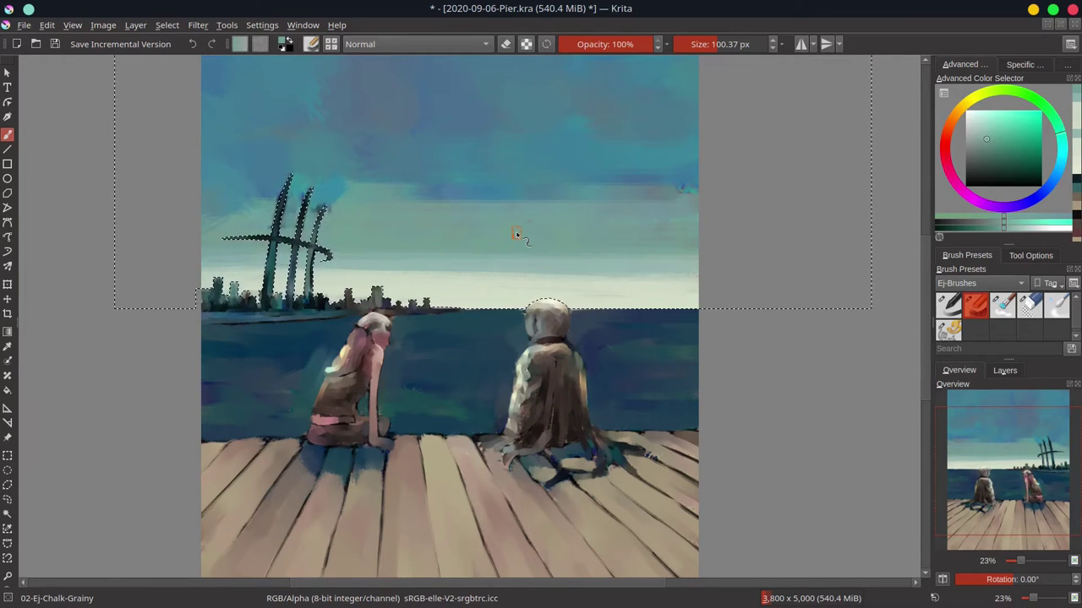
{"action": "left_click", "coordinate": [433, 223], "text": "ctrl"}
Step: Rework the transition between the green-teal band and the blue upper sky with full-width strokes in sampled intermediate tones
{"action": "left_click", "coordinate": [584, 180], "text": "ctrl"}
{"action": "left_click_drag", "start_coordinate": [677, 202], "coordinate": [334, 211]}
{"action": "left_click", "coordinate": [367, 186], "text": "ctrl"}
{"action": "left_click_drag", "start_coordinate": [211, 205], "coordinate": [684, 206]}
{"action": "left_click", "coordinate": [634, 177], "text": "ctrl"}
{"action": "left_click", "coordinate": [258, 221], "text": "ctrl"}
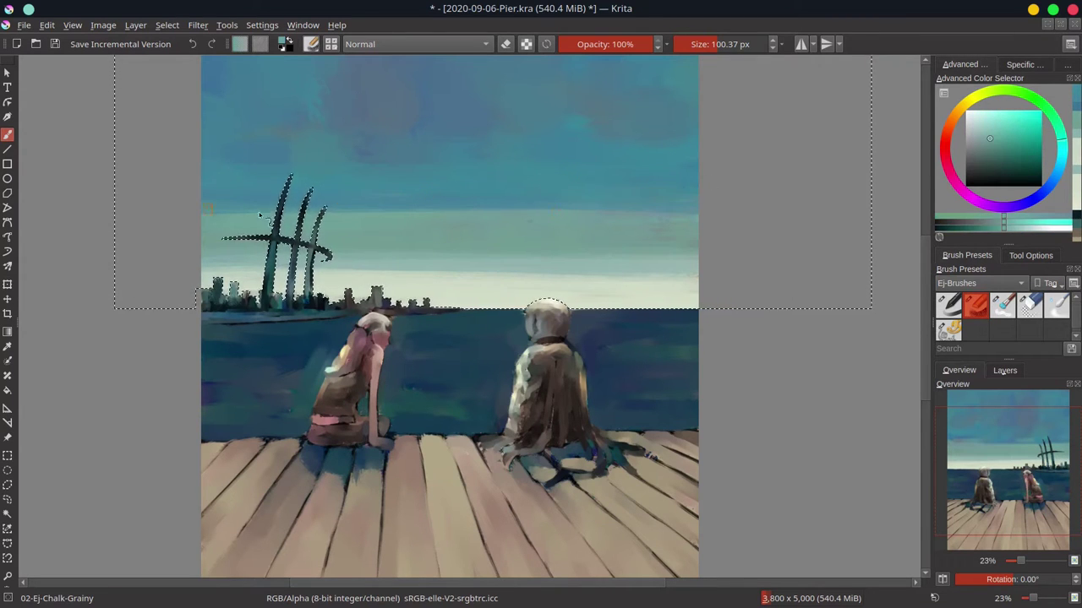
{"action": "left_click_drag", "start_coordinate": [204, 206], "coordinate": [544, 201]}
{"action": "mouse_move", "coordinate": [695, 191]}
{"action": "left_mouse_down"}
{"action": "mouse_move", "coordinate": [201, 191]}
{"action": "mouse_move", "coordinate": [574, 214]}
{"action": "left_mouse_up"}
{"action": "left_click_drag", "start_coordinate": [182, 216], "coordinate": [521, 194]}
{"action": "left_click", "coordinate": [521, 193], "text": "ctrl"}
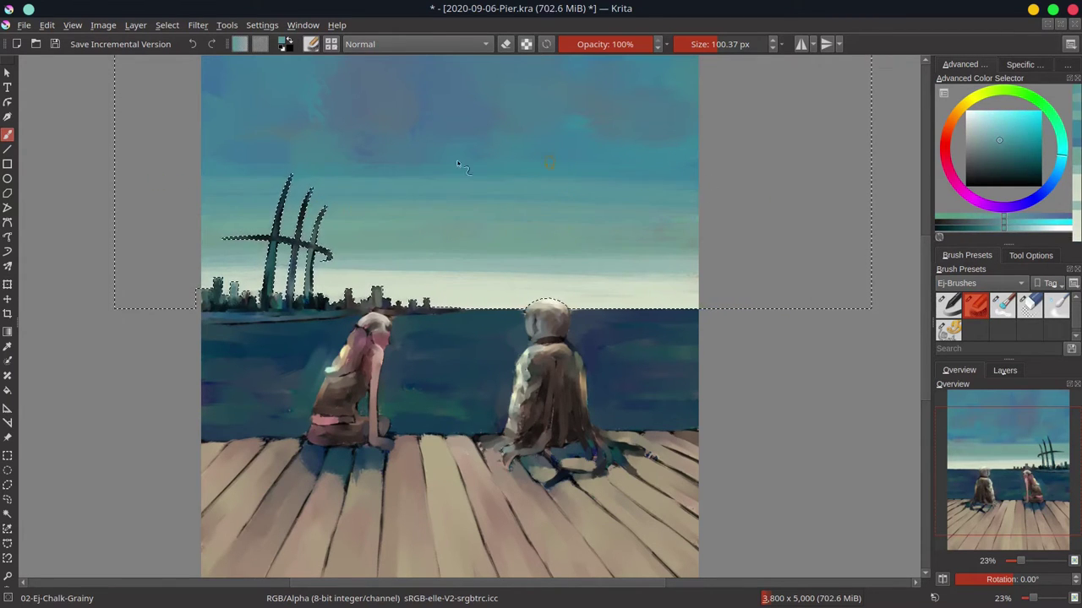
Step: Smooth the mottled upper sky into an even blue with sampled colours, enlarging the chalk brush to 164.46 px
{"action": "left_click", "coordinate": [367, 194], "text": "ctrl"}
{"action": "mouse_move", "coordinate": [638, 162]}
{"action": "left_mouse_down"}
{"action": "mouse_move", "coordinate": [389, 157]}
{"action": "mouse_move", "coordinate": [405, 284]}
{"action": "left_mouse_up"}
{"action": "mouse_move", "coordinate": [516, 237]}
{"action": "left_mouse_down"}
{"action": "mouse_move", "coordinate": [544, 234]}
{"action": "mouse_move", "coordinate": [297, 212]}
{"action": "mouse_move", "coordinate": [557, 195]}
{"action": "mouse_move", "coordinate": [430, 219]}
{"action": "mouse_move", "coordinate": [365, 201]}
{"action": "left_mouse_up"}
{"action": "left_click", "coordinate": [518, 213], "text": "ctrl"}
{"action": "left_click", "coordinate": [538, 197], "text": "ctrl"}
{"action": "left_click", "coordinate": [428, 220], "text": "ctrl"}
{"action": "left_click", "coordinate": [515, 188], "text": "ctrl"}
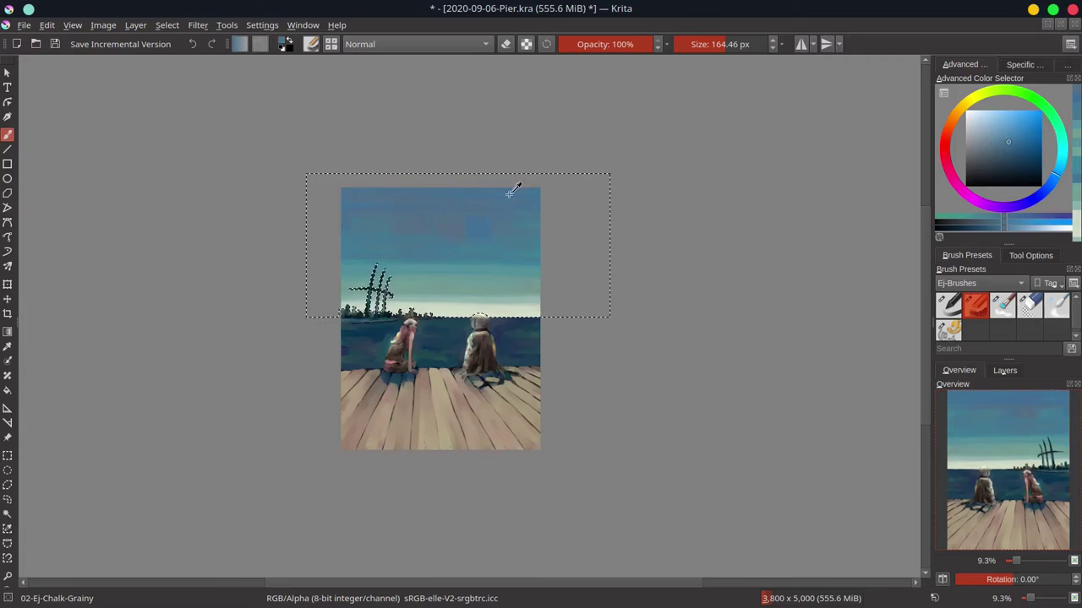
{"action": "left_click_drag", "start_coordinate": [514, 189], "coordinate": [564, 221]}
Step: Blend the blue upper sky into the teal middle band with horizontal strokes in colours sampled around the transition
{"action": "left_click", "coordinate": [372, 260], "text": "ctrl"}
{"action": "mouse_move", "coordinate": [372, 260]}
{"action": "left_mouse_down"}
{"action": "mouse_move", "coordinate": [389, 252]}
{"action": "mouse_move", "coordinate": [452, 272]}
{"action": "mouse_move", "coordinate": [423, 275]}
{"action": "mouse_move", "coordinate": [533, 249]}
{"action": "left_mouse_up"}
{"action": "left_click", "coordinate": [348, 267], "text": "ctrl"}
{"action": "left_click", "coordinate": [355, 261], "text": "ctrl"}
{"action": "left_click", "coordinate": [422, 276], "text": "ctrl"}
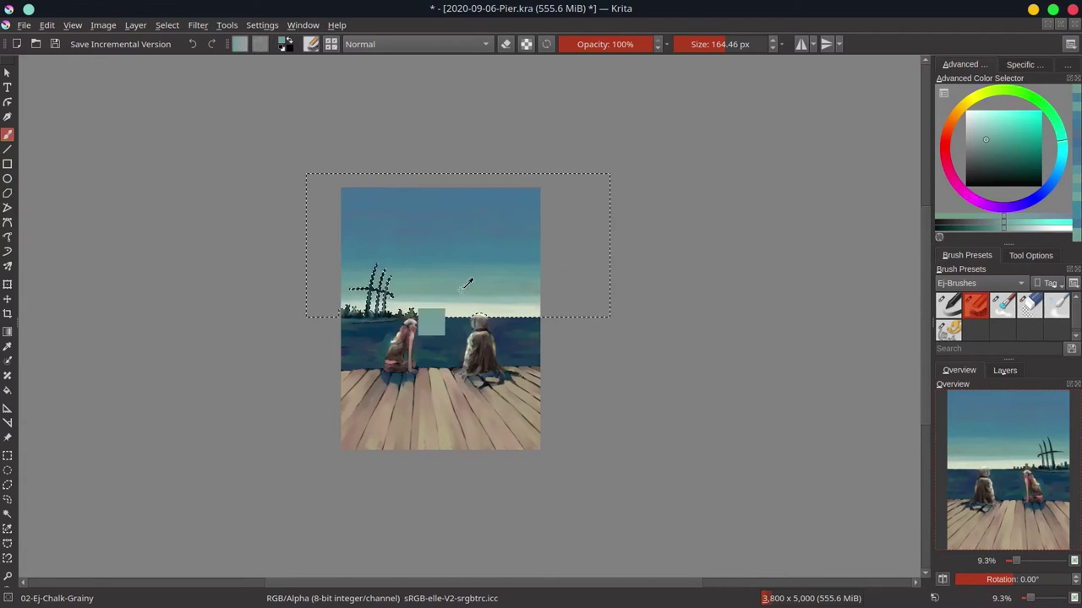
Step: Refine the lower sky gradient between the teal and off-white bands with strokes in colours sampled near the horizon
{"action": "left_click", "coordinate": [505, 304], "text": "ctrl"}
{"action": "mouse_move", "coordinate": [506, 301]}
{"action": "left_mouse_down"}
{"action": "mouse_move", "coordinate": [422, 292]}
{"action": "mouse_move", "coordinate": [521, 292]}
{"action": "mouse_move", "coordinate": [360, 304]}
{"action": "mouse_move", "coordinate": [377, 318]}
{"action": "mouse_move", "coordinate": [502, 302]}
{"action": "left_mouse_up"}
{"action": "left_click", "coordinate": [432, 293], "text": "ctrl"}
{"action": "left_click", "coordinate": [507, 304], "text": "ctrl"}
{"action": "left_click", "coordinate": [511, 293], "text": "ctrl"}
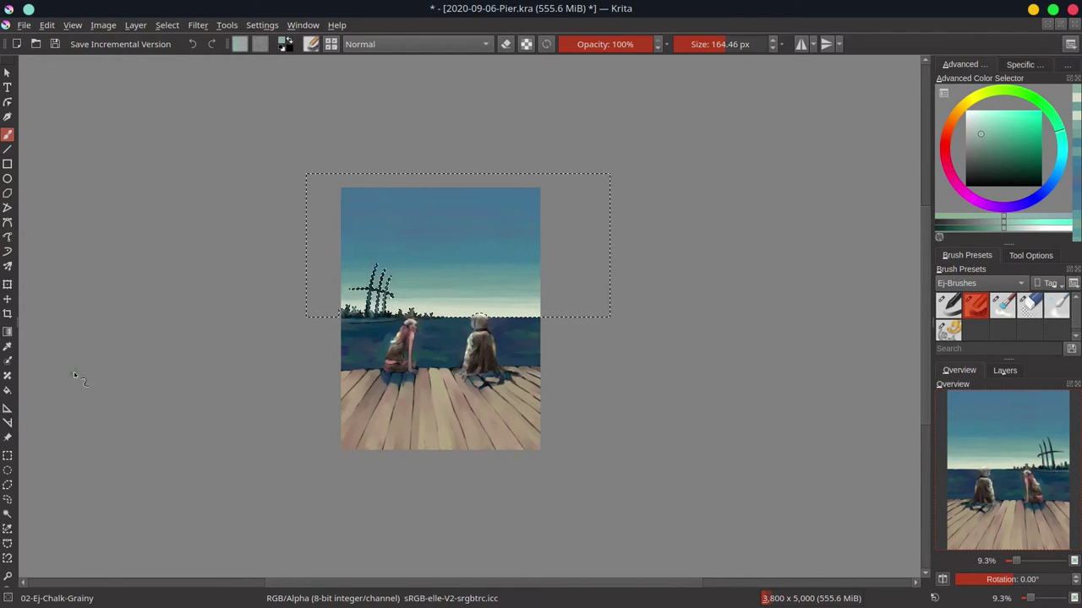
Step: Invert the selection and repaint the curved towers and their crossbar in dark blue-teal tones, reducing the chalk brush to 28.80 px
{"action": "left_click", "coordinate": [167, 24]}
{"action": "left_click", "coordinate": [189, 91]}
{"action": "left_click", "coordinate": [355, 322], "text": "ctrl"}
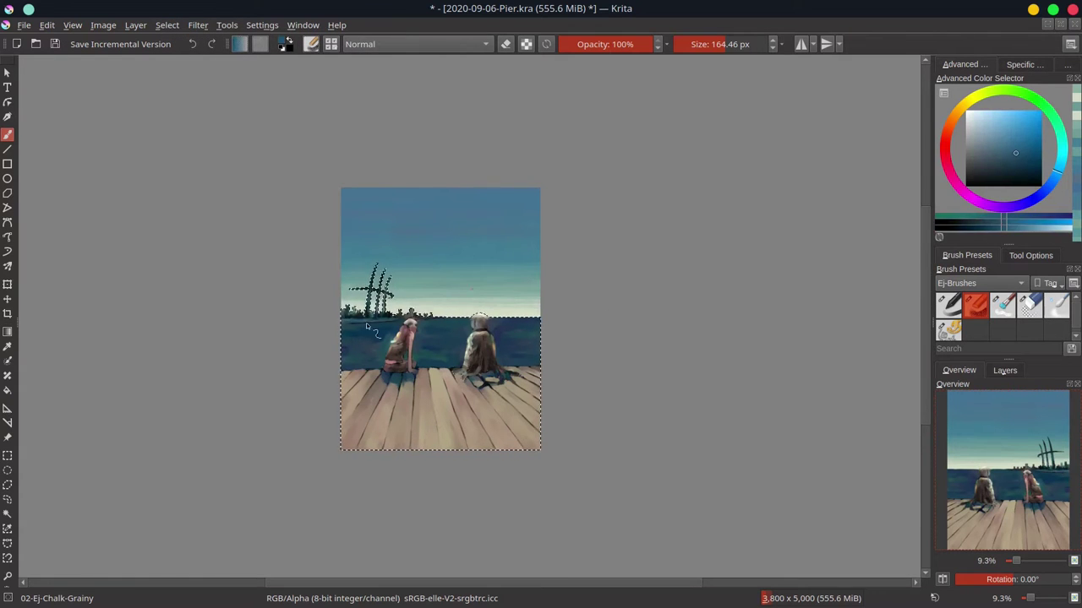
{"action": "left_click", "coordinate": [1006, 152]}
{"action": "left_click", "coordinate": [1003, 157]}
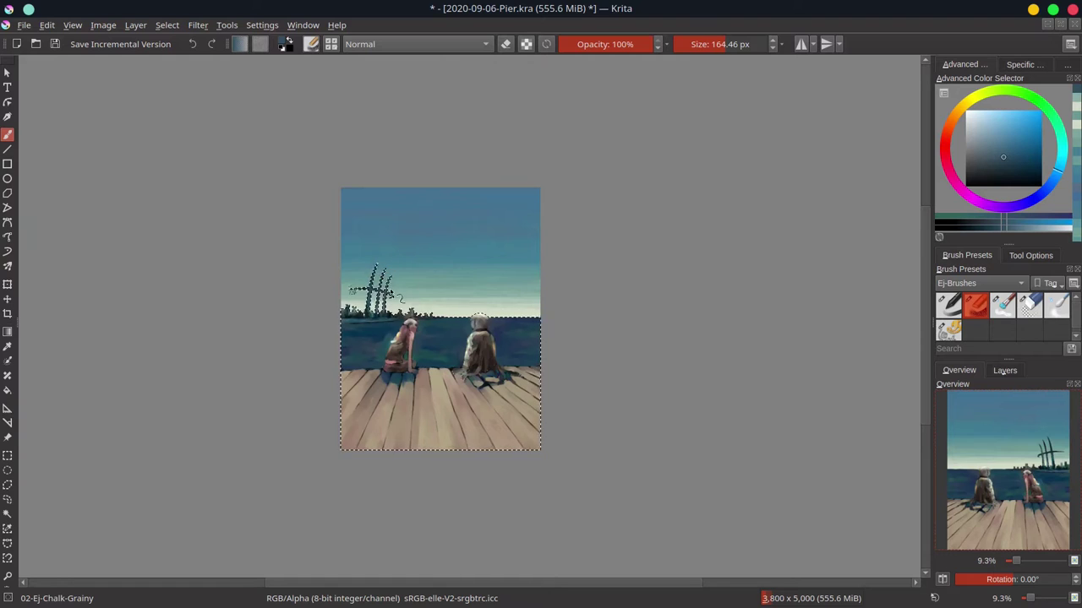
{"action": "mouse_move", "coordinate": [360, 348]}
{"action": "left_mouse_down"}
{"action": "mouse_move", "coordinate": [459, 241]}
{"action": "mouse_move", "coordinate": [382, 386]}
{"action": "left_mouse_up"}
{"action": "left_click", "coordinate": [319, 230], "text": "ctrl"}
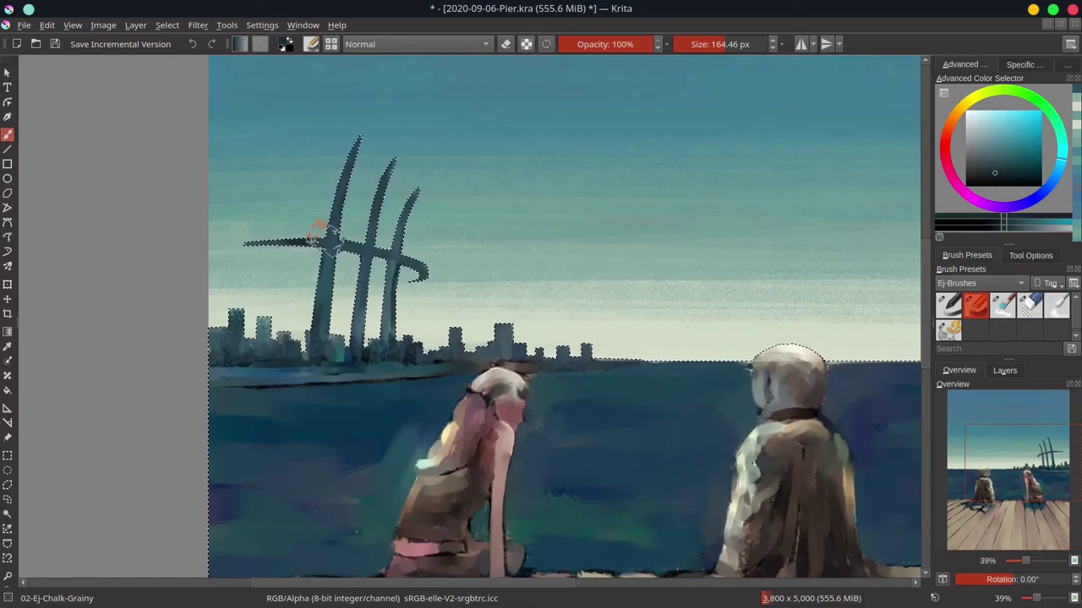
{"action": "left_click_drag", "start_coordinate": [337, 248], "coordinate": [318, 251]}
{"action": "key", "text": "bracketleft"}
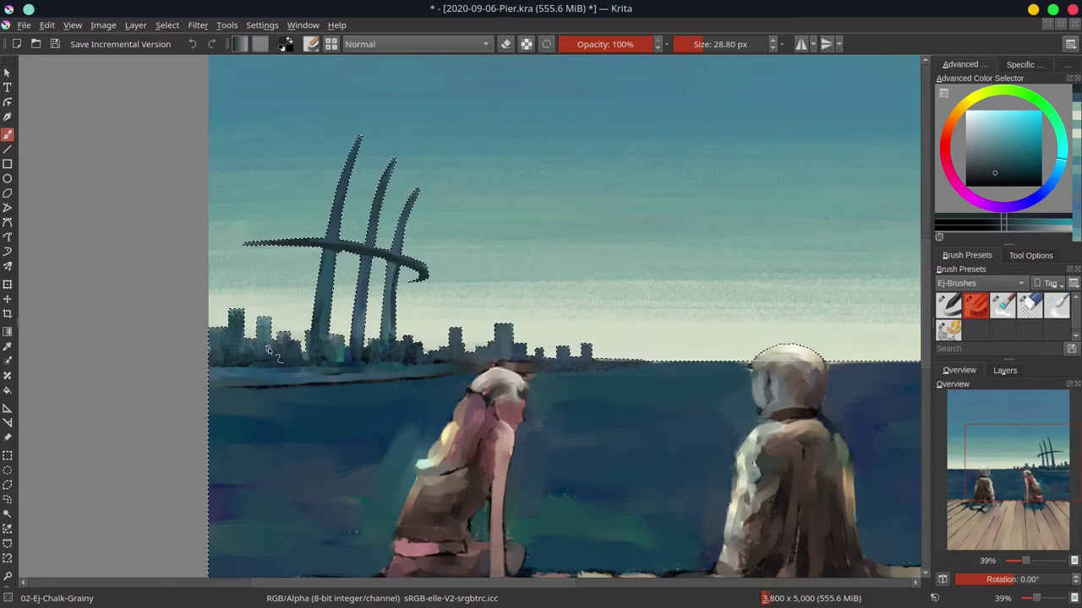
Step: Switch the brush to Color Dodge and brighten the skyline buildings with sampled blue-teal at 21.63 px
{"action": "left_click", "coordinate": [415, 45]}
{"action": "left_click", "coordinate": [412, 67]}
{"action": "left_click_drag", "start_coordinate": [236, 320], "coordinate": [243, 348]}
{"action": "left_click", "coordinate": [263, 329], "text": "ctrl"}
{"action": "left_click_drag", "start_coordinate": [410, 343], "coordinate": [425, 335]}
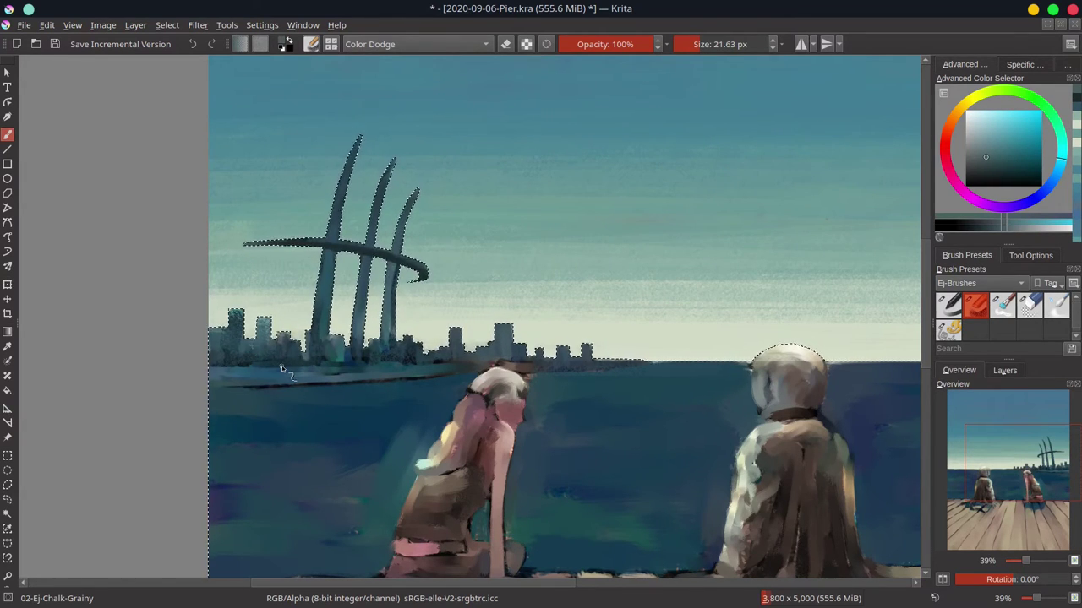
Step: Add glowing Color Dodge highlights along the shoreline and building bases in a muted yellow, enlarging the brush to 39.32 px
{"action": "left_click", "coordinate": [960, 110]}
{"action": "mouse_move", "coordinate": [254, 336]}
{"action": "left_mouse_down"}
{"action": "mouse_move", "coordinate": [213, 343]}
{"action": "mouse_move", "coordinate": [238, 344]}
{"action": "mouse_move", "coordinate": [272, 387]}
{"action": "mouse_move", "coordinate": [280, 375]}
{"action": "mouse_move", "coordinate": [529, 370]}
{"action": "left_mouse_up"}
{"action": "key", "text": "bracketright"}
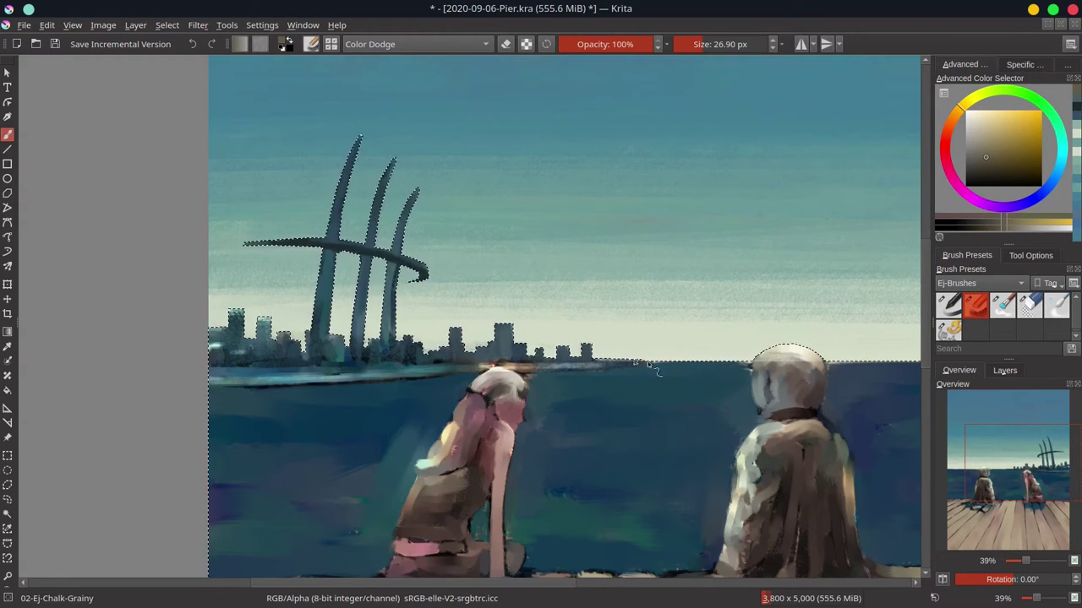
{"action": "key", "text": "bracketright"}
{"action": "left_click_drag", "start_coordinate": [254, 360], "coordinate": [275, 359]}
{"action": "mouse_move", "coordinate": [252, 369]}
{"action": "left_mouse_down"}
{"action": "mouse_move", "coordinate": [226, 371]}
{"action": "mouse_move", "coordinate": [298, 382]}
{"action": "mouse_move", "coordinate": [230, 381]}
{"action": "mouse_move", "coordinate": [321, 378]}
{"action": "left_mouse_up"}
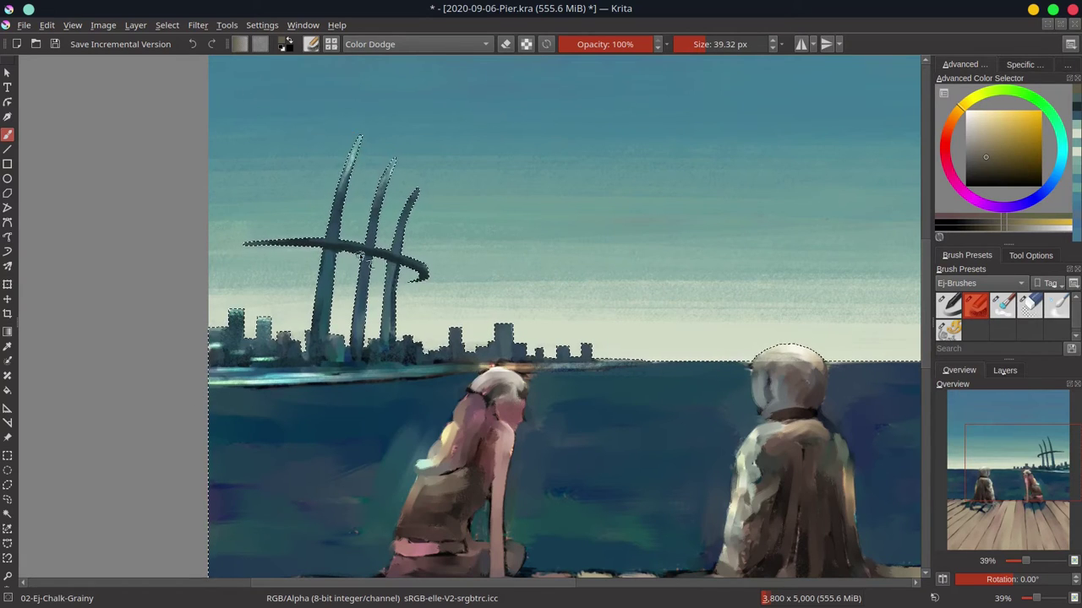
Step: Brighten the curved towers and crossbar with Color Dodge strokes, plus small building highlights at 17.79 px
{"action": "left_click_drag", "start_coordinate": [320, 273], "coordinate": [317, 338]}
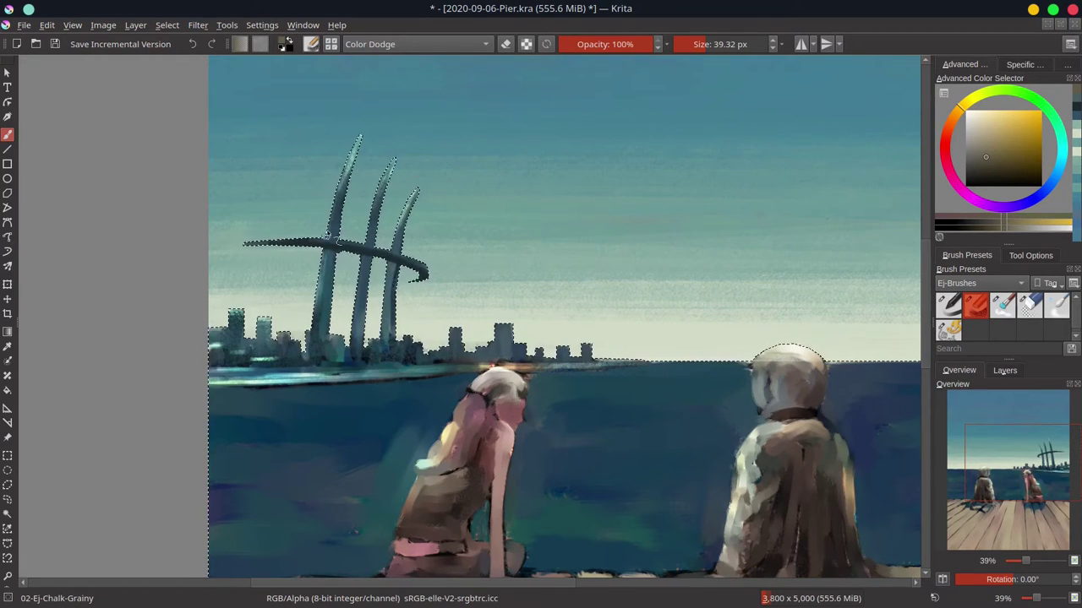
{"action": "mouse_move", "coordinate": [366, 271]}
{"action": "left_mouse_down"}
{"action": "mouse_move", "coordinate": [356, 330]}
{"action": "mouse_move", "coordinate": [385, 331]}
{"action": "left_mouse_up"}
{"action": "mouse_move", "coordinate": [318, 264]}
{"action": "left_mouse_down"}
{"action": "mouse_move", "coordinate": [297, 241]}
{"action": "mouse_move", "coordinate": [424, 269]}
{"action": "left_mouse_up"}
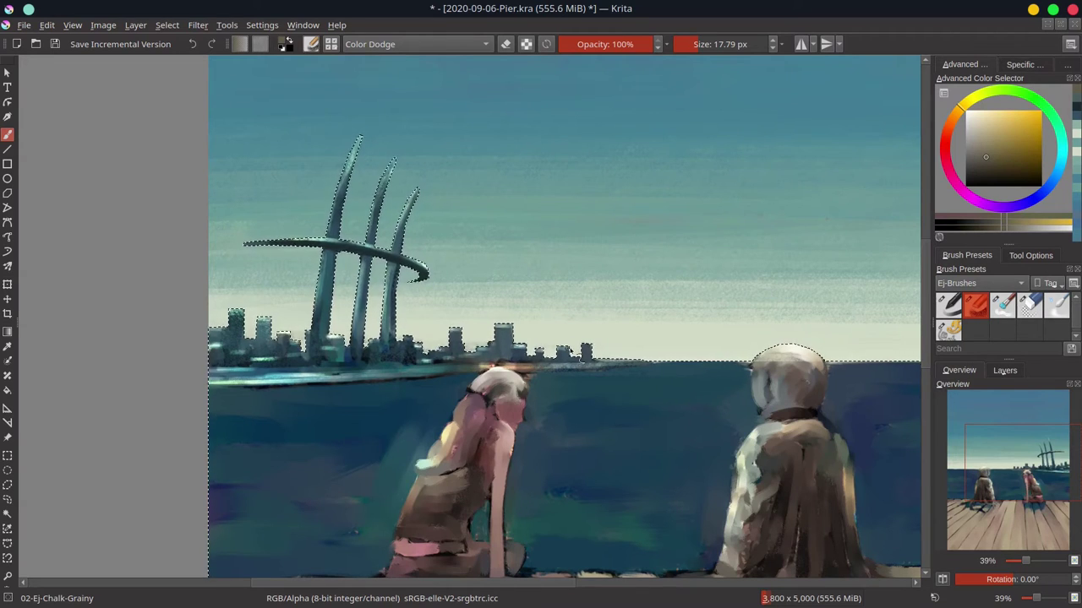
Step: Return the brush to Normal and tone down the orange glow on the shoreline behind the figure's head with sampled teal
{"action": "left_click", "coordinate": [418, 44]}
{"action": "left_click", "coordinate": [380, 83]}
{"action": "left_click", "coordinate": [439, 367], "text": "ctrl"}
{"action": "left_click_drag", "start_coordinate": [483, 365], "coordinate": [549, 369]}
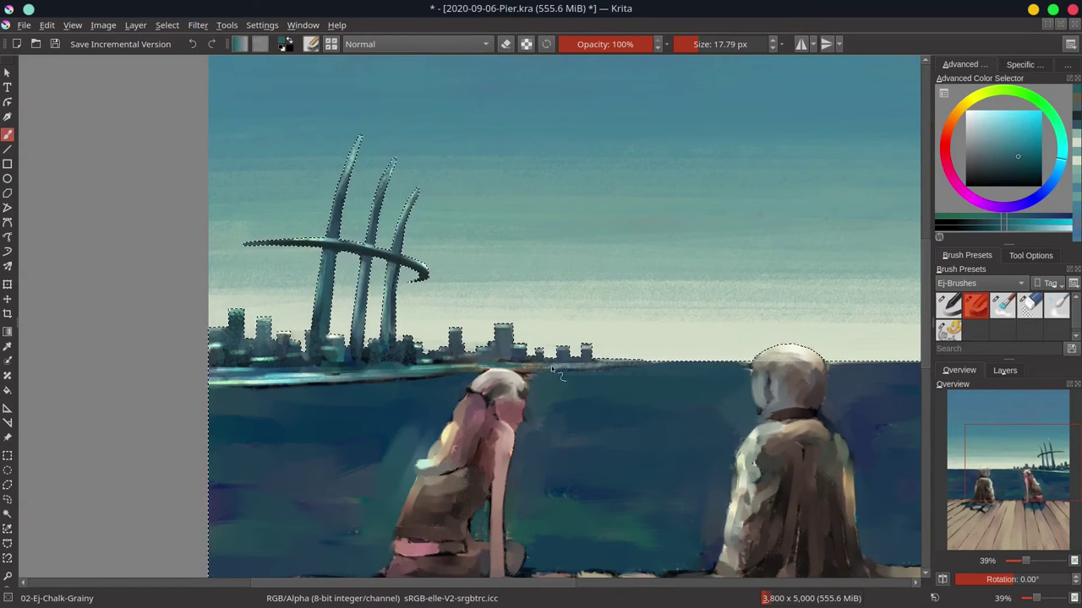
Step: Brighten the towers further in Color Dodge with the brush at 23.91 px, and clear the selection
{"action": "key", "text": "x"}
{"action": "left_click", "coordinate": [414, 44]}
{"action": "left_click", "coordinate": [389, 92]}
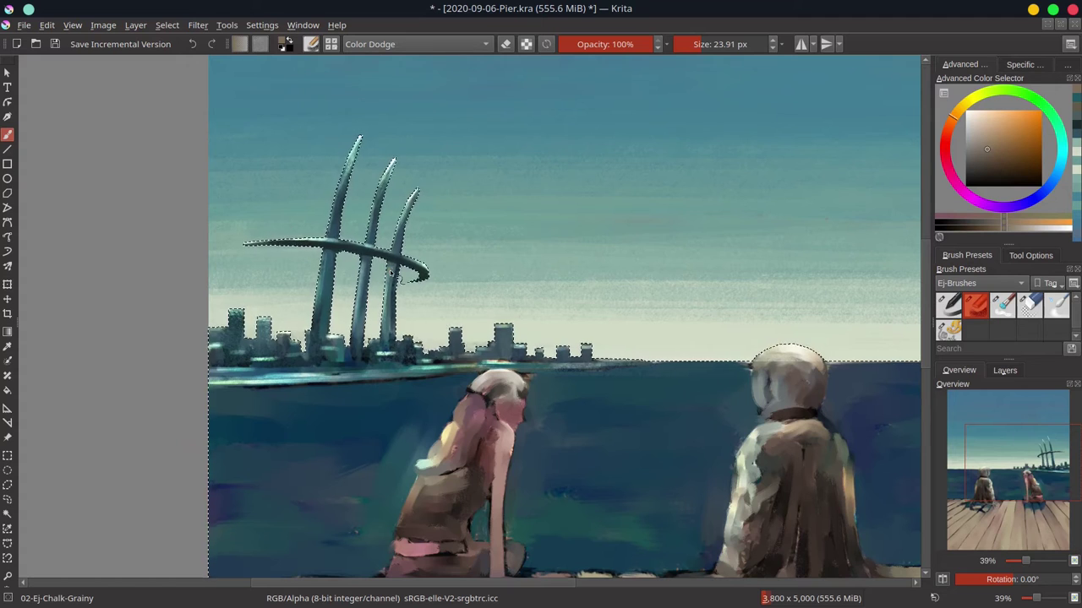
{"action": "left_click", "coordinate": [170, 28]}
{"action": "left_click", "coordinate": [187, 59]}
Step: Mirror the canvas view horizontally and save the painting
{"action": "scroll", "coordinate": [600, 393], "scroll_direction": "down", "scroll_amount": 3}
{"action": "scroll", "coordinate": [710, 463], "scroll_direction": "down", "scroll_amount": 1}
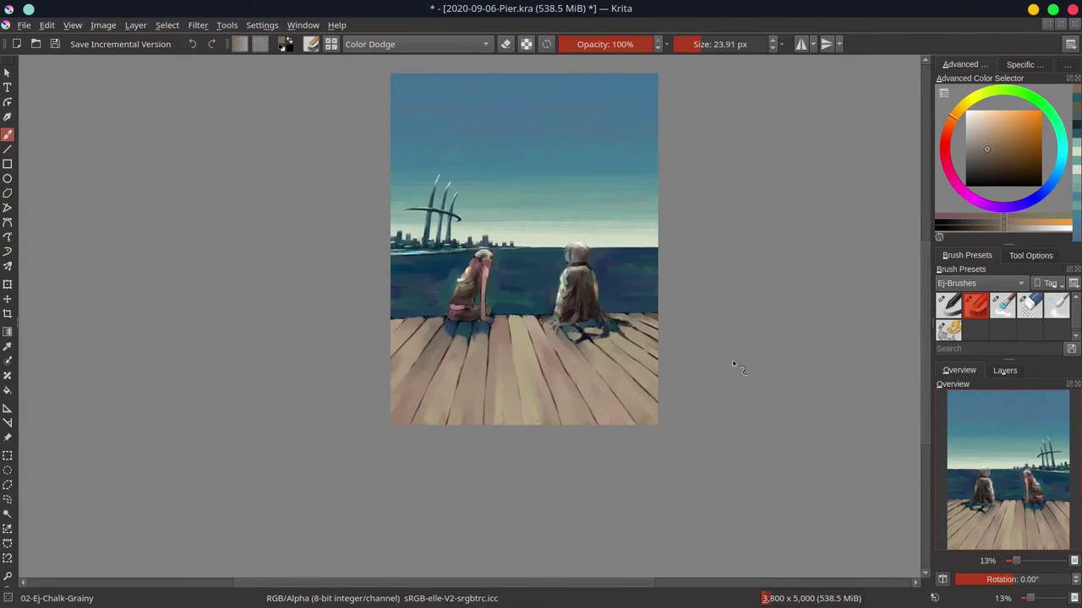
{"action": "left_click", "coordinate": [943, 581]}
{"action": "left_click", "coordinate": [57, 45]}
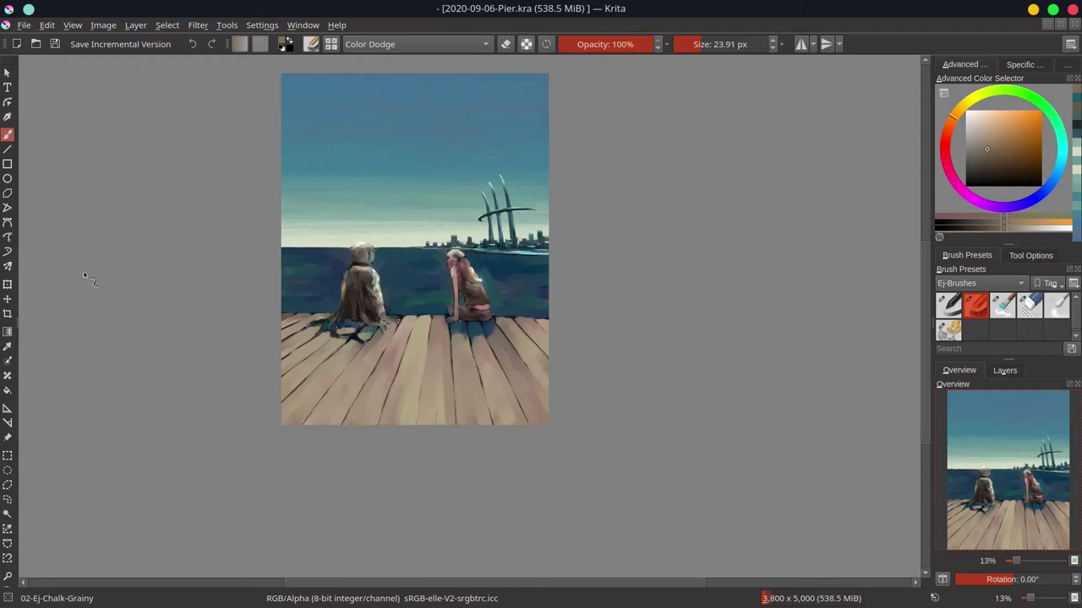
Step: Make a rectangular selection over the water around the cloaked figure, from the horizon down to the pier edge
{"action": "scroll", "coordinate": [353, 221], "scroll_direction": "up", "scroll_amount": 4}
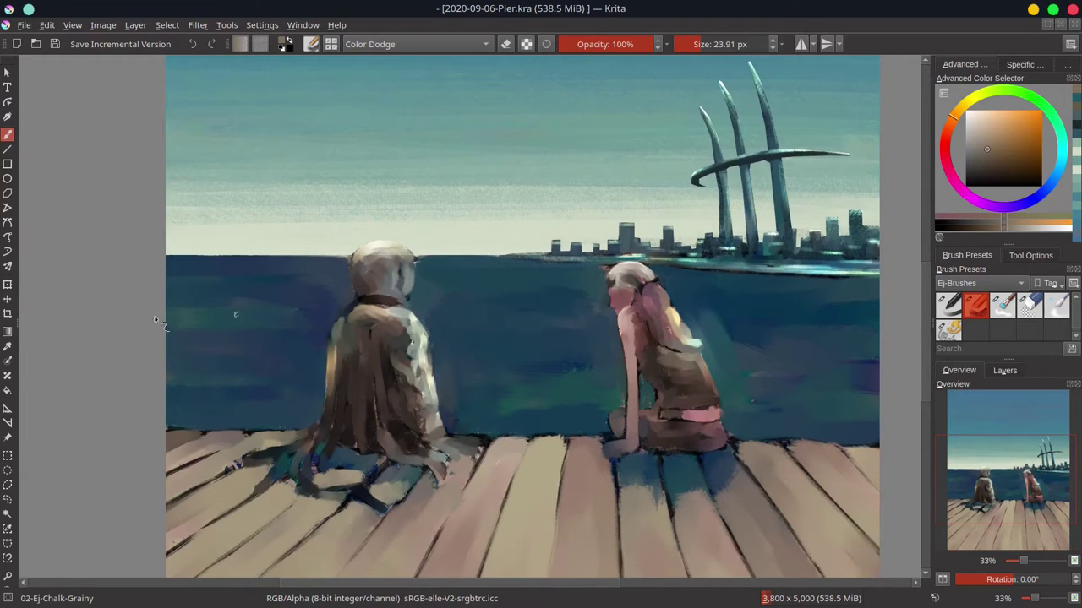
{"action": "key", "text": "ctrl+r"}
{"action": "left_click_drag", "start_coordinate": [160, 255], "coordinate": [524, 427]}
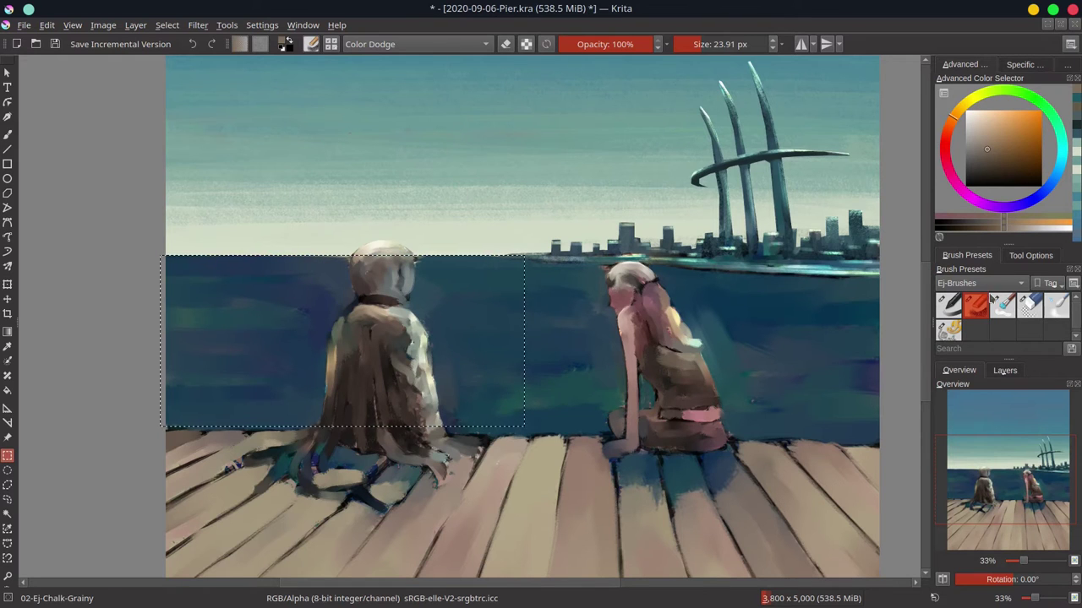
Step: Subtract the cloaked figure's outline from the water selection with the Polygonal Selection tool
{"action": "left_click", "coordinate": [349, 257]}
{"action": "left_click", "coordinate": [355, 295]}
{"action": "left_click", "coordinate": [319, 426]}
{"action": "left_click", "coordinate": [331, 450]}
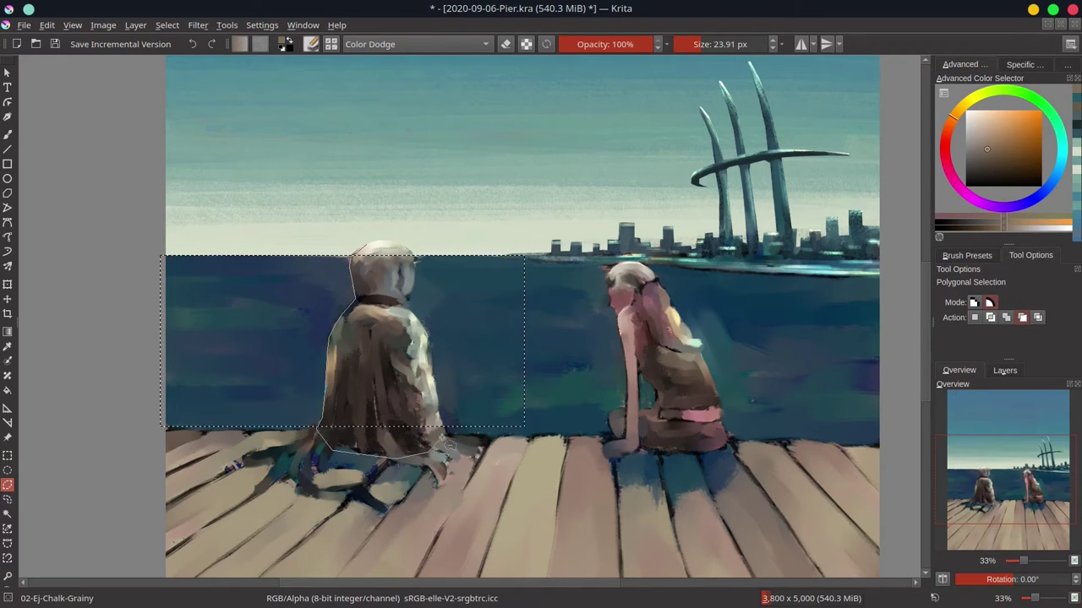
{"action": "left_click", "coordinate": [437, 395]}
{"action": "left_click", "coordinate": [432, 348]}
{"action": "left_click", "coordinate": [426, 329]}
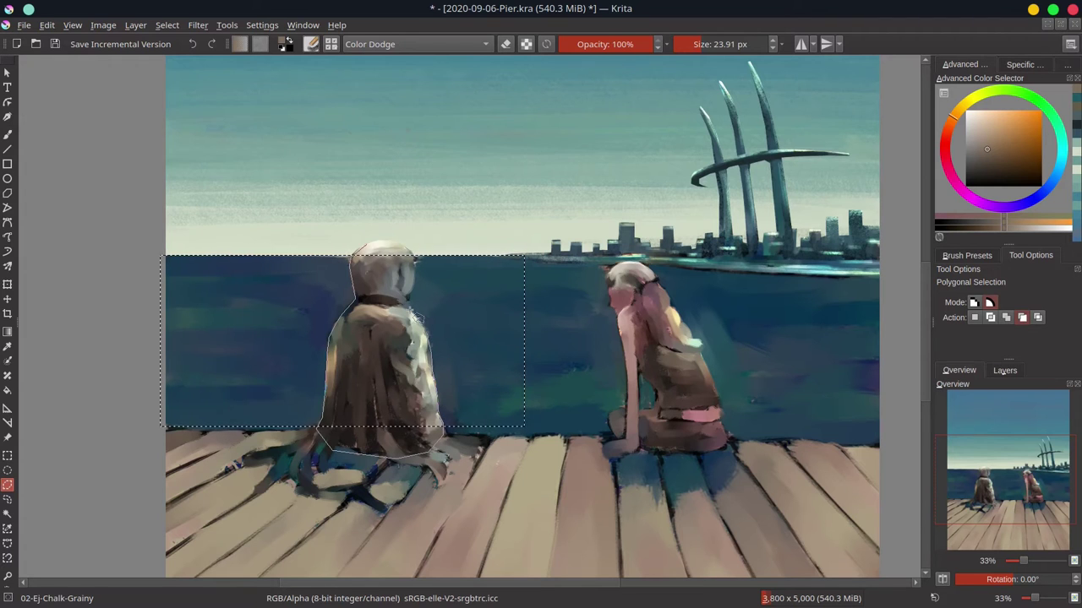
{"action": "left_click", "coordinate": [409, 300]}
{"action": "double_click", "coordinate": [414, 252]}
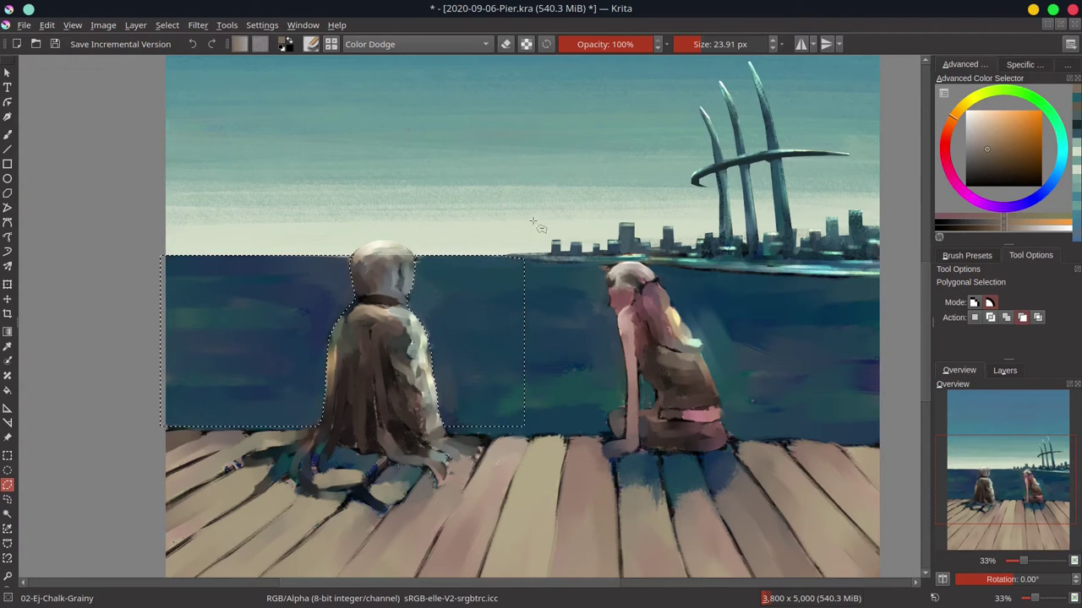
Step: Switch the polygonal selection to add mode and extend the water selection down to the pier edge beside the cloaked figure
{"action": "left_click", "coordinate": [1006, 318]}
{"action": "left_click", "coordinate": [189, 408]}
{"action": "left_click", "coordinate": [156, 427]}
{"action": "left_click", "coordinate": [203, 432]}
{"action": "left_click", "coordinate": [248, 434]}
{"action": "left_click", "coordinate": [287, 431]}
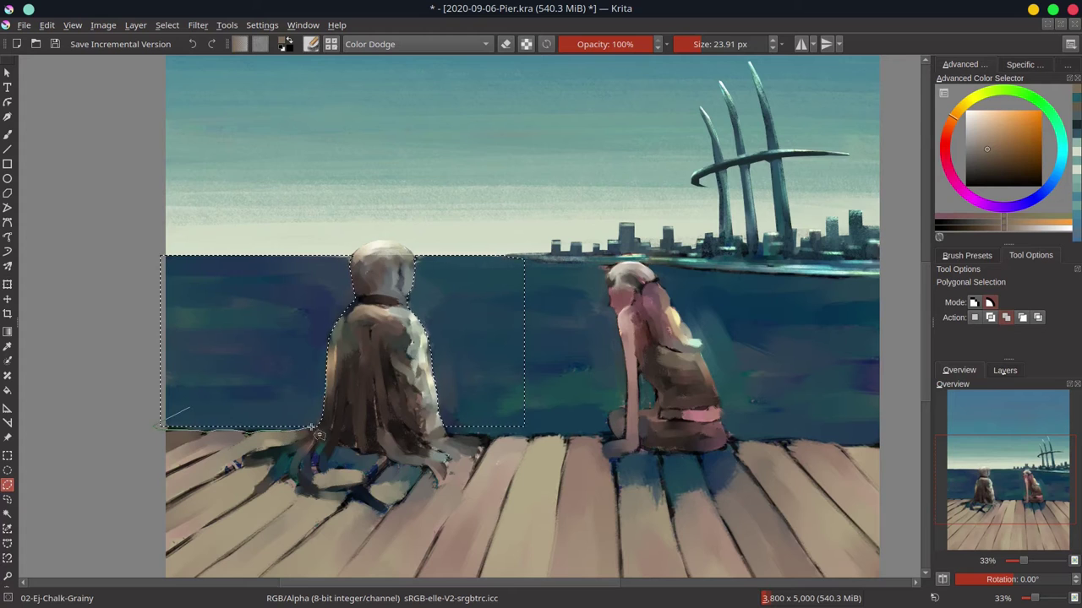
{"action": "double_click", "coordinate": [311, 430]}
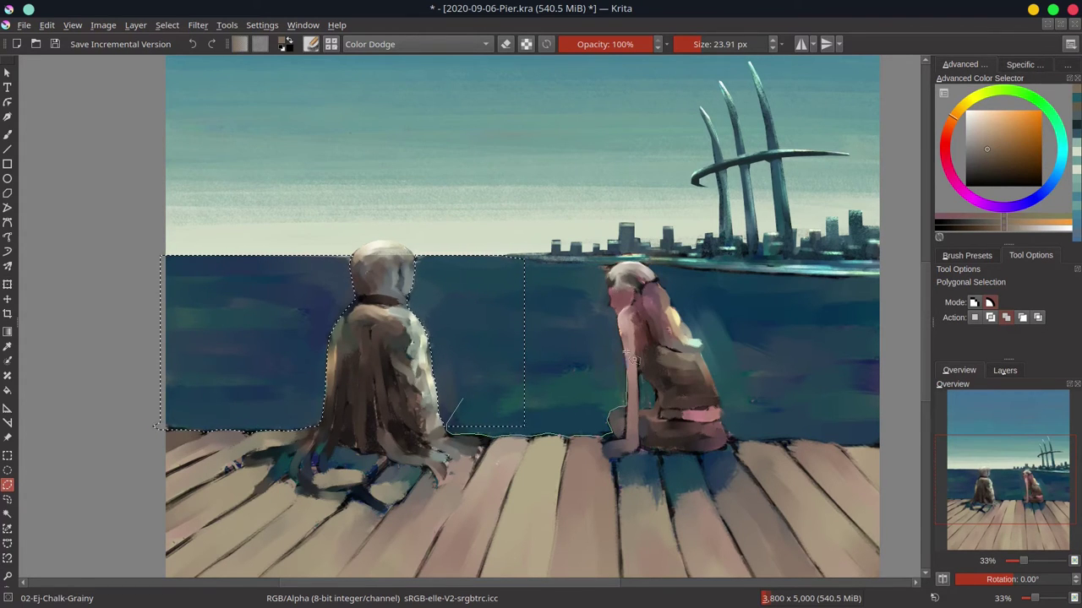
Step: Add the water between the two figures to the selection, following the pink-armed figure's front up to the shoreline
{"action": "left_click", "coordinate": [622, 332]}
{"action": "left_click", "coordinate": [617, 316]}
{"action": "left_click", "coordinate": [610, 306]}
{"action": "left_click", "coordinate": [610, 298]}
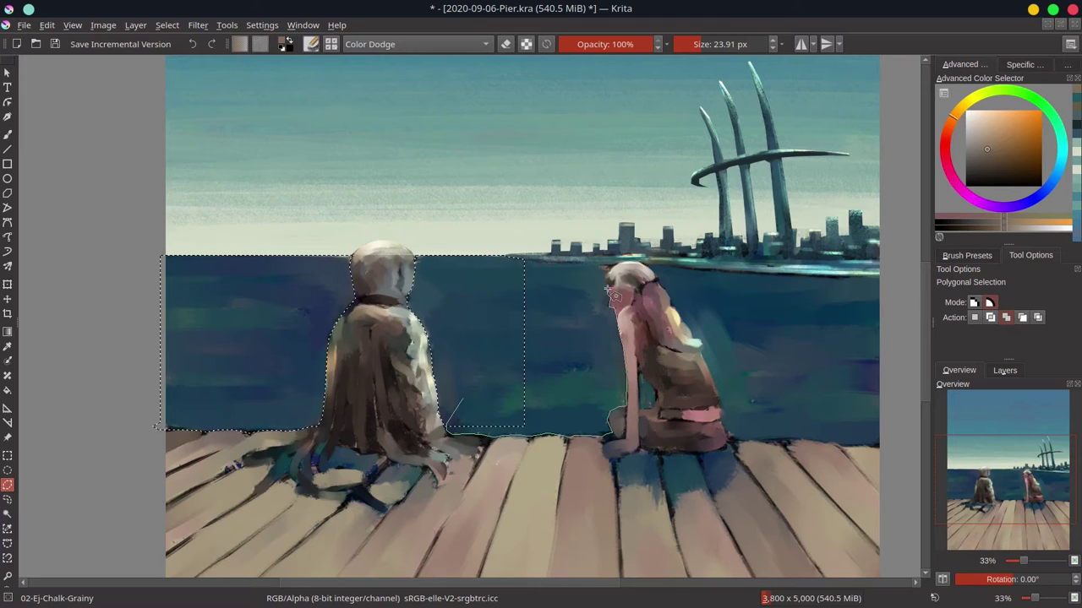
{"action": "left_click", "coordinate": [607, 268]}
{"action": "double_click", "coordinate": [507, 258]}
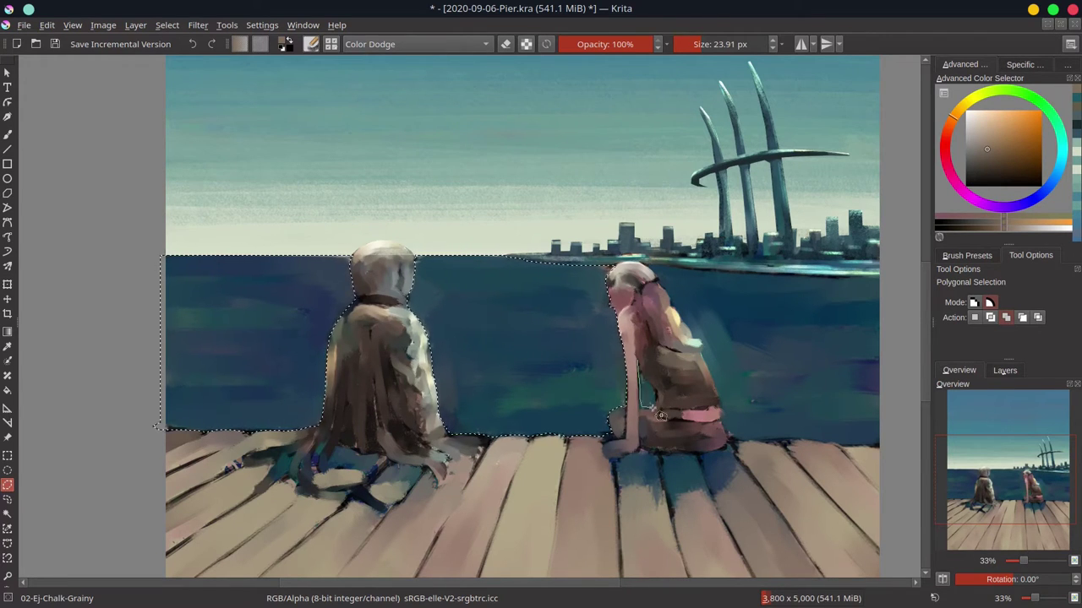
Step: Add the arm gap and the water behind the pink-armed figure to the selection, following pier and shore, and save the painting
{"action": "left_click", "coordinate": [652, 278]}
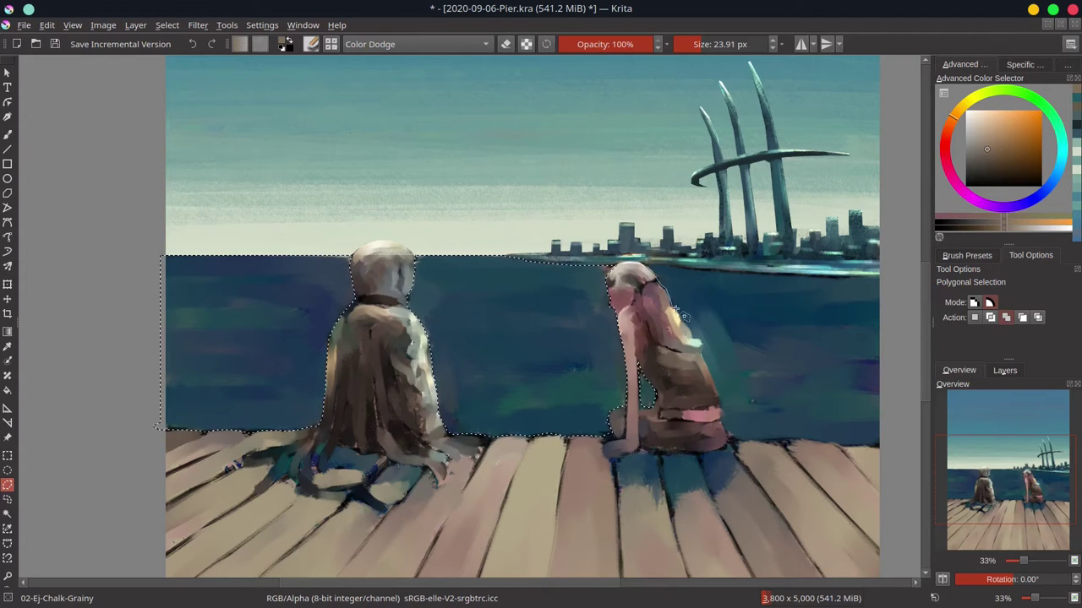
{"action": "left_click", "coordinate": [693, 340]}
{"action": "left_click", "coordinate": [703, 340]}
{"action": "left_click", "coordinate": [702, 353]}
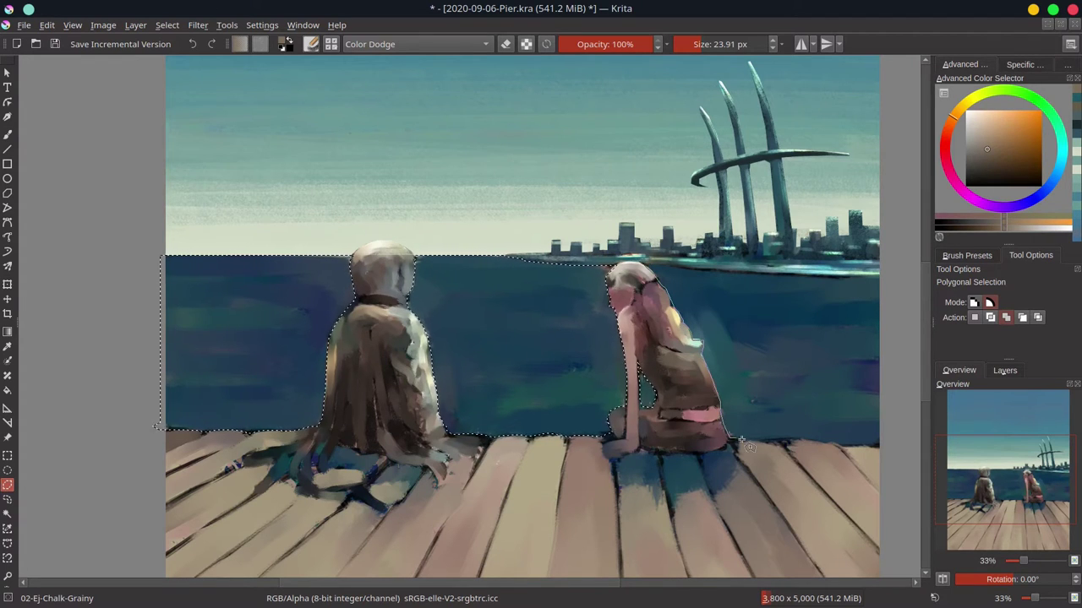
{"action": "left_click", "coordinate": [785, 441]}
{"action": "left_click", "coordinate": [892, 446]}
{"action": "left_click", "coordinate": [898, 275]}
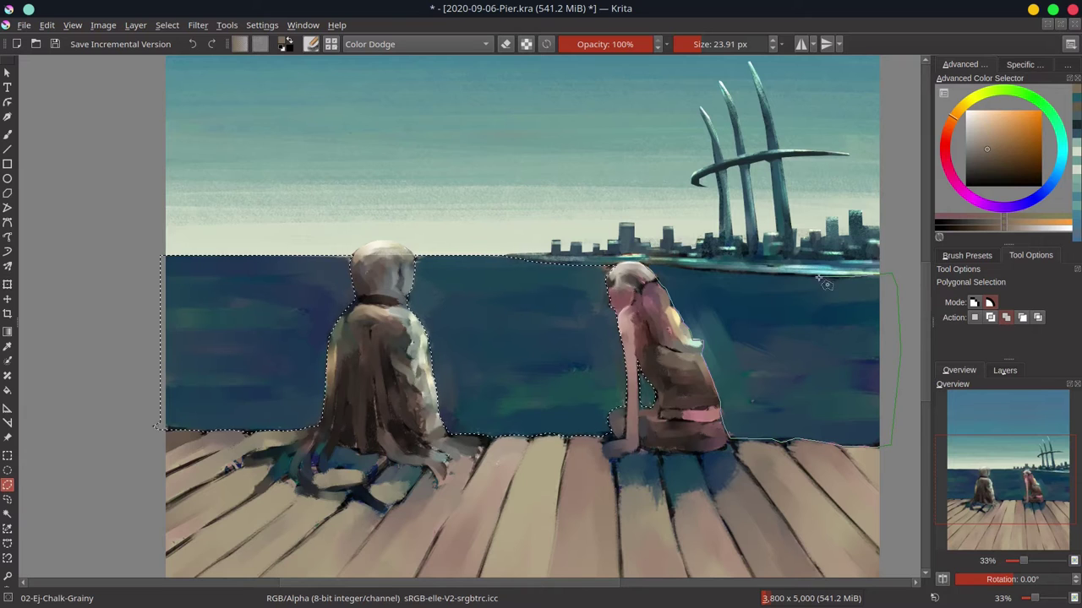
{"action": "left_click", "coordinate": [818, 277]}
{"action": "left_click", "coordinate": [708, 271]}
{"action": "left_click", "coordinate": [654, 274]}
{"action": "scroll", "coordinate": [609, 375], "scroll_direction": "down", "scroll_amount": 3}
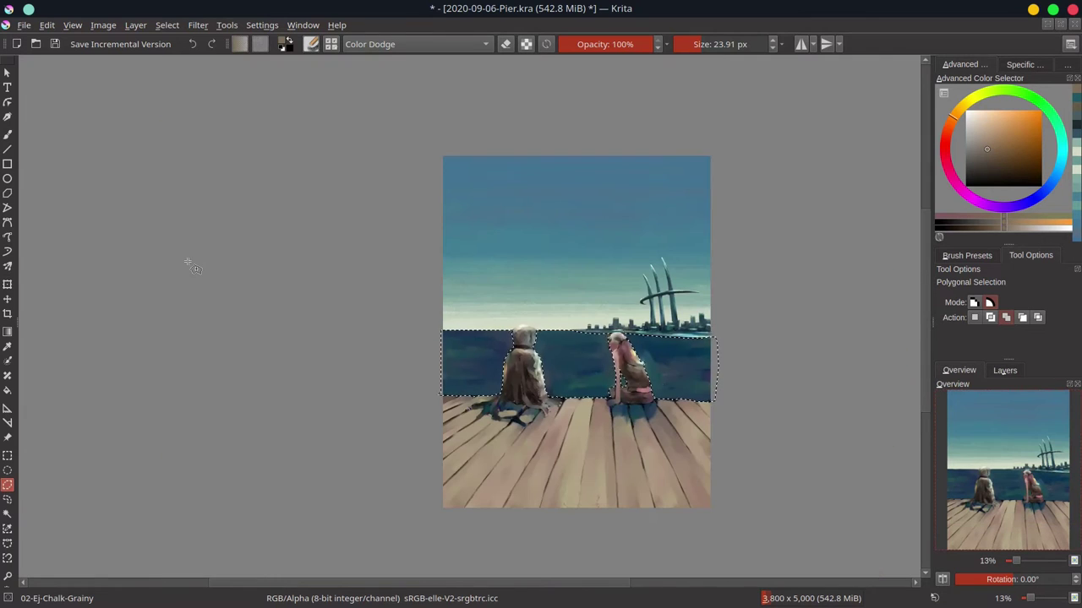
{"action": "key", "text": "ctrl+s"}
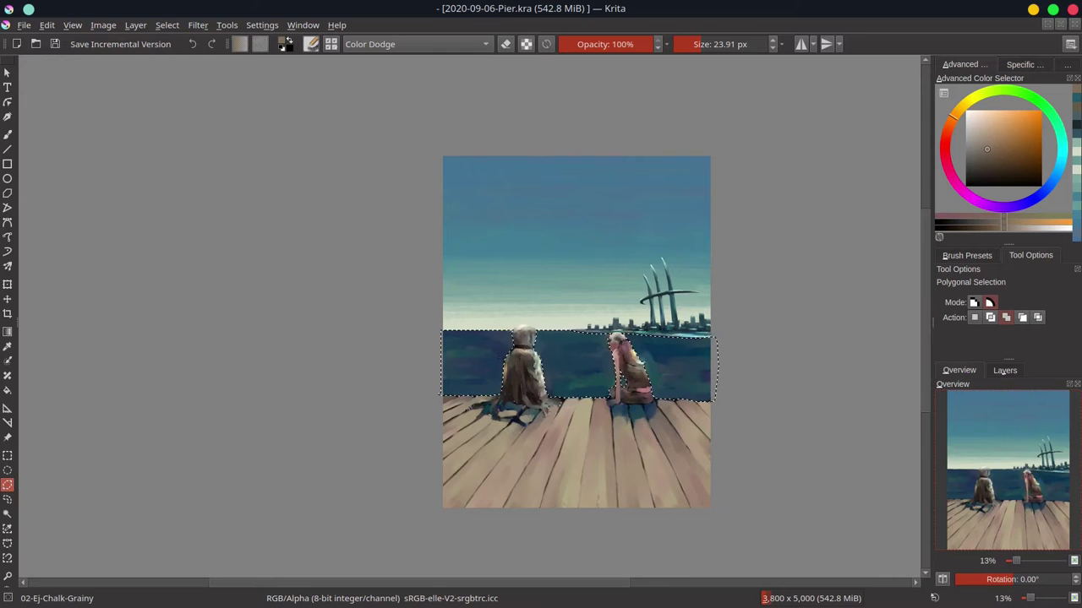
Step: Set the chalk brush to Normal at 73.92 px and paint a lighter strip along the water's horizon with sampled colours
{"action": "key", "text": "b"}
{"action": "left_click", "coordinate": [591, 371], "text": "ctrl"}
{"action": "left_click", "coordinate": [485, 345], "text": "ctrl"}
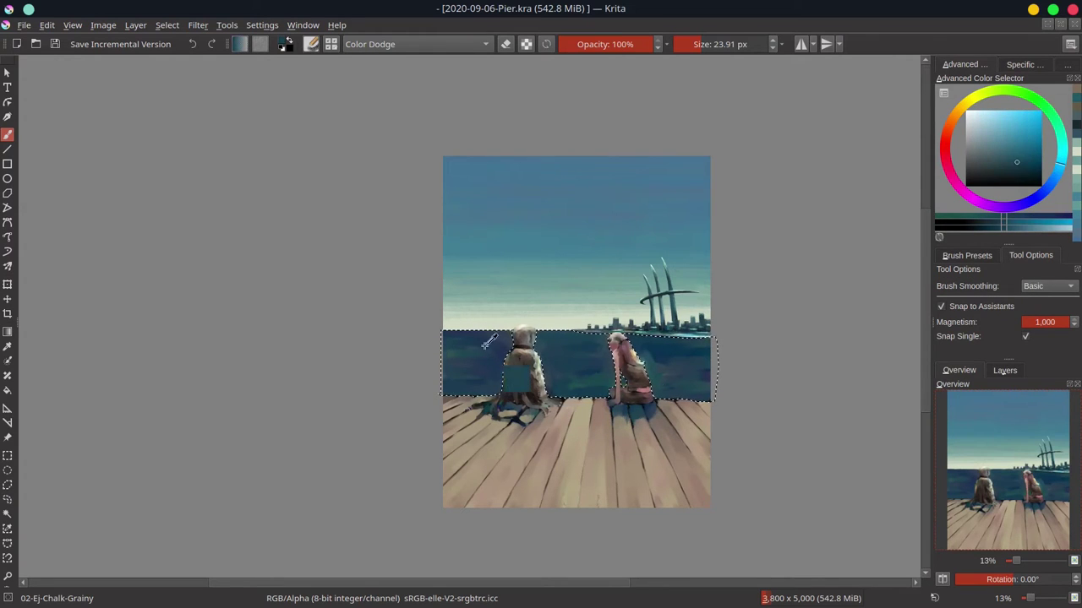
{"action": "left_click", "coordinate": [509, 294], "text": "ctrl"}
{"action": "left_click", "coordinate": [1009, 158]}
{"action": "left_click_drag", "start_coordinate": [510, 327], "coordinate": [533, 329]}
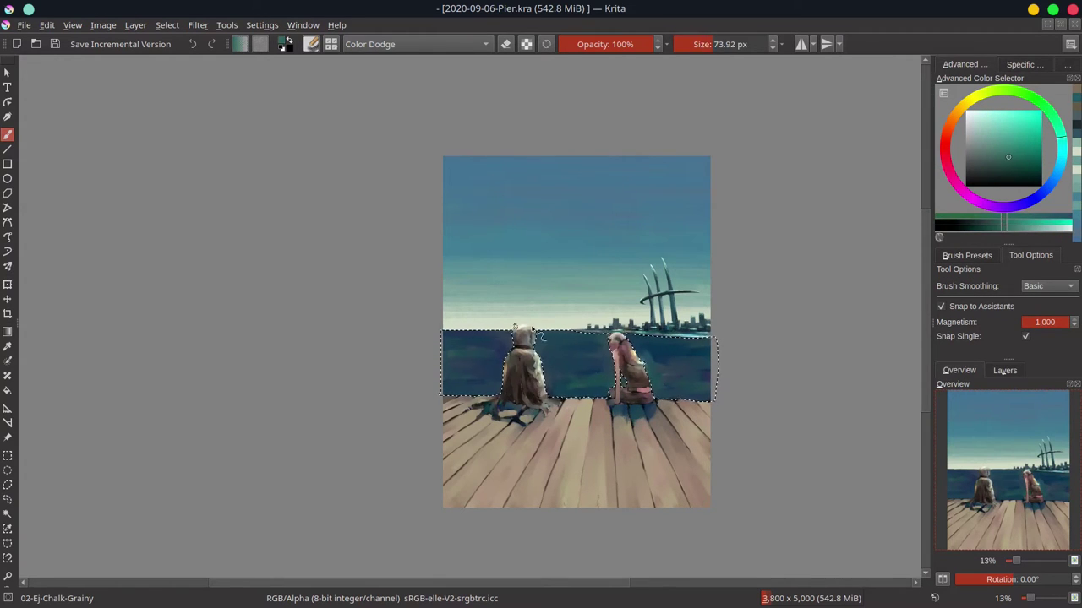
{"action": "left_click", "coordinate": [972, 255]}
{"action": "left_click", "coordinate": [413, 44]}
{"action": "left_click_drag", "start_coordinate": [439, 334], "coordinate": [562, 336]}
{"action": "left_click", "coordinate": [410, 116]}
{"action": "left_click", "coordinate": [487, 337], "text": "ctrl"}
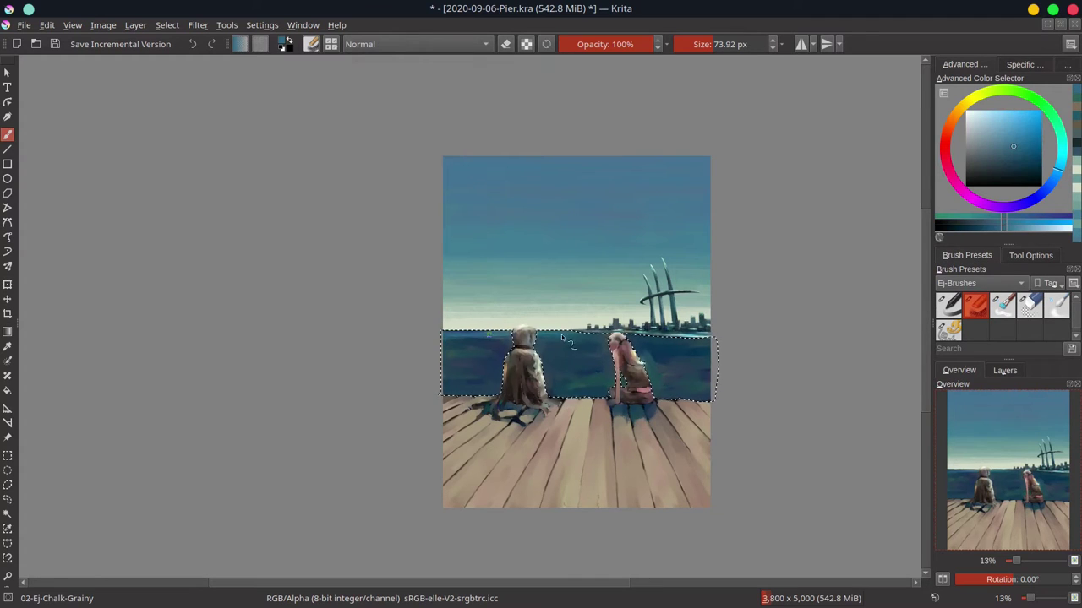
Step: Paint horizontal strokes across the upper water in sampled blues, enlarging the brush to 95.25 px
{"action": "left_click", "coordinate": [486, 345], "text": "ctrl"}
{"action": "left_click", "coordinate": [553, 338], "text": "ctrl"}
{"action": "left_click_drag", "start_coordinate": [423, 345], "coordinate": [708, 341]}
{"action": "mouse_move", "coordinate": [603, 344]}
{"action": "left_mouse_down"}
{"action": "mouse_move", "coordinate": [462, 347]}
{"action": "mouse_move", "coordinate": [639, 370]}
{"action": "left_mouse_up"}
{"action": "left_click", "coordinate": [472, 353], "text": "ctrl"}
{"action": "left_click", "coordinate": [597, 348], "text": "ctrl"}
{"action": "mouse_move", "coordinate": [541, 356]}
{"action": "left_mouse_down"}
{"action": "mouse_move", "coordinate": [729, 356]}
{"action": "mouse_move", "coordinate": [541, 353]}
{"action": "left_mouse_up"}
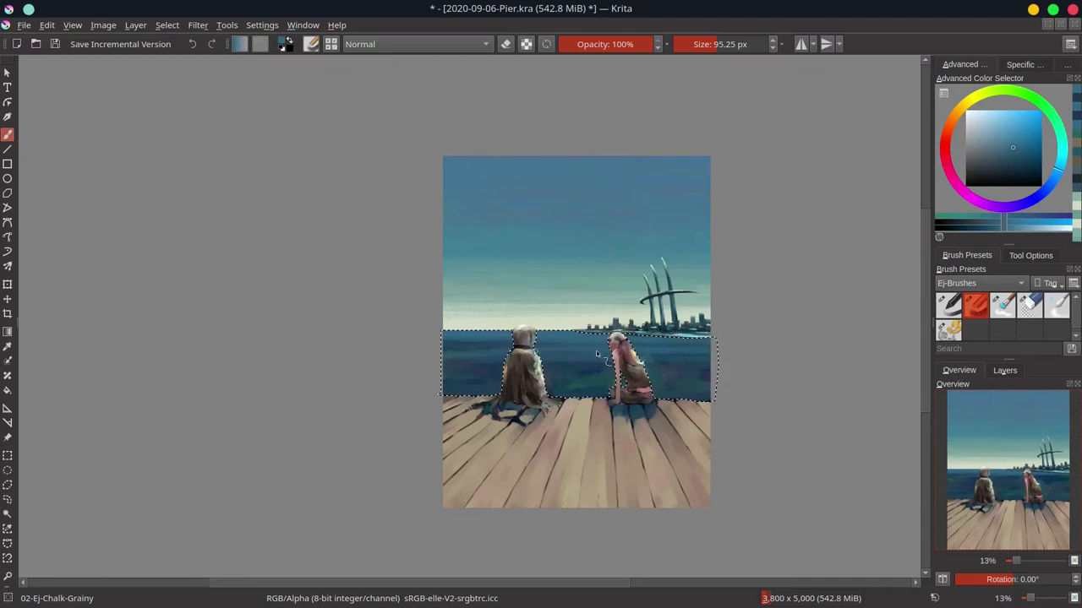
Step: Smooth the water behind the pink-armed figure with horizontal strokes in sampled dark blues
{"action": "left_click", "coordinate": [668, 350], "text": "ctrl"}
{"action": "mouse_move", "coordinate": [706, 344]}
{"action": "left_mouse_down"}
{"action": "mouse_move", "coordinate": [557, 368]}
{"action": "mouse_move", "coordinate": [629, 380]}
{"action": "left_mouse_up"}
{"action": "left_click", "coordinate": [560, 382], "text": "ctrl"}
{"action": "left_click", "coordinate": [480, 365], "text": "ctrl"}
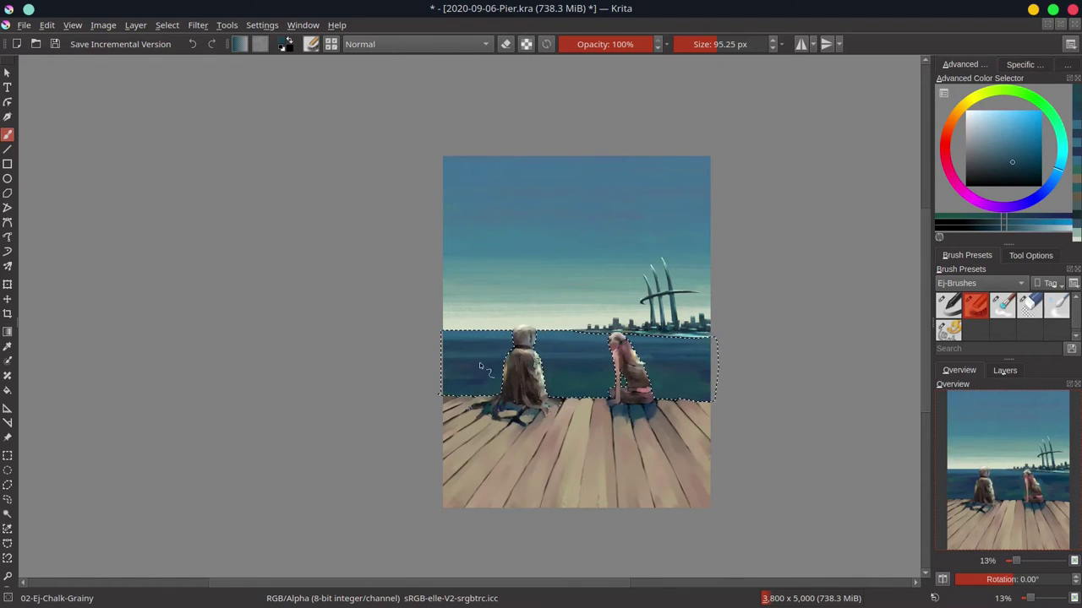
{"action": "left_click", "coordinate": [668, 356], "text": "ctrl"}
{"action": "mouse_move", "coordinate": [708, 355]}
{"action": "left_mouse_down"}
{"action": "mouse_move", "coordinate": [564, 350]}
{"action": "mouse_move", "coordinate": [704, 356]}
{"action": "left_mouse_up"}
Step: Blend the water beside the cloaked figure and between the figures with horizontal strokes in sampled blues
{"action": "left_click", "coordinate": [486, 355], "text": "ctrl"}
{"action": "left_click", "coordinate": [467, 359], "text": "ctrl"}
{"action": "left_click_drag", "start_coordinate": [406, 354], "coordinate": [500, 361]}
{"action": "left_click", "coordinate": [459, 357], "text": "ctrl"}
{"action": "left_click", "coordinate": [583, 336], "text": "ctrl"}
{"action": "left_click_drag", "start_coordinate": [592, 351], "coordinate": [465, 362]}
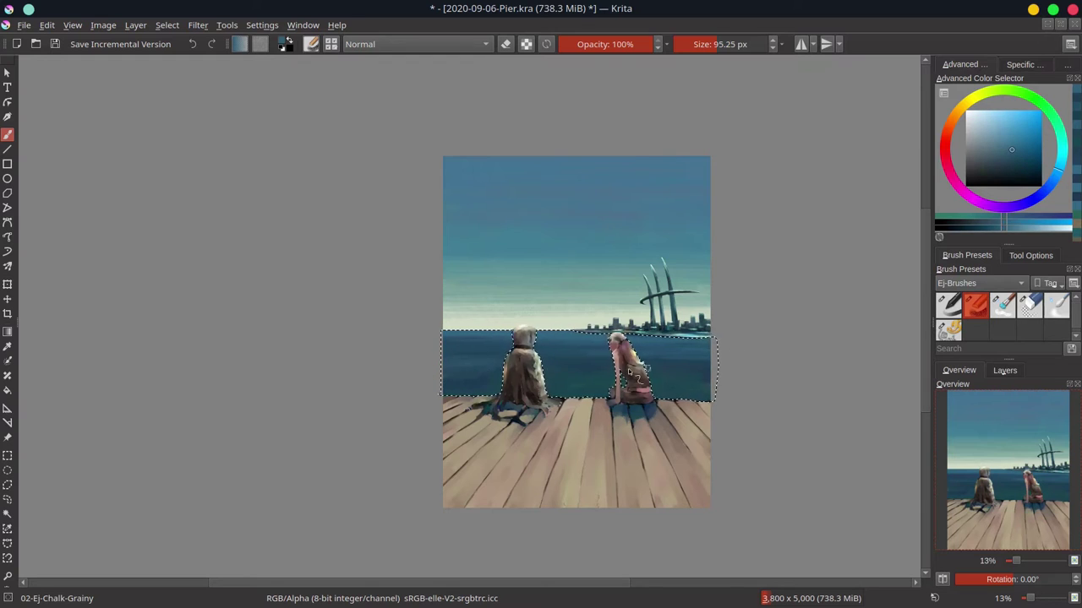
Step: Darken and even out the lower water towards the pier edge with broad strokes in sampled deep blues
{"action": "left_click_drag", "start_coordinate": [635, 374], "coordinate": [717, 363]}
{"action": "left_click", "coordinate": [595, 357], "text": "ctrl"}
{"action": "mouse_move", "coordinate": [595, 357]}
{"action": "left_mouse_down"}
{"action": "mouse_move", "coordinate": [481, 385]}
{"action": "mouse_move", "coordinate": [405, 382]}
{"action": "left_mouse_up"}
{"action": "left_click", "coordinate": [481, 385], "text": "ctrl"}
{"action": "left_click", "coordinate": [487, 386], "text": "ctrl"}
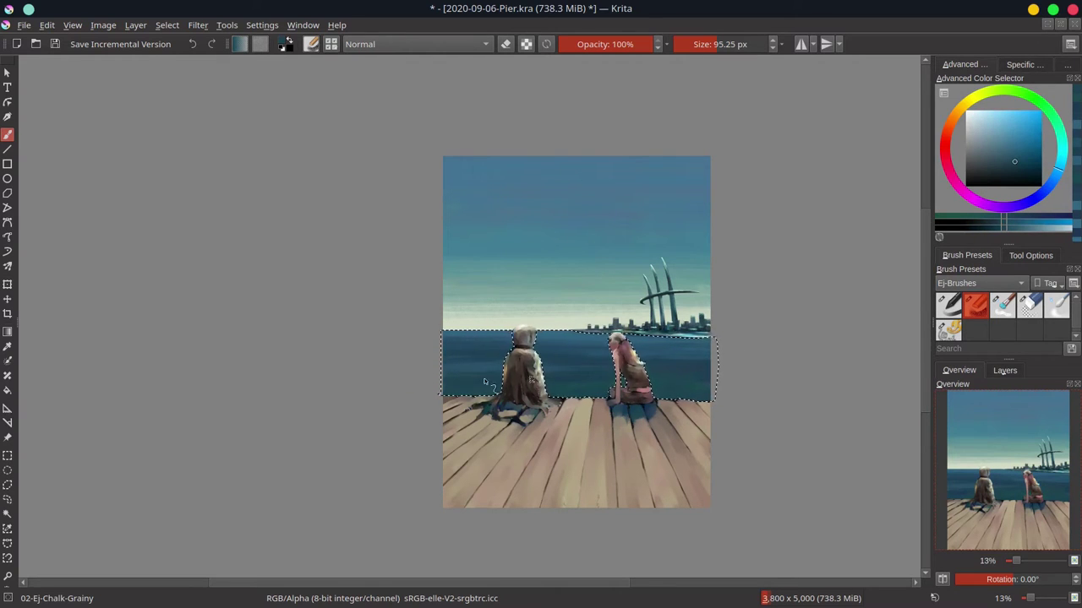
{"action": "left_click_drag", "start_coordinate": [493, 389], "coordinate": [590, 394]}
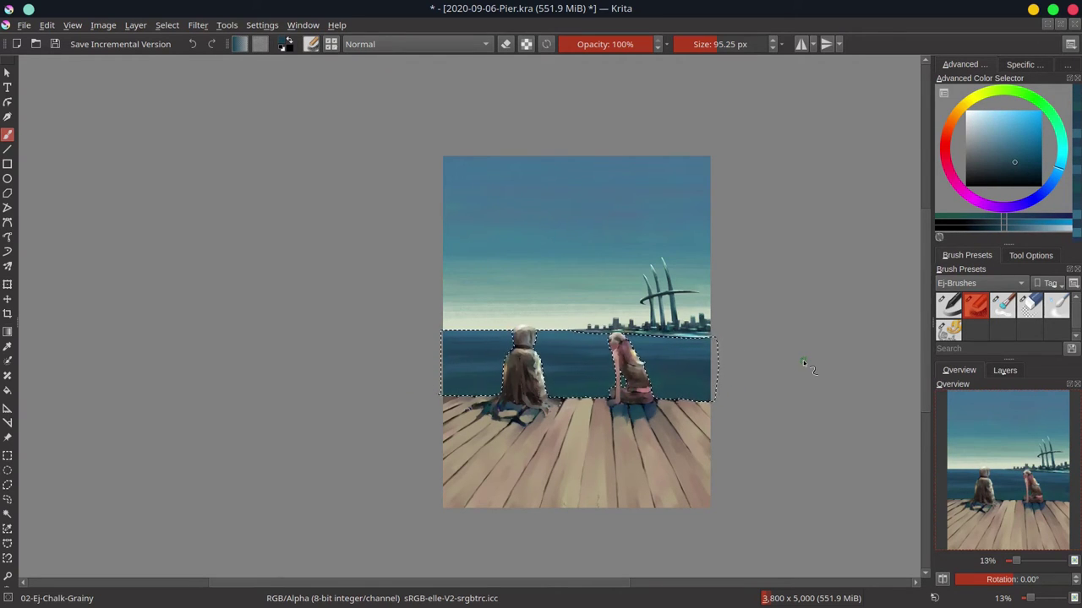
Step: Clear the water selection and save the painting with the canvas view zoomed out and mirrored
{"action": "left_click", "coordinate": [167, 27]}
{"action": "left_click", "coordinate": [184, 62]}
{"action": "scroll", "coordinate": [269, 202], "scroll_direction": "down", "scroll_amount": 3}
{"action": "key", "text": "m"}
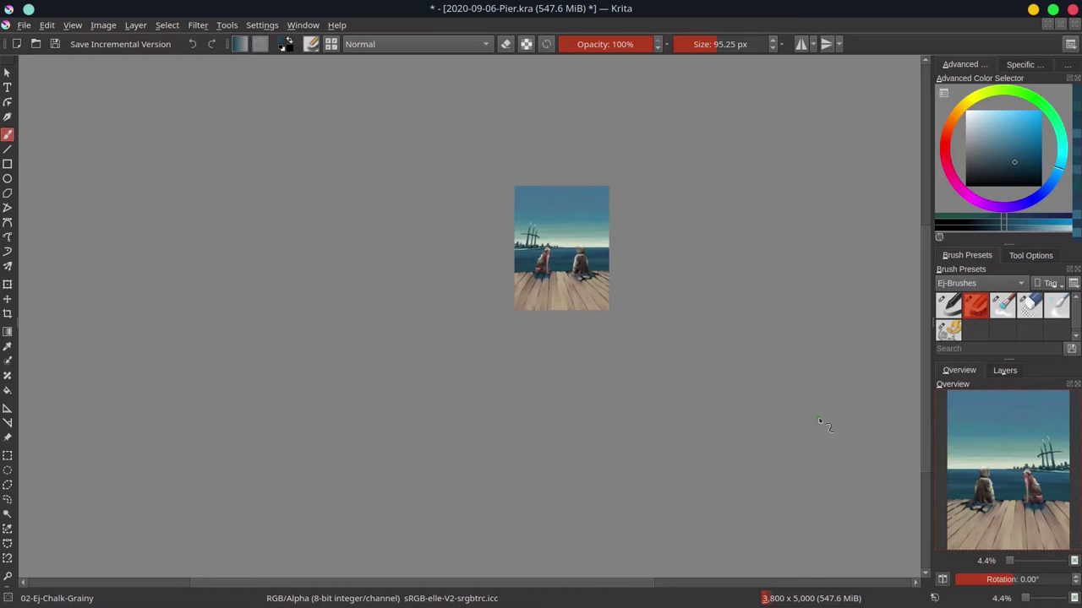
{"action": "left_click", "coordinate": [56, 49]}
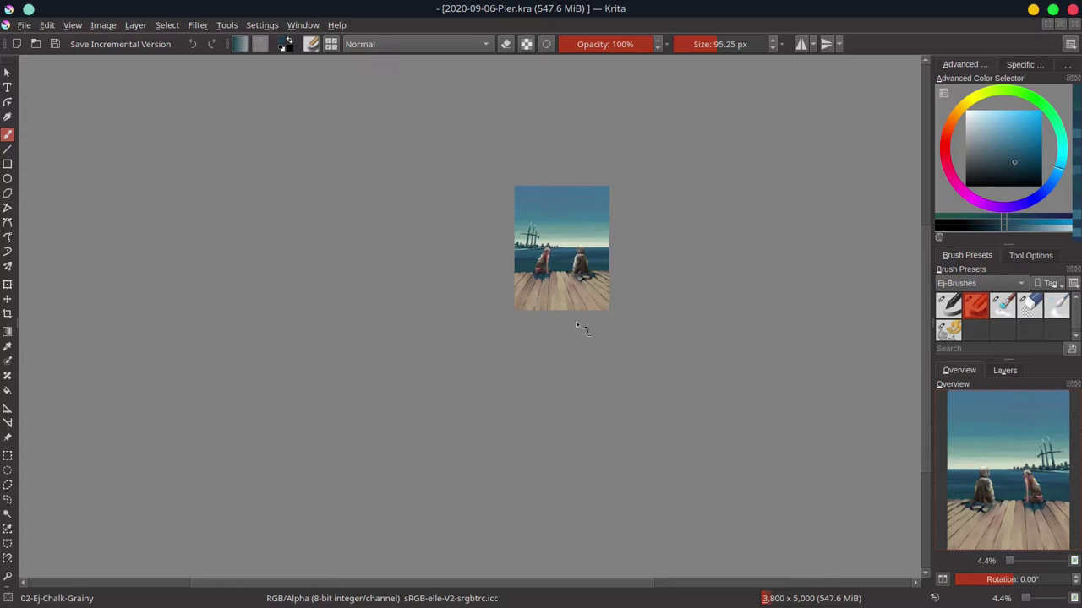
Step: Repaint the pier's lower-left planks along their seams in a sampled beige with the brush at 35.66 px
{"action": "left_click_drag", "start_coordinate": [535, 386], "coordinate": [528, 418]}
{"action": "left_click", "coordinate": [435, 459], "text": "ctrl"}
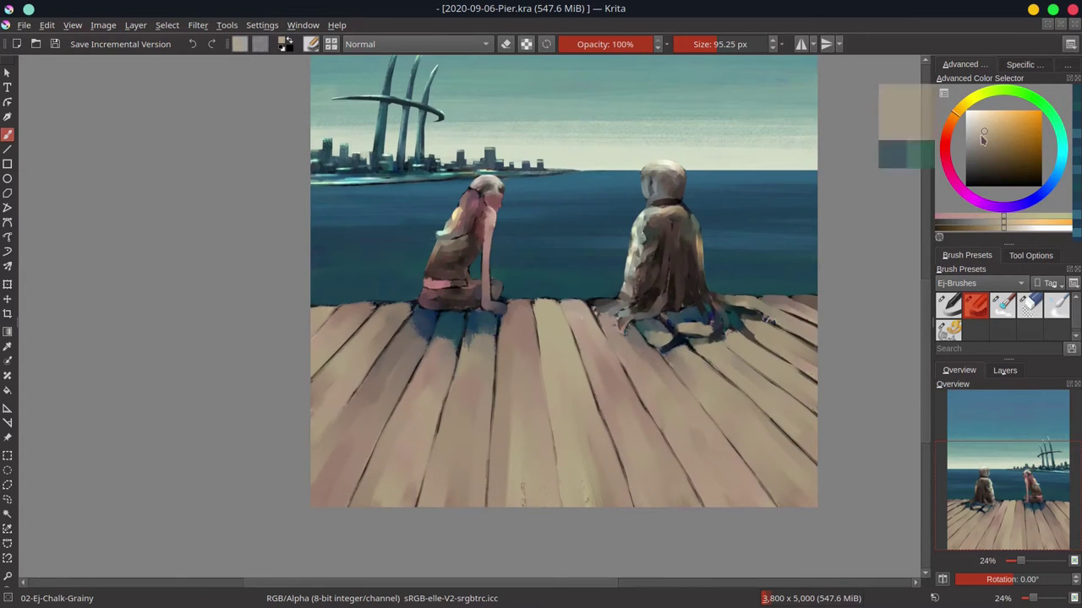
{"action": "left_click_drag", "start_coordinate": [385, 481], "coordinate": [377, 482], "text": "shift"}
{"action": "left_click_drag", "start_coordinate": [376, 460], "coordinate": [357, 497]}
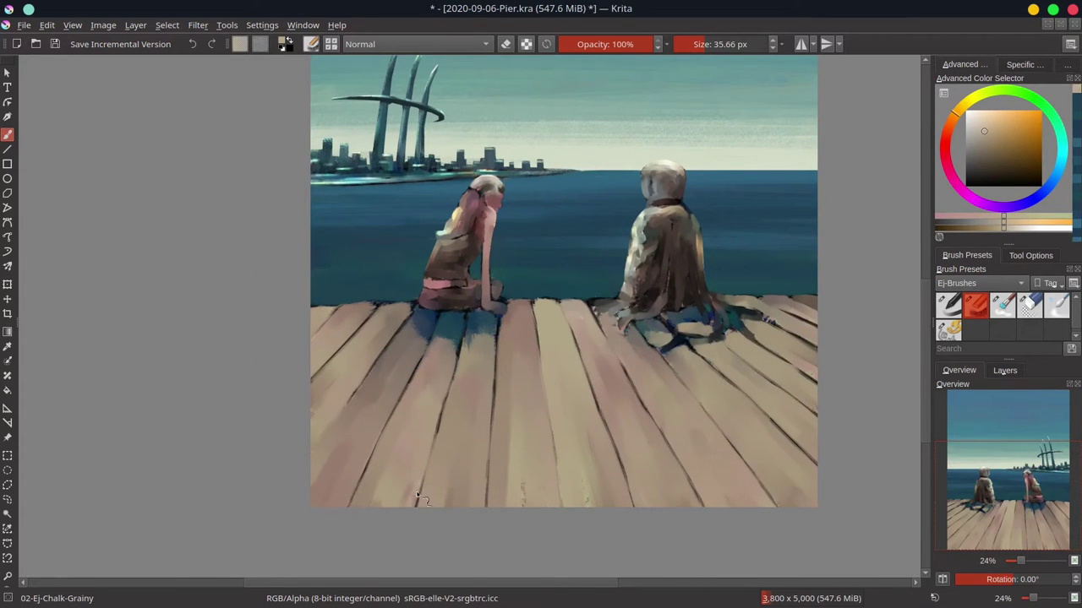
{"action": "left_click_drag", "start_coordinate": [367, 453], "coordinate": [340, 517]}
Step: Even out the planks and dark seams at the pier's left edge in sampled plank tones at 28.79 px
{"action": "mouse_move", "coordinate": [350, 404]}
{"action": "left_mouse_down"}
{"action": "mouse_move", "coordinate": [312, 448]}
{"action": "mouse_move", "coordinate": [341, 414]}
{"action": "mouse_move", "coordinate": [333, 386]}
{"action": "left_mouse_up"}
{"action": "left_click", "coordinate": [365, 386], "text": "ctrl"}
{"action": "left_click", "coordinate": [333, 414], "text": "ctrl"}
{"action": "left_click", "coordinate": [336, 414], "text": "ctrl"}
{"action": "left_click", "coordinate": [338, 399], "text": "ctrl"}
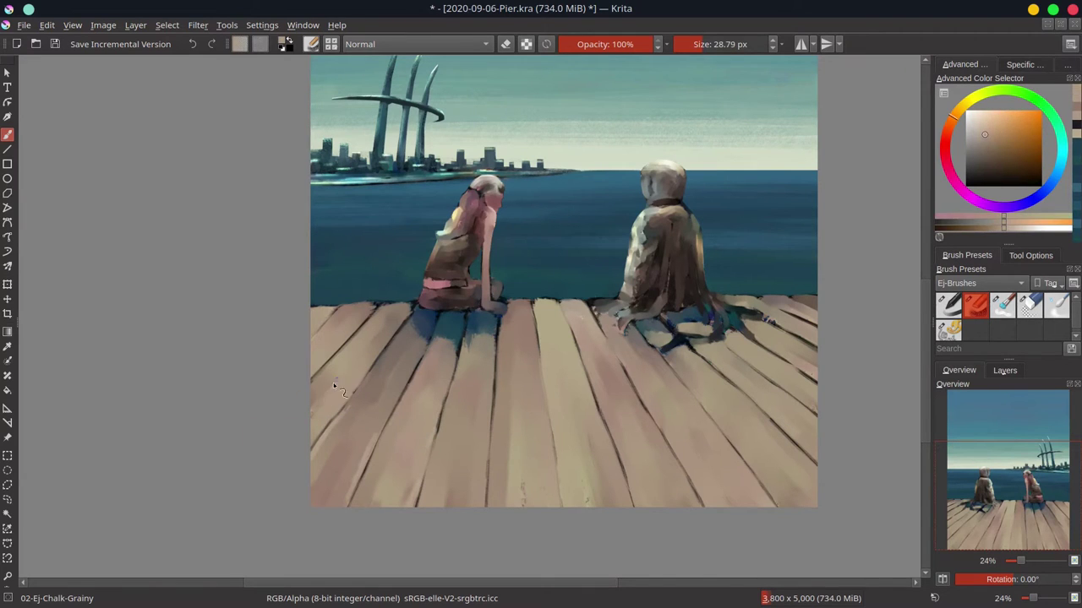
{"action": "left_click", "coordinate": [350, 318], "text": "ctrl"}
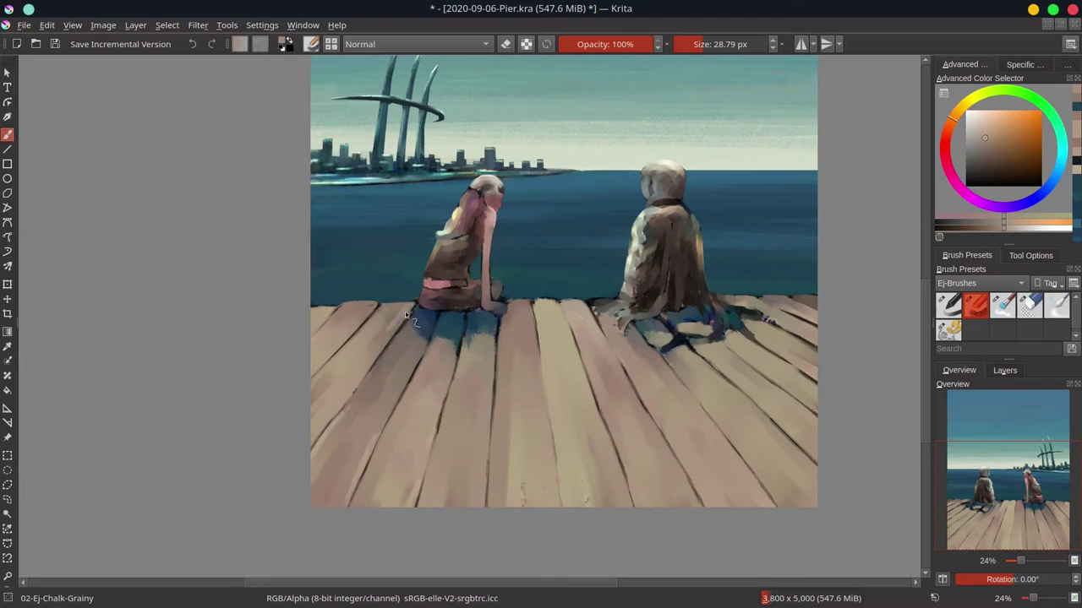
Step: Paint a shaded streak on the plank left of the pink-armed figure in sampled blue and brown tones at 24.33 px
{"action": "left_click", "coordinate": [423, 328], "text": "ctrl"}
{"action": "left_click_drag", "start_coordinate": [399, 332], "coordinate": [395, 332], "text": "shift"}
{"action": "left_click_drag", "start_coordinate": [395, 332], "coordinate": [364, 380]}
{"action": "left_click", "coordinate": [360, 326], "text": "ctrl"}
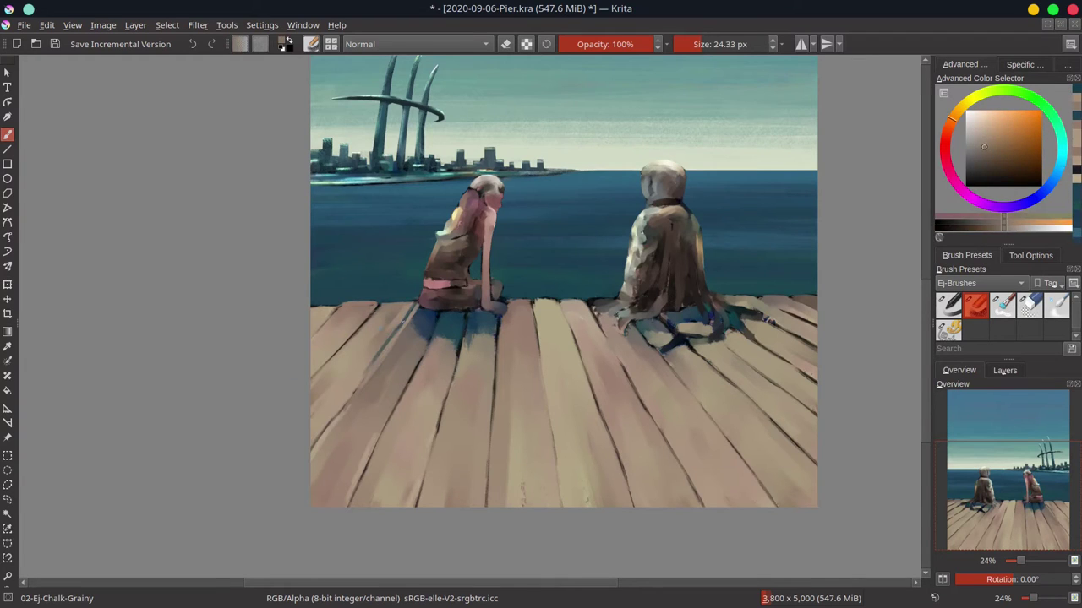
{"action": "left_click_drag", "start_coordinate": [380, 338], "coordinate": [357, 379]}
{"action": "left_click", "coordinate": [413, 373], "text": "ctrl"}
{"action": "left_click_drag", "start_coordinate": [409, 315], "coordinate": [353, 397]}
{"action": "left_click", "coordinate": [403, 334], "text": "ctrl"}
{"action": "left_click", "coordinate": [355, 372], "text": "ctrl"}
Step: Blend the shaded plank left of the pink-armed figure into its neighbours with sampled browns, enlarging the brush to 35.25 px
{"action": "mouse_move", "coordinate": [372, 348]}
{"action": "left_mouse_down"}
{"action": "mouse_move", "coordinate": [383, 325]}
{"action": "mouse_move", "coordinate": [363, 399]}
{"action": "mouse_move", "coordinate": [344, 411]}
{"action": "mouse_move", "coordinate": [377, 379]}
{"action": "left_mouse_up"}
{"action": "left_click", "coordinate": [359, 359], "text": "ctrl"}
{"action": "left_click", "coordinate": [369, 401], "text": "ctrl"}
{"action": "left_click", "coordinate": [382, 368], "text": "ctrl"}
{"action": "left_click", "coordinate": [426, 324], "text": "ctrl"}
{"action": "left_click", "coordinate": [416, 310], "text": "ctrl"}
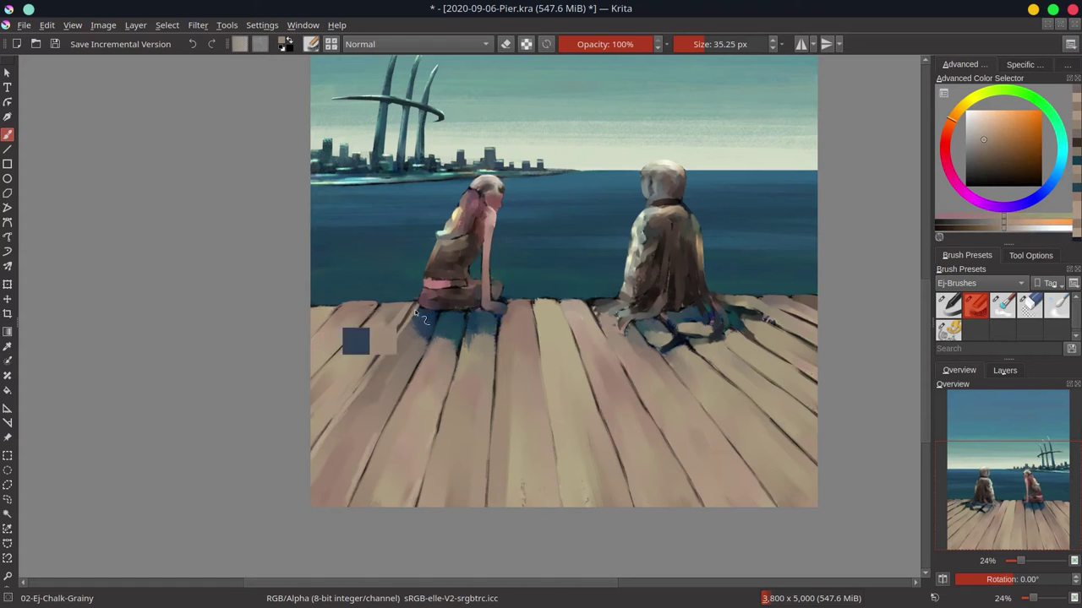
Step: Shorten and reshape the blue shadow under the pink-armed figure, alternating sampled dark blues and plank beiges at about 35.63 px
{"action": "left_click", "coordinate": [425, 319], "text": "ctrl"}
{"action": "mouse_move", "coordinate": [416, 313]}
{"action": "left_mouse_down"}
{"action": "mouse_move", "coordinate": [405, 338]}
{"action": "mouse_move", "coordinate": [421, 314]}
{"action": "mouse_move", "coordinate": [409, 326]}
{"action": "mouse_move", "coordinate": [426, 338]}
{"action": "mouse_move", "coordinate": [414, 339]}
{"action": "mouse_move", "coordinate": [418, 349]}
{"action": "mouse_move", "coordinate": [459, 333]}
{"action": "mouse_move", "coordinate": [443, 376]}
{"action": "mouse_move", "coordinate": [456, 325]}
{"action": "mouse_move", "coordinate": [443, 331]}
{"action": "mouse_move", "coordinate": [426, 370]}
{"action": "left_mouse_up"}
{"action": "left_click", "coordinate": [424, 337], "text": "ctrl"}
{"action": "left_click", "coordinate": [437, 336], "text": "ctrl"}
{"action": "left_click", "coordinate": [444, 377], "text": "ctrl"}
{"action": "mouse_move", "coordinate": [456, 335]}
{"action": "left_mouse_down"}
{"action": "mouse_move", "coordinate": [454, 350]}
{"action": "mouse_move", "coordinate": [445, 327]}
{"action": "left_mouse_up"}
{"action": "left_click", "coordinate": [439, 320], "text": "ctrl"}
{"action": "left_click", "coordinate": [448, 320], "text": "ctrl"}
{"action": "left_click", "coordinate": [475, 305], "text": "ctrl"}
{"action": "left_click", "coordinate": [464, 350], "text": "ctrl"}
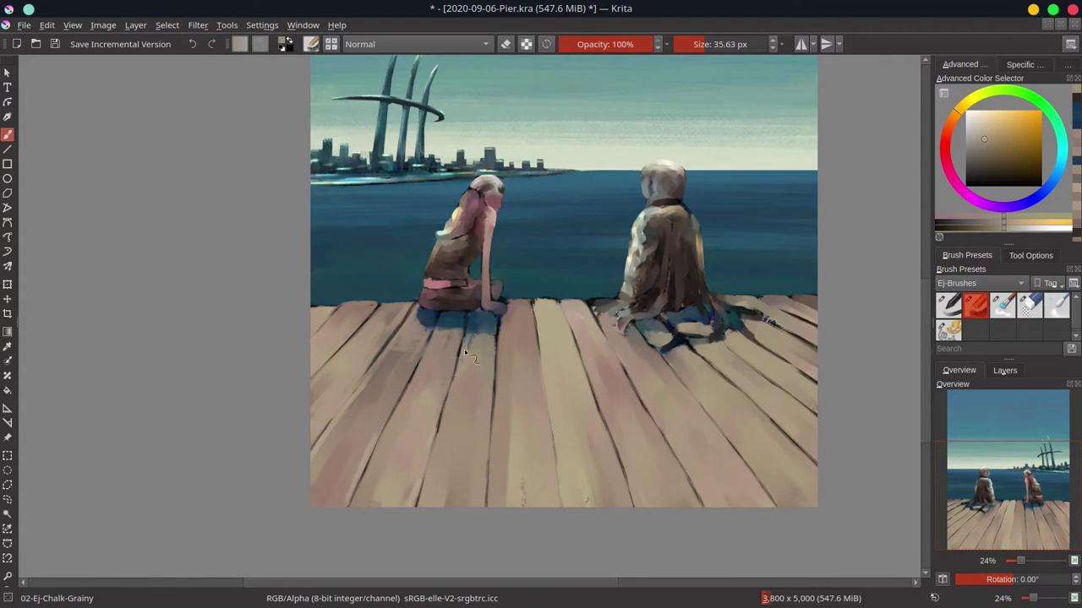
Step: Extend the shadow around the pink-armed figure's hand in sampled blue and soften its lower edge with plank tones
{"action": "left_click", "coordinate": [479, 312], "text": "ctrl"}
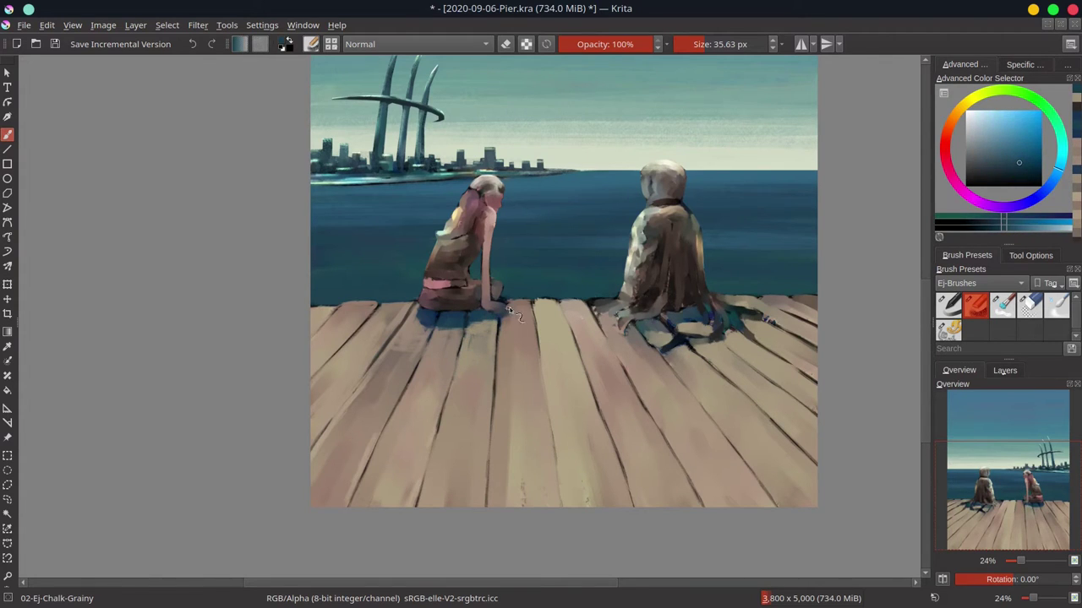
{"action": "left_click", "coordinate": [510, 311], "text": "ctrl"}
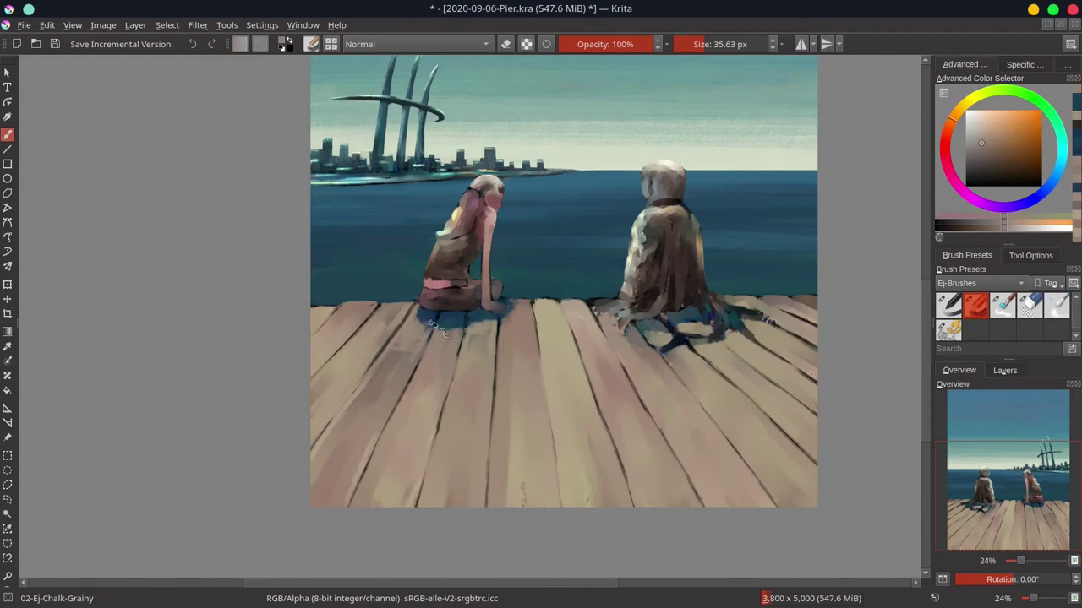
{"action": "left_click", "coordinate": [482, 338], "text": "ctrl"}
{"action": "left_click", "coordinate": [507, 331], "text": "ctrl"}
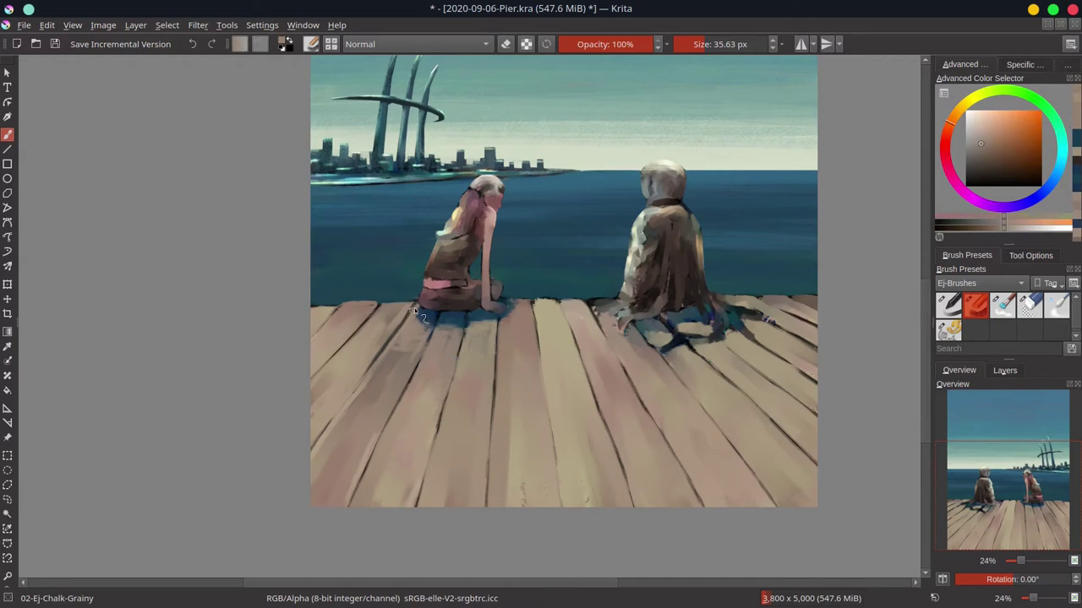
{"action": "left_click_drag", "start_coordinate": [496, 328], "coordinate": [483, 349]}
Step: Clean up the pier's top edge between the two figures using sampled plank and water colours
{"action": "left_click", "coordinate": [549, 315], "text": "ctrl"}
{"action": "left_click", "coordinate": [569, 303], "text": "ctrl"}
{"action": "left_click_drag", "start_coordinate": [536, 301], "coordinate": [583, 302]}
{"action": "left_click", "coordinate": [545, 214], "text": "ctrl"}
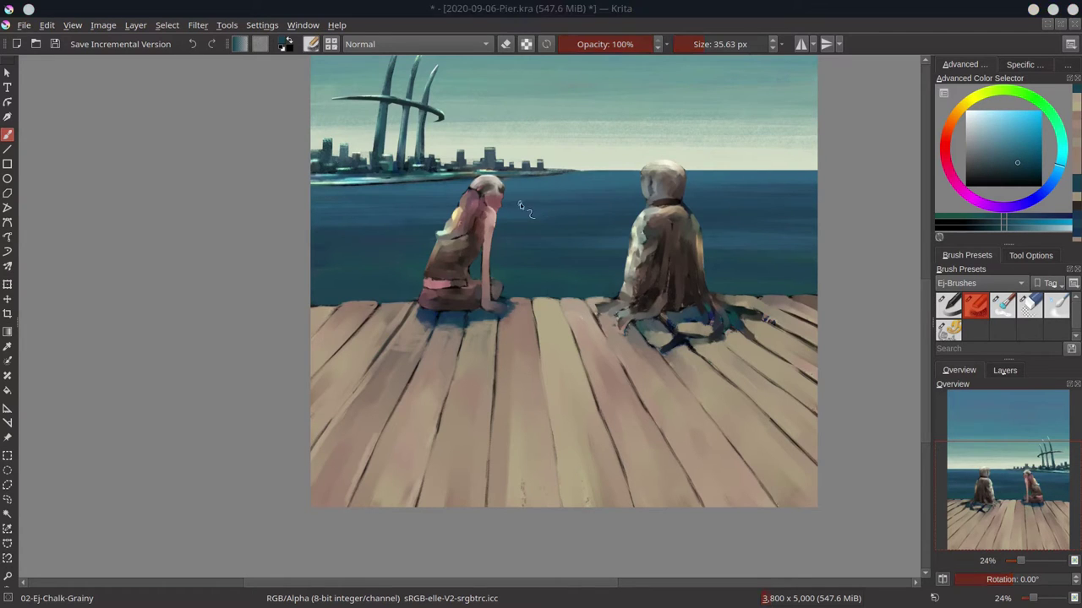
Step: Refine the pier edge and the shadow right of the cloaked figure with sampled blue and plank tones
{"action": "left_click", "coordinate": [728, 340], "text": "ctrl"}
{"action": "mouse_move", "coordinate": [761, 298]}
{"action": "left_mouse_down"}
{"action": "mouse_move", "coordinate": [725, 292]}
{"action": "mouse_move", "coordinate": [765, 323]}
{"action": "mouse_move", "coordinate": [720, 308]}
{"action": "left_mouse_up"}
{"action": "left_click", "coordinate": [725, 284], "text": "ctrl"}
{"action": "left_click", "coordinate": [742, 302], "text": "ctrl"}
{"action": "left_click", "coordinate": [705, 296], "text": "ctrl"}
Step: Touch up the plank ends and shadow around the cloaked figure's left hand with sampled colours
{"action": "left_click", "coordinate": [626, 288], "text": "ctrl"}
{"action": "left_click_drag", "start_coordinate": [624, 292], "coordinate": [604, 328]}
{"action": "left_click", "coordinate": [601, 345], "text": "ctrl"}
{"action": "left_click", "coordinate": [597, 326], "text": "ctrl"}
{"action": "left_click", "coordinate": [638, 315], "text": "ctrl"}
Step: Smooth the planks left of and below the cloaked figure with sampled pinkish beiges, enlarging the brush to 44.96 px
{"action": "mouse_move", "coordinate": [565, 311]}
{"action": "left_mouse_down"}
{"action": "mouse_move", "coordinate": [581, 357]}
{"action": "mouse_move", "coordinate": [569, 341]}
{"action": "left_mouse_up"}
{"action": "left_click", "coordinate": [558, 329], "text": "ctrl"}
{"action": "left_click", "coordinate": [593, 372], "text": "ctrl"}
{"action": "mouse_move", "coordinate": [596, 397]}
{"action": "left_mouse_down"}
{"action": "mouse_move", "coordinate": [606, 438]}
{"action": "mouse_move", "coordinate": [618, 442]}
{"action": "left_mouse_up"}
{"action": "left_click", "coordinate": [608, 440], "text": "ctrl"}
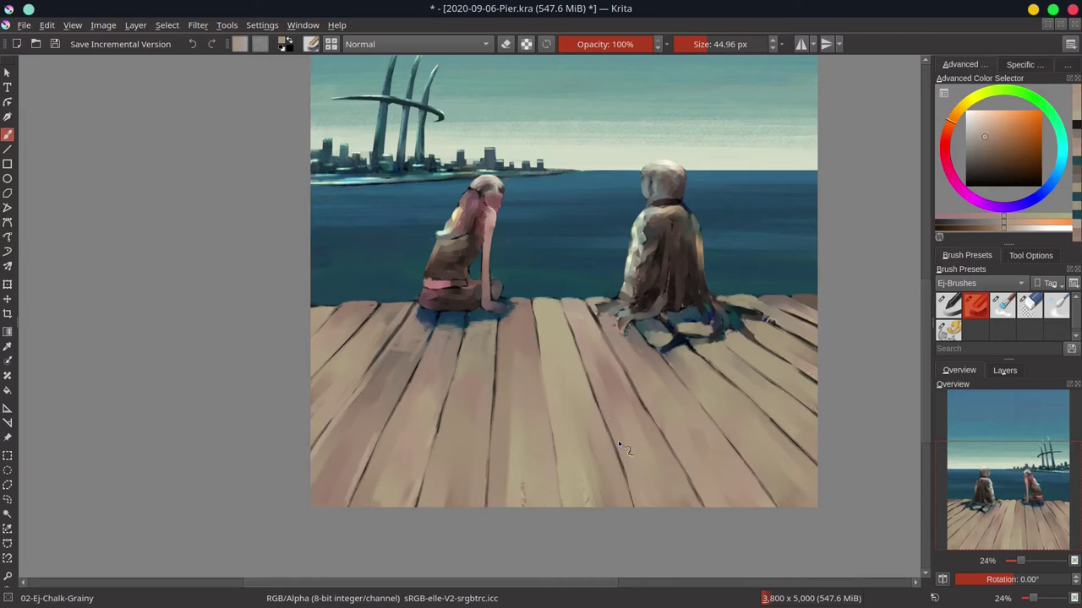
Step: Clean the lower end of the central planks in sampled beige, and redraw their seam in dark brown at 20.74 px
{"action": "left_click", "coordinate": [498, 386], "text": "ctrl"}
{"action": "left_click", "coordinate": [520, 502], "text": "ctrl"}
{"action": "left_click_drag", "start_coordinate": [589, 460], "coordinate": [585, 461]}
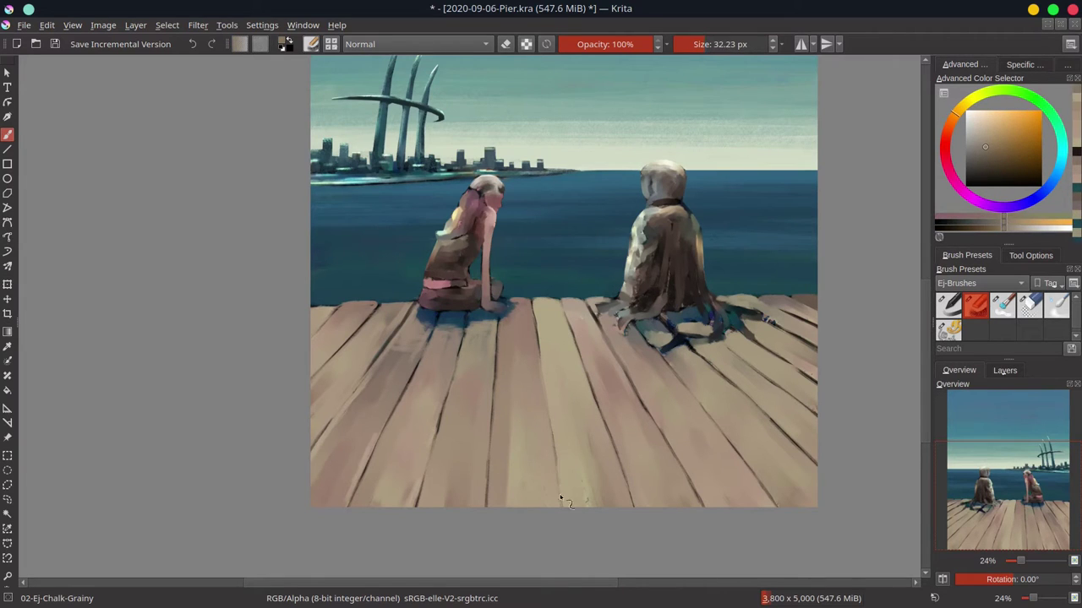
{"action": "left_click", "coordinate": [444, 415], "text": "ctrl"}
{"action": "left_click_drag", "start_coordinate": [560, 498], "coordinate": [551, 414]}
{"action": "key", "text": "bracketleft"}
{"action": "left_click_drag", "start_coordinate": [556, 461], "coordinate": [551, 409]}
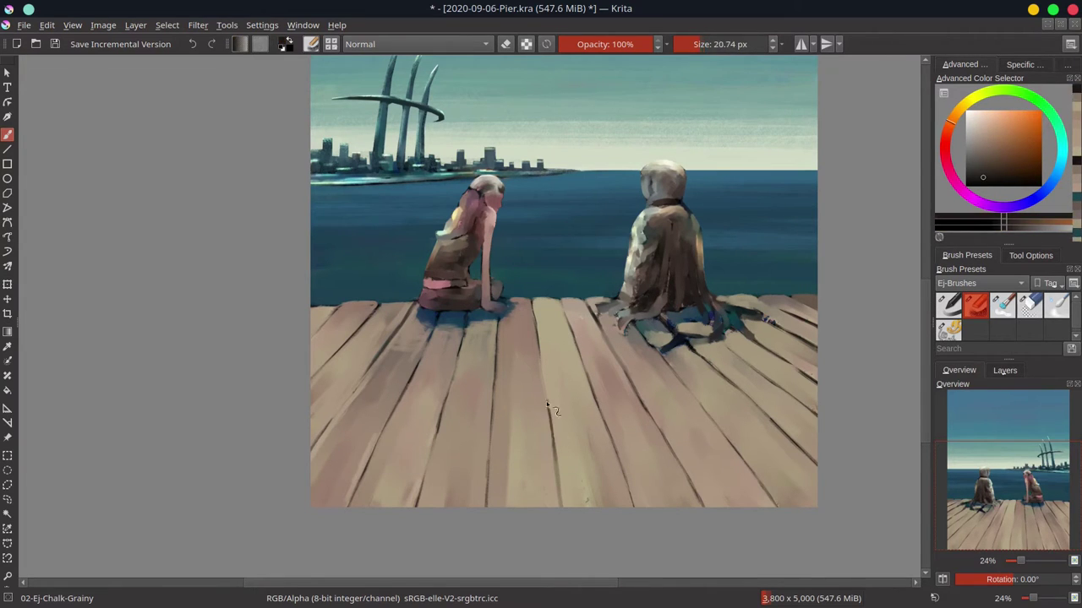
Step: Refine the upper central seam and blend the middle planks in sampled beiges, enlarging the brush to 48.32 px
{"action": "left_click", "coordinate": [539, 373], "text": "ctrl"}
{"action": "mouse_move", "coordinate": [542, 364]}
{"action": "left_mouse_down"}
{"action": "mouse_move", "coordinate": [546, 354]}
{"action": "mouse_move", "coordinate": [563, 403]}
{"action": "mouse_move", "coordinate": [557, 372]}
{"action": "left_mouse_up"}
{"action": "left_click", "coordinate": [563, 398], "text": "ctrl"}
{"action": "key", "text": "bracketright"}
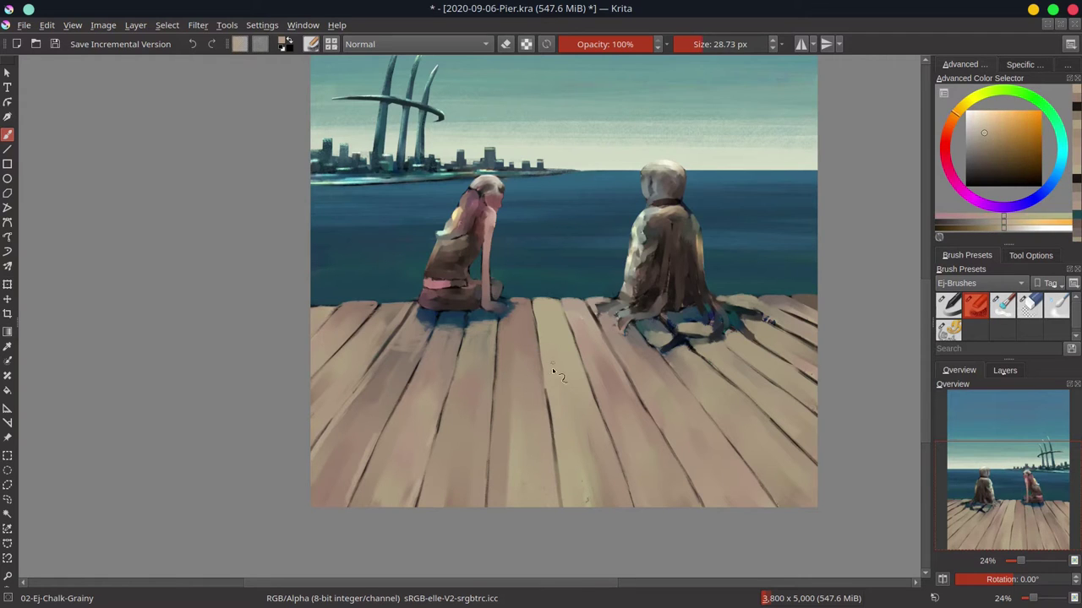
{"action": "key", "text": "bracketright"}
{"action": "left_click", "coordinate": [518, 424], "text": "ctrl"}
{"action": "left_click_drag", "start_coordinate": [517, 424], "coordinate": [367, 471]}
{"action": "key", "text": "bracketright"}
{"action": "left_click", "coordinate": [593, 415], "text": "ctrl"}
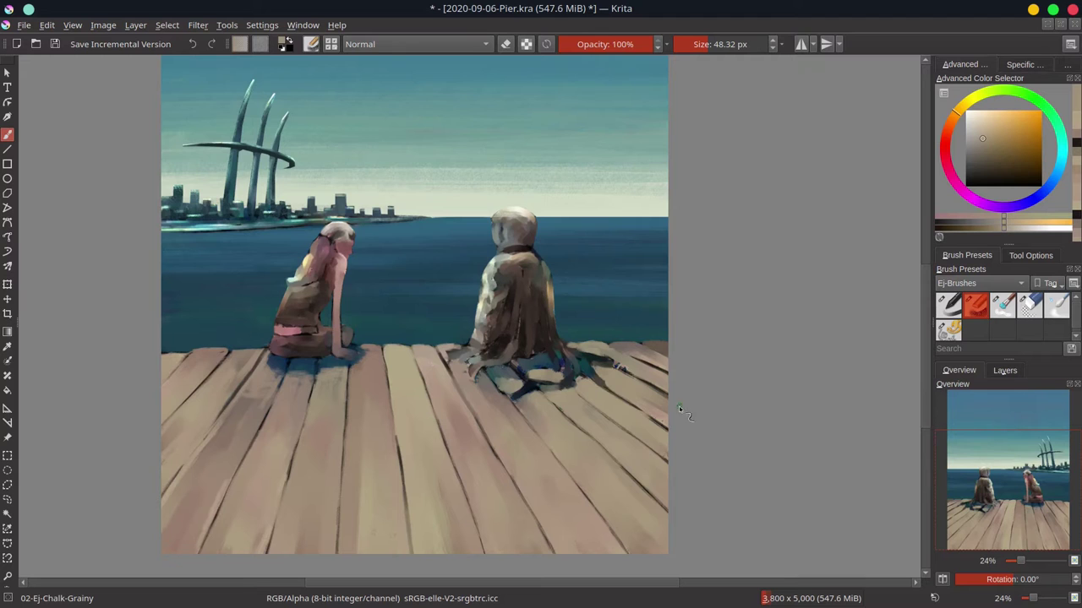
Step: Retouch the planks and water edge at the pier's far-right corner in sampled tones down to 26.38 px, and save the painting
{"action": "mouse_move", "coordinate": [719, 454]}
{"action": "left_mouse_down"}
{"action": "mouse_move", "coordinate": [645, 261]}
{"action": "mouse_move", "coordinate": [678, 230]}
{"action": "mouse_move", "coordinate": [608, 223]}
{"action": "mouse_move", "coordinate": [645, 205]}
{"action": "left_mouse_up"}
{"action": "left_click", "coordinate": [624, 204], "text": "ctrl"}
{"action": "left_click", "coordinate": [631, 213], "text": "ctrl"}
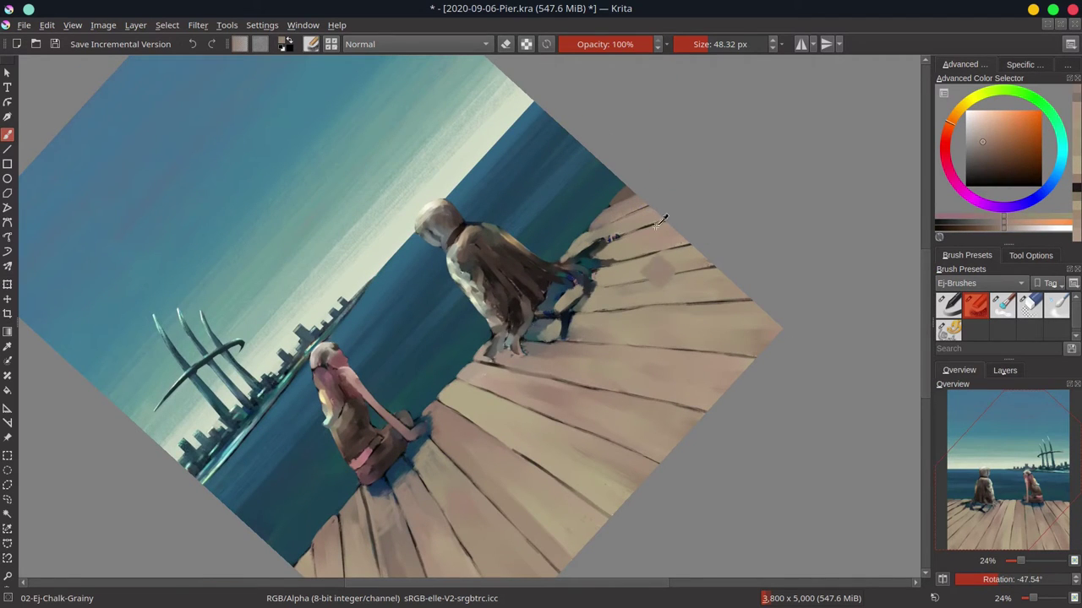
{"action": "left_click", "coordinate": [664, 222], "text": "ctrl"}
{"action": "key", "text": "bracketleft"}
{"action": "key", "text": "bracketleft"}
{"action": "left_click", "coordinate": [606, 226], "text": "ctrl"}
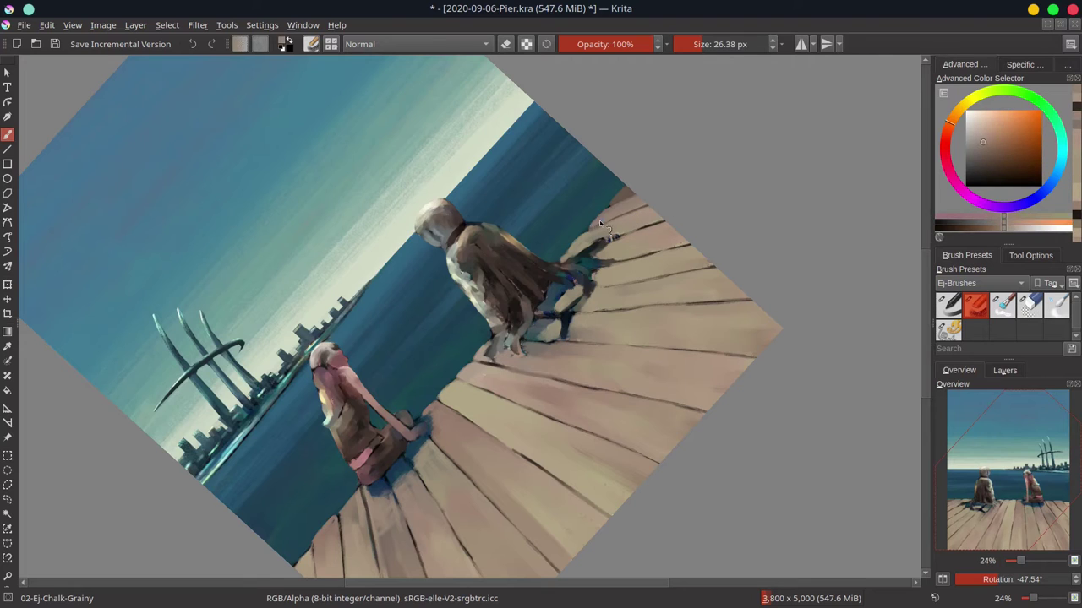
{"action": "left_click", "coordinate": [595, 215], "text": "ctrl"}
{"action": "key", "text": "5"}
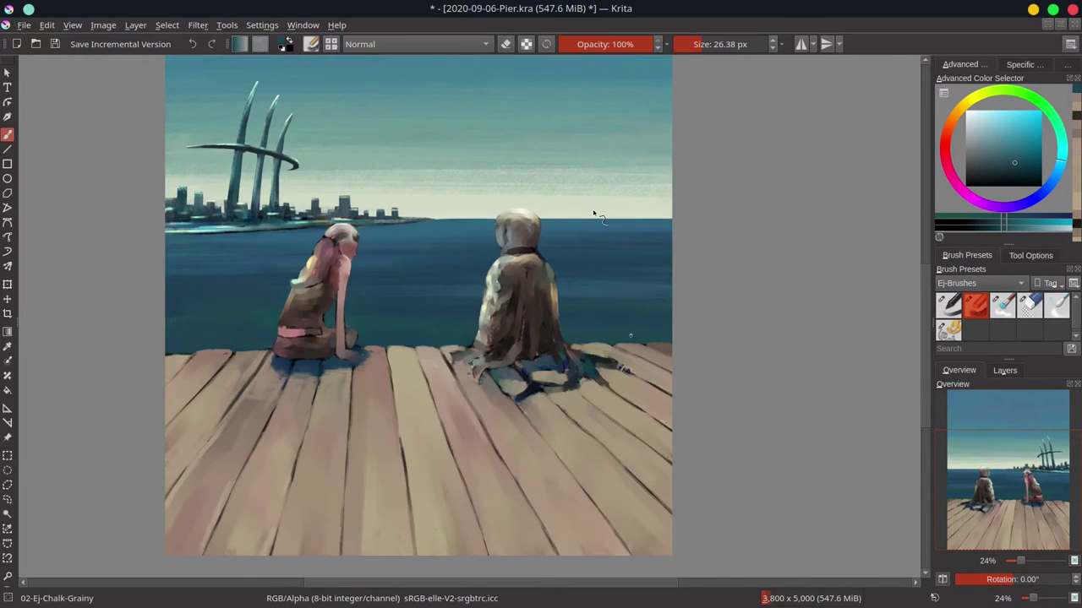
{"action": "left_click", "coordinate": [53, 48]}
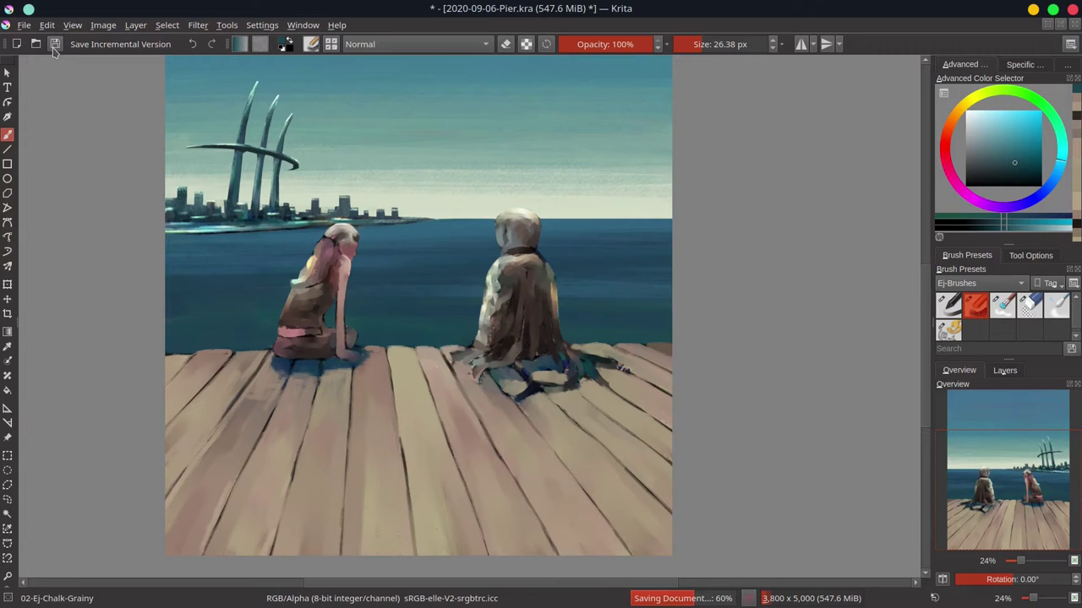
Step: Smooth the planks at the pier's left side along their length with sampled beige and brown at 30.13 px
{"action": "left_click", "coordinate": [191, 396], "text": "ctrl"}
{"action": "left_click_drag", "start_coordinate": [188, 387], "coordinate": [175, 355]}
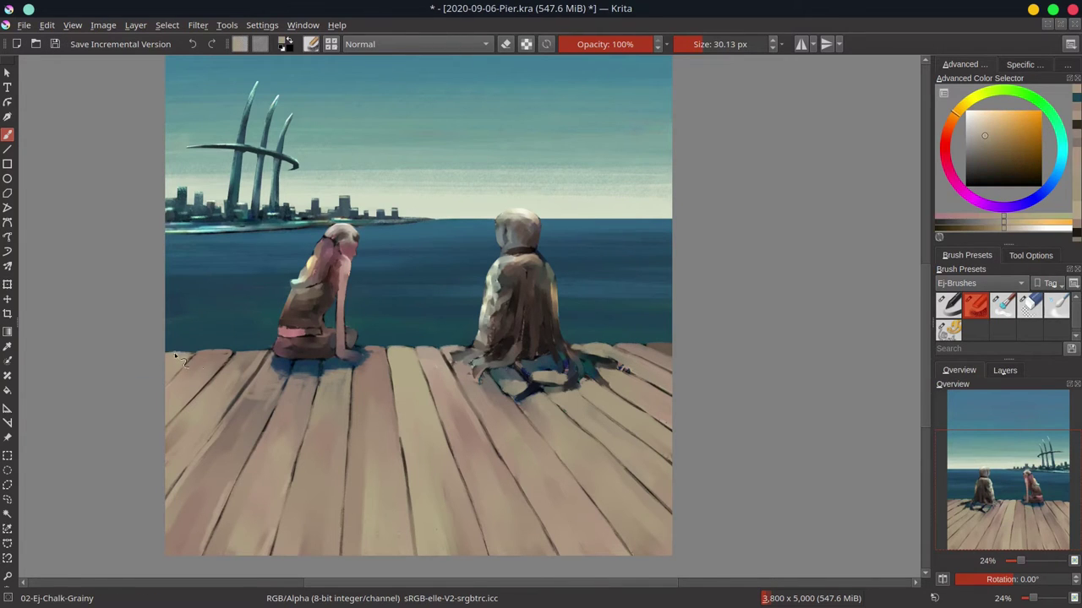
{"action": "left_click", "coordinate": [247, 384], "text": "ctrl"}
{"action": "left_click_drag", "start_coordinate": [218, 428], "coordinate": [171, 502]}
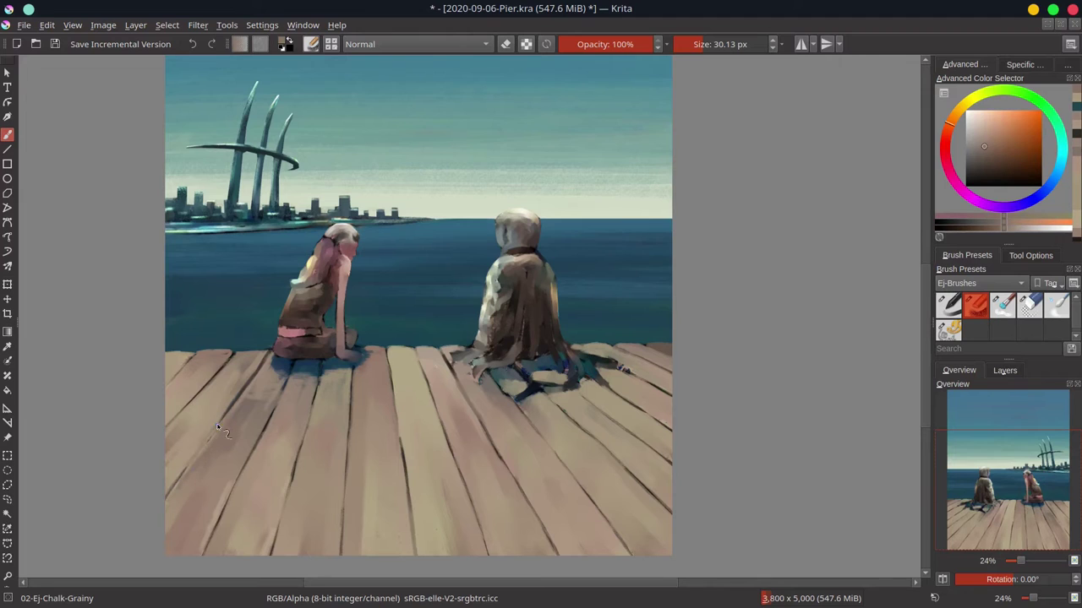
Step: Blend the pier planks with sampled wood tones using the 02-Ej-Chalk-Grainy brush, and save the painting
{"action": "left_click", "coordinate": [192, 454], "text": "ctrl"}
{"action": "left_click_drag", "start_coordinate": [191, 456], "coordinate": [161, 502]}
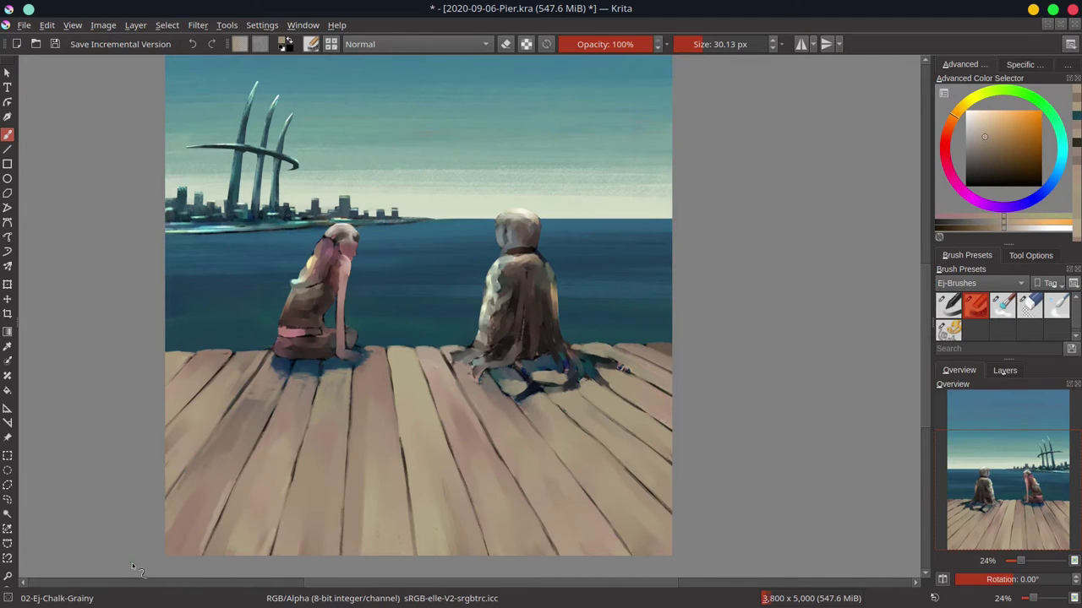
{"action": "left_click_drag", "start_coordinate": [450, 437], "coordinate": [466, 438]}
{"action": "left_click_drag", "start_coordinate": [450, 437], "coordinate": [470, 460]}
{"action": "left_click", "coordinate": [497, 414], "text": "ctrl"}
{"action": "mouse_move", "coordinate": [487, 389]}
{"action": "left_mouse_down"}
{"action": "mouse_move", "coordinate": [512, 414]}
{"action": "mouse_move", "coordinate": [529, 502]}
{"action": "mouse_move", "coordinate": [497, 440]}
{"action": "left_mouse_up"}
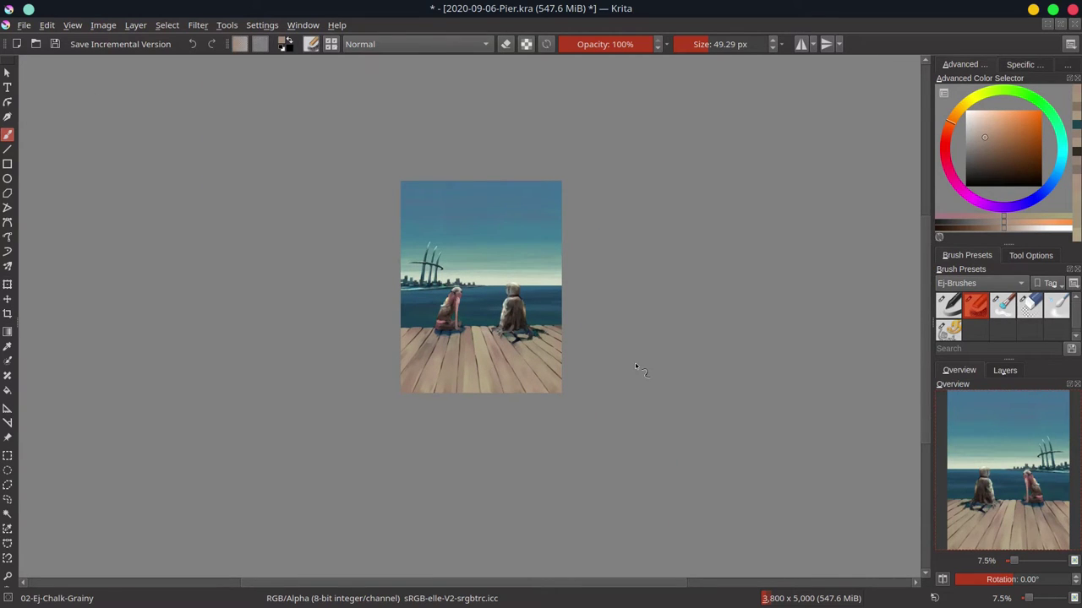
{"action": "key", "text": "ctrl+s"}
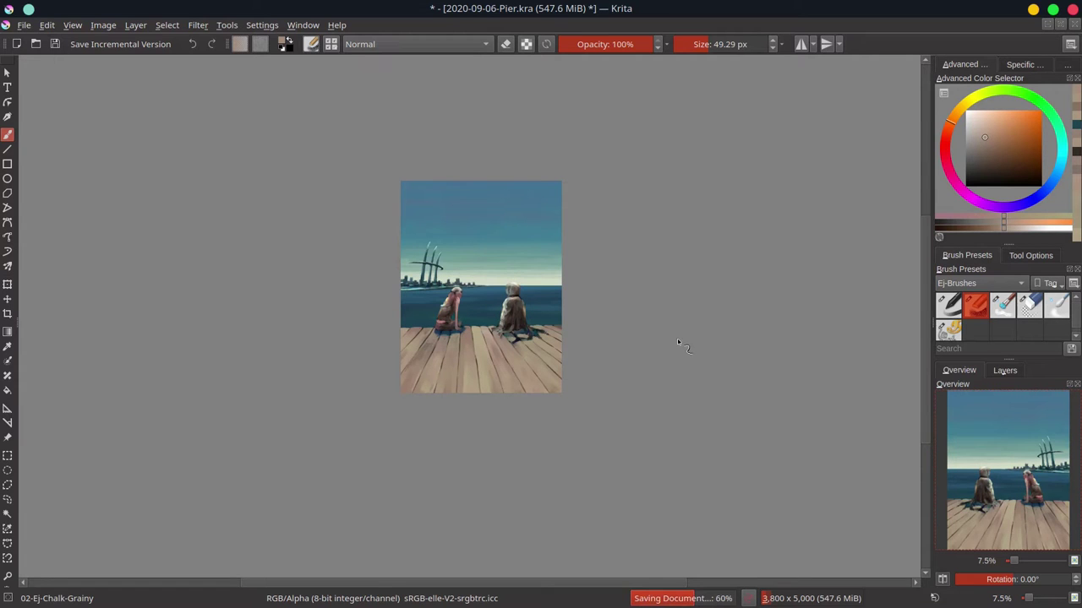
Step: Duplicate the original sketch layer, and lower the opacity of Background to 28% and of the copy to about 25%
{"action": "left_click", "coordinate": [1005, 370]}
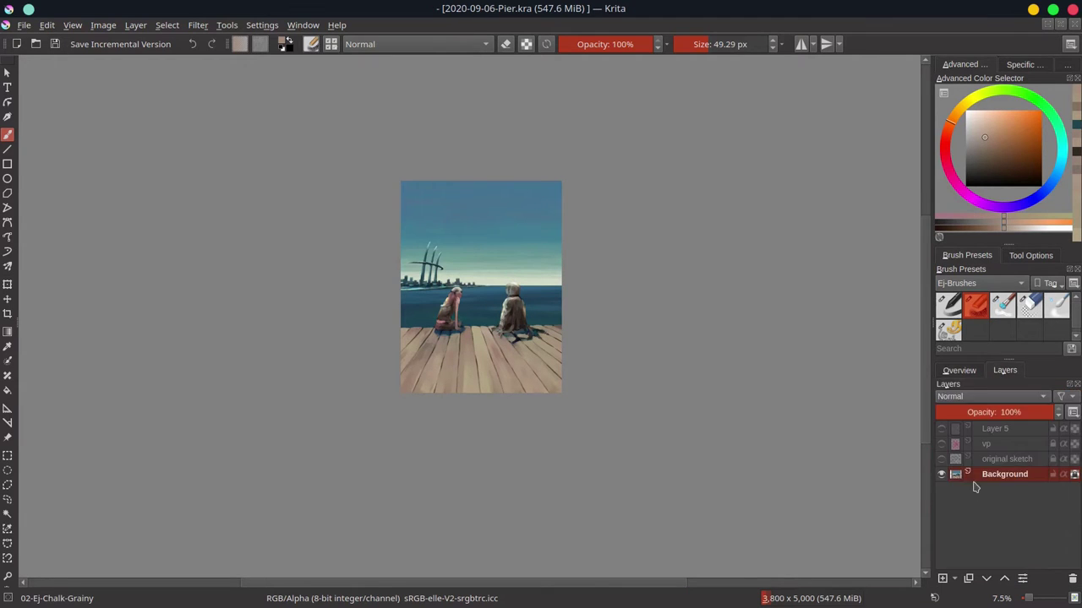
{"action": "right_click", "coordinate": [997, 459]}
{"action": "left_click", "coordinate": [929, 233]}
{"action": "scroll", "coordinate": [536, 433], "scroll_direction": "up", "scroll_amount": 5}
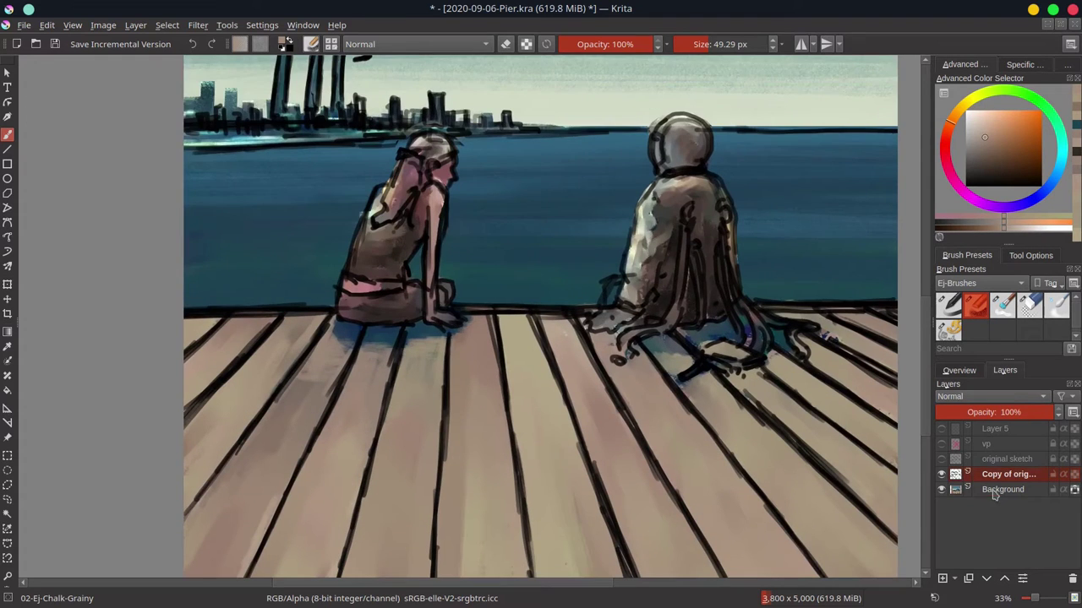
{"action": "left_click", "coordinate": [1001, 490]}
{"action": "left_click", "coordinate": [1006, 474]}
{"action": "left_click", "coordinate": [965, 412]}
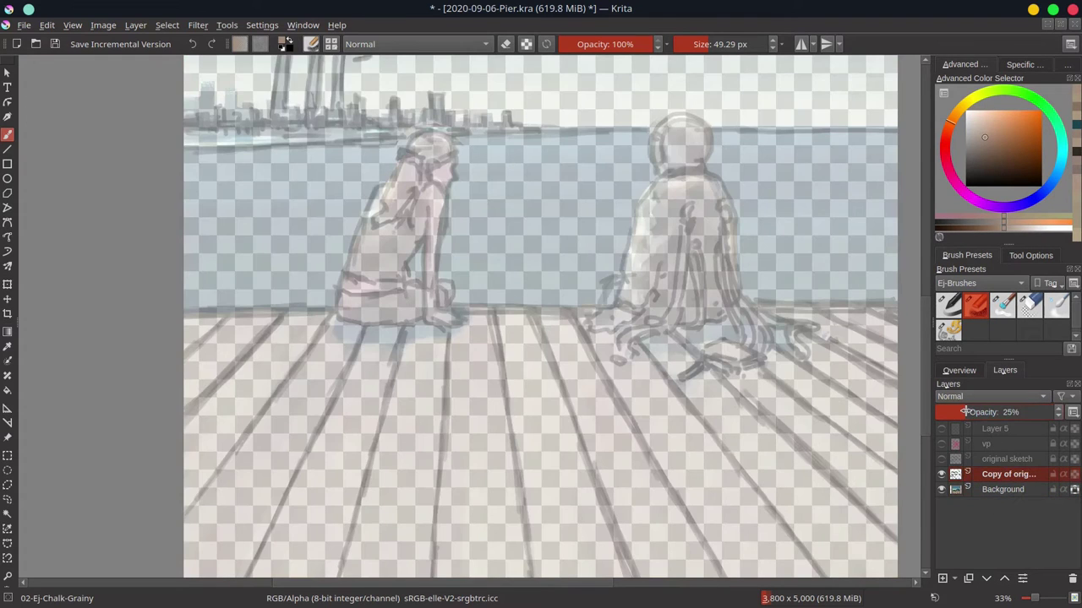
Step: Add an empty paint layer above Background and delete the duplicated sketch layer
{"action": "left_click", "coordinate": [942, 579]}
{"action": "left_click", "coordinate": [1006, 489]}
{"action": "left_click", "coordinate": [1073, 579]}
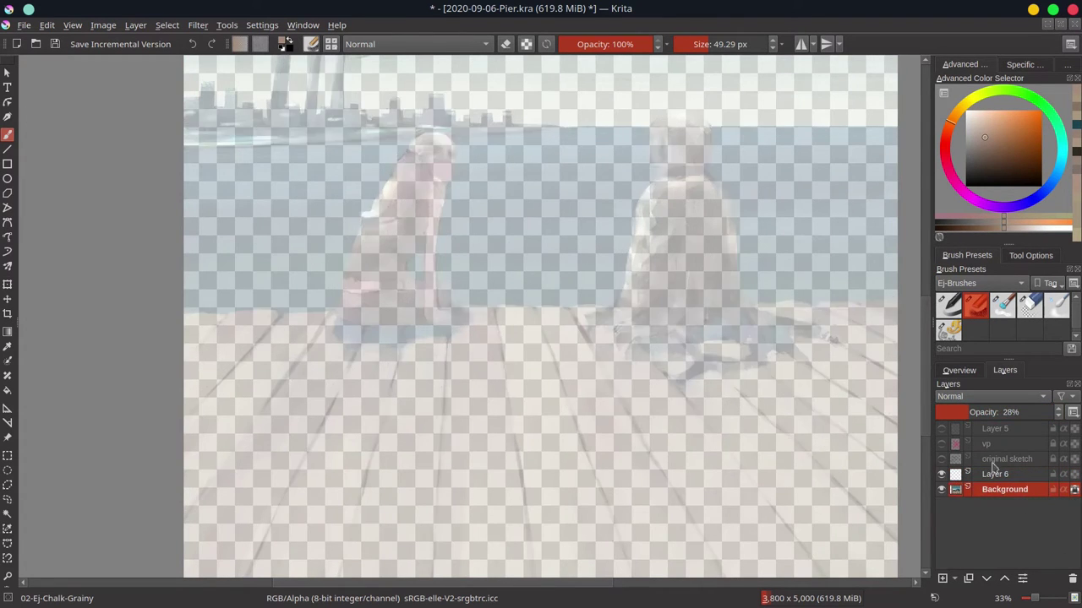
Step: Show the original sketch layer at reduced opacity, activate Layer 6 with black as the drawing colour, and save the file
{"action": "left_click", "coordinate": [941, 459]}
{"action": "left_click", "coordinate": [1004, 460]}
{"action": "left_click", "coordinate": [962, 411]}
{"action": "left_click", "coordinate": [1053, 459]}
{"action": "left_click", "coordinate": [1009, 475]}
{"action": "key", "text": "d"}
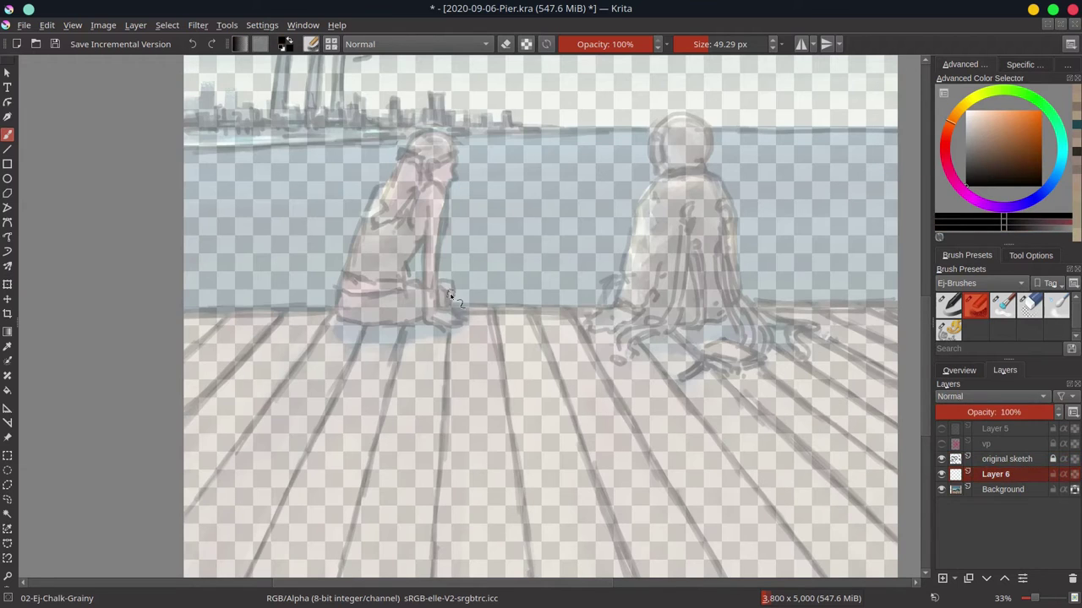
{"action": "key", "text": "ctrl+s"}
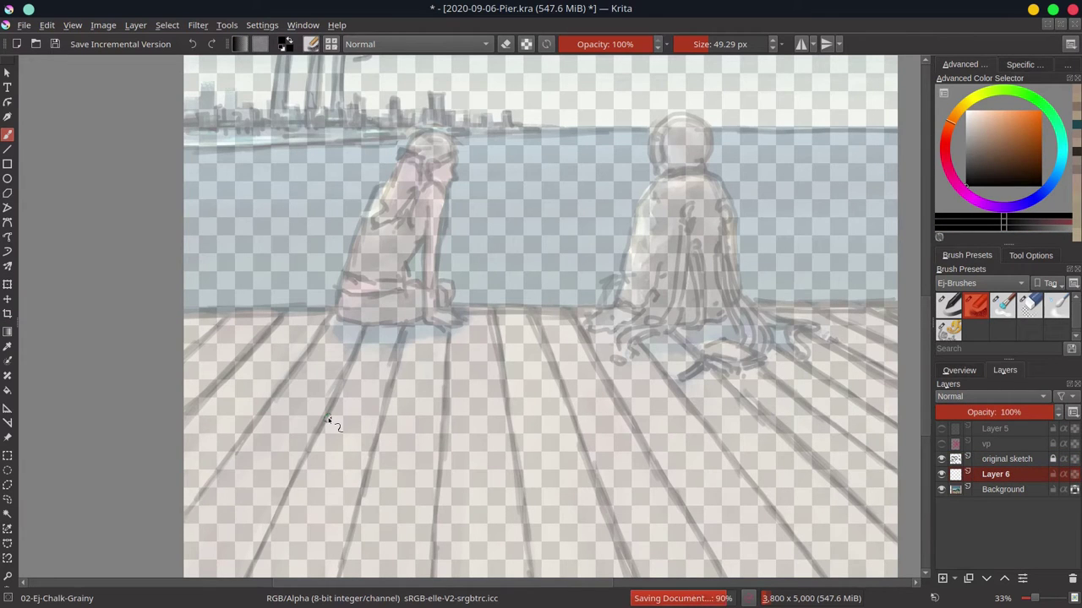
Step: Ink the woman's ear, headband and face profile on Layer 6 with the 01-Ej-Basic-Round brush
{"action": "left_click", "coordinate": [949, 306]}
{"action": "mouse_move", "coordinate": [461, 261]}
{"action": "left_mouse_down"}
{"action": "mouse_move", "coordinate": [456, 285]}
{"action": "mouse_move", "coordinate": [461, 256]}
{"action": "left_mouse_up"}
{"action": "left_click_drag", "start_coordinate": [387, 225], "coordinate": [456, 203]}
{"action": "left_click_drag", "start_coordinate": [442, 252], "coordinate": [424, 270]}
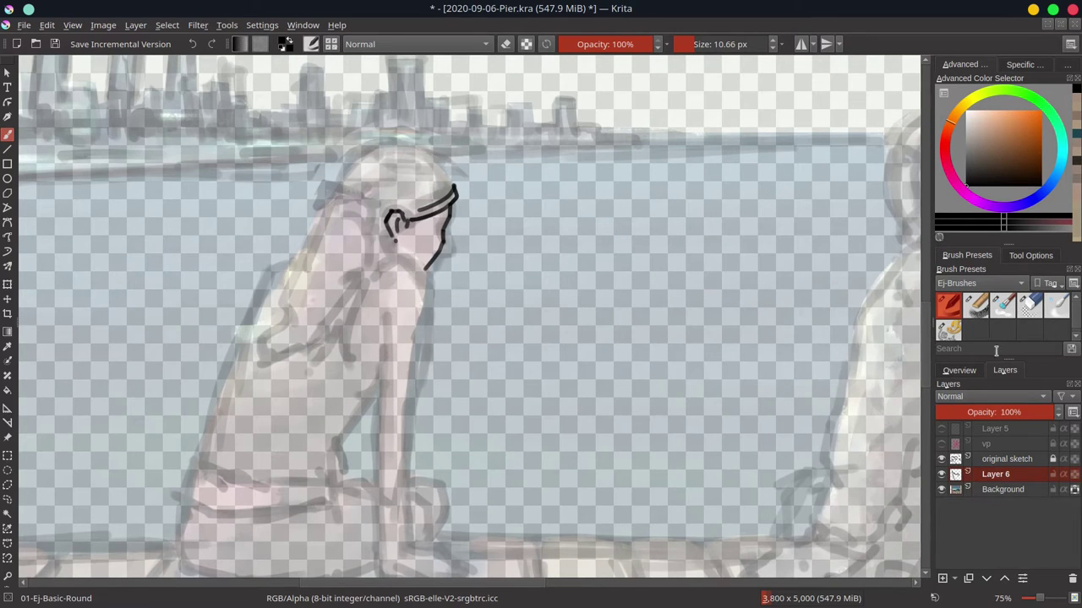
Step: Erase and redraw the woman's ear, and outline her neck, shoulder, supporting arm and hand
{"action": "left_click", "coordinate": [1029, 306]}
{"action": "mouse_move", "coordinate": [403, 217]}
{"action": "left_mouse_down"}
{"action": "mouse_move", "coordinate": [394, 236]}
{"action": "mouse_move", "coordinate": [410, 224]}
{"action": "mouse_move", "coordinate": [396, 244]}
{"action": "left_mouse_up"}
{"action": "left_click", "coordinate": [949, 306]}
{"action": "mouse_move", "coordinate": [399, 226]}
{"action": "left_mouse_down"}
{"action": "mouse_move", "coordinate": [434, 300]}
{"action": "mouse_move", "coordinate": [420, 347]}
{"action": "left_mouse_up"}
{"action": "left_click_drag", "start_coordinate": [452, 381], "coordinate": [454, 343]}
{"action": "left_click_drag", "start_coordinate": [423, 306], "coordinate": [404, 511]}
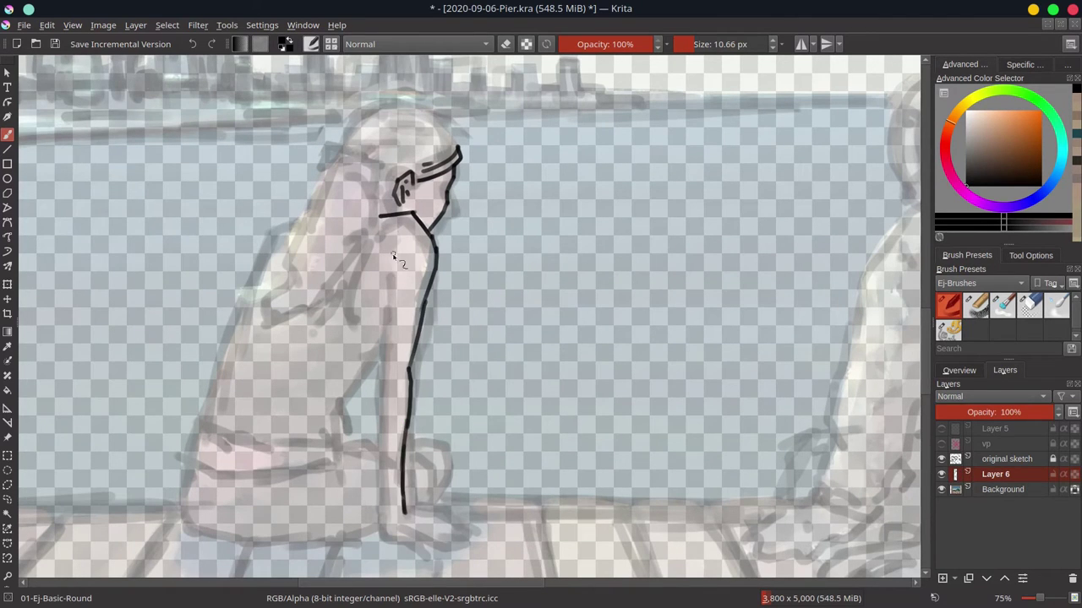
{"action": "mouse_move", "coordinate": [393, 254]}
{"action": "left_mouse_down"}
{"action": "mouse_move", "coordinate": [375, 486]}
{"action": "mouse_move", "coordinate": [426, 508]}
{"action": "mouse_move", "coordinate": [420, 541]}
{"action": "mouse_move", "coordinate": [459, 530]}
{"action": "mouse_move", "coordinate": [451, 513]}
{"action": "mouse_move", "coordinate": [476, 531]}
{"action": "left_mouse_up"}
Step: Draw the headband's knot and the rounded crown of the woman's head, trimming the outline into shape
{"action": "left_click_drag", "start_coordinate": [334, 154], "coordinate": [414, 174]}
{"action": "mouse_move", "coordinate": [342, 144]}
{"action": "left_mouse_down"}
{"action": "mouse_move", "coordinate": [368, 110]}
{"action": "mouse_move", "coordinate": [461, 154]}
{"action": "left_mouse_up"}
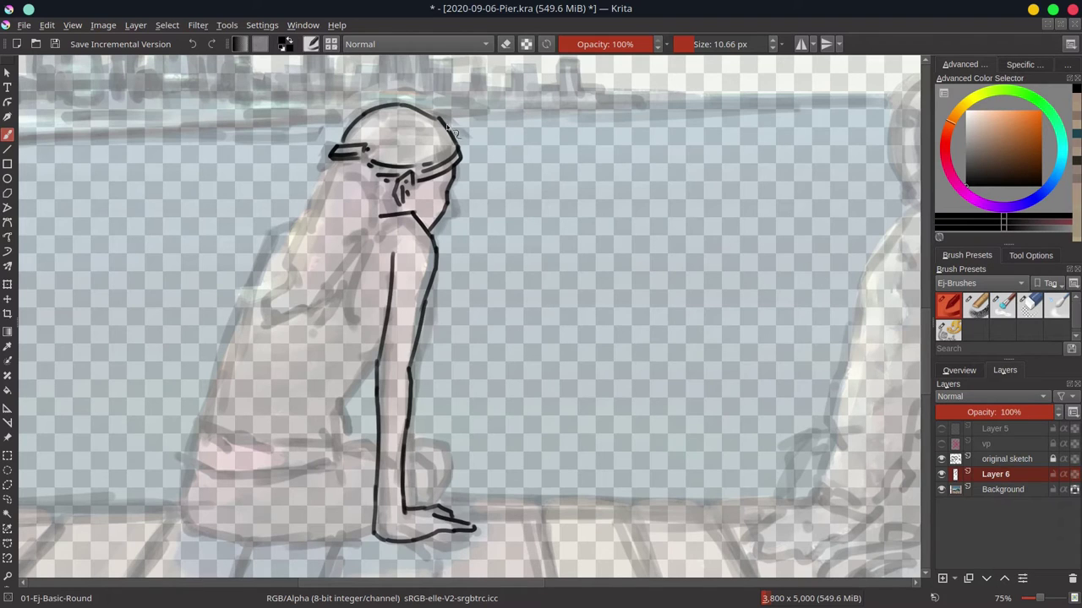
{"action": "mouse_move", "coordinate": [343, 140]}
{"action": "left_mouse_down"}
{"action": "mouse_move", "coordinate": [402, 101]}
{"action": "mouse_move", "coordinate": [446, 128]}
{"action": "mouse_move", "coordinate": [363, 135]}
{"action": "left_mouse_up"}
{"action": "key", "text": "slash"}
{"action": "left_click_drag", "start_coordinate": [401, 119], "coordinate": [435, 142]}
{"action": "key", "text": "slash"}
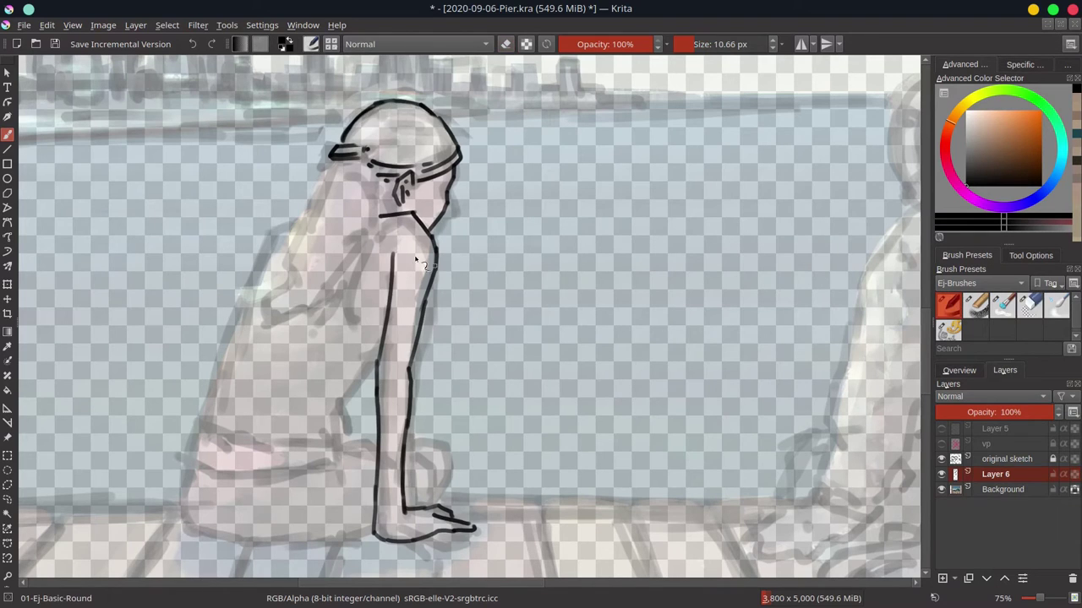
Step: Outline the woman's long hair down her back, ending in wavy, pointed locks
{"action": "left_click_drag", "start_coordinate": [395, 207], "coordinate": [397, 212]}
{"action": "left_click_drag", "start_coordinate": [377, 191], "coordinate": [356, 289]}
{"action": "mouse_move", "coordinate": [335, 160]}
{"action": "left_mouse_down"}
{"action": "mouse_move", "coordinate": [288, 247]}
{"action": "mouse_move", "coordinate": [282, 299]}
{"action": "left_mouse_up"}
{"action": "left_click_drag", "start_coordinate": [292, 232], "coordinate": [257, 327]}
{"action": "mouse_move", "coordinate": [254, 329]}
{"action": "left_mouse_down"}
{"action": "mouse_move", "coordinate": [275, 336]}
{"action": "mouse_move", "coordinate": [319, 311]}
{"action": "left_mouse_up"}
{"action": "mouse_move", "coordinate": [362, 289]}
{"action": "left_mouse_down"}
{"action": "mouse_move", "coordinate": [339, 309]}
{"action": "mouse_move", "coordinate": [342, 346]}
{"action": "left_mouse_up"}
{"action": "left_click_drag", "start_coordinate": [336, 305], "coordinate": [350, 361]}
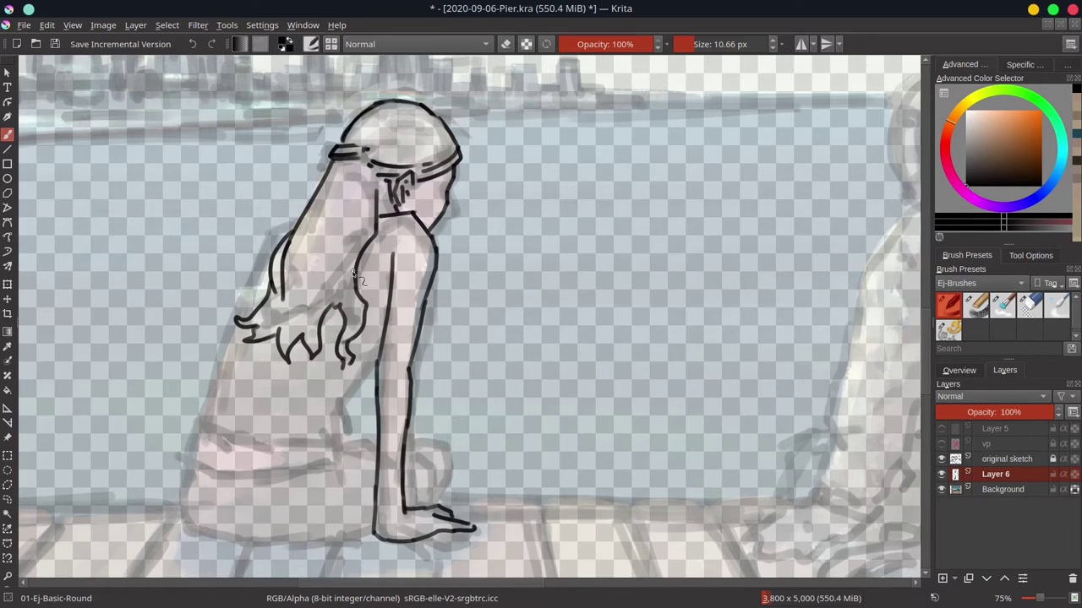
Step: Draw the woman's back outline from the hair to the pier, replacing the first attempt with a tighter curve
{"action": "mouse_move", "coordinate": [259, 263]}
{"action": "left_mouse_down"}
{"action": "mouse_move", "coordinate": [192, 419]}
{"action": "mouse_move", "coordinate": [189, 532]}
{"action": "left_mouse_up"}
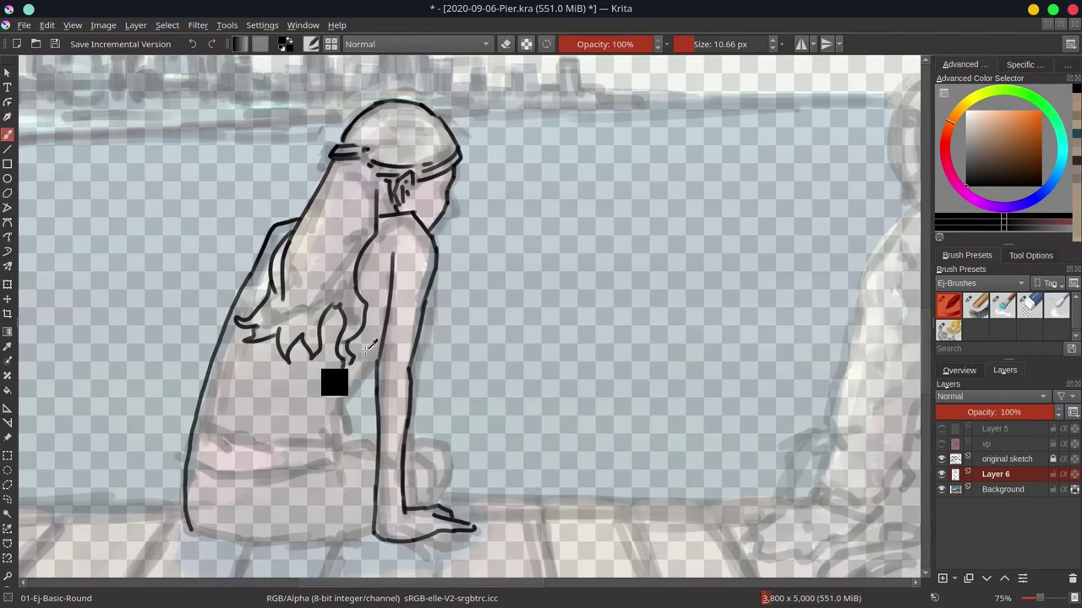
{"action": "key", "text": "ctrl+z"}
{"action": "mouse_move", "coordinate": [297, 223]}
{"action": "left_mouse_down"}
{"action": "mouse_move", "coordinate": [257, 271]}
{"action": "mouse_move", "coordinate": [205, 374]}
{"action": "mouse_move", "coordinate": [190, 462]}
{"action": "mouse_move", "coordinate": [208, 533]}
{"action": "left_mouse_up"}
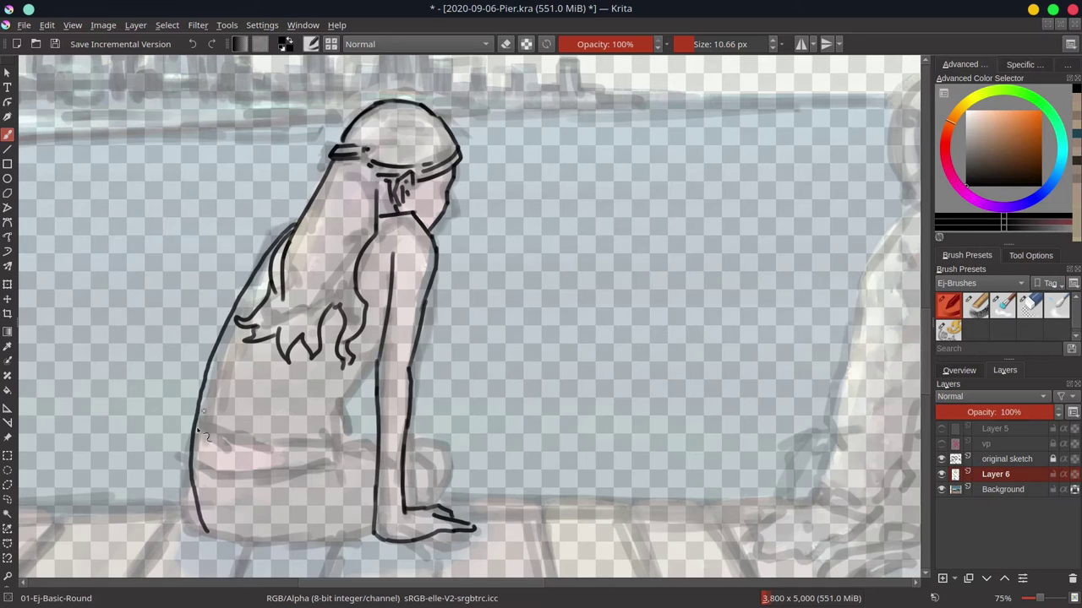
Step: Draw the shirt's hem, ragged front edge and armhole, and erase the overlapping top of the inner arm line
{"action": "key", "text": "slash"}
{"action": "key", "text": "slash"}
{"action": "mouse_move", "coordinate": [200, 402]}
{"action": "left_mouse_down"}
{"action": "mouse_move", "coordinate": [188, 428]}
{"action": "mouse_move", "coordinate": [340, 446]}
{"action": "left_mouse_up"}
{"action": "mouse_move", "coordinate": [279, 428]}
{"action": "left_mouse_down"}
{"action": "mouse_move", "coordinate": [338, 426]}
{"action": "mouse_move", "coordinate": [377, 372]}
{"action": "left_mouse_up"}
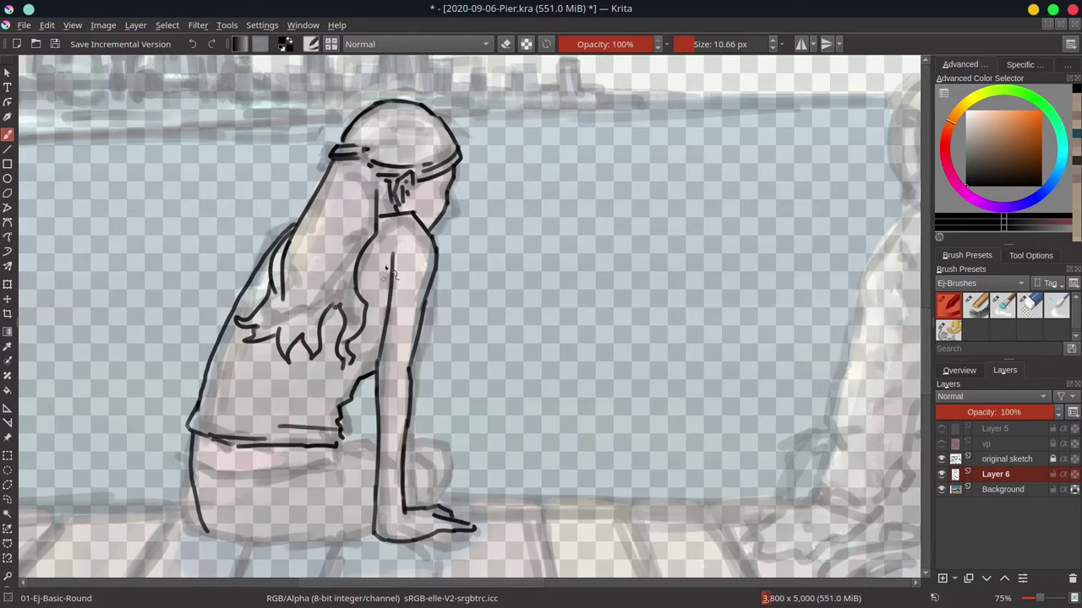
{"action": "left_click_drag", "start_coordinate": [365, 255], "coordinate": [390, 305]}
{"action": "left_click", "coordinate": [1029, 305]}
{"action": "left_click_drag", "start_coordinate": [389, 253], "coordinate": [397, 253]}
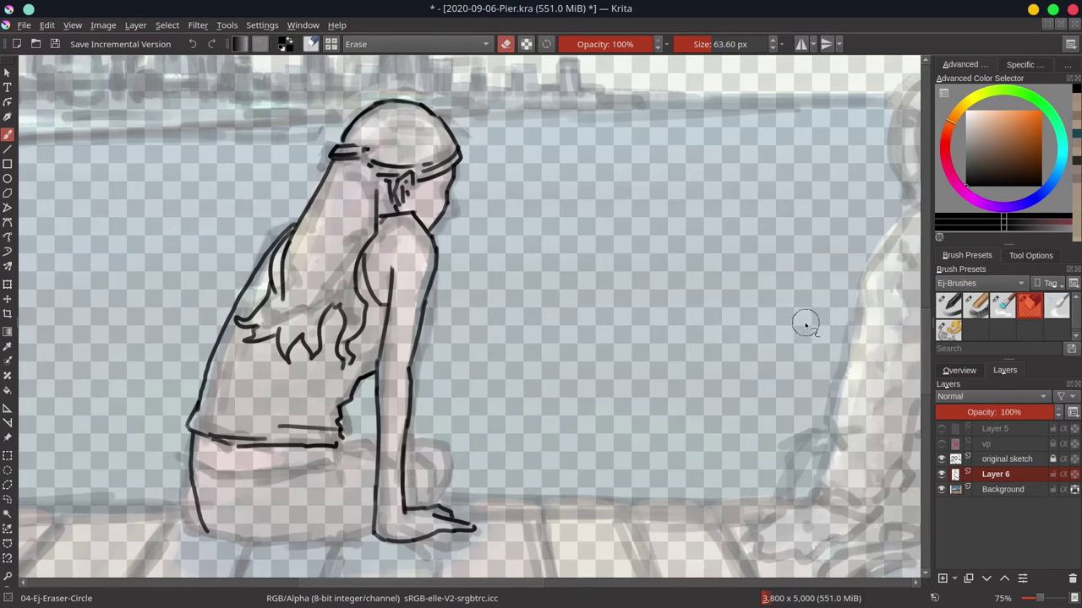
Step: Draw the woman's waistband, bent knee and the seat line along the pier with the basic round brush
{"action": "left_click", "coordinate": [953, 308]}
{"action": "key", "text": "slash"}
{"action": "key", "text": "slash"}
{"action": "mouse_move", "coordinate": [196, 458]}
{"action": "left_mouse_down"}
{"action": "mouse_move", "coordinate": [232, 486]}
{"action": "mouse_move", "coordinate": [342, 448]}
{"action": "left_mouse_up"}
{"action": "left_click_drag", "start_coordinate": [194, 486], "coordinate": [373, 445]}
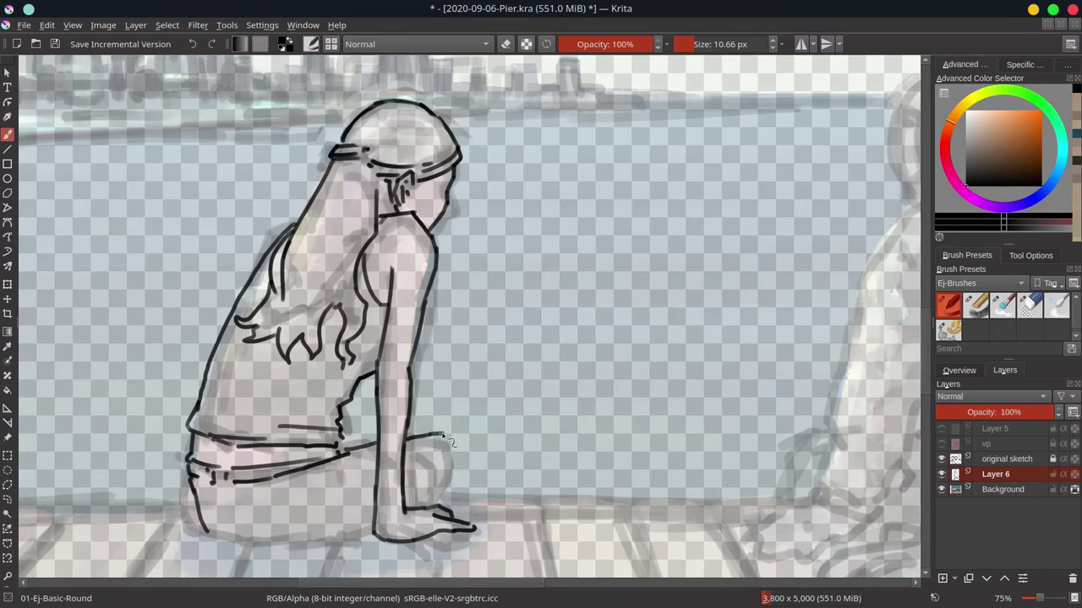
{"action": "left_click_drag", "start_coordinate": [441, 435], "coordinate": [457, 501]}
{"action": "left_click_drag", "start_coordinate": [209, 530], "coordinate": [371, 532]}
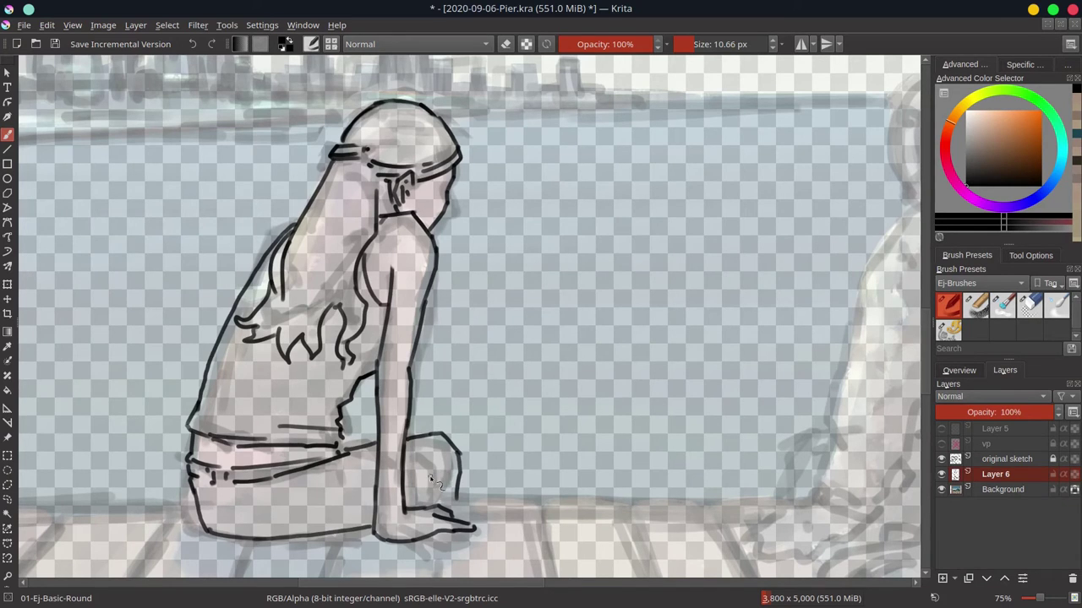
Step: Erase the woman's head and face lines, hide all existing layers and add a new empty layer
{"action": "left_click", "coordinate": [1029, 307]}
{"action": "mouse_move", "coordinate": [401, 176]}
{"action": "left_mouse_down"}
{"action": "mouse_move", "coordinate": [457, 181]}
{"action": "mouse_move", "coordinate": [381, 159]}
{"action": "mouse_move", "coordinate": [446, 202]}
{"action": "mouse_move", "coordinate": [441, 262]}
{"action": "left_mouse_up"}
{"action": "left_click", "coordinate": [941, 489]}
{"action": "left_click", "coordinate": [941, 474]}
{"action": "left_click", "coordinate": [942, 474]}
{"action": "left_click", "coordinate": [941, 459]}
{"action": "left_click", "coordinate": [942, 474]}
{"action": "left_click", "coordinate": [942, 579]}
Step: Draw a new side-view face with brow, eye, nose, mouth, ear and hairline on Layer 7
{"action": "left_click", "coordinate": [948, 306]}
{"action": "mouse_move", "coordinate": [434, 218]}
{"action": "left_mouse_down"}
{"action": "mouse_move", "coordinate": [413, 220]}
{"action": "mouse_move", "coordinate": [430, 274]}
{"action": "left_mouse_up"}
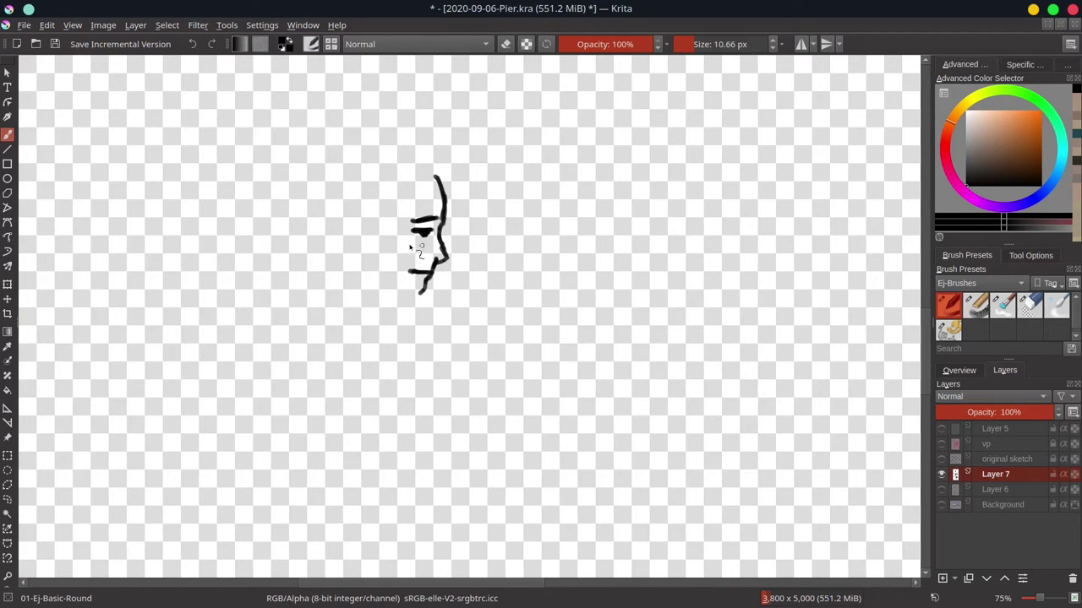
{"action": "mouse_move", "coordinate": [363, 211]}
{"action": "left_mouse_down"}
{"action": "mouse_move", "coordinate": [348, 241]}
{"action": "mouse_move", "coordinate": [372, 222]}
{"action": "mouse_move", "coordinate": [394, 229]}
{"action": "mouse_move", "coordinate": [443, 175]}
{"action": "left_mouse_up"}
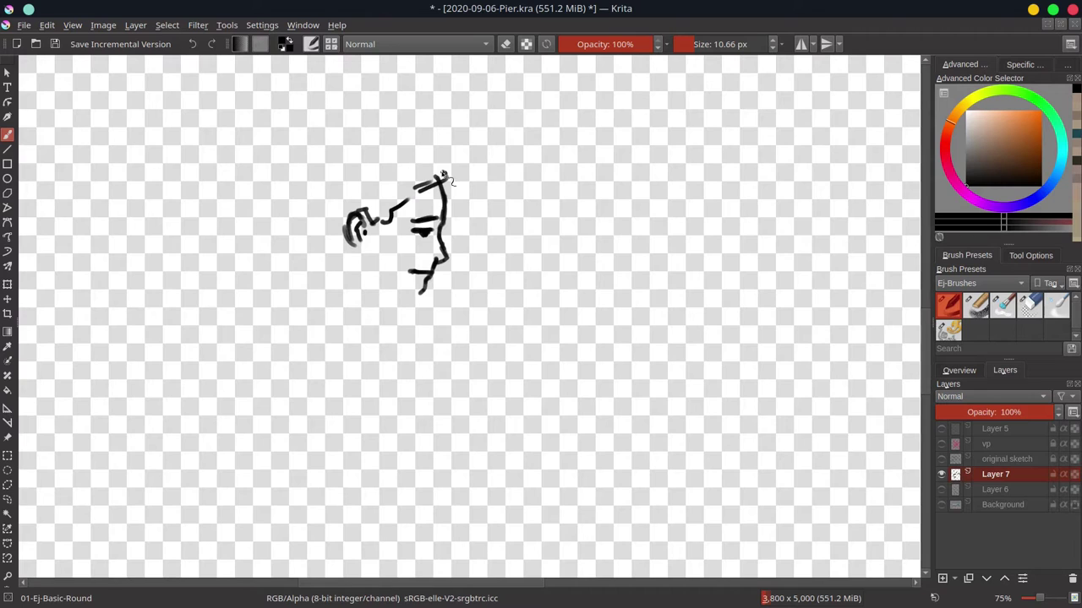
{"action": "key", "text": "/"}
{"action": "left_click_drag", "start_coordinate": [433, 260], "coordinate": [446, 259]}
{"action": "key", "text": "/"}
Step: Show Layer 6, then scale down the new face drawing and position it above the woman's neck and shoulders
{"action": "left_click", "coordinate": [942, 490]}
{"action": "key", "text": "ctrl+t"}
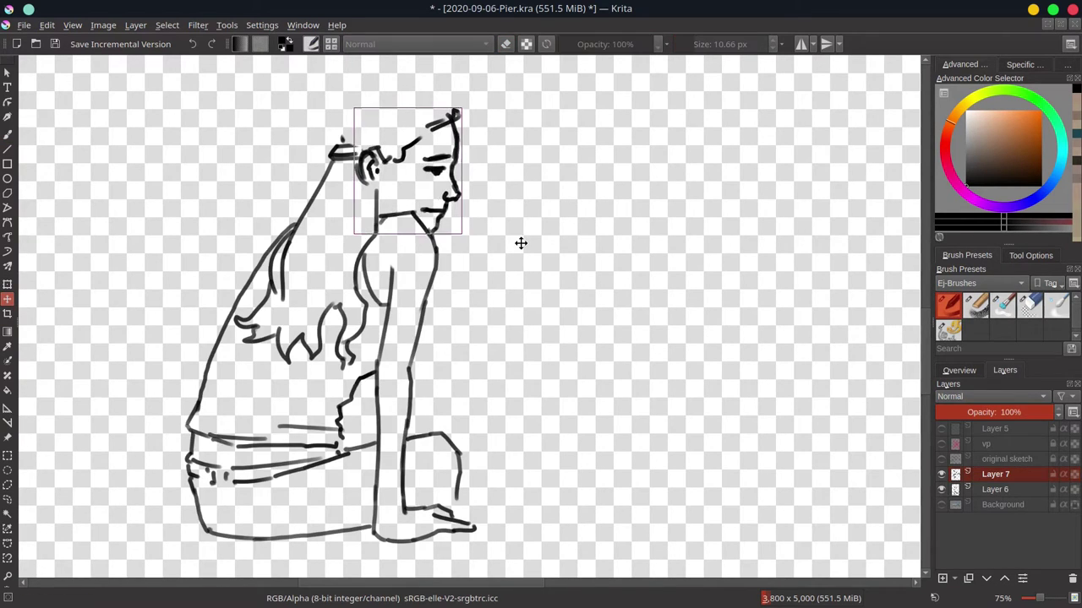
{"action": "left_click_drag", "start_coordinate": [465, 111], "coordinate": [448, 127]}
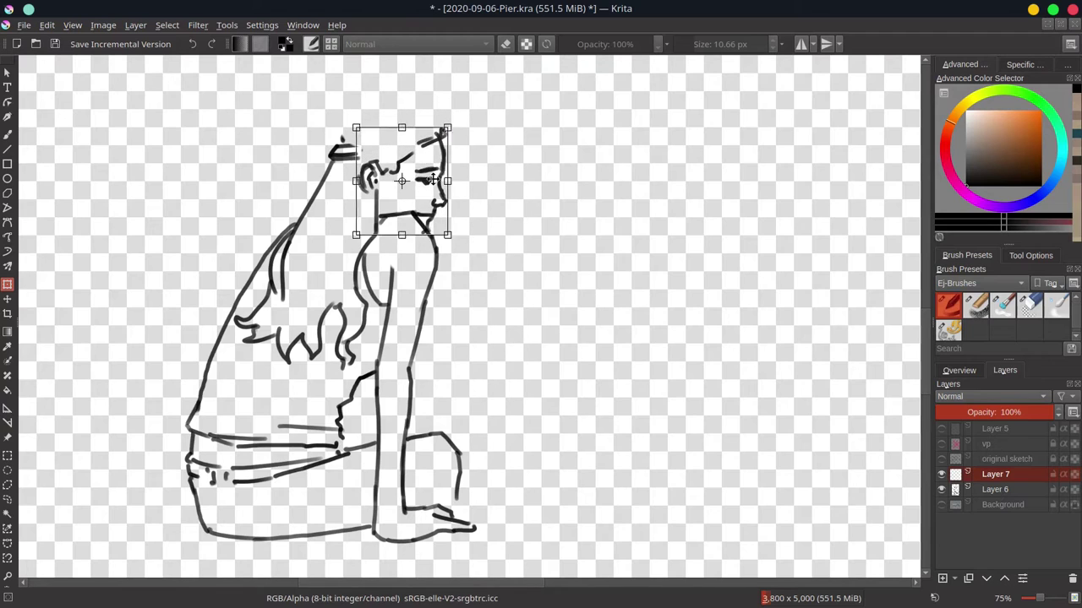
{"action": "left_click_drag", "start_coordinate": [429, 195], "coordinate": [440, 187]}
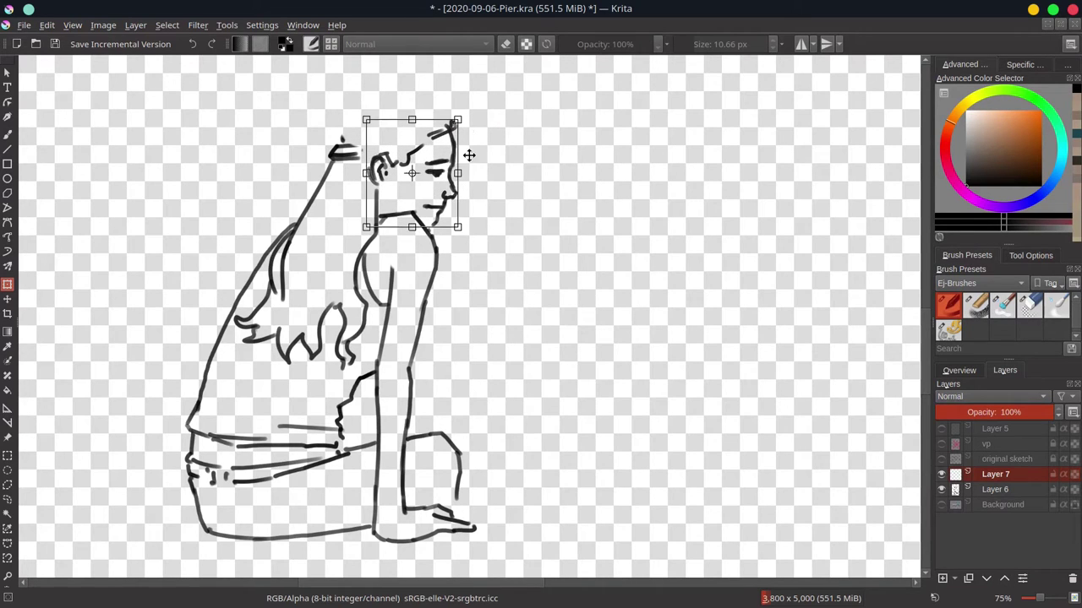
{"action": "left_click_drag", "start_coordinate": [462, 119], "coordinate": [464, 112]}
{"action": "key", "text": "Return"}
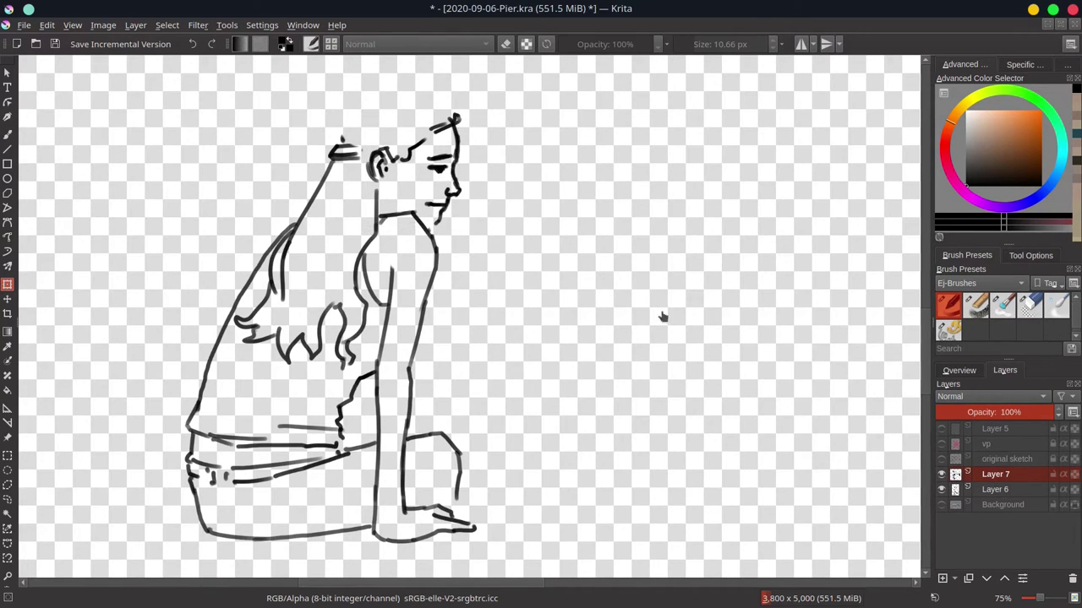
{"action": "left_click", "coordinate": [663, 317]}
{"action": "left_click_drag", "start_coordinate": [664, 317], "coordinate": [670, 304]}
{"action": "left_click_drag", "start_coordinate": [448, 190], "coordinate": [438, 183]}
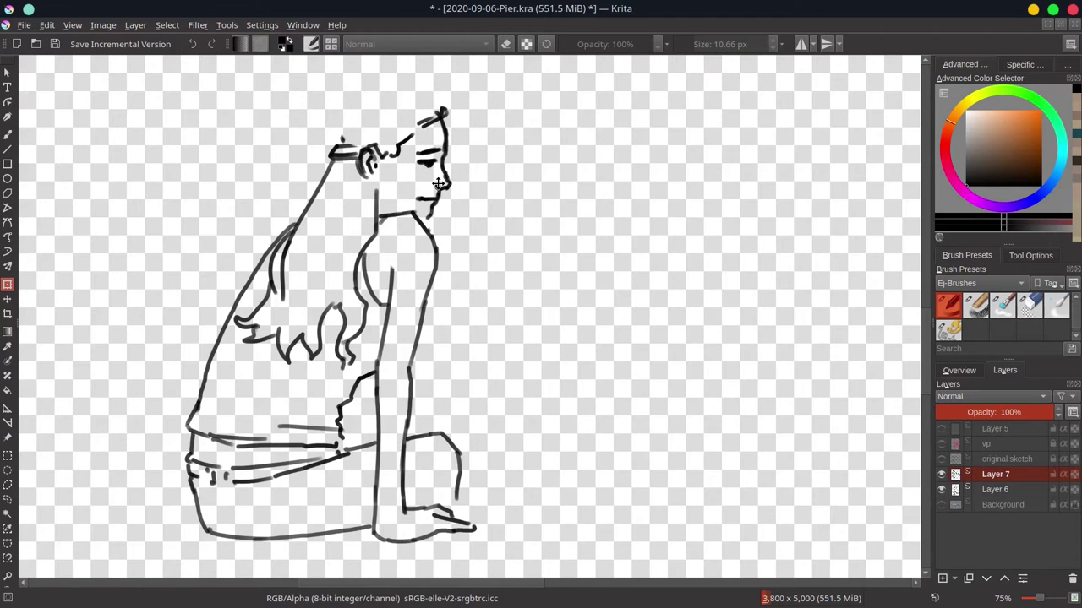
Step: Erase the old headband knot, upper hair edges, neck and shoulder lines on Layer 6
{"action": "left_click", "coordinate": [996, 489]}
{"action": "left_click", "coordinate": [1029, 305]}
{"action": "left_click", "coordinate": [7, 135]}
{"action": "left_click_drag", "start_coordinate": [338, 157], "coordinate": [346, 156]}
{"action": "left_click_drag", "start_coordinate": [336, 145], "coordinate": [353, 159]}
{"action": "left_click_drag", "start_coordinate": [376, 191], "coordinate": [359, 275]}
{"action": "mouse_move", "coordinate": [296, 227]}
{"action": "left_mouse_down"}
{"action": "mouse_move", "coordinate": [332, 171]}
{"action": "mouse_move", "coordinate": [283, 298]}
{"action": "left_mouse_up"}
{"action": "mouse_move", "coordinate": [386, 217]}
{"action": "left_mouse_down"}
{"action": "mouse_move", "coordinate": [441, 263]}
{"action": "mouse_move", "coordinate": [432, 285]}
{"action": "mouse_move", "coordinate": [423, 280]}
{"action": "mouse_move", "coordinate": [411, 371]}
{"action": "mouse_move", "coordinate": [433, 296]}
{"action": "left_mouse_up"}
Step: Redraw the woman's shoulder and arm outline beneath the new face, and erase the old arm and stray hair lines
{"action": "left_click", "coordinate": [950, 312]}
{"action": "left_click", "coordinate": [1029, 306]}
{"action": "mouse_move", "coordinate": [379, 385]}
{"action": "left_mouse_down"}
{"action": "mouse_move", "coordinate": [384, 266]}
{"action": "mouse_move", "coordinate": [373, 534]}
{"action": "left_mouse_up"}
{"action": "left_click", "coordinate": [950, 309]}
{"action": "key", "text": "/"}
{"action": "left_click_drag", "start_coordinate": [386, 410], "coordinate": [386, 501]}
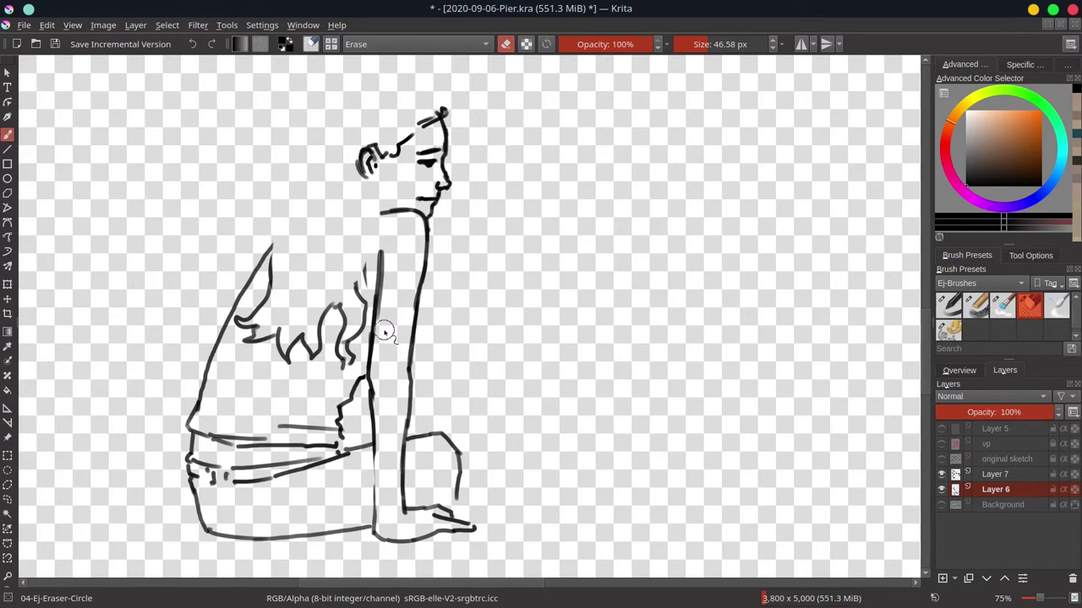
{"action": "left_click_drag", "start_coordinate": [366, 267], "coordinate": [362, 278]}
Step: Draw the woman's jaw, the crown of her head, a hair tie and the back edge of her long hair
{"action": "left_click", "coordinate": [950, 308]}
{"action": "mouse_move", "coordinate": [369, 178]}
{"action": "left_mouse_down"}
{"action": "mouse_move", "coordinate": [389, 210]}
{"action": "mouse_move", "coordinate": [362, 212]}
{"action": "left_mouse_up"}
{"action": "mouse_move", "coordinate": [334, 113]}
{"action": "left_mouse_down"}
{"action": "mouse_move", "coordinate": [344, 121]}
{"action": "mouse_move", "coordinate": [336, 112]}
{"action": "left_mouse_up"}
{"action": "mouse_move", "coordinate": [347, 112]}
{"action": "left_mouse_down"}
{"action": "mouse_move", "coordinate": [314, 149]}
{"action": "mouse_move", "coordinate": [316, 120]}
{"action": "left_mouse_up"}
{"action": "mouse_move", "coordinate": [297, 134]}
{"action": "left_mouse_down"}
{"action": "mouse_move", "coordinate": [378, 116]}
{"action": "mouse_move", "coordinate": [405, 146]}
{"action": "left_mouse_up"}
{"action": "left_click_drag", "start_coordinate": [298, 148], "coordinate": [263, 218]}
{"action": "left_click_drag", "start_coordinate": [270, 194], "coordinate": [231, 315]}
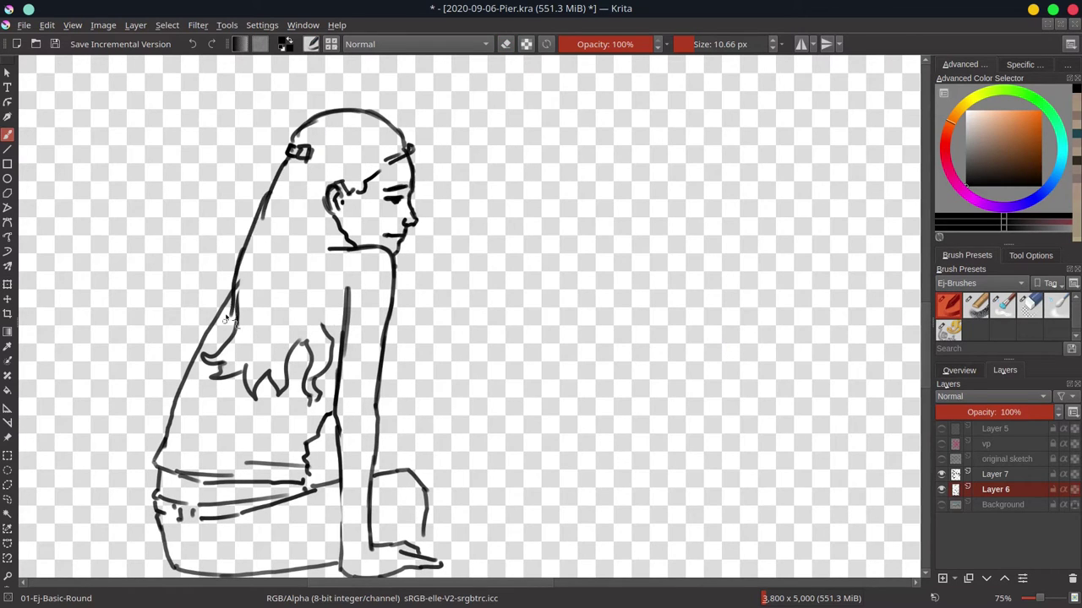
Step: Erase the overlapping lines at the back of the hair and redraw them as an outward-flicking lock
{"action": "left_click", "coordinate": [1029, 306]}
{"action": "mouse_move", "coordinate": [238, 277]}
{"action": "left_mouse_down"}
{"action": "mouse_move", "coordinate": [222, 316]}
{"action": "mouse_move", "coordinate": [196, 306]}
{"action": "mouse_move", "coordinate": [231, 315]}
{"action": "left_mouse_up"}
{"action": "left_click", "coordinate": [948, 306]}
{"action": "left_click_drag", "start_coordinate": [238, 300], "coordinate": [230, 335]}
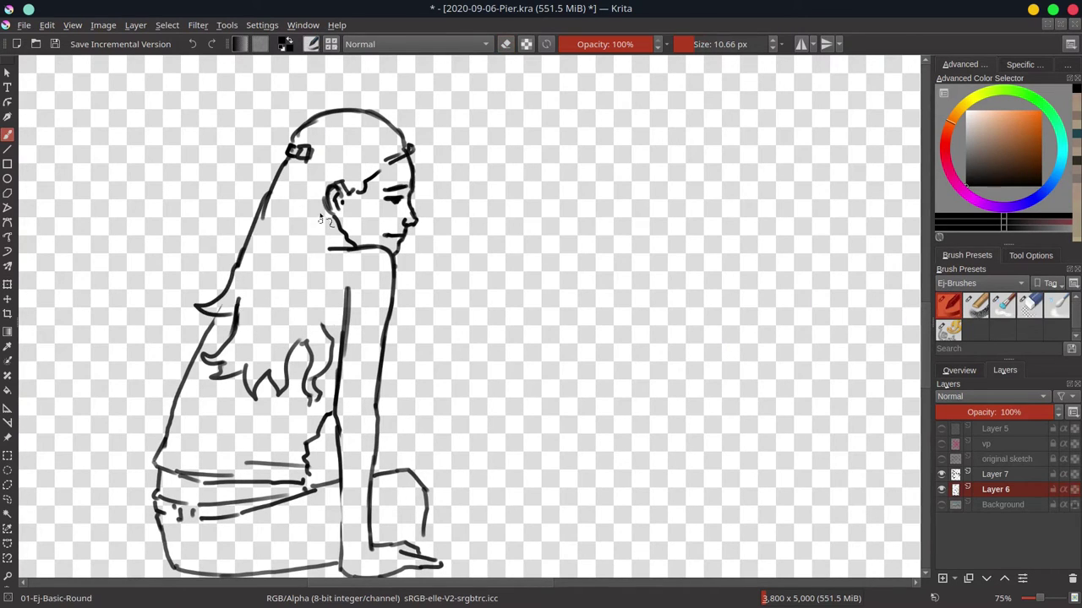
Step: Draw the hair's inner edge beside the ear and neck, darken the hair tie and add the shirt's armhole
{"action": "left_click_drag", "start_coordinate": [318, 211], "coordinate": [322, 294]}
{"action": "left_click_drag", "start_coordinate": [321, 276], "coordinate": [327, 341]}
{"action": "left_click_drag", "start_coordinate": [309, 164], "coordinate": [322, 181]}
{"action": "mouse_move", "coordinate": [292, 148]}
{"action": "left_mouse_down"}
{"action": "mouse_move", "coordinate": [308, 154]}
{"action": "mouse_move", "coordinate": [292, 155]}
{"action": "left_mouse_up"}
{"action": "left_click_drag", "start_coordinate": [314, 199], "coordinate": [326, 244]}
{"action": "mouse_move", "coordinate": [321, 247]}
{"action": "left_mouse_down"}
{"action": "mouse_move", "coordinate": [372, 246]}
{"action": "mouse_move", "coordinate": [316, 318]}
{"action": "mouse_move", "coordinate": [323, 310]}
{"action": "mouse_move", "coordinate": [342, 320]}
{"action": "mouse_move", "coordinate": [320, 272]}
{"action": "mouse_move", "coordinate": [344, 331]}
{"action": "left_mouse_up"}
{"action": "left_click", "coordinate": [1029, 306]}
{"action": "left_click", "coordinate": [948, 306]}
{"action": "left_click", "coordinate": [1030, 306]}
{"action": "left_click", "coordinate": [949, 306]}
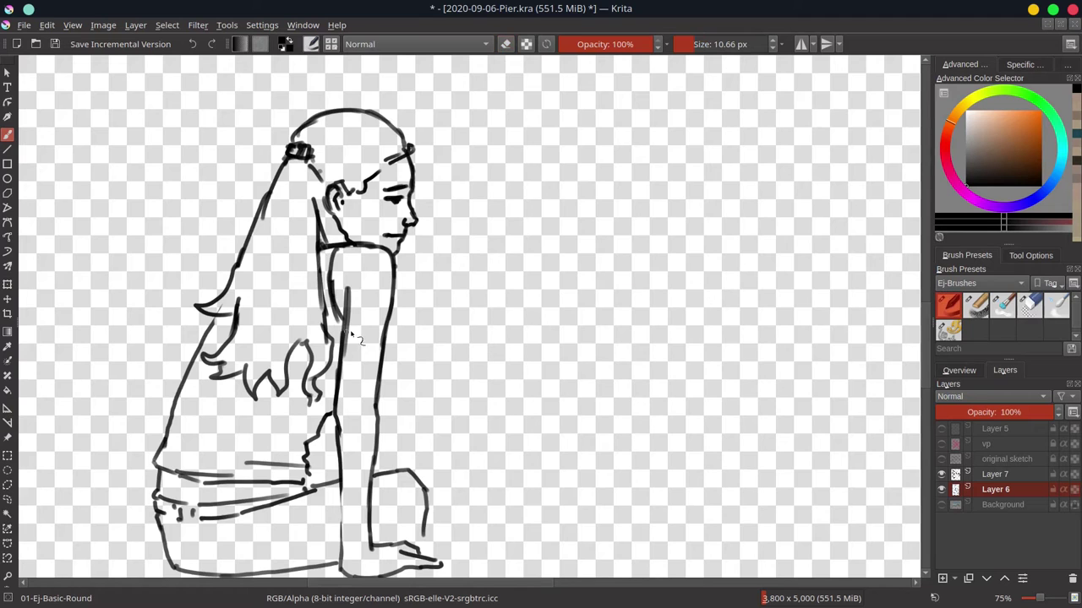
Step: Erase the woman's rounded knee and redraw it with a longer thigh and a more angular bend
{"action": "left_click", "coordinate": [1030, 305]}
{"action": "mouse_move", "coordinate": [410, 470]}
{"action": "left_mouse_down"}
{"action": "mouse_move", "coordinate": [425, 486]}
{"action": "mouse_move", "coordinate": [424, 536]}
{"action": "left_mouse_up"}
{"action": "left_click_drag", "start_coordinate": [535, 486], "coordinate": [529, 443]}
{"action": "left_click", "coordinate": [948, 306]}
{"action": "mouse_move", "coordinate": [382, 429]}
{"action": "left_mouse_down"}
{"action": "mouse_move", "coordinate": [450, 448]}
{"action": "mouse_move", "coordinate": [448, 502]}
{"action": "left_mouse_up"}
{"action": "mouse_move", "coordinate": [599, 390]}
{"action": "left_mouse_down"}
{"action": "mouse_move", "coordinate": [579, 457]}
{"action": "mouse_move", "coordinate": [592, 473]}
{"action": "left_mouse_up"}
Step: Show the Background layer and merge the face on Layer 7 down into Layer 6
{"action": "left_click", "coordinate": [941, 505]}
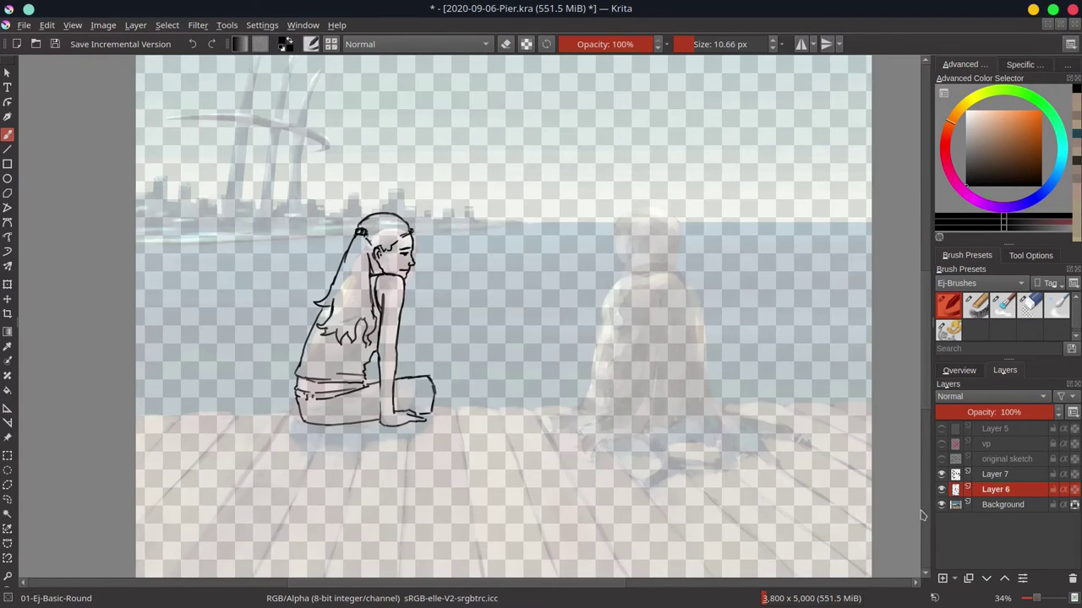
{"action": "left_click", "coordinate": [942, 475]}
{"action": "left_click", "coordinate": [942, 475]}
{"action": "right_click", "coordinate": [1006, 476]}
{"action": "left_click", "coordinate": [962, 260]}
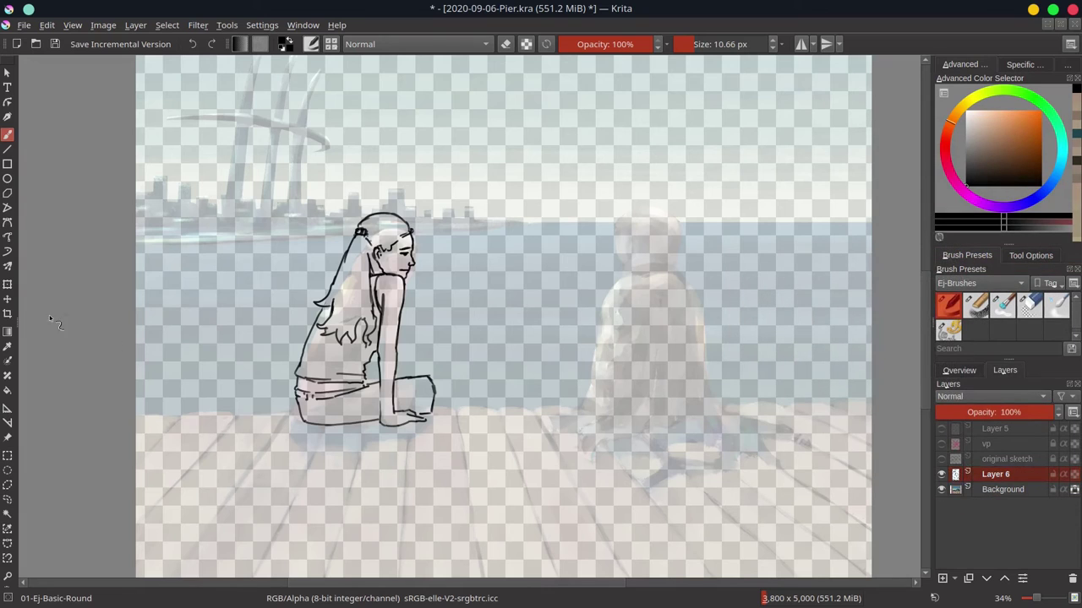
Step: Scale the woman's line drawing down slightly with Transform to match the painted figure's size on the pier
{"action": "left_click", "coordinate": [8, 285]}
{"action": "left_click_drag", "start_coordinate": [295, 211], "coordinate": [304, 225]}
{"action": "left_click_drag", "start_coordinate": [437, 428], "coordinate": [431, 423]}
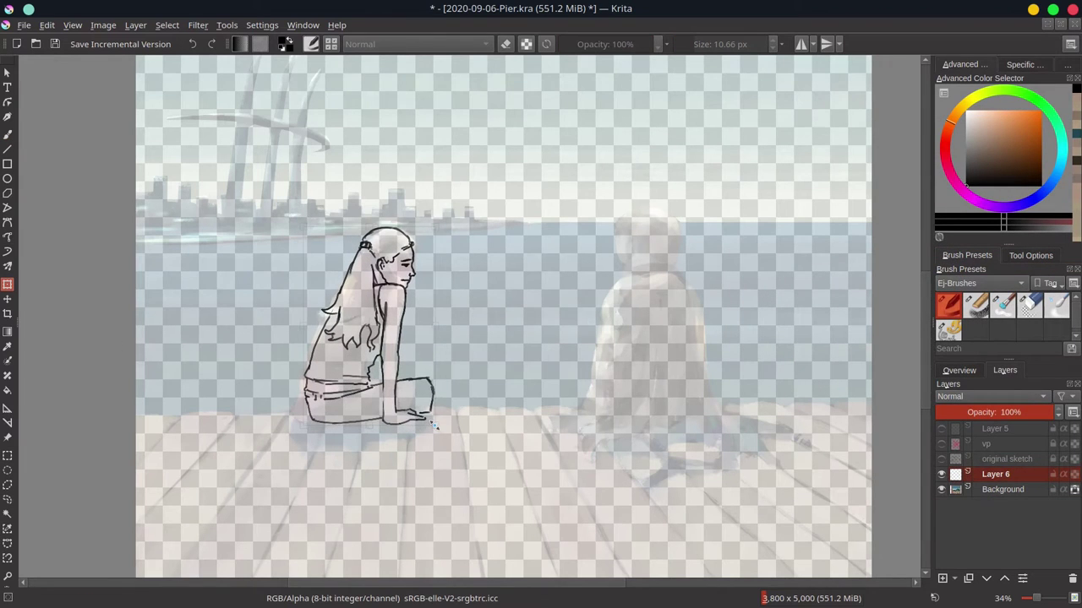
{"action": "key", "text": "Return"}
Step: Touch up the woman's knee line beside her hand and the hair edge behind her neck
{"action": "left_click", "coordinate": [1025, 310]}
{"action": "left_click", "coordinate": [8, 135]}
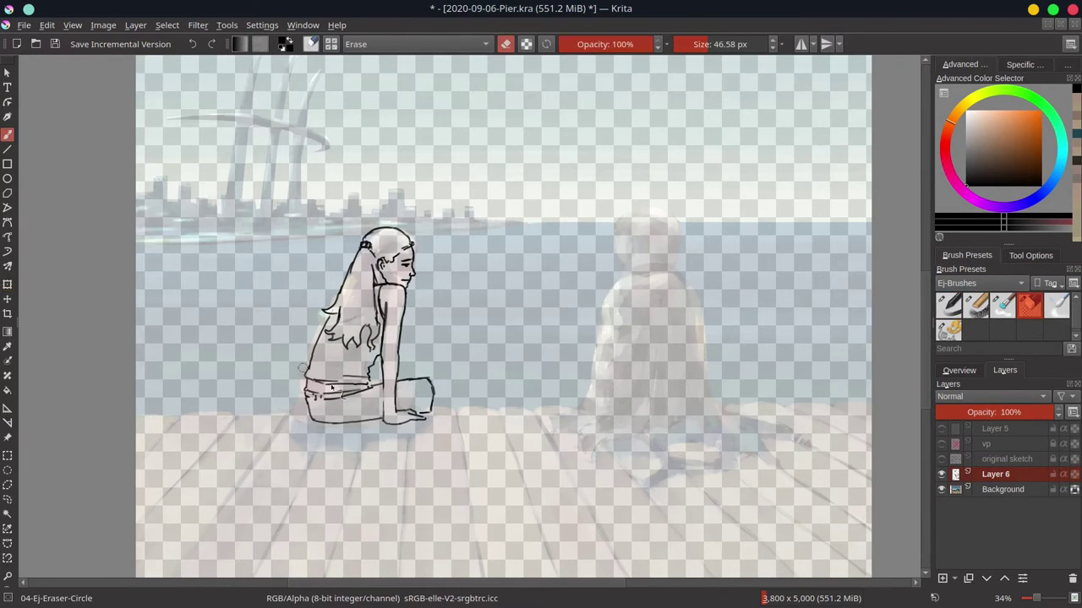
{"action": "left_click", "coordinate": [947, 307]}
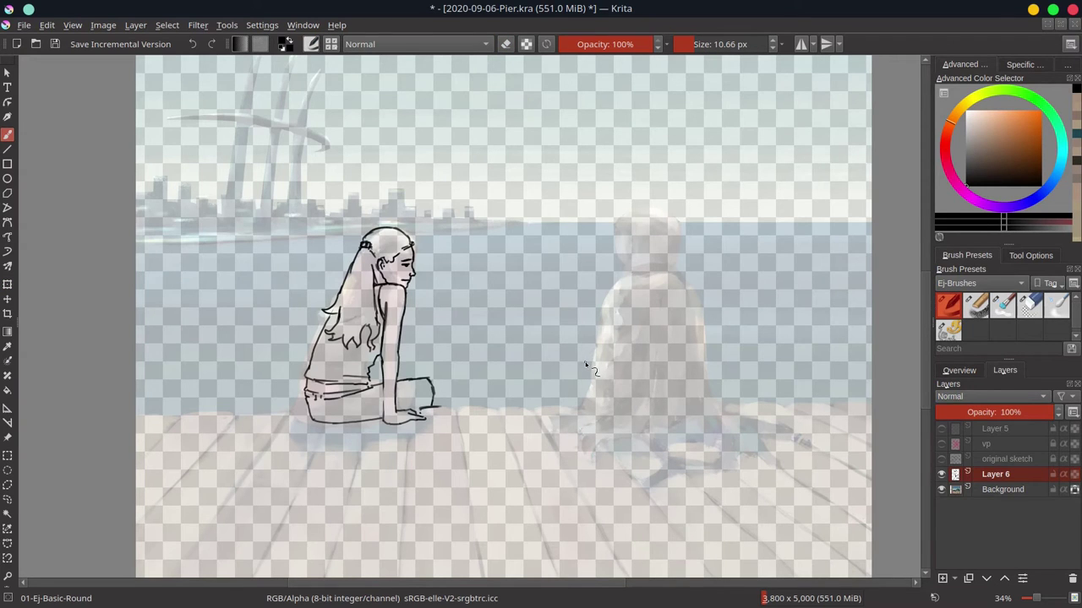
{"action": "scroll", "coordinate": [366, 302], "scroll_direction": "up", "scroll_amount": 3}
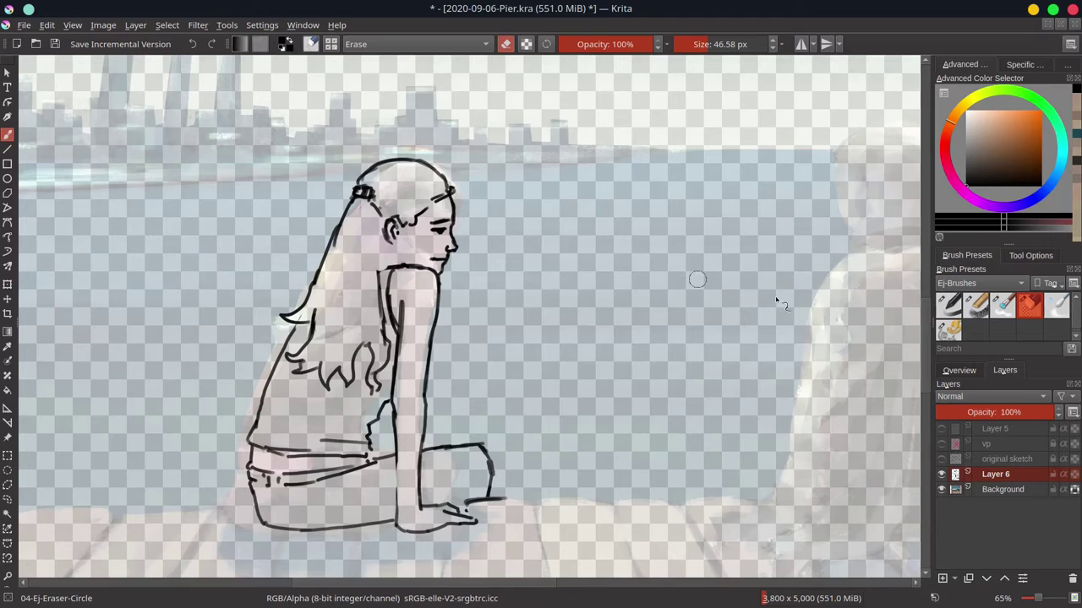
{"action": "left_click_drag", "start_coordinate": [386, 236], "coordinate": [381, 295]}
{"action": "scroll", "coordinate": [512, 343], "scroll_direction": "down", "scroll_amount": 2}
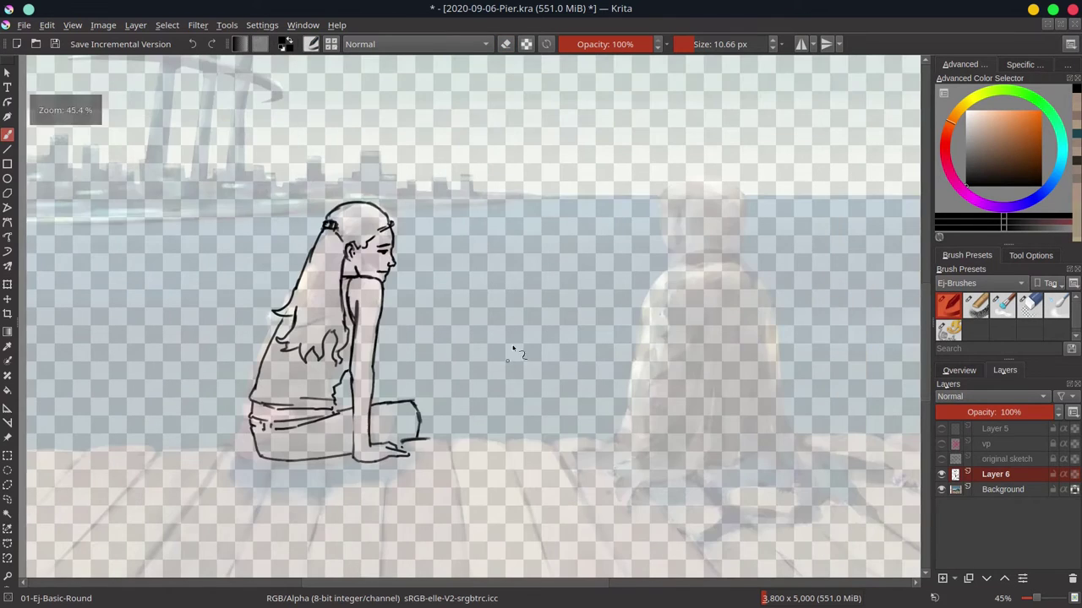
Step: Show the original sketch layer and nudge the woman's line art with Transform to line up with it
{"action": "left_click", "coordinate": [941, 459]}
{"action": "key", "text": "ctrl+t"}
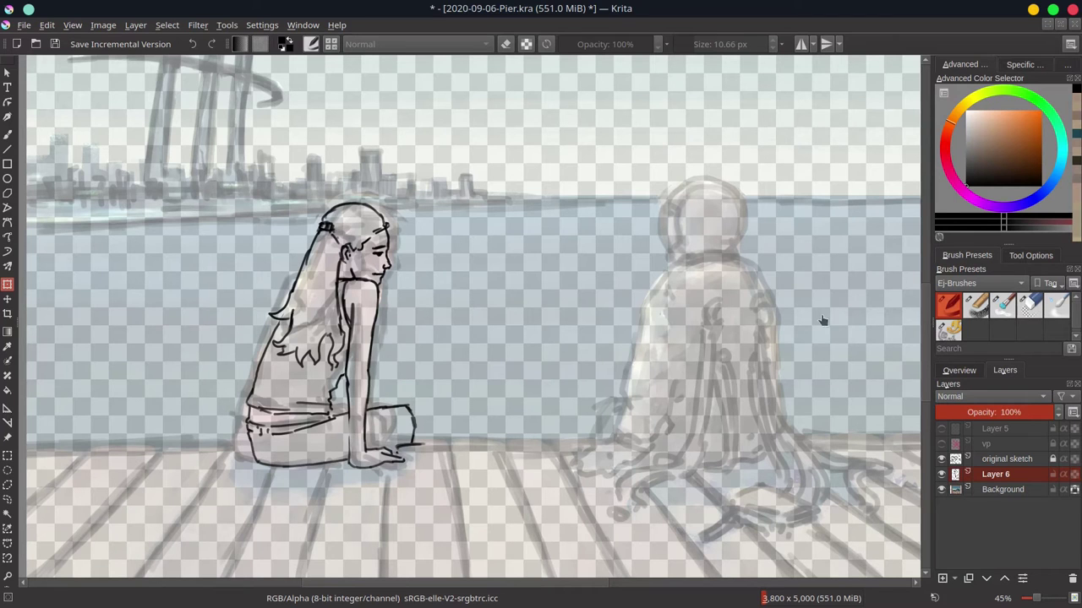
{"action": "left_click", "coordinate": [6, 134]}
Step: Draw the hood outline of the second seated figure over the faded sketch, including its face opening and neck band
{"action": "scroll", "coordinate": [708, 335], "scroll_direction": "up", "scroll_amount": 2}
{"action": "left_click_drag", "start_coordinate": [708, 336], "coordinate": [668, 347]}
{"action": "mouse_move", "coordinate": [626, 244]}
{"action": "left_mouse_down"}
{"action": "mouse_move", "coordinate": [628, 254]}
{"action": "mouse_move", "coordinate": [686, 235]}
{"action": "mouse_move", "coordinate": [646, 221]}
{"action": "mouse_move", "coordinate": [604, 184]}
{"action": "mouse_move", "coordinate": [609, 237]}
{"action": "left_mouse_up"}
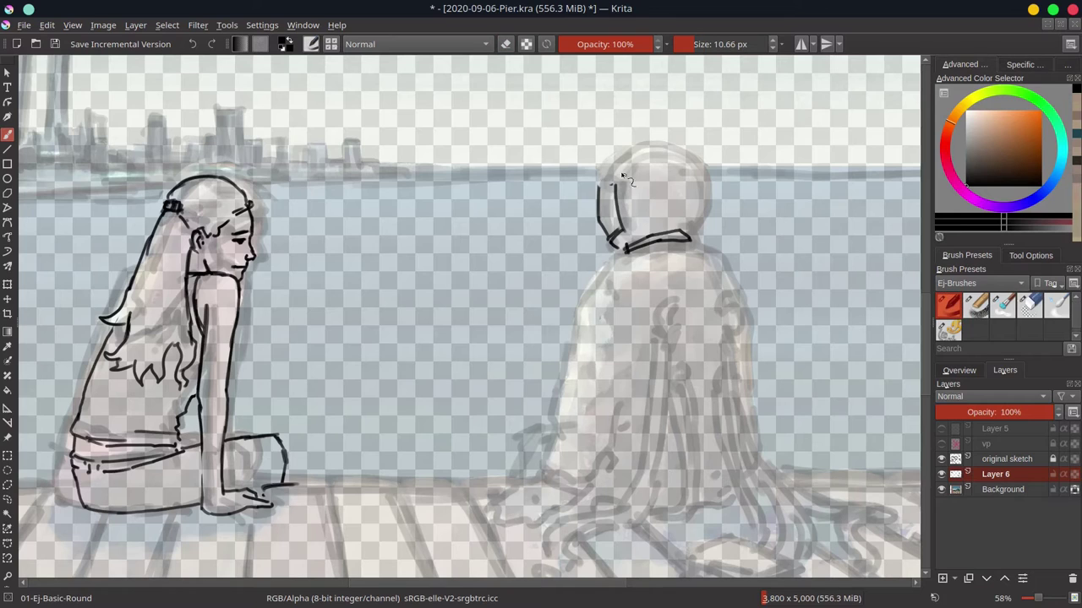
{"action": "mouse_move", "coordinate": [602, 179]}
{"action": "left_mouse_down"}
{"action": "mouse_move", "coordinate": [635, 140]}
{"action": "mouse_move", "coordinate": [708, 195]}
{"action": "mouse_move", "coordinate": [698, 240]}
{"action": "left_mouse_up"}
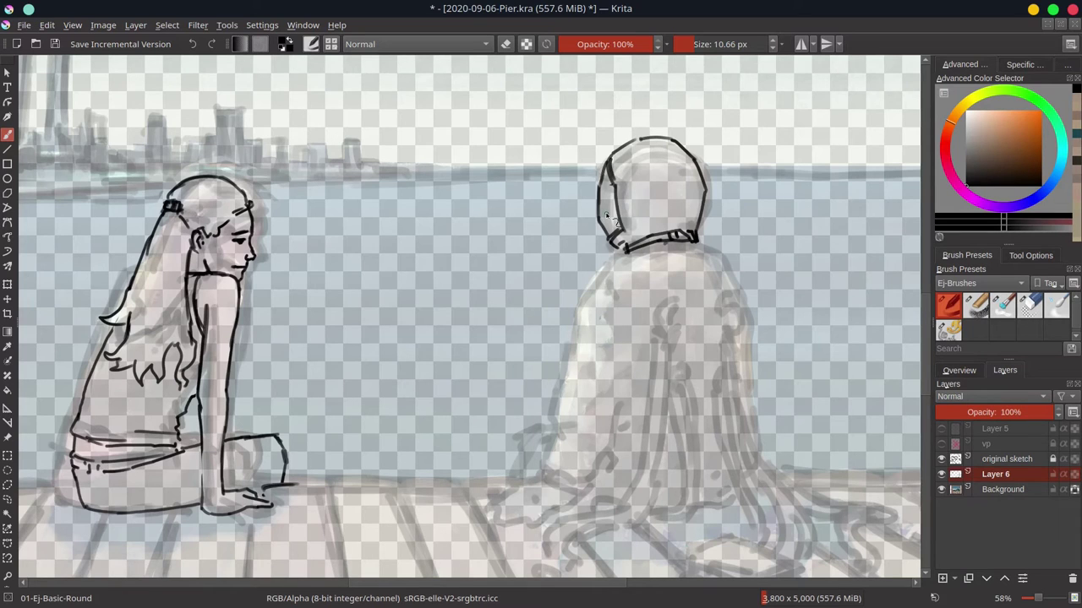
Step: Draw the hooded figure's buttoned collar flap and the puffy left sleeve down to its cuff
{"action": "mouse_move", "coordinate": [617, 255]}
{"action": "left_mouse_down"}
{"action": "mouse_move", "coordinate": [649, 250]}
{"action": "mouse_move", "coordinate": [714, 269]}
{"action": "mouse_move", "coordinate": [700, 282]}
{"action": "mouse_move", "coordinate": [718, 289]}
{"action": "left_mouse_up"}
{"action": "mouse_move", "coordinate": [616, 254]}
{"action": "left_mouse_down"}
{"action": "mouse_move", "coordinate": [595, 297]}
{"action": "mouse_move", "coordinate": [634, 317]}
{"action": "mouse_move", "coordinate": [639, 342]}
{"action": "left_mouse_up"}
{"action": "left_click_drag", "start_coordinate": [595, 288], "coordinate": [554, 435]}
{"action": "left_click", "coordinate": [564, 423]}
{"action": "left_click_drag", "start_coordinate": [632, 367], "coordinate": [615, 435]}
{"action": "left_click_drag", "start_coordinate": [573, 432], "coordinate": [597, 434]}
{"action": "left_click_drag", "start_coordinate": [575, 439], "coordinate": [610, 447]}
Step: Draw the hooded figure's forearm and the spread hand resting on the pier
{"action": "left_click_drag", "start_coordinate": [614, 438], "coordinate": [595, 487]}
{"action": "mouse_move", "coordinate": [554, 431]}
{"action": "left_mouse_down"}
{"action": "mouse_move", "coordinate": [546, 473]}
{"action": "mouse_move", "coordinate": [561, 490]}
{"action": "left_mouse_up"}
{"action": "mouse_move", "coordinate": [533, 491]}
{"action": "left_mouse_down"}
{"action": "mouse_move", "coordinate": [559, 498]}
{"action": "mouse_move", "coordinate": [556, 508]}
{"action": "left_mouse_up"}
{"action": "mouse_move", "coordinate": [578, 503]}
{"action": "left_mouse_down"}
{"action": "mouse_move", "coordinate": [580, 517]}
{"action": "mouse_move", "coordinate": [590, 512]}
{"action": "mouse_move", "coordinate": [580, 495]}
{"action": "left_mouse_up"}
{"action": "key", "text": "slash"}
{"action": "key", "text": "e"}
{"action": "mouse_move", "coordinate": [598, 487]}
{"action": "left_mouse_down"}
{"action": "mouse_move", "coordinate": [545, 513]}
{"action": "mouse_move", "coordinate": [486, 516]}
{"action": "left_mouse_up"}
{"action": "left_click_drag", "start_coordinate": [486, 518], "coordinate": [506, 518]}
{"action": "left_click_drag", "start_coordinate": [516, 480], "coordinate": [478, 499]}
{"action": "left_click_drag", "start_coordinate": [526, 485], "coordinate": [478, 504]}
{"action": "left_click_drag", "start_coordinate": [481, 507], "coordinate": [492, 501]}
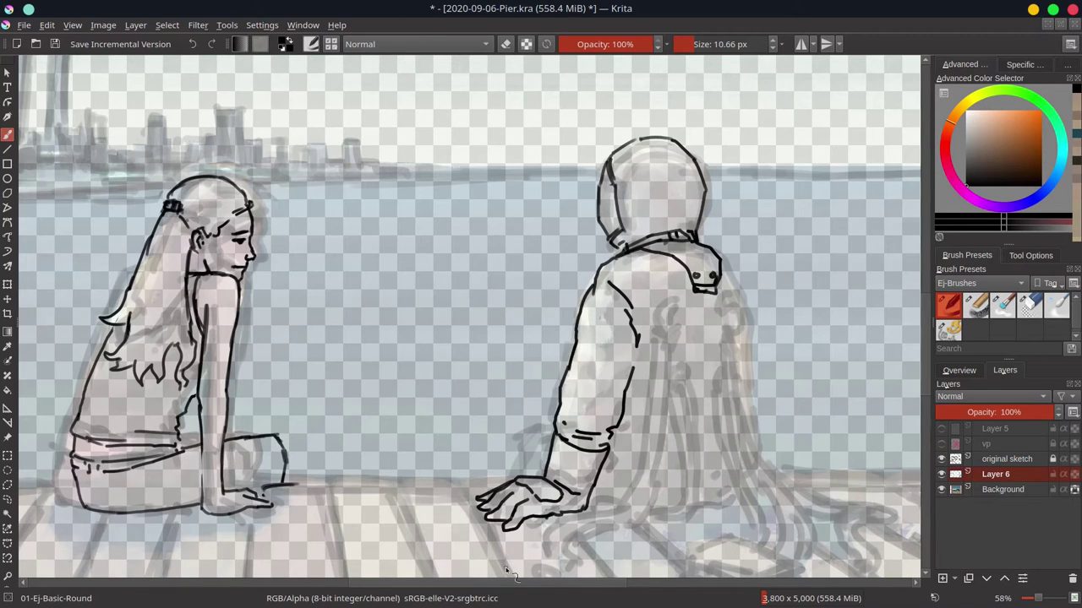
Step: Select the hooded figure's hand, make it smaller and closer to the sleeve with Transform, and clear the selection
{"action": "left_click", "coordinate": [7, 456]}
{"action": "mouse_move", "coordinate": [459, 420]}
{"action": "left_mouse_down"}
{"action": "mouse_move", "coordinate": [489, 549]}
{"action": "mouse_move", "coordinate": [541, 561]}
{"action": "left_mouse_up"}
{"action": "left_click_drag", "start_coordinate": [502, 442], "coordinate": [562, 511]}
{"action": "left_click_drag", "start_coordinate": [507, 490], "coordinate": [597, 531]}
{"action": "left_click_drag", "start_coordinate": [554, 456], "coordinate": [622, 499]}
{"action": "left_click", "coordinate": [7, 135]}
{"action": "key", "text": "ctrl+t"}
{"action": "left_click_drag", "start_coordinate": [488, 550], "coordinate": [494, 543]}
{"action": "left_click_drag", "start_coordinate": [589, 510], "coordinate": [587, 515]}
{"action": "key", "text": "Return"}
{"action": "left_click", "coordinate": [167, 26]}
{"action": "left_click", "coordinate": [180, 59]}
{"action": "left_click", "coordinate": [8, 136]}
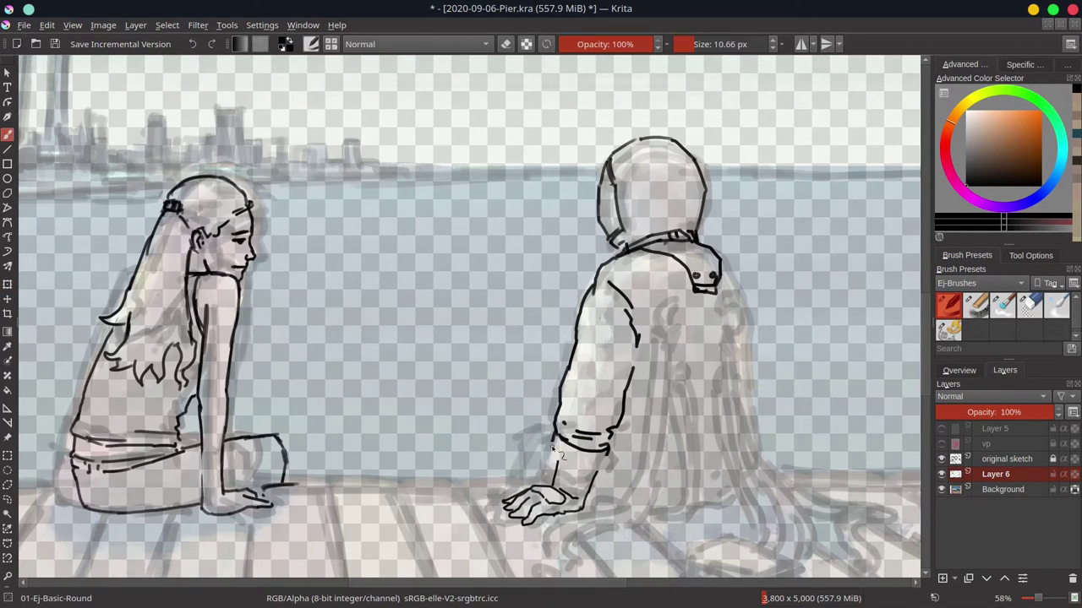
Step: Redraw the lower cuff and forearm, and draw the buckled strap running from the upper back down to the pier
{"action": "left_click_drag", "start_coordinate": [553, 445], "coordinate": [605, 461]}
{"action": "mouse_move", "coordinate": [557, 453]}
{"action": "left_mouse_down"}
{"action": "mouse_move", "coordinate": [554, 475]}
{"action": "mouse_move", "coordinate": [594, 483]}
{"action": "left_mouse_up"}
{"action": "mouse_move", "coordinate": [666, 301]}
{"action": "left_mouse_down"}
{"action": "mouse_move", "coordinate": [728, 296]}
{"action": "mouse_move", "coordinate": [684, 313]}
{"action": "mouse_move", "coordinate": [669, 361]}
{"action": "left_mouse_up"}
{"action": "left_click_drag", "start_coordinate": [675, 326], "coordinate": [680, 377]}
{"action": "left_click_drag", "start_coordinate": [666, 309], "coordinate": [675, 317]}
{"action": "left_click_drag", "start_coordinate": [675, 330], "coordinate": [668, 376]}
{"action": "mouse_move", "coordinate": [668, 375]}
{"action": "left_mouse_down"}
{"action": "mouse_move", "coordinate": [680, 380]}
{"action": "mouse_move", "coordinate": [666, 387]}
{"action": "mouse_move", "coordinate": [653, 334]}
{"action": "mouse_move", "coordinate": [599, 399]}
{"action": "mouse_move", "coordinate": [601, 412]}
{"action": "mouse_move", "coordinate": [491, 501]}
{"action": "left_mouse_up"}
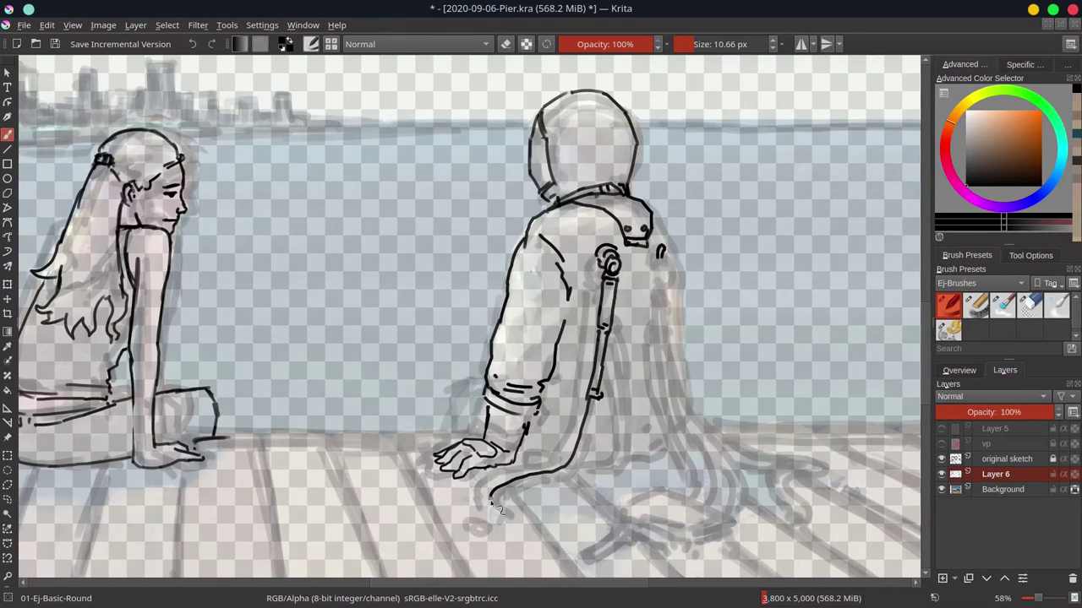
Step: Finish the strap's curled end with a clip and draw the buttoned side flaps beside the sleeve
{"action": "mouse_move", "coordinate": [561, 473]}
{"action": "left_mouse_down"}
{"action": "mouse_move", "coordinate": [510, 516]}
{"action": "mouse_move", "coordinate": [574, 470]}
{"action": "mouse_move", "coordinate": [597, 406]}
{"action": "left_mouse_up"}
{"action": "left_click_drag", "start_coordinate": [502, 496], "coordinate": [554, 521]}
{"action": "left_click_drag", "start_coordinate": [539, 414], "coordinate": [560, 420]}
{"action": "left_click_drag", "start_coordinate": [555, 367], "coordinate": [573, 406]}
{"action": "mouse_move", "coordinate": [573, 400]}
{"action": "left_mouse_down"}
{"action": "mouse_move", "coordinate": [567, 428]}
{"action": "mouse_move", "coordinate": [565, 401]}
{"action": "left_mouse_up"}
{"action": "left_click_drag", "start_coordinate": [558, 420], "coordinate": [569, 426]}
{"action": "left_click_drag", "start_coordinate": [524, 456], "coordinate": [568, 458]}
Step: Draw the second back strap with its buckles and curling loose ends, and save the file
{"action": "mouse_move", "coordinate": [615, 313]}
{"action": "left_mouse_down"}
{"action": "mouse_move", "coordinate": [620, 336]}
{"action": "mouse_move", "coordinate": [573, 365]}
{"action": "mouse_move", "coordinate": [581, 349]}
{"action": "left_mouse_up"}
{"action": "mouse_move", "coordinate": [568, 299]}
{"action": "left_mouse_down"}
{"action": "mouse_move", "coordinate": [586, 328]}
{"action": "mouse_move", "coordinate": [577, 353]}
{"action": "mouse_move", "coordinate": [614, 389]}
{"action": "mouse_move", "coordinate": [610, 439]}
{"action": "left_mouse_up"}
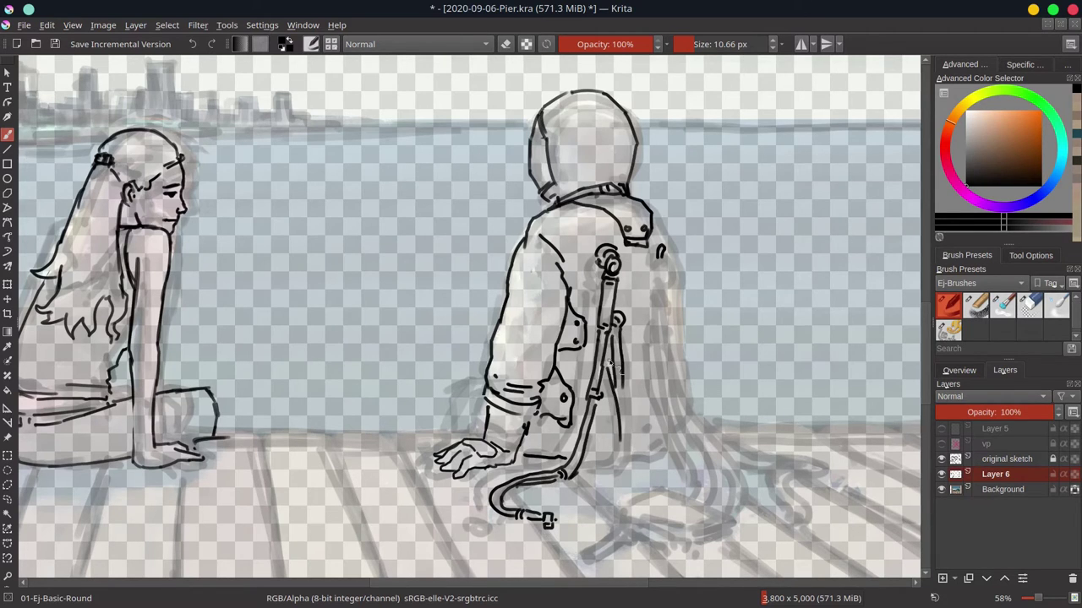
{"action": "left_click_drag", "start_coordinate": [607, 385], "coordinate": [615, 434]}
{"action": "mouse_move", "coordinate": [626, 389]}
{"action": "left_mouse_down"}
{"action": "mouse_move", "coordinate": [605, 476]}
{"action": "mouse_move", "coordinate": [518, 478]}
{"action": "mouse_move", "coordinate": [548, 509]}
{"action": "mouse_move", "coordinate": [512, 529]}
{"action": "mouse_move", "coordinate": [510, 551]}
{"action": "left_mouse_up"}
{"action": "mouse_move", "coordinate": [621, 418]}
{"action": "left_mouse_down"}
{"action": "mouse_move", "coordinate": [629, 460]}
{"action": "mouse_move", "coordinate": [653, 488]}
{"action": "mouse_move", "coordinate": [658, 471]}
{"action": "mouse_move", "coordinate": [639, 497]}
{"action": "left_mouse_up"}
{"action": "left_click", "coordinate": [25, 26]}
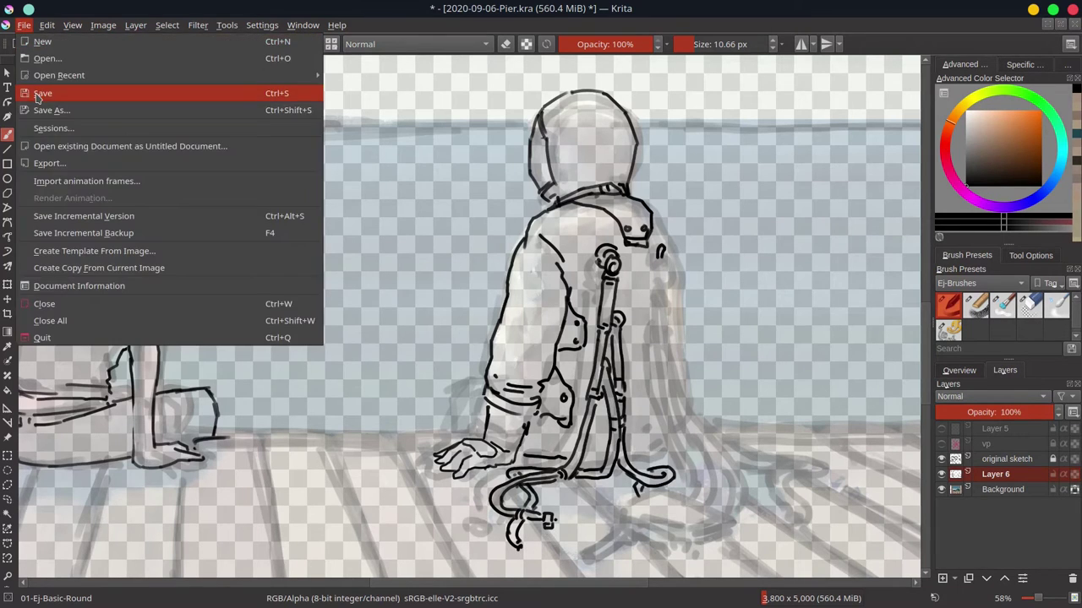
{"action": "left_click", "coordinate": [37, 93]}
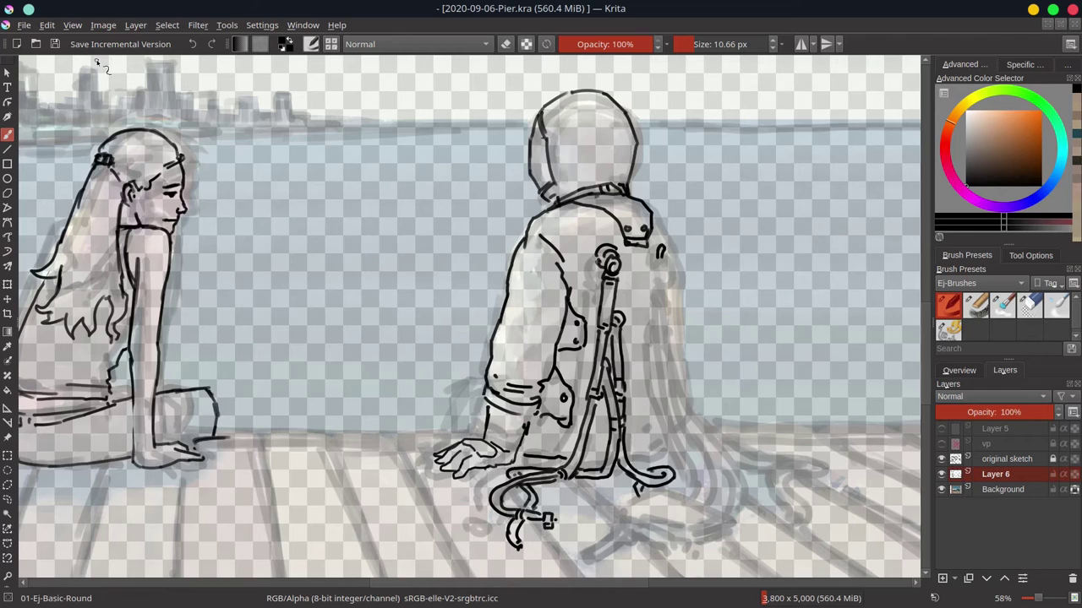
Step: Draw the flat box with a handle lying on the pier behind the hooded figure
{"action": "mouse_move", "coordinate": [618, 512]}
{"action": "left_mouse_down"}
{"action": "mouse_move", "coordinate": [667, 489]}
{"action": "mouse_move", "coordinate": [634, 500]}
{"action": "mouse_move", "coordinate": [640, 523]}
{"action": "mouse_move", "coordinate": [695, 546]}
{"action": "mouse_move", "coordinate": [686, 551]}
{"action": "mouse_move", "coordinate": [732, 522]}
{"action": "mouse_move", "coordinate": [725, 549]}
{"action": "mouse_move", "coordinate": [738, 531]}
{"action": "left_mouse_up"}
{"action": "left_click_drag", "start_coordinate": [737, 521], "coordinate": [737, 532]}
{"action": "mouse_move", "coordinate": [669, 490]}
{"action": "left_mouse_down"}
{"action": "mouse_move", "coordinate": [741, 519]}
{"action": "mouse_move", "coordinate": [670, 462]}
{"action": "mouse_move", "coordinate": [650, 495]}
{"action": "mouse_move", "coordinate": [634, 489]}
{"action": "mouse_move", "coordinate": [580, 506]}
{"action": "mouse_move", "coordinate": [640, 495]}
{"action": "mouse_move", "coordinate": [626, 480]}
{"action": "left_mouse_up"}
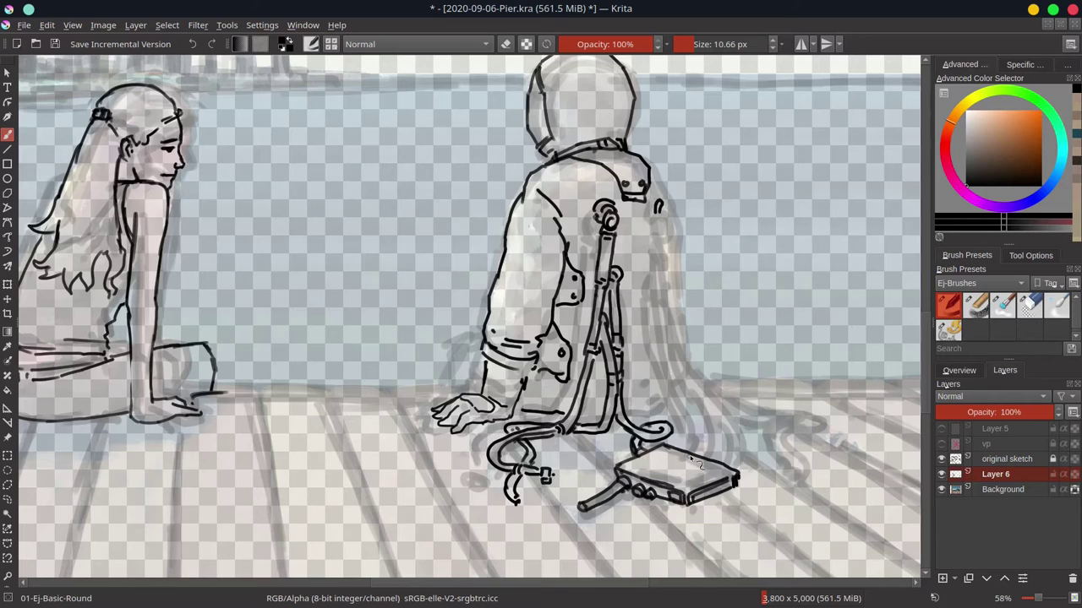
Step: Draw the hooded figure's coat hem and the double belt line across the waist between the straps
{"action": "left_click_drag", "start_coordinate": [579, 416], "coordinate": [647, 410]}
{"action": "left_click_drag", "start_coordinate": [569, 365], "coordinate": [584, 366]}
{"action": "left_click_drag", "start_coordinate": [570, 371], "coordinate": [584, 372]}
{"action": "left_click_drag", "start_coordinate": [591, 366], "coordinate": [605, 366]}
{"action": "left_click_drag", "start_coordinate": [590, 373], "coordinate": [644, 370]}
{"action": "left_click_drag", "start_coordinate": [626, 365], "coordinate": [644, 365]}
Step: Draw the rectangular back panel between the straps and the small buckle marks along the back's far side
{"action": "left_click_drag", "start_coordinate": [650, 268], "coordinate": [650, 284]}
{"action": "left_click_drag", "start_coordinate": [649, 304], "coordinate": [648, 323]}
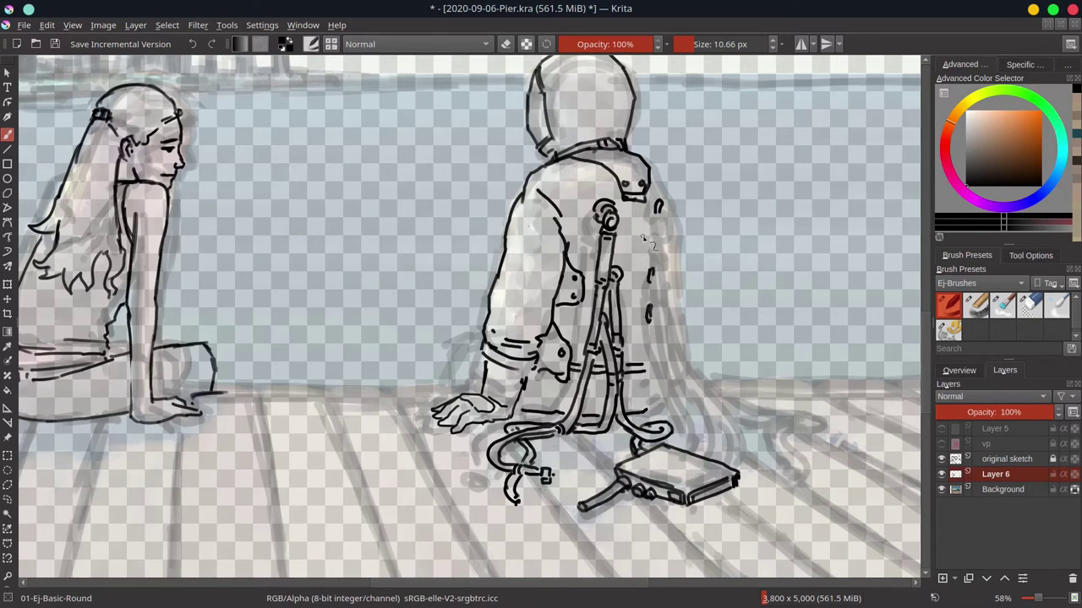
{"action": "mouse_move", "coordinate": [613, 256]}
{"action": "left_mouse_down"}
{"action": "mouse_move", "coordinate": [624, 293]}
{"action": "mouse_move", "coordinate": [652, 255]}
{"action": "left_mouse_up"}
{"action": "left_click_drag", "start_coordinate": [629, 285], "coordinate": [643, 283]}
{"action": "mouse_move", "coordinate": [621, 292]}
{"action": "left_mouse_down"}
{"action": "mouse_move", "coordinate": [643, 293]}
{"action": "mouse_move", "coordinate": [649, 261]}
{"action": "left_mouse_up"}
{"action": "left_click_drag", "start_coordinate": [596, 254], "coordinate": [590, 286]}
{"action": "key", "text": "ctrl+z"}
{"action": "mouse_move", "coordinate": [591, 286]}
{"action": "left_mouse_down"}
{"action": "mouse_move", "coordinate": [655, 282]}
{"action": "mouse_move", "coordinate": [649, 326]}
{"action": "left_mouse_up"}
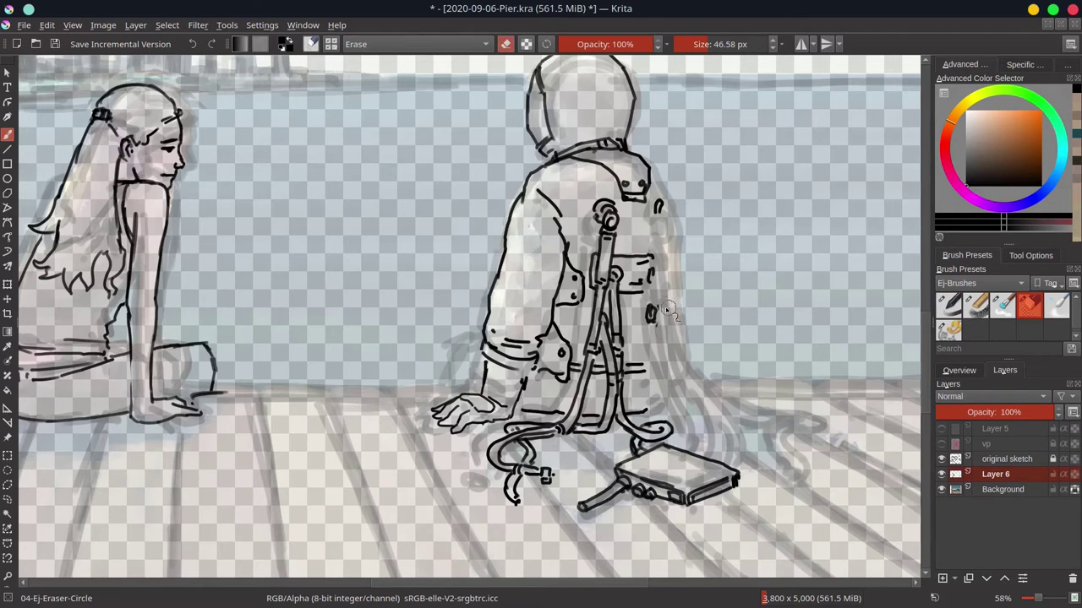
Step: Draw the buckled strap on the back's far side, running past the belt to the pier behind the box
{"action": "mouse_move", "coordinate": [652, 270]}
{"action": "left_mouse_down"}
{"action": "mouse_move", "coordinate": [664, 289]}
{"action": "mouse_move", "coordinate": [669, 390]}
{"action": "left_mouse_up"}
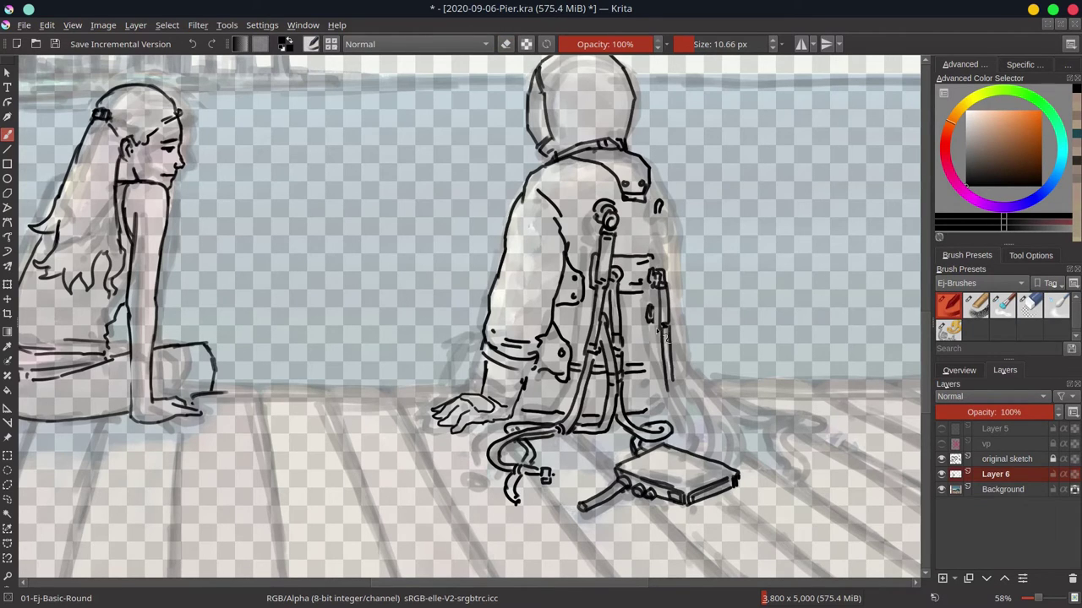
{"action": "left_click_drag", "start_coordinate": [653, 309], "coordinate": [659, 361]}
{"action": "left_click_drag", "start_coordinate": [645, 371], "coordinate": [660, 366]}
{"action": "left_click_drag", "start_coordinate": [647, 413], "coordinate": [654, 409]}
{"action": "mouse_move", "coordinate": [658, 368]}
{"action": "left_mouse_down"}
{"action": "mouse_move", "coordinate": [677, 393]}
{"action": "mouse_move", "coordinate": [681, 416]}
{"action": "mouse_move", "coordinate": [710, 425]}
{"action": "left_mouse_up"}
{"action": "mouse_move", "coordinate": [683, 412]}
{"action": "left_mouse_down"}
{"action": "mouse_move", "coordinate": [709, 400]}
{"action": "mouse_move", "coordinate": [686, 422]}
{"action": "mouse_move", "coordinate": [709, 463]}
{"action": "left_mouse_up"}
Step: Draw the outer shoulder strap down the coat's far edge, ending in looped and trailing straps on the pier
{"action": "mouse_move", "coordinate": [659, 204]}
{"action": "left_mouse_down"}
{"action": "mouse_move", "coordinate": [676, 233]}
{"action": "mouse_move", "coordinate": [664, 238]}
{"action": "mouse_move", "coordinate": [661, 275]}
{"action": "mouse_move", "coordinate": [672, 267]}
{"action": "mouse_move", "coordinate": [689, 404]}
{"action": "mouse_move", "coordinate": [742, 426]}
{"action": "mouse_move", "coordinate": [810, 420]}
{"action": "mouse_move", "coordinate": [771, 433]}
{"action": "mouse_move", "coordinate": [789, 480]}
{"action": "mouse_move", "coordinate": [802, 483]}
{"action": "left_mouse_up"}
{"action": "mouse_move", "coordinate": [744, 417]}
{"action": "left_mouse_down"}
{"action": "mouse_move", "coordinate": [741, 428]}
{"action": "mouse_move", "coordinate": [715, 424]}
{"action": "mouse_move", "coordinate": [775, 420]}
{"action": "mouse_move", "coordinate": [798, 442]}
{"action": "mouse_move", "coordinate": [808, 424]}
{"action": "mouse_move", "coordinate": [816, 453]}
{"action": "mouse_move", "coordinate": [786, 448]}
{"action": "mouse_move", "coordinate": [771, 479]}
{"action": "mouse_move", "coordinate": [749, 488]}
{"action": "mouse_move", "coordinate": [761, 495]}
{"action": "left_mouse_up"}
{"action": "mouse_move", "coordinate": [778, 482]}
{"action": "left_mouse_down"}
{"action": "mouse_move", "coordinate": [783, 492]}
{"action": "mouse_move", "coordinate": [806, 483]}
{"action": "left_mouse_up"}
Step: Draw the hooded figure's knee behind the sleeve, and erase and redraw the lower edge of the woman's knee
{"action": "left_click_drag", "start_coordinate": [463, 343], "coordinate": [440, 390]}
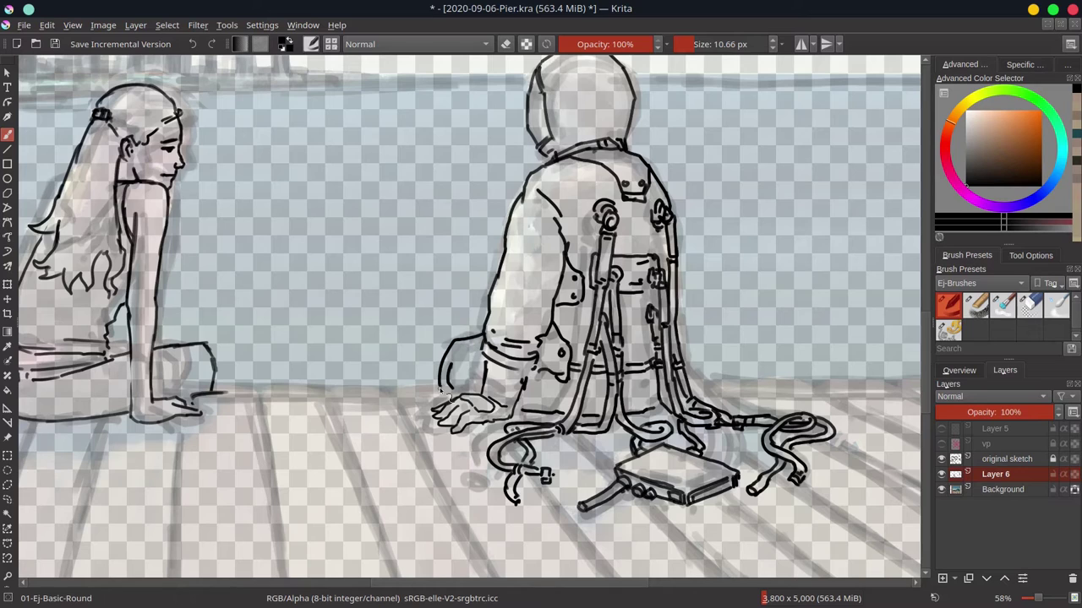
{"action": "left_click", "coordinate": [1029, 308]}
{"action": "left_click_drag", "start_coordinate": [225, 393], "coordinate": [196, 399]}
{"action": "left_click", "coordinate": [951, 307]}
{"action": "left_click", "coordinate": [1029, 306]}
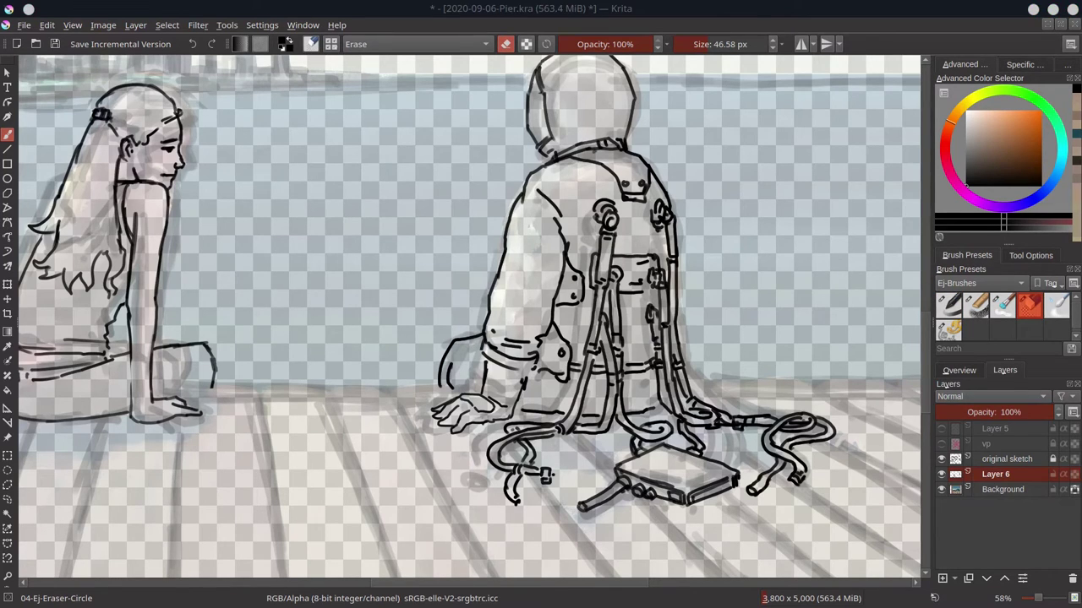
{"action": "left_click", "coordinate": [949, 304]}
{"action": "left_click_drag", "start_coordinate": [194, 401], "coordinate": [211, 388]}
{"action": "left_click_drag", "start_coordinate": [441, 386], "coordinate": [462, 398]}
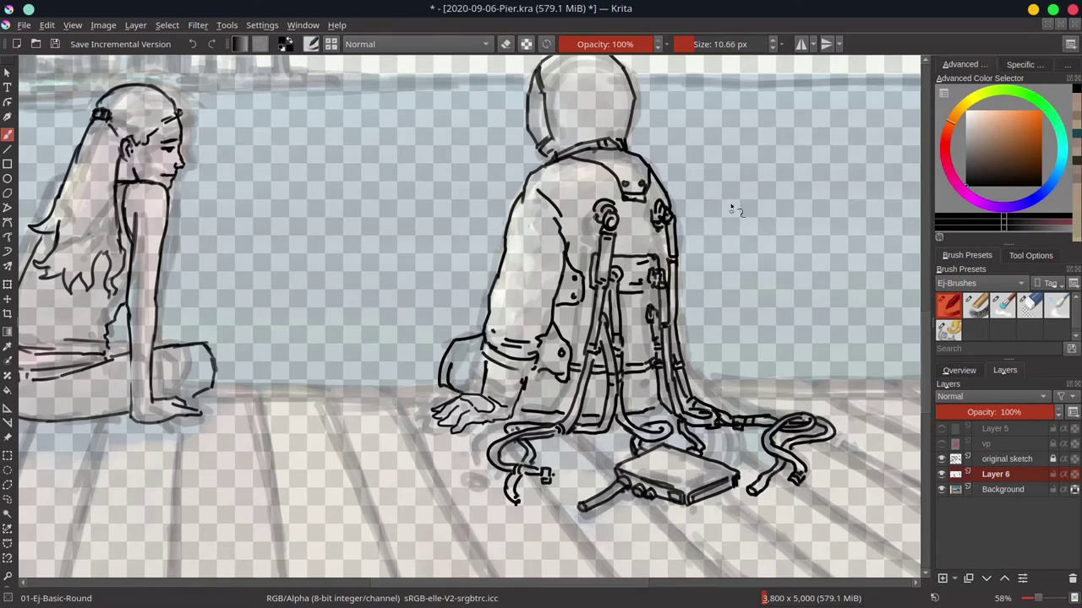
Step: Select the woman's face, shift it slightly toward the back of her head with Transform, and clear the selection
{"action": "scroll", "coordinate": [641, 299], "scroll_direction": "down", "scroll_amount": 3}
{"action": "scroll", "coordinate": [500, 316], "scroll_direction": "up", "scroll_amount": 5}
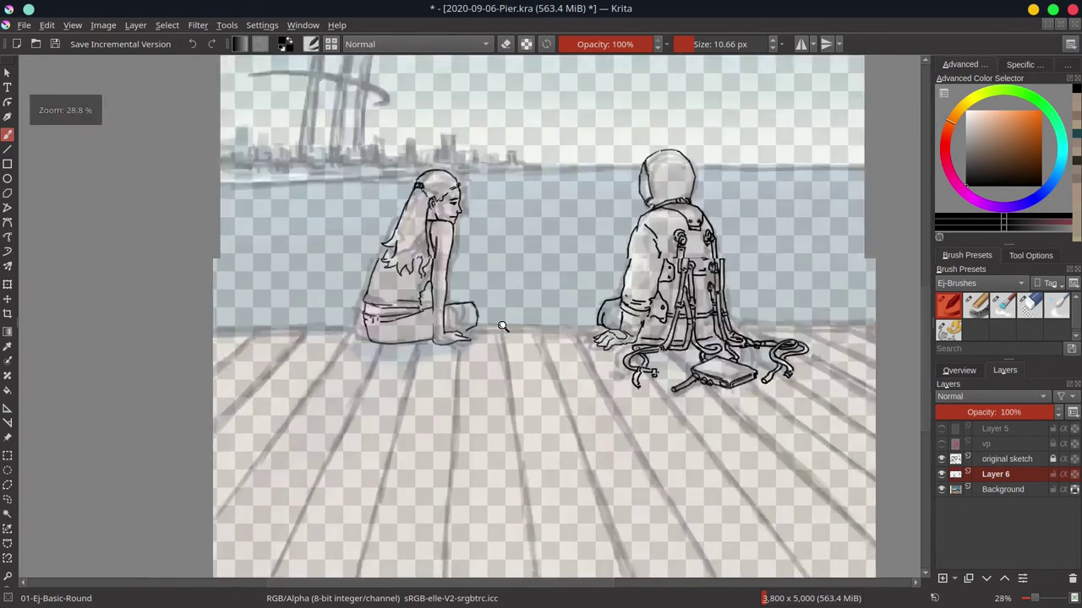
{"action": "mouse_move", "coordinate": [417, 221]}
{"action": "left_mouse_down"}
{"action": "mouse_move", "coordinate": [430, 283]}
{"action": "mouse_move", "coordinate": [496, 251]}
{"action": "mouse_move", "coordinate": [448, 193]}
{"action": "left_mouse_up"}
{"action": "key", "text": "ctrl+t"}
{"action": "left_click_drag", "start_coordinate": [486, 284], "coordinate": [481, 277]}
{"action": "key", "text": "Return"}
{"action": "left_click", "coordinate": [166, 25]}
{"action": "left_click", "coordinate": [180, 58]}
{"action": "left_click", "coordinate": [8, 136]}
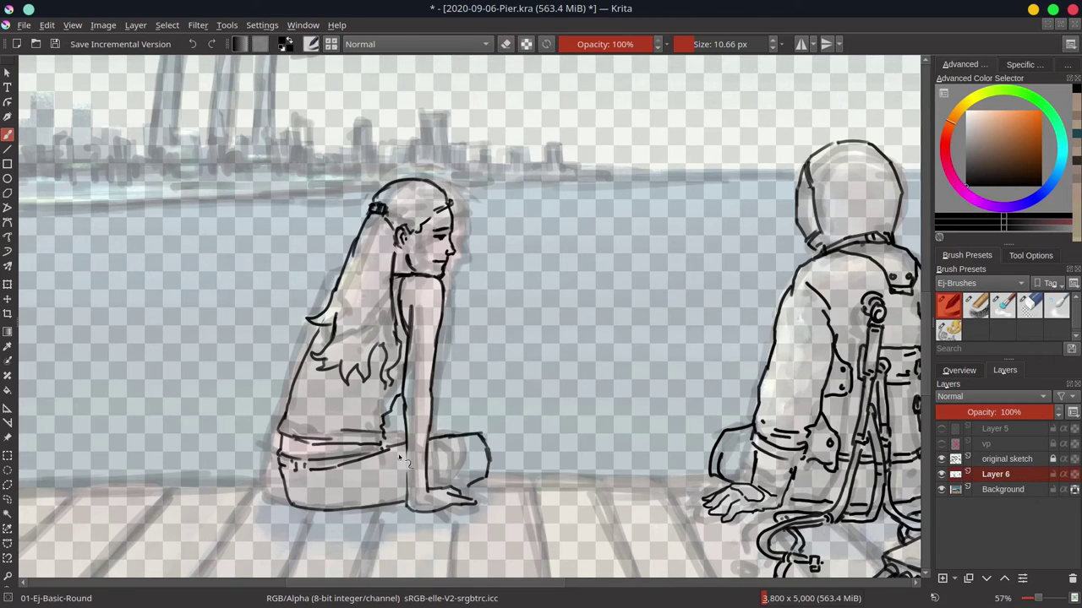
Step: Connect the woman's waistband and thigh lines to her supporting arm
{"action": "mouse_move", "coordinate": [407, 445]}
{"action": "left_mouse_down"}
{"action": "mouse_move", "coordinate": [409, 494]}
{"action": "mouse_move", "coordinate": [405, 441]}
{"action": "mouse_move", "coordinate": [388, 452]}
{"action": "left_mouse_up"}
{"action": "left_click_drag", "start_coordinate": [432, 441], "coordinate": [442, 437]}
{"action": "left_click_drag", "start_coordinate": [547, 304], "coordinate": [582, 424]}
Step: Rename Layer 6 to "second sketch"
{"action": "double_click", "coordinate": [998, 474]}
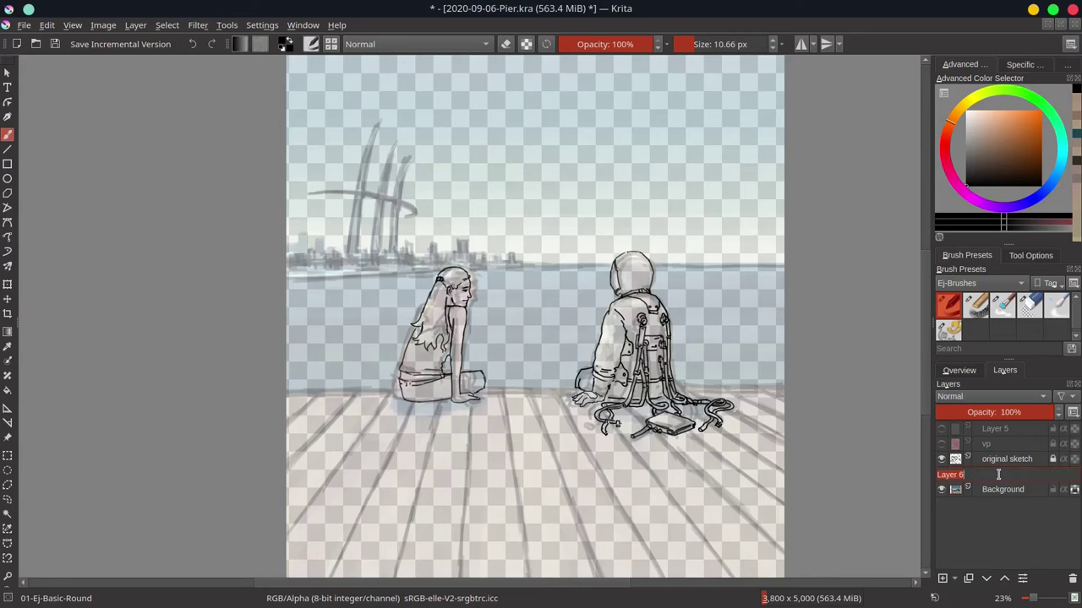
{"action": "type", "text": "second sketch"}
{"action": "key", "text": "Return"}
Step: Lock the second sketch layer and place a duplicate of it directly beneath
{"action": "right_click", "coordinate": [1000, 479]}
{"action": "left_click", "coordinate": [946, 279]}
{"action": "left_click", "coordinate": [986, 579]}
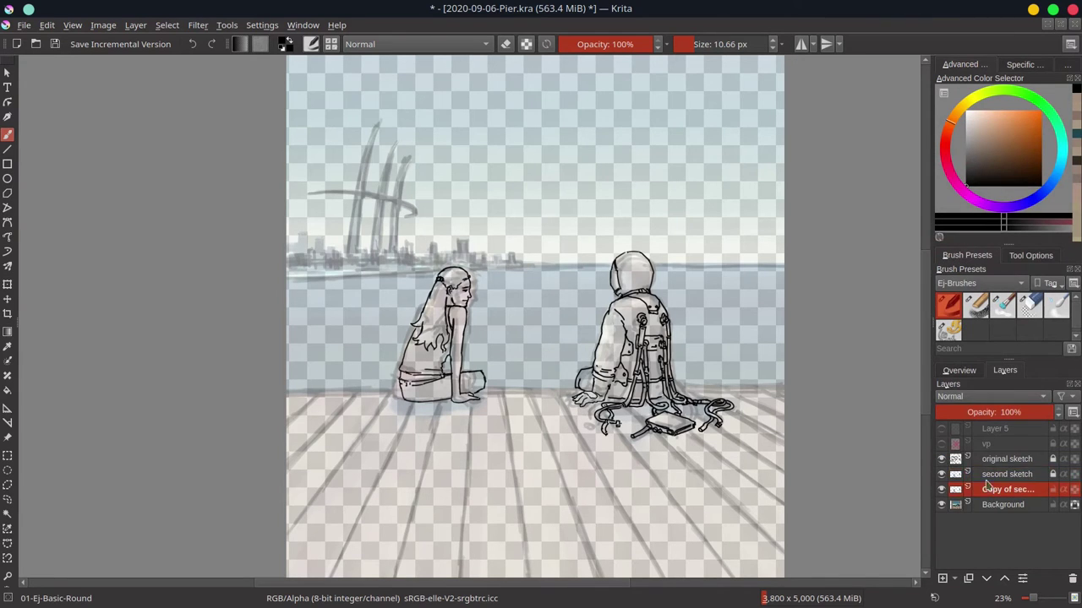
Step: Hide the original sketch and second sketch layers, and set the Background layer's opacity to 100%
{"action": "left_click", "coordinate": [941, 459]}
{"action": "left_click", "coordinate": [941, 474]}
{"action": "left_click", "coordinate": [1023, 505]}
{"action": "left_click_drag", "start_coordinate": [1026, 413], "coordinate": [1058, 413]}
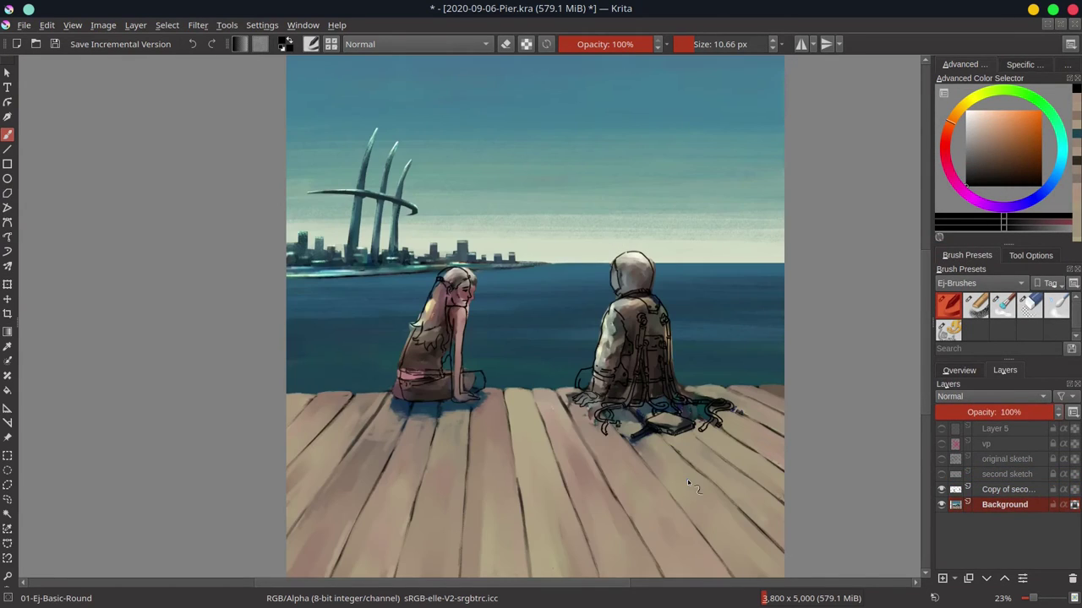
{"action": "scroll", "coordinate": [687, 479], "scroll_direction": "down", "scroll_amount": 1}
{"action": "left_click_drag", "start_coordinate": [723, 494], "coordinate": [692, 443]}
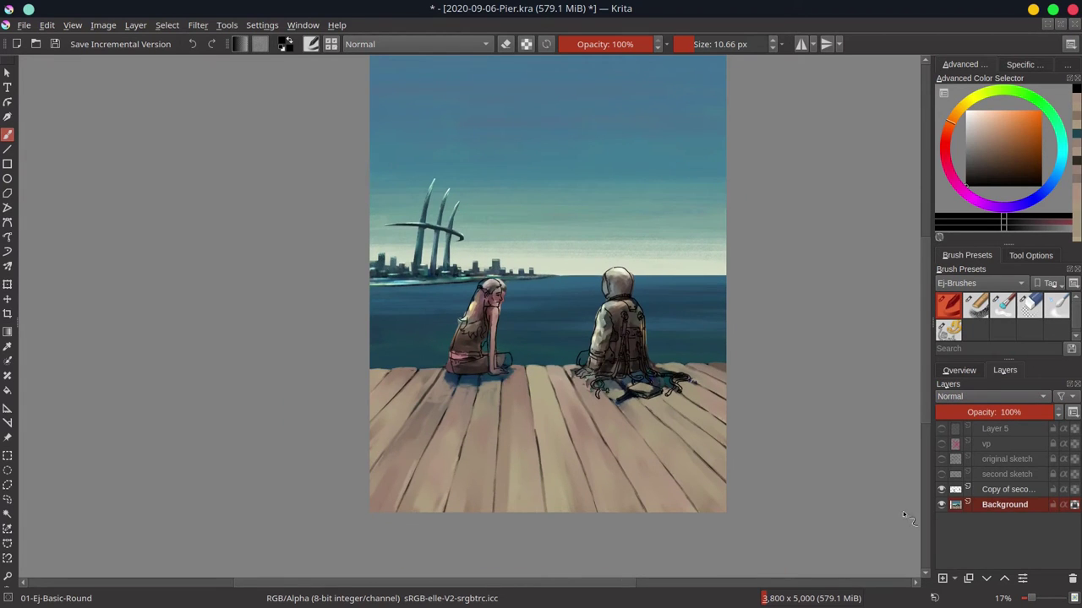
Step: Hide the Background layer and make the copy of the second sketch the active layer
{"action": "left_click", "coordinate": [941, 505]}
{"action": "scroll", "coordinate": [520, 364], "scroll_direction": "up", "scroll_amount": 3}
{"action": "left_click", "coordinate": [1011, 491]}
Step: Erase and redraw the woman's mouth and jawline on the copied sketch
{"action": "left_click", "coordinate": [1029, 305]}
{"action": "scroll", "coordinate": [484, 203], "scroll_direction": "up", "scroll_amount": 2}
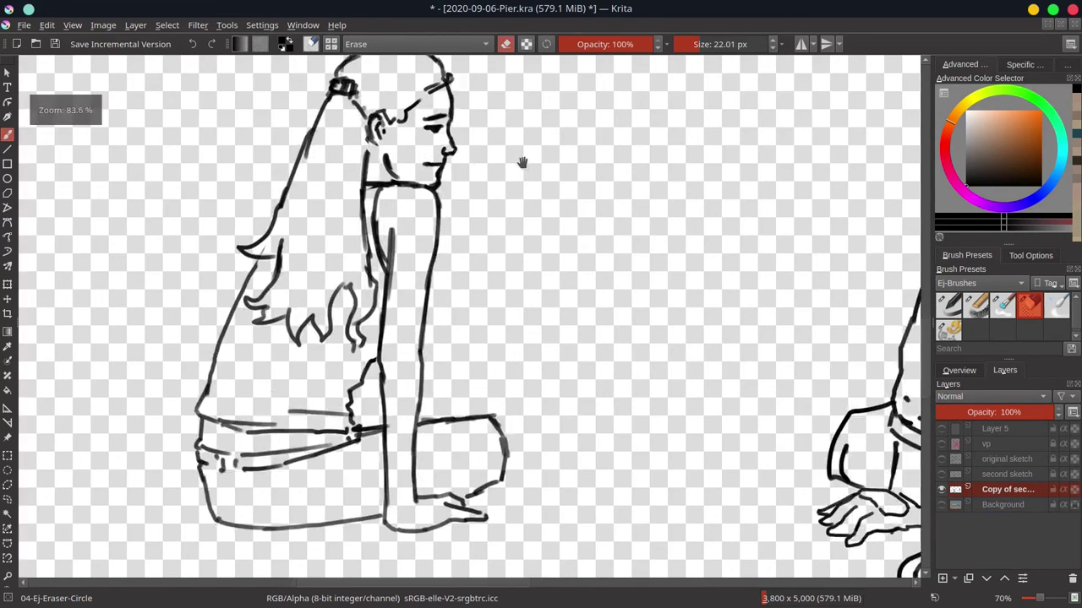
{"action": "left_click_drag", "start_coordinate": [522, 164], "coordinate": [539, 219]}
{"action": "left_click_drag", "start_coordinate": [447, 220], "coordinate": [456, 234]}
{"action": "left_click", "coordinate": [948, 305]}
{"action": "mouse_move", "coordinate": [405, 210]}
{"action": "left_mouse_down"}
{"action": "mouse_move", "coordinate": [412, 227]}
{"action": "mouse_move", "coordinate": [448, 237]}
{"action": "mouse_move", "coordinate": [461, 215]}
{"action": "left_mouse_up"}
{"action": "key", "text": "slash"}
{"action": "key", "text": "slash"}
{"action": "left_click_drag", "start_coordinate": [459, 220], "coordinate": [423, 232]}
{"action": "key", "text": "ctrl+z"}
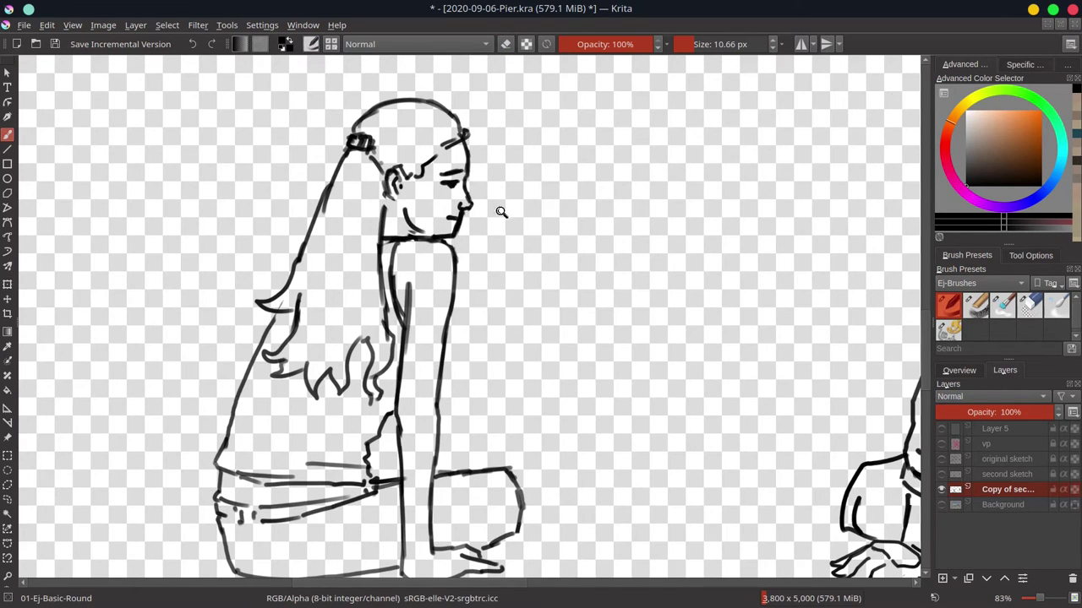
Step: Select the woman's face with a freehand outline, nudge it slightly inward with Transform, and clear the selection
{"action": "scroll", "coordinate": [505, 245], "scroll_direction": "down", "scroll_amount": 3}
{"action": "scroll", "coordinate": [489, 212], "scroll_direction": "up", "scroll_amount": 5}
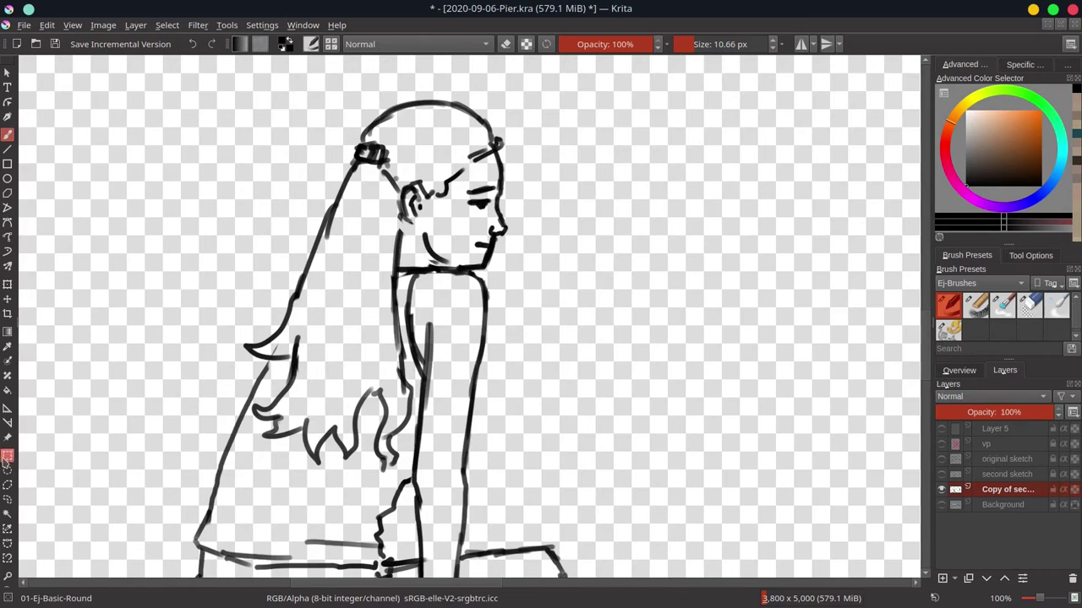
{"action": "left_click", "coordinate": [7, 486]}
{"action": "mouse_move", "coordinate": [515, 126]}
{"action": "left_mouse_down"}
{"action": "mouse_move", "coordinate": [392, 210]}
{"action": "mouse_move", "coordinate": [555, 223]}
{"action": "mouse_move", "coordinate": [516, 128]}
{"action": "mouse_move", "coordinate": [558, 120]}
{"action": "left_mouse_up"}
{"action": "key", "text": "ctrl+t"}
{"action": "left_click_drag", "start_coordinate": [540, 162], "coordinate": [536, 162]}
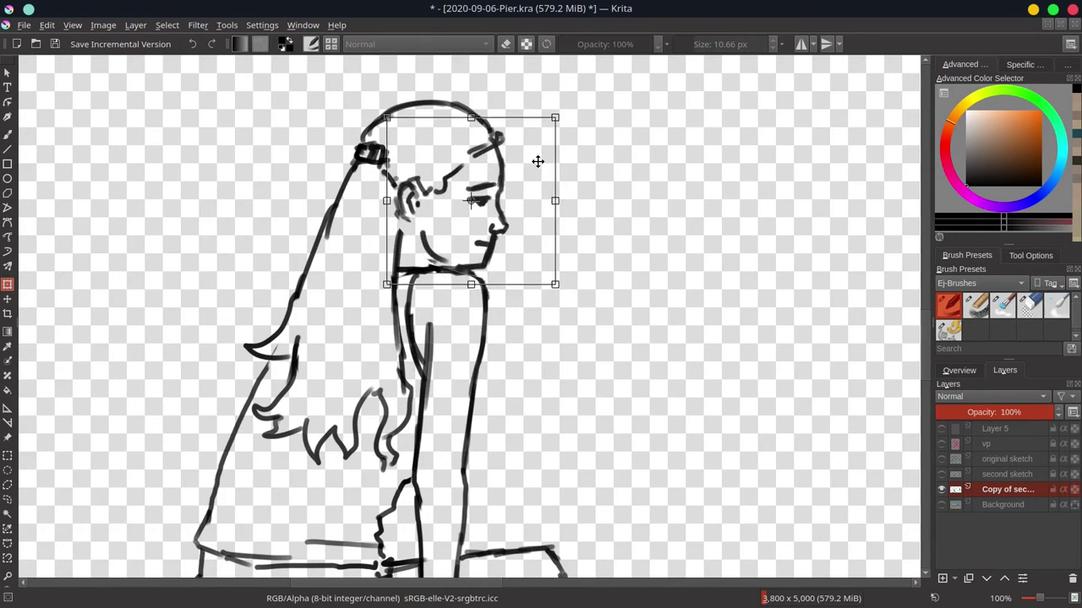
{"action": "key", "text": "Return"}
{"action": "left_click", "coordinate": [177, 28]}
{"action": "left_click", "coordinate": [187, 59]}
Step: Add a new paint layer directly beneath the copied line art and save the file
{"action": "scroll", "coordinate": [687, 367], "scroll_direction": "down", "scroll_amount": 4}
{"action": "left_click_drag", "start_coordinate": [710, 388], "coordinate": [652, 343]}
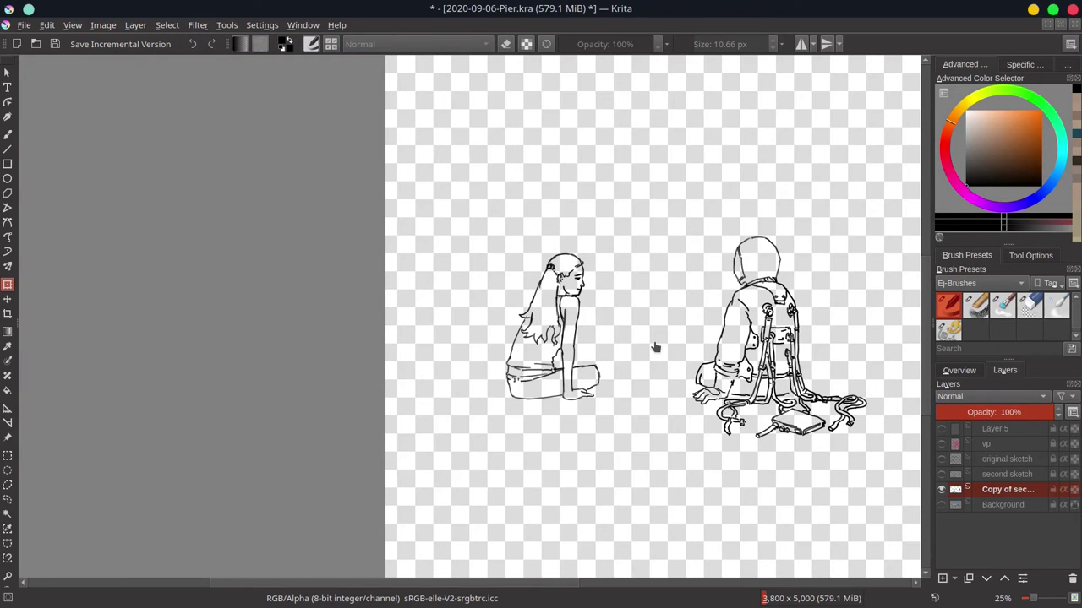
{"action": "left_click", "coordinate": [942, 579]}
{"action": "left_click", "coordinate": [987, 579]}
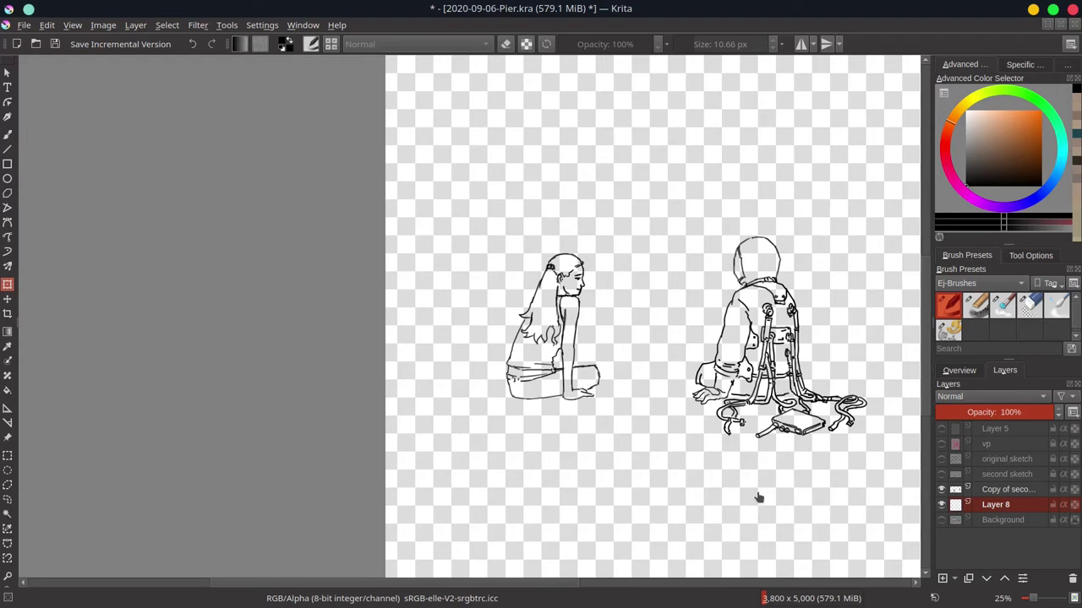
{"action": "key", "text": "ctrl+s"}
Step: Show the color palette, browse the available palettes and choose 0_CPC08
{"action": "left_click", "coordinate": [1068, 66]}
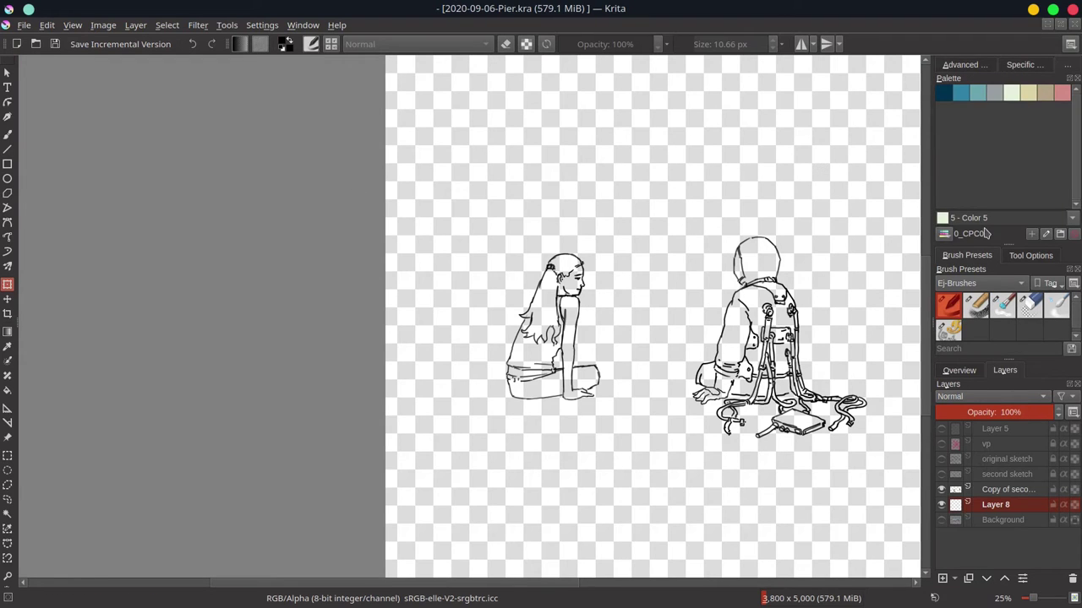
{"action": "left_click", "coordinate": [945, 235]}
{"action": "scroll", "coordinate": [975, 319], "scroll_direction": "down", "scroll_amount": 2}
{"action": "scroll", "coordinate": [974, 319], "scroll_direction": "down", "scroll_amount": 5}
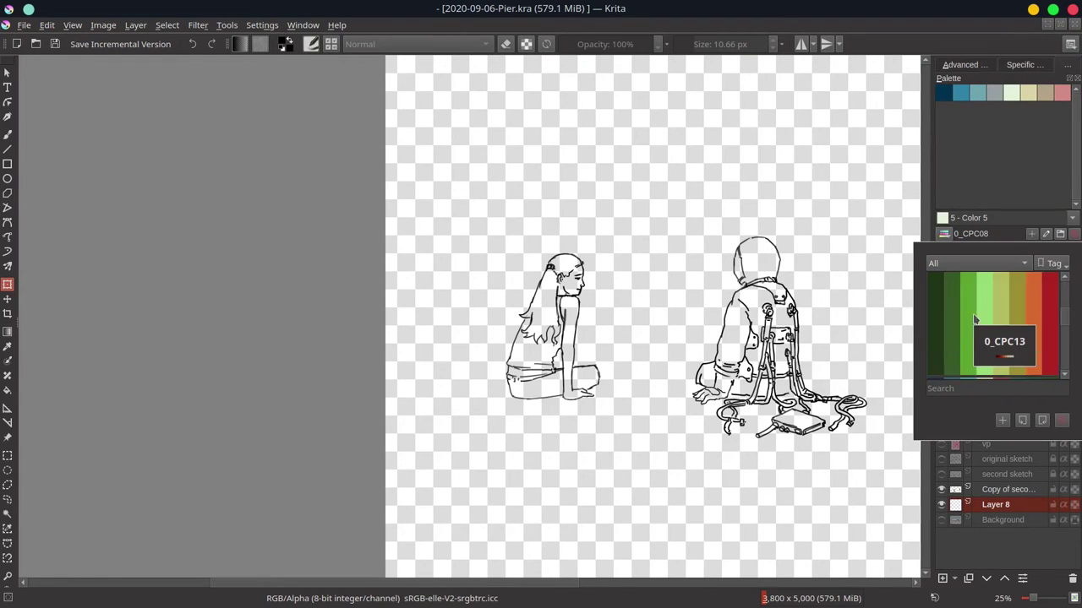
{"action": "scroll", "coordinate": [974, 319], "scroll_direction": "down", "scroll_amount": 3}
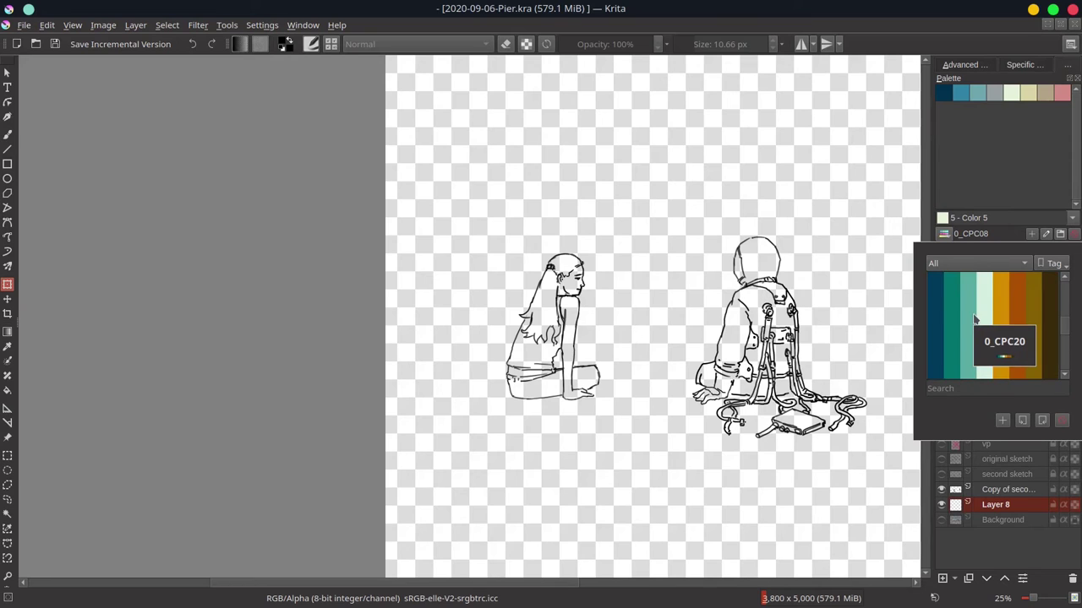
{"action": "scroll", "coordinate": [975, 319], "scroll_direction": "down", "scroll_amount": 3}
{"action": "scroll", "coordinate": [974, 320], "scroll_direction": "up", "scroll_amount": 12}
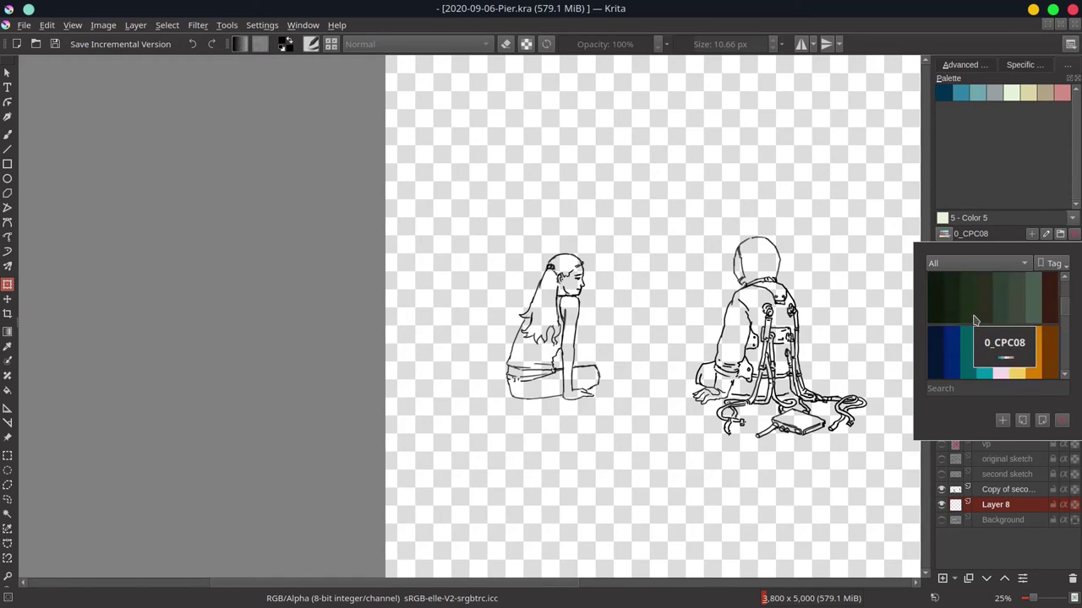
{"action": "scroll", "coordinate": [975, 318], "scroll_direction": "up", "scroll_amount": 1}
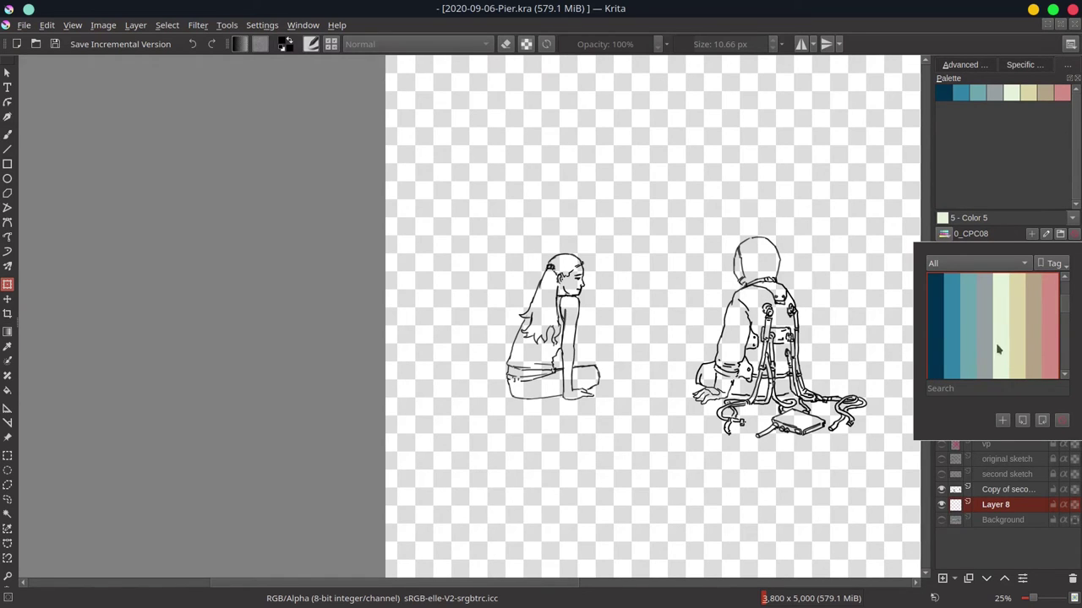
{"action": "left_click", "coordinate": [998, 349]}
Step: With the 06-Ej-Shapes-Mecha brush, paint the suited figure's back in dark blue and teal, and its sleeve in pale green
{"action": "left_click", "coordinate": [948, 329]}
{"action": "left_click", "coordinate": [945, 96]}
{"action": "left_click", "coordinate": [7, 134]}
{"action": "mouse_move", "coordinate": [759, 328]}
{"action": "left_mouse_down"}
{"action": "mouse_move", "coordinate": [779, 345]}
{"action": "mouse_move", "coordinate": [754, 391]}
{"action": "mouse_move", "coordinate": [788, 390]}
{"action": "mouse_move", "coordinate": [752, 305]}
{"action": "mouse_move", "coordinate": [712, 376]}
{"action": "left_mouse_up"}
{"action": "left_click", "coordinate": [978, 93]}
{"action": "left_click", "coordinate": [1012, 93]}
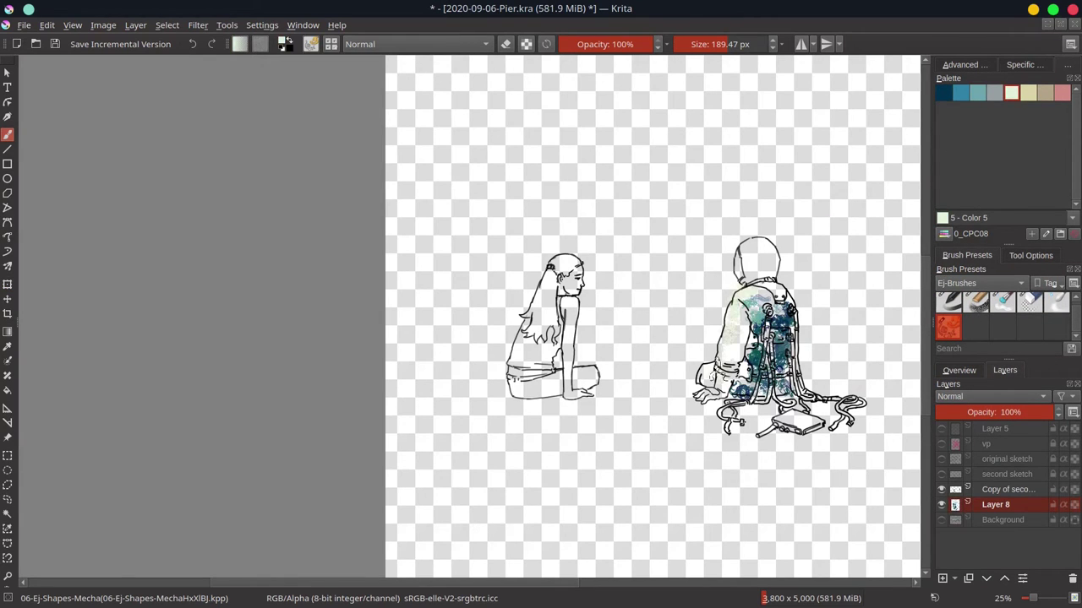
Step: Fill the suited figure's helmet, legs and hand with pale green, and texture the helmet, back and sleeve with teal and dark blue
{"action": "mouse_move", "coordinate": [757, 250]}
{"action": "left_mouse_down"}
{"action": "mouse_move", "coordinate": [749, 264]}
{"action": "mouse_move", "coordinate": [767, 258]}
{"action": "mouse_move", "coordinate": [758, 339]}
{"action": "mouse_move", "coordinate": [745, 330]}
{"action": "mouse_move", "coordinate": [789, 374]}
{"action": "mouse_move", "coordinate": [706, 401]}
{"action": "left_mouse_up"}
{"action": "left_click", "coordinate": [977, 93]}
{"action": "left_click", "coordinate": [944, 94]}
{"action": "left_click_drag", "start_coordinate": [783, 300], "coordinate": [749, 309]}
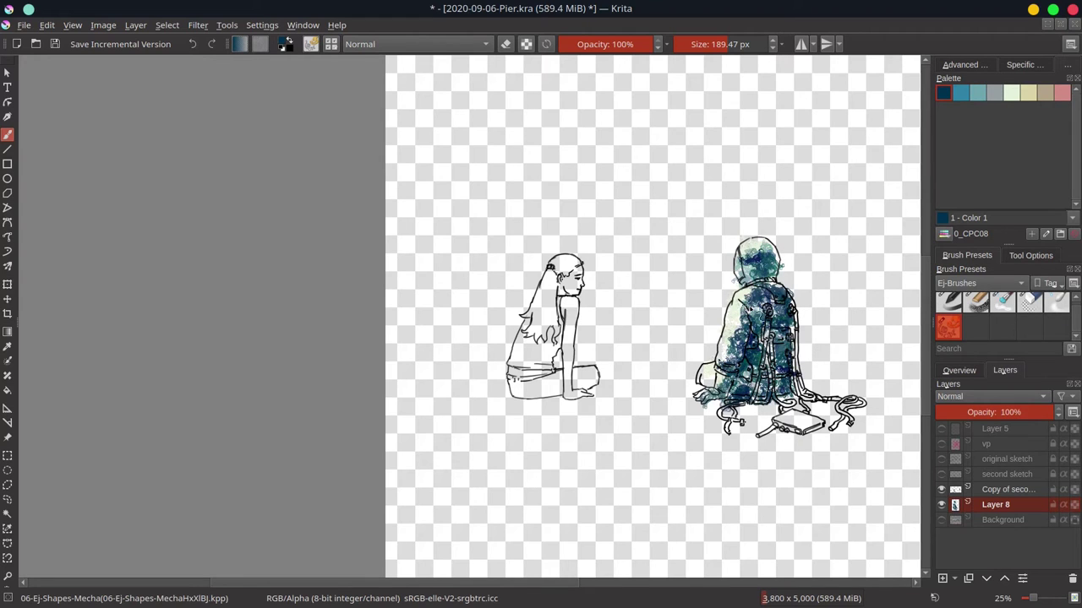
{"action": "left_click", "coordinate": [1010, 93]}
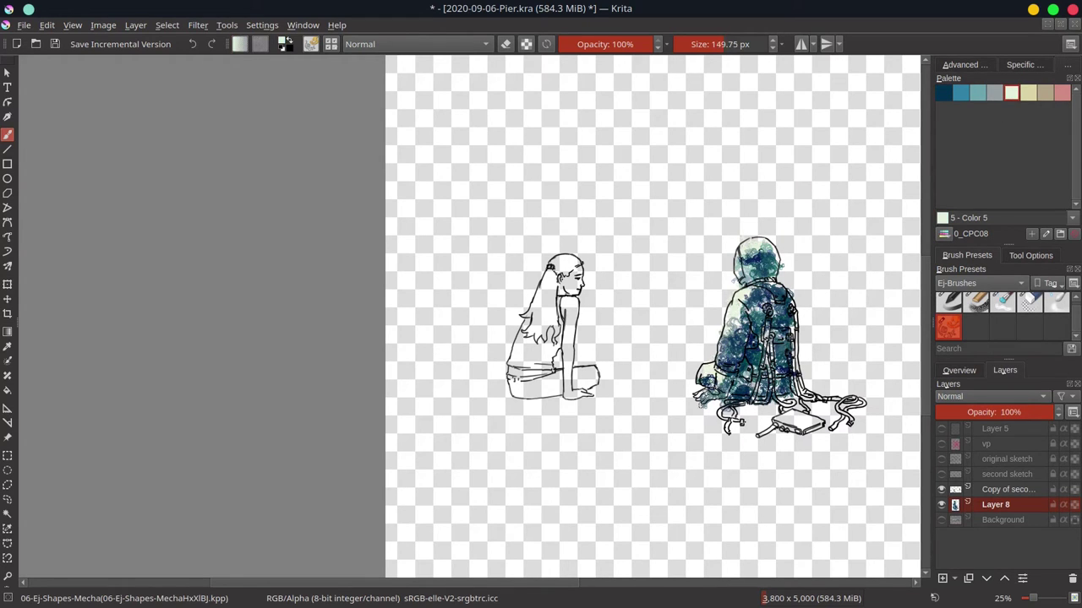
{"action": "left_click_drag", "start_coordinate": [707, 399], "coordinate": [702, 399]}
Step: Paint the book and loose straps beside the suited figure with blue Color 2 and dark blue Color 1
{"action": "left_click", "coordinate": [961, 95]}
{"action": "left_click_drag", "start_coordinate": [782, 417], "coordinate": [813, 421]}
{"action": "mouse_move", "coordinate": [802, 396]}
{"action": "left_mouse_down"}
{"action": "mouse_move", "coordinate": [857, 405]}
{"action": "mouse_move", "coordinate": [846, 413]}
{"action": "left_mouse_up"}
{"action": "left_click_drag", "start_coordinate": [725, 409], "coordinate": [730, 417]}
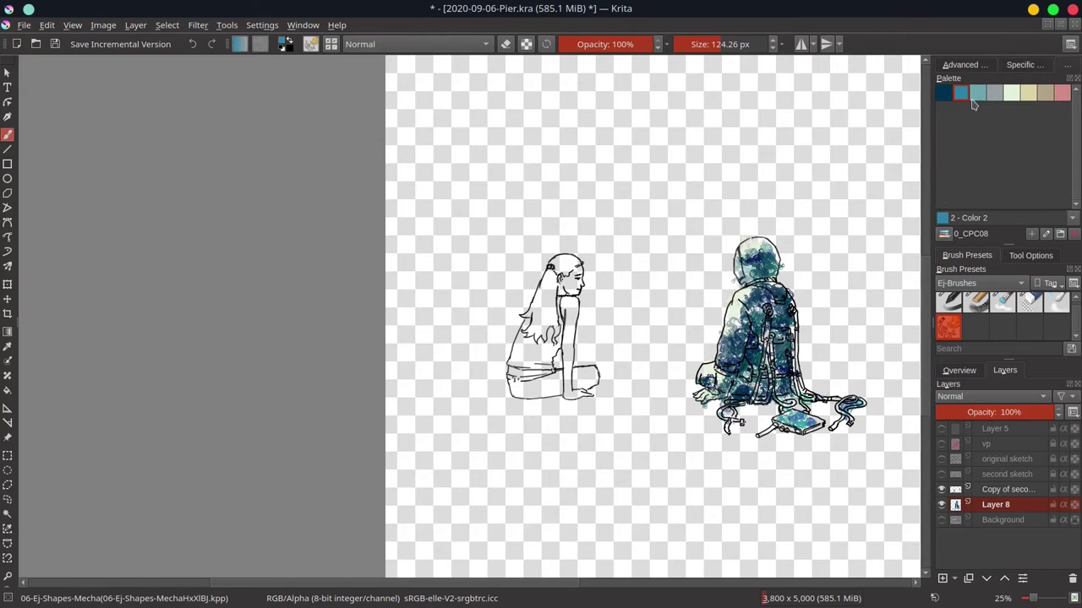
{"action": "left_click", "coordinate": [944, 94]}
{"action": "left_click_drag", "start_coordinate": [796, 429], "coordinate": [753, 439]}
Step: Check the painted suited figure against the Background layer and in the overview, and hide the Background again
{"action": "left_click", "coordinate": [1030, 303]}
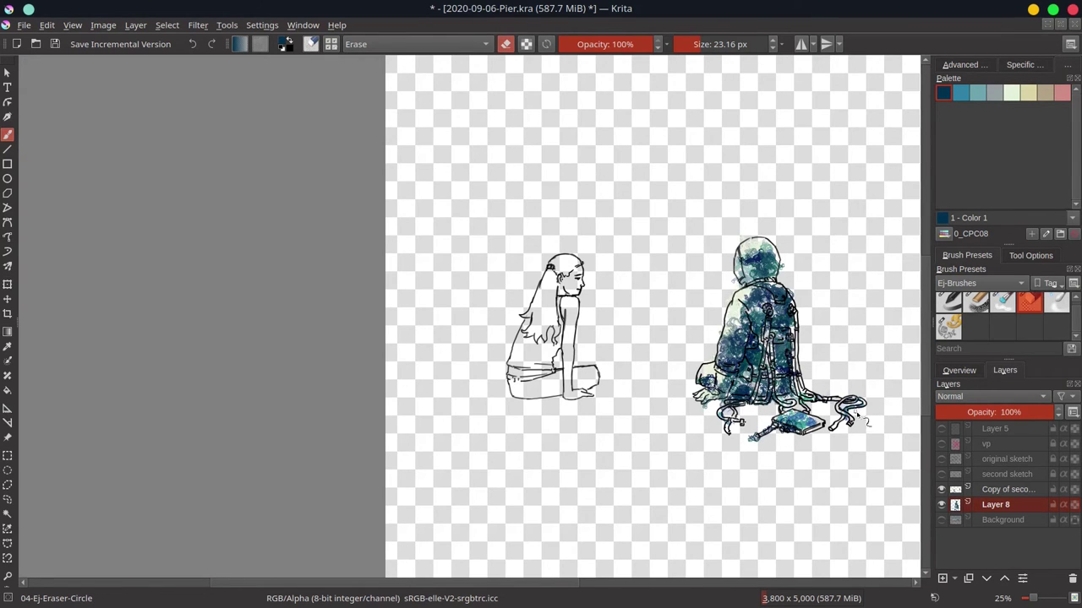
{"action": "left_click", "coordinate": [943, 519]}
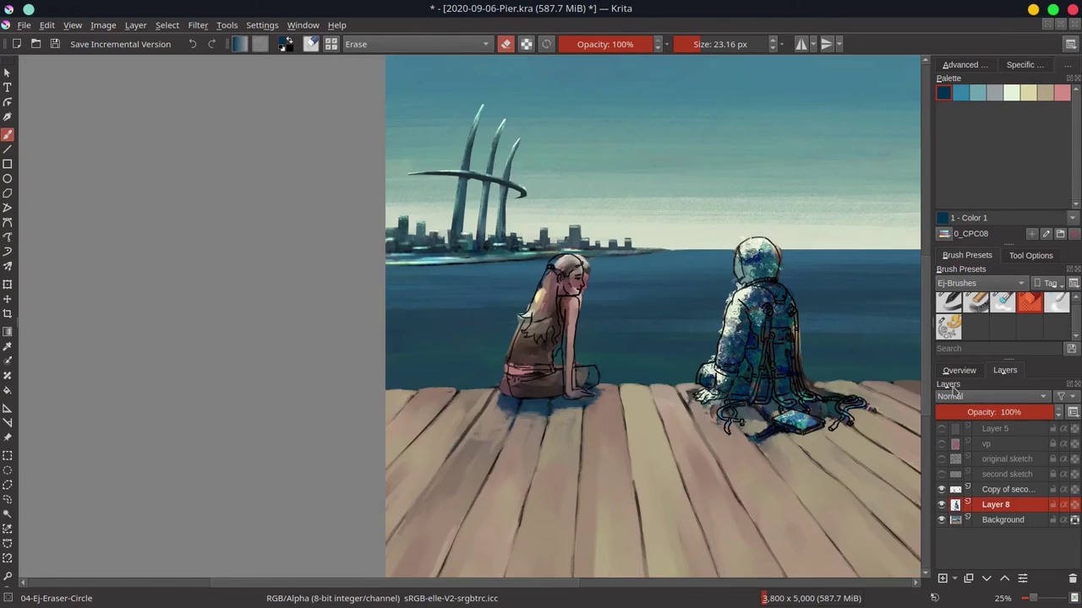
{"action": "left_click", "coordinate": [964, 372]}
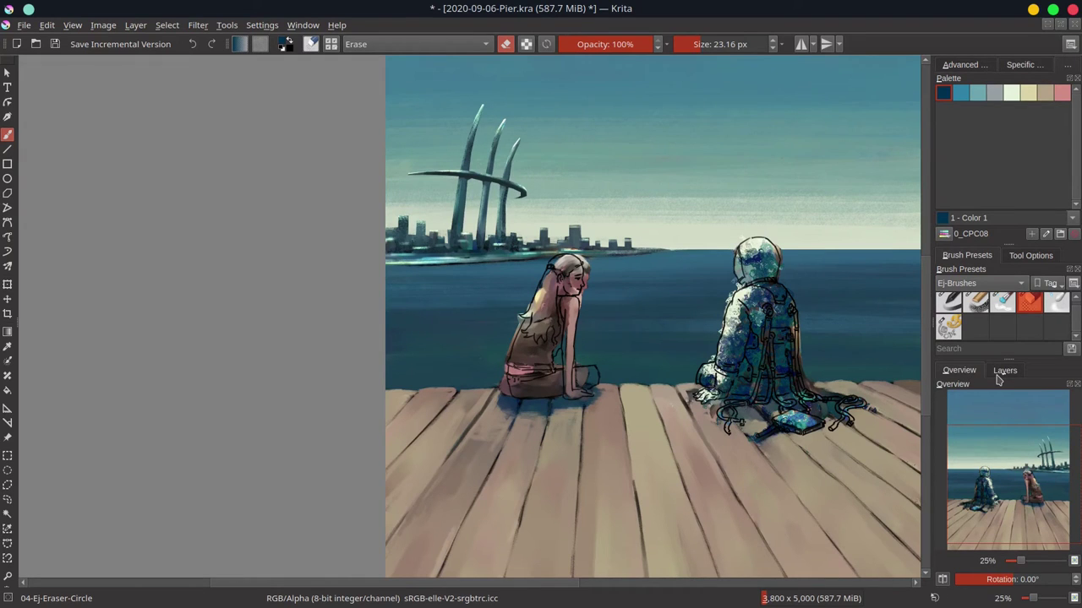
{"action": "left_click", "coordinate": [1004, 370]}
{"action": "left_click", "coordinate": [942, 519]}
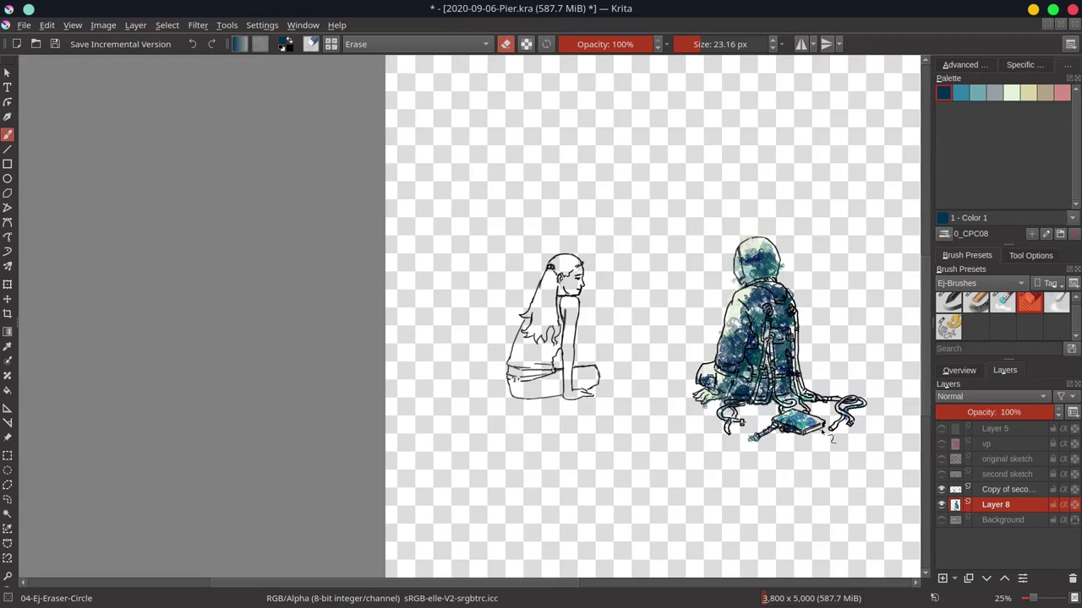
Step: Switch to the 0_CPC13 palette and paint the woman's face dark red with the 06-Ej-Shapes-Mecha brush
{"action": "left_click", "coordinate": [944, 234]}
{"action": "scroll", "coordinate": [972, 330], "scroll_direction": "down", "scroll_amount": 3}
{"action": "left_click", "coordinate": [954, 355]}
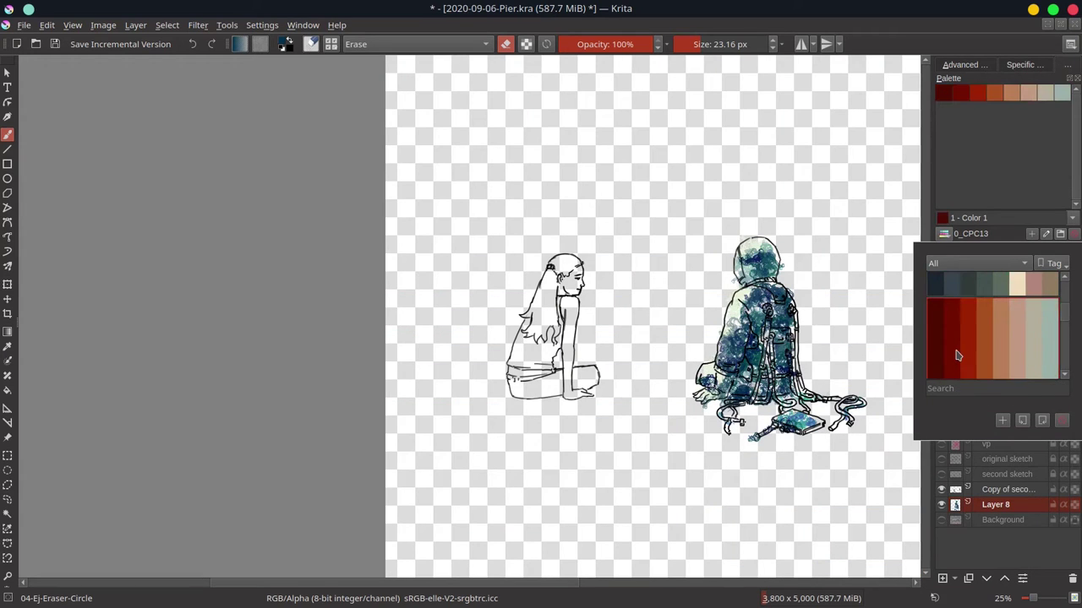
{"action": "left_click", "coordinate": [983, 241]}
{"action": "left_click", "coordinate": [948, 327]}
{"action": "left_click", "coordinate": [950, 94]}
{"action": "mouse_move", "coordinate": [566, 287]}
{"action": "left_mouse_down"}
{"action": "mouse_move", "coordinate": [585, 284]}
{"action": "mouse_move", "coordinate": [579, 277]}
{"action": "mouse_move", "coordinate": [572, 291]}
{"action": "left_mouse_up"}
Step: Paint the woman's arm, hand and waistband in red Color 3, and lighten her shoulder with peach Color 6
{"action": "left_click", "coordinate": [977, 92]}
{"action": "mouse_move", "coordinate": [569, 308]}
{"action": "left_mouse_down"}
{"action": "mouse_move", "coordinate": [571, 340]}
{"action": "mouse_move", "coordinate": [529, 380]}
{"action": "mouse_move", "coordinate": [568, 390]}
{"action": "left_mouse_up"}
{"action": "left_click_drag", "start_coordinate": [546, 372], "coordinate": [511, 370]}
{"action": "left_click", "coordinate": [1027, 93]}
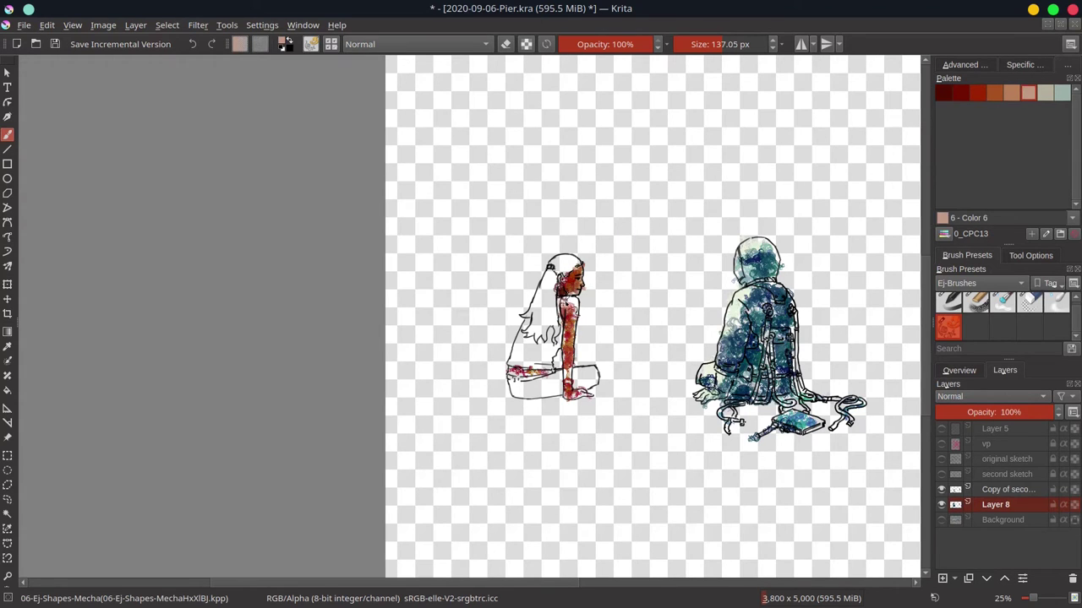
{"action": "left_click", "coordinate": [977, 93]}
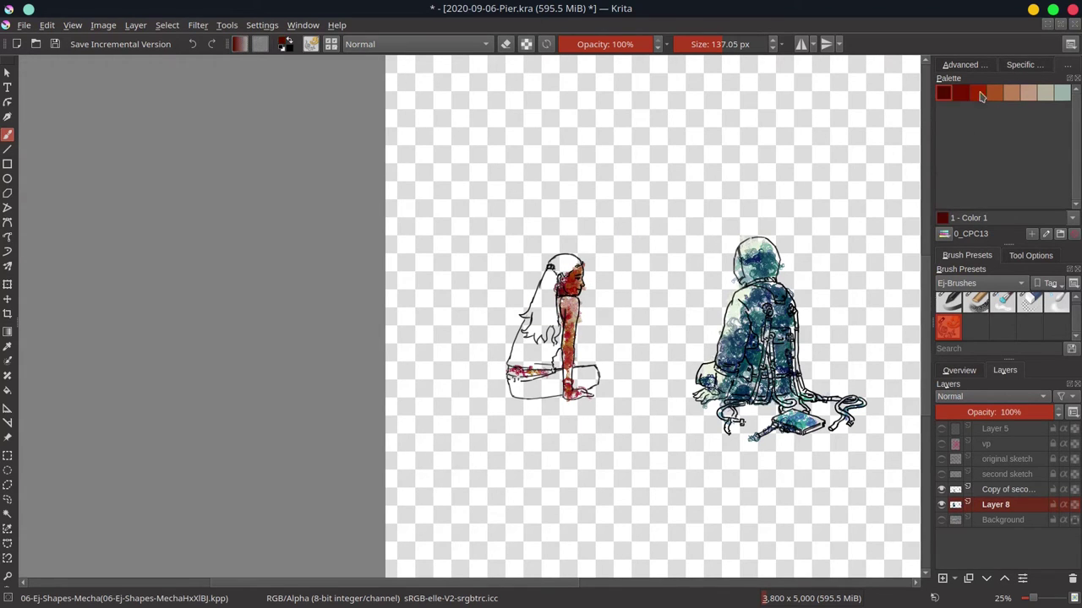
{"action": "left_click", "coordinate": [978, 94]}
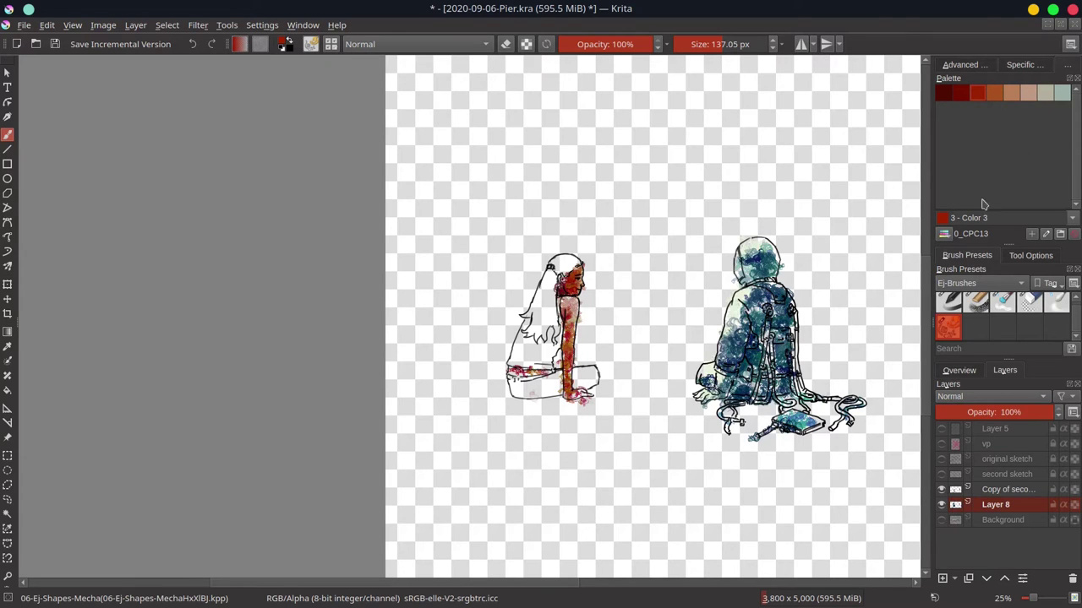
Step: Switch to the 0_CPC17 palette and paint the woman's top and shorts purple, with yellow-orange light on her knee
{"action": "left_click", "coordinate": [945, 234]}
{"action": "scroll", "coordinate": [973, 302], "scroll_direction": "down", "scroll_amount": 2}
{"action": "left_click", "coordinate": [1021, 363]}
{"action": "scroll", "coordinate": [1003, 318], "scroll_direction": "down", "scroll_amount": 3}
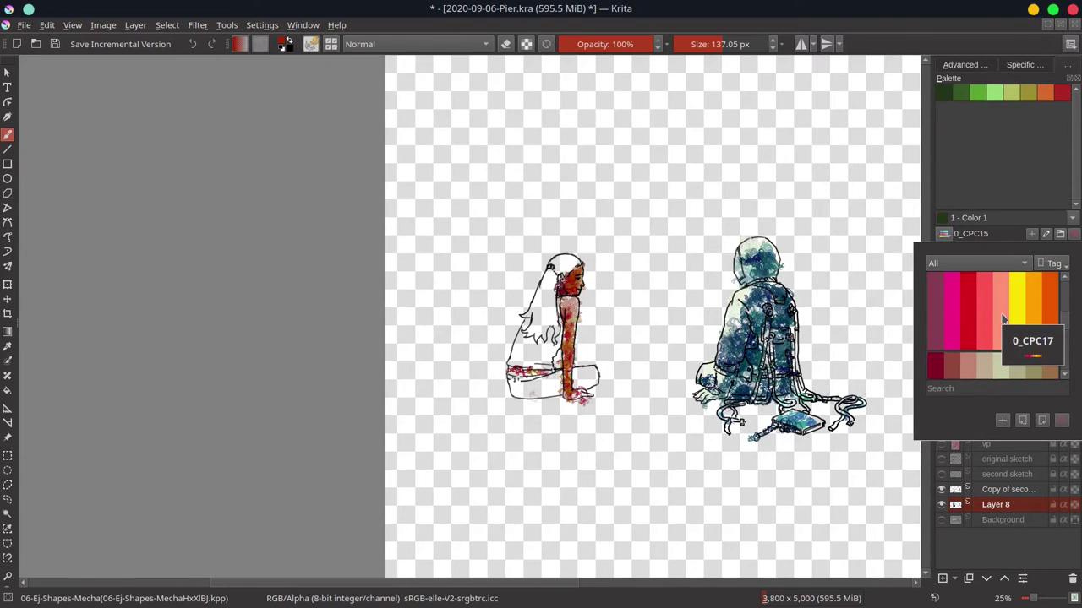
{"action": "left_click", "coordinate": [1003, 318]}
{"action": "left_click", "coordinate": [944, 93]}
{"action": "mouse_move", "coordinate": [553, 345]}
{"action": "left_mouse_down"}
{"action": "mouse_move", "coordinate": [526, 393]}
{"action": "mouse_move", "coordinate": [587, 380]}
{"action": "mouse_move", "coordinate": [592, 368]}
{"action": "left_mouse_up"}
{"action": "left_click", "coordinate": [1028, 93]}
{"action": "left_click", "coordinate": [1045, 93]}
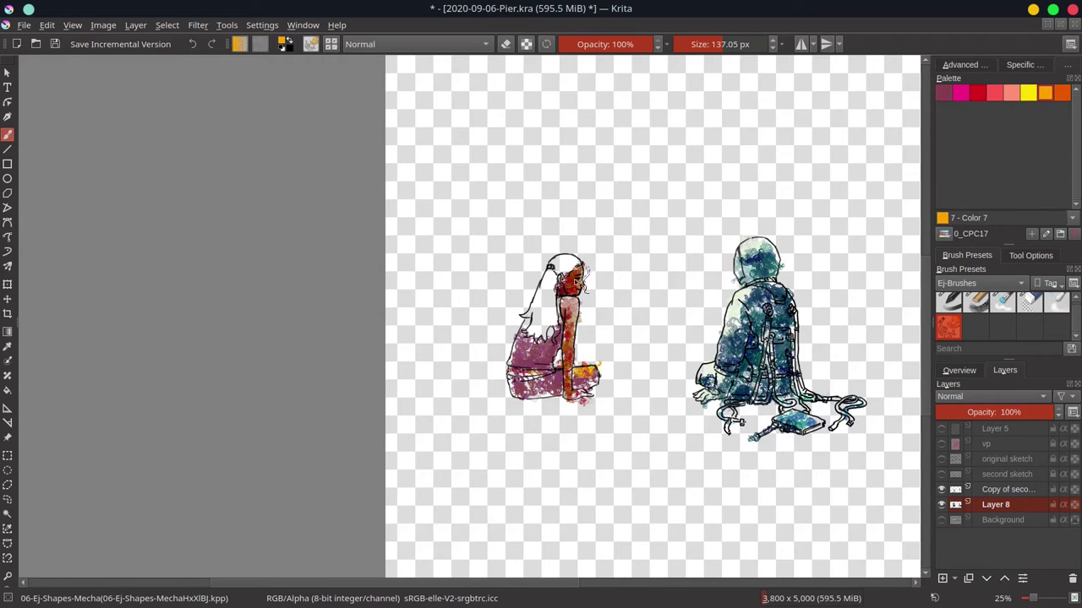
Step: Cover the woman's hair with orange, salmon and purple strokes from the palette
{"action": "left_click", "coordinate": [1065, 93]}
{"action": "mouse_move", "coordinate": [549, 281]}
{"action": "left_mouse_down"}
{"action": "mouse_move", "coordinate": [535, 320]}
{"action": "mouse_move", "coordinate": [549, 334]}
{"action": "mouse_move", "coordinate": [548, 308]}
{"action": "mouse_move", "coordinate": [574, 263]}
{"action": "mouse_move", "coordinate": [552, 279]}
{"action": "left_mouse_up"}
{"action": "left_click", "coordinate": [1012, 94]}
{"action": "left_click", "coordinate": [943, 93]}
{"action": "left_click", "coordinate": [1064, 95]}
{"action": "left_click", "coordinate": [944, 93]}
Step: Add yellow Color 6 highlights along the woman's back, the outer edge of her hair and the top of her head
{"action": "left_click", "coordinate": [1028, 93]}
{"action": "left_click_drag", "start_coordinate": [520, 317], "coordinate": [532, 342]}
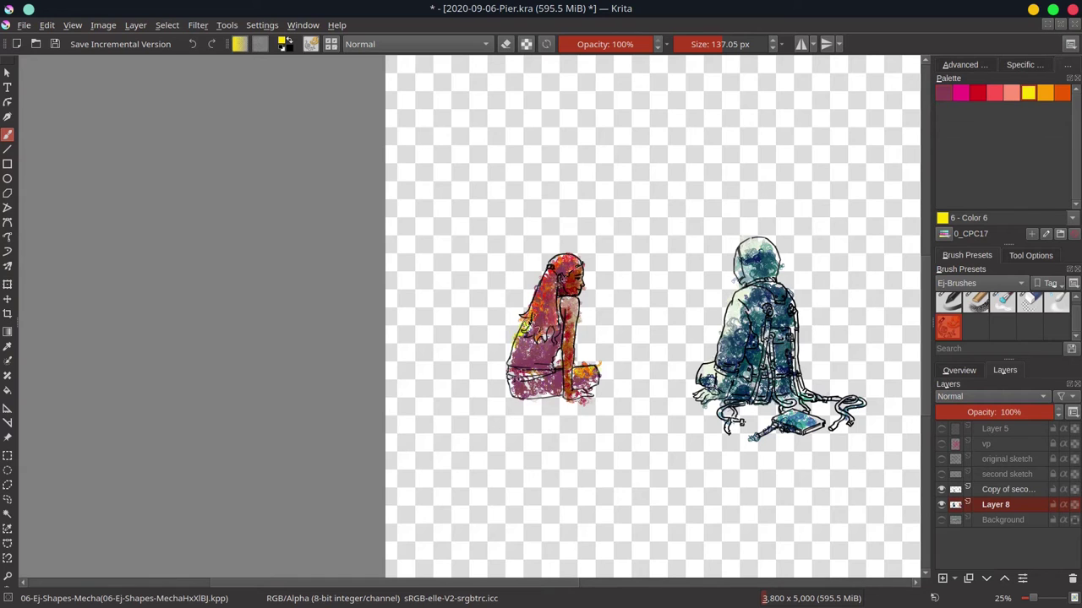
{"action": "left_click_drag", "start_coordinate": [532, 279], "coordinate": [541, 355]}
{"action": "left_click_drag", "start_coordinate": [553, 258], "coordinate": [577, 254]}
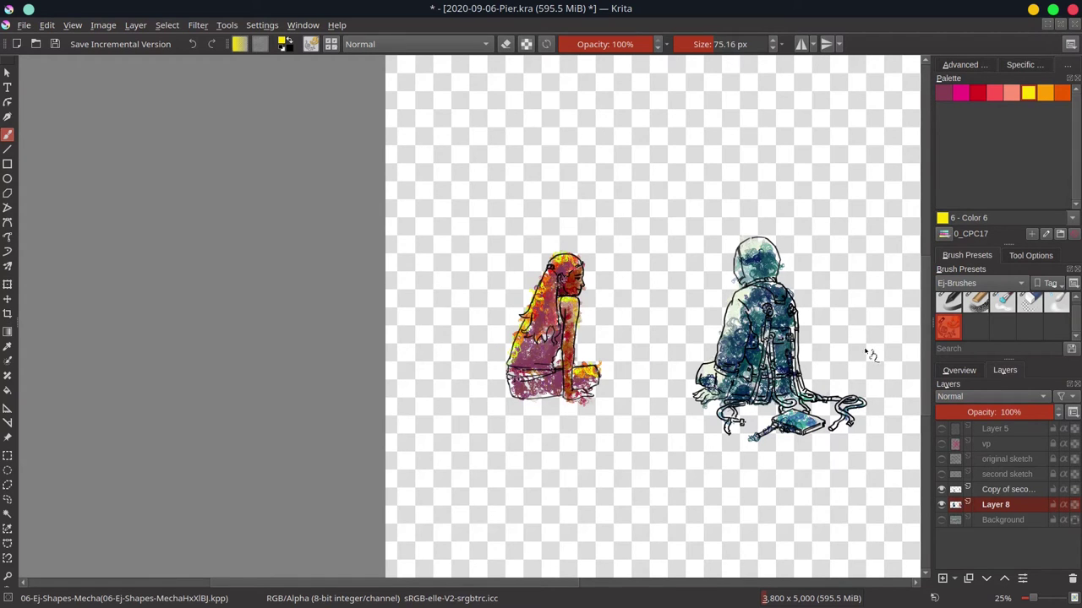
Step: Show the Background layer, texture the woman's top and shorts with dark blue shadows, and save the file
{"action": "key", "text": "minus"}
{"action": "left_click", "coordinate": [941, 520]}
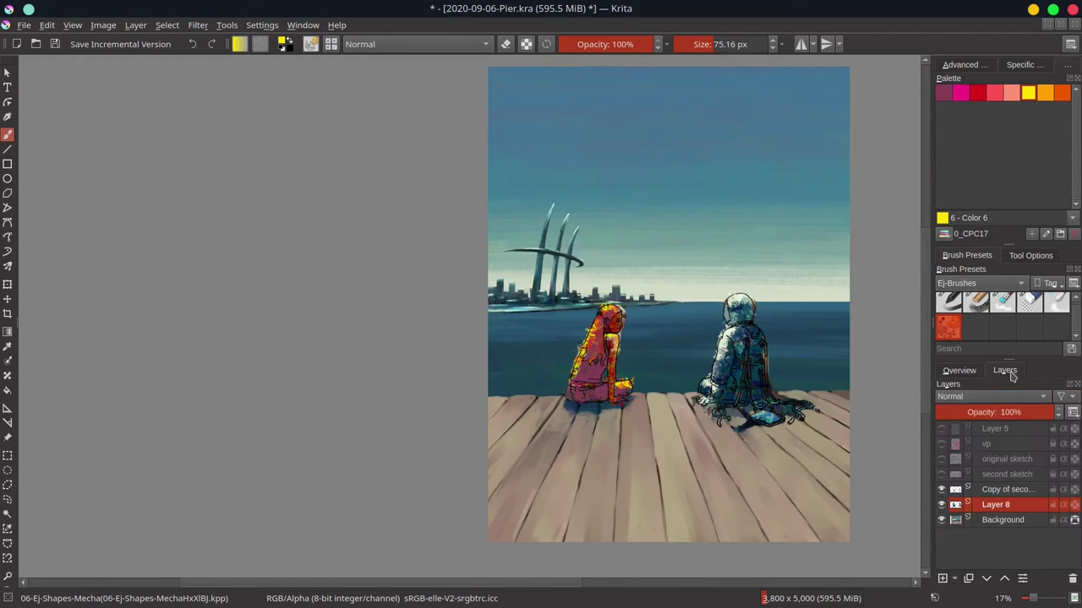
{"action": "scroll", "coordinate": [678, 372], "scroll_direction": "up", "scroll_amount": 2}
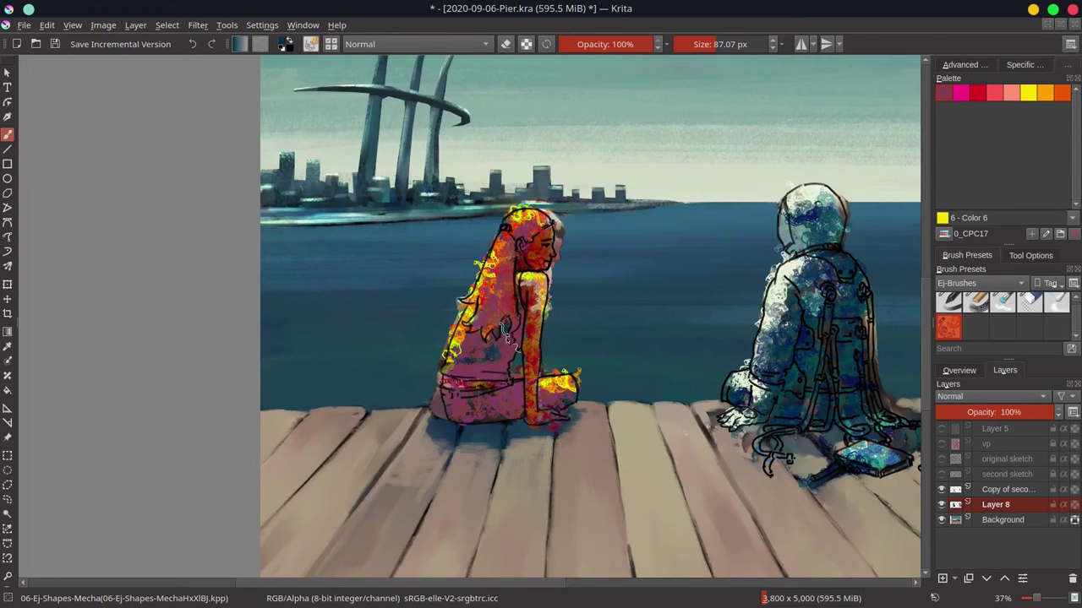
{"action": "mouse_move", "coordinate": [484, 354]}
{"action": "left_mouse_down"}
{"action": "mouse_move", "coordinate": [460, 406]}
{"action": "mouse_move", "coordinate": [560, 412]}
{"action": "left_mouse_up"}
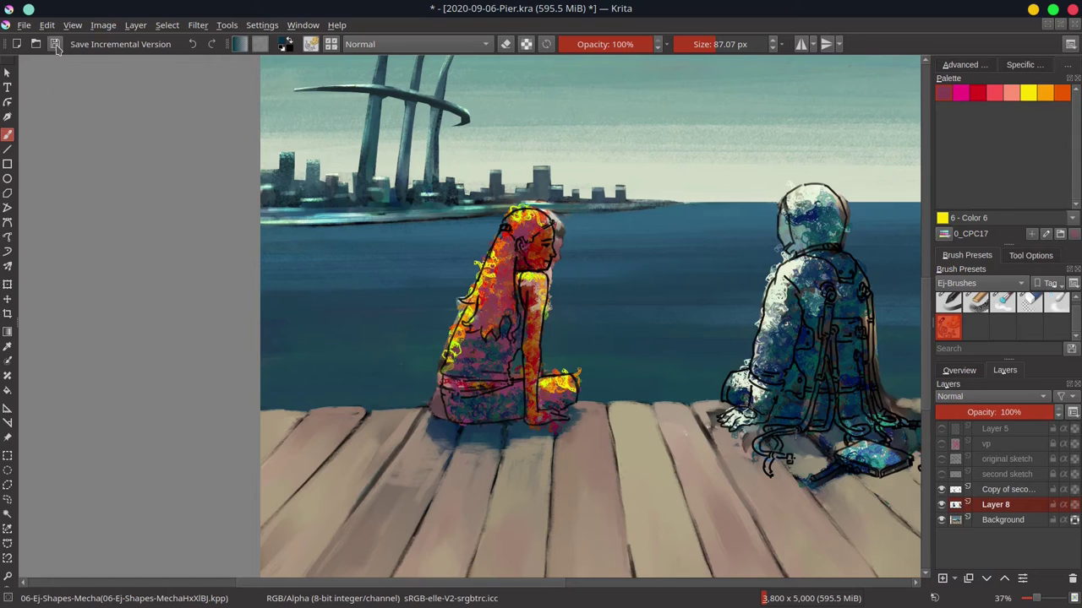
{"action": "left_click", "coordinate": [57, 48]}
Step: Sample the pale tone on the suited figure's shoulder and dab highlights on the woman's shoulder, back and knee
{"action": "left_click_drag", "start_coordinate": [686, 311], "coordinate": [412, 328]}
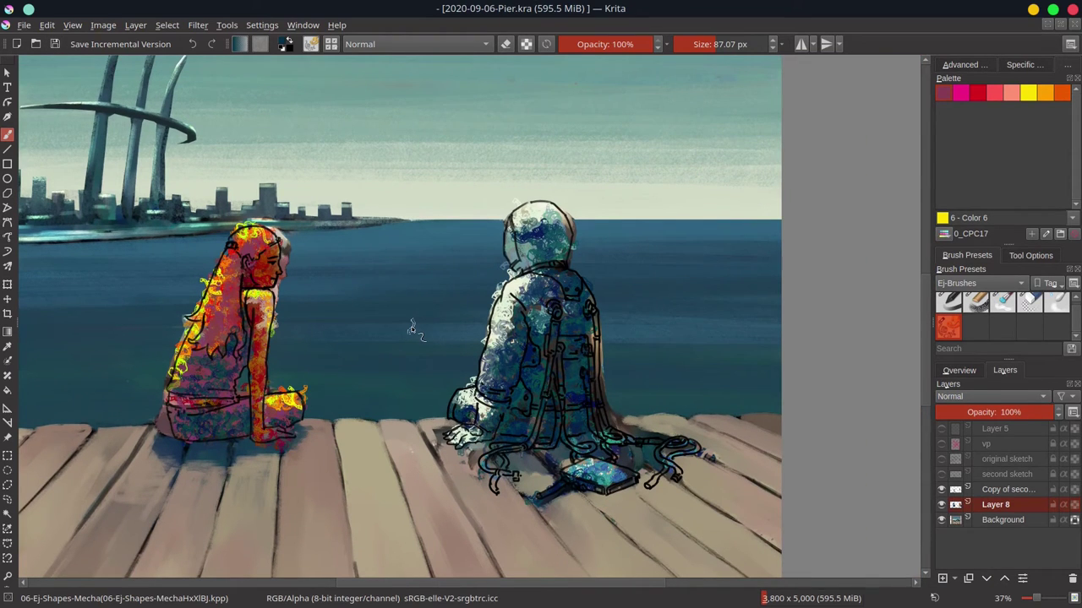
{"action": "left_click", "coordinate": [960, 370]}
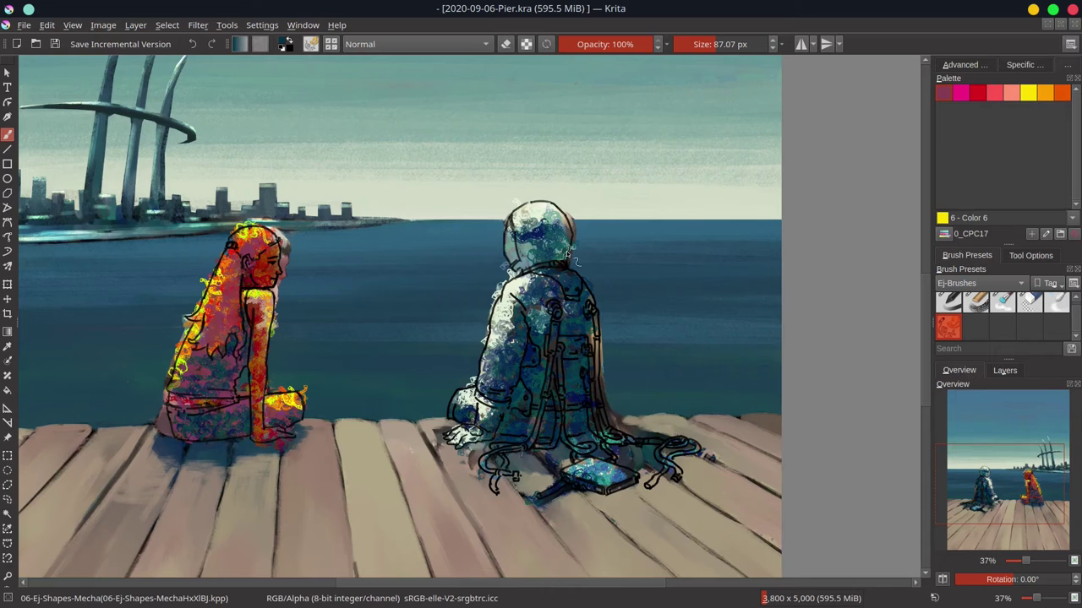
{"action": "left_click", "coordinate": [510, 278], "text": "ctrl"}
{"action": "left_click_drag", "start_coordinate": [514, 281], "coordinate": [506, 282]}
{"action": "left_click_drag", "start_coordinate": [251, 295], "coordinate": [269, 319]}
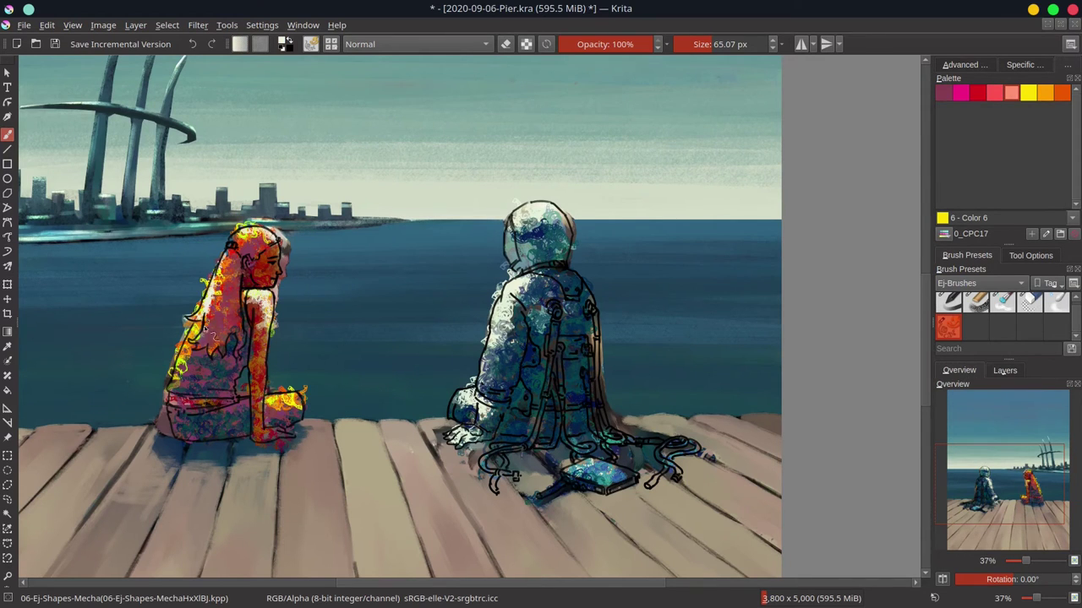
{"action": "left_click_drag", "start_coordinate": [204, 329], "coordinate": [169, 384]}
{"action": "left_click_drag", "start_coordinate": [260, 396], "coordinate": [306, 402]}
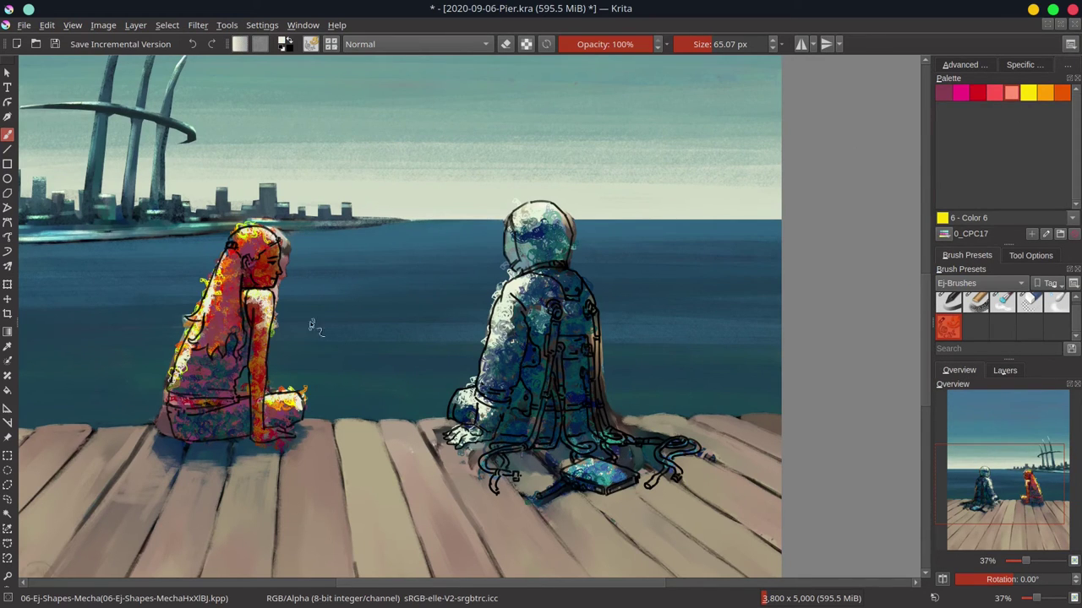
Step: Paint salmon Color 5 along the woman's arm down to her hand, undoing a misplaced stroke
{"action": "left_click_drag", "start_coordinate": [258, 307], "coordinate": [254, 383]}
{"action": "left_click_drag", "start_coordinate": [269, 311], "coordinate": [272, 311], "text": "shift"}
{"action": "key", "text": "ctrl+z"}
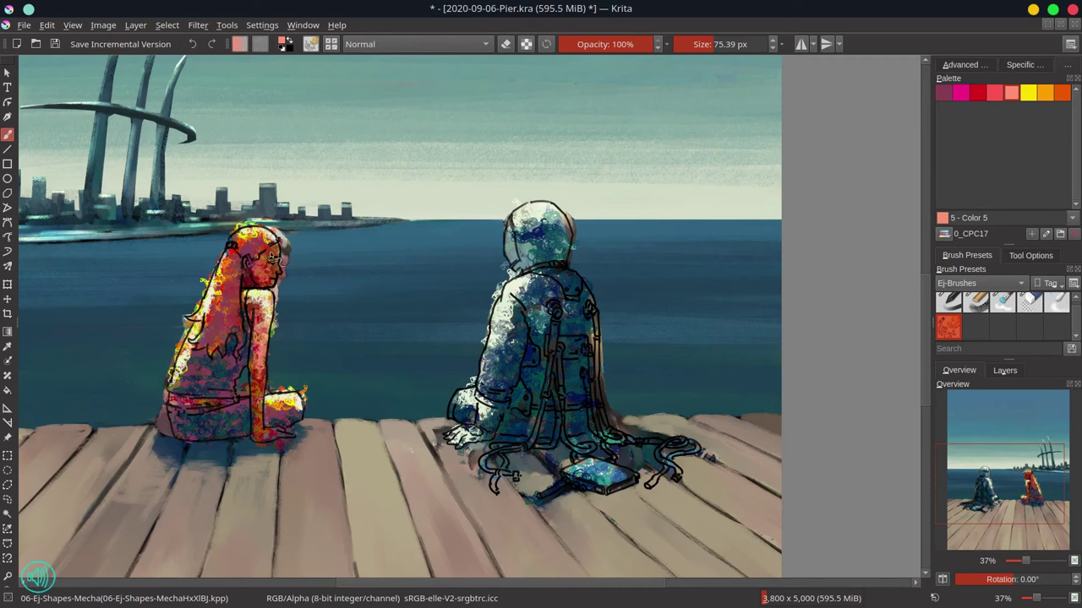
{"action": "left_click_drag", "start_coordinate": [258, 370], "coordinate": [262, 439]}
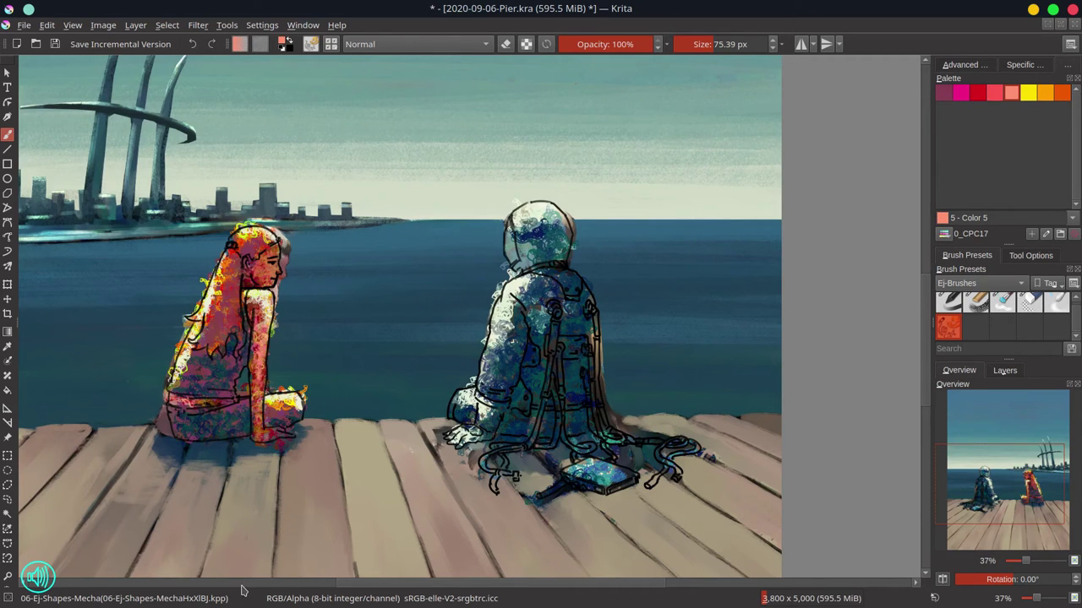
Step: Shade the woman's hair with dark tones sampled from her hair and the suited figure's sleeve, and save the file
{"action": "left_click", "coordinate": [218, 360], "text": "ctrl"}
{"action": "left_click_drag", "start_coordinate": [223, 293], "coordinate": [216, 337]}
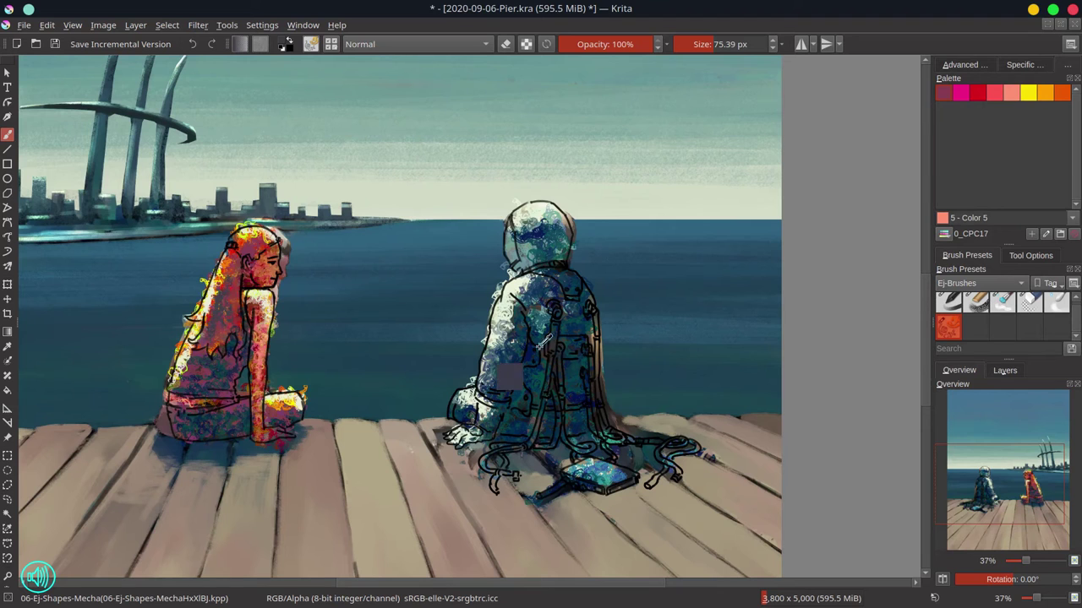
{"action": "left_click", "coordinate": [508, 375], "text": "ctrl"}
{"action": "left_click_drag", "start_coordinate": [236, 264], "coordinate": [210, 348]}
{"action": "left_click_drag", "start_coordinate": [222, 298], "coordinate": [200, 352]}
{"action": "left_click_drag", "start_coordinate": [233, 265], "coordinate": [256, 254]}
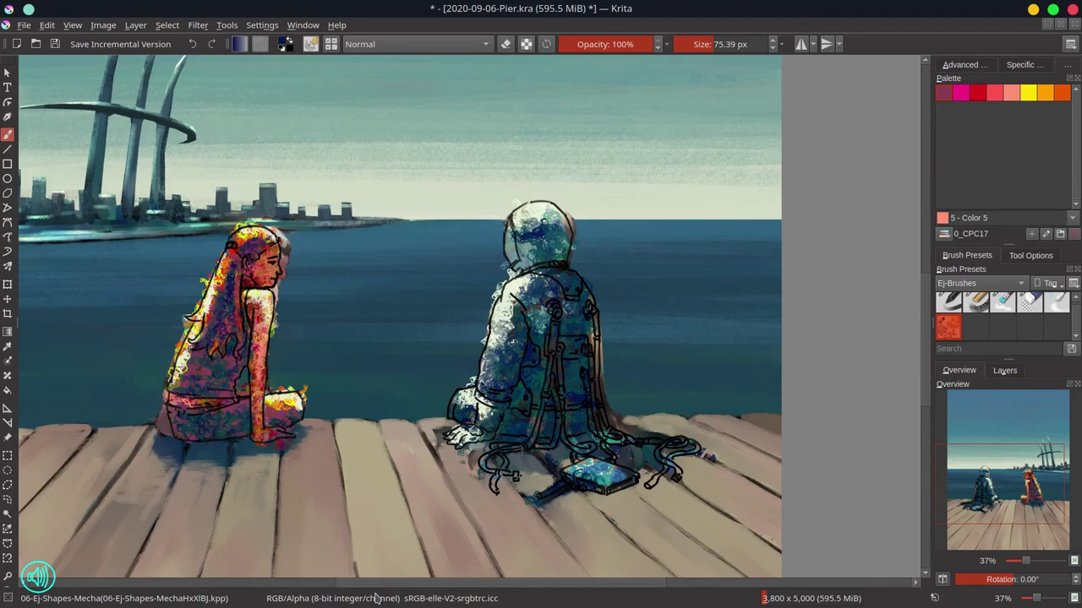
{"action": "left_click", "coordinate": [55, 44]}
Step: Outline the woman's long hair and back with a polygonal selection, from the hair tie down to the waist
{"action": "scroll", "coordinate": [110, 361], "scroll_direction": "up", "scroll_amount": 3}
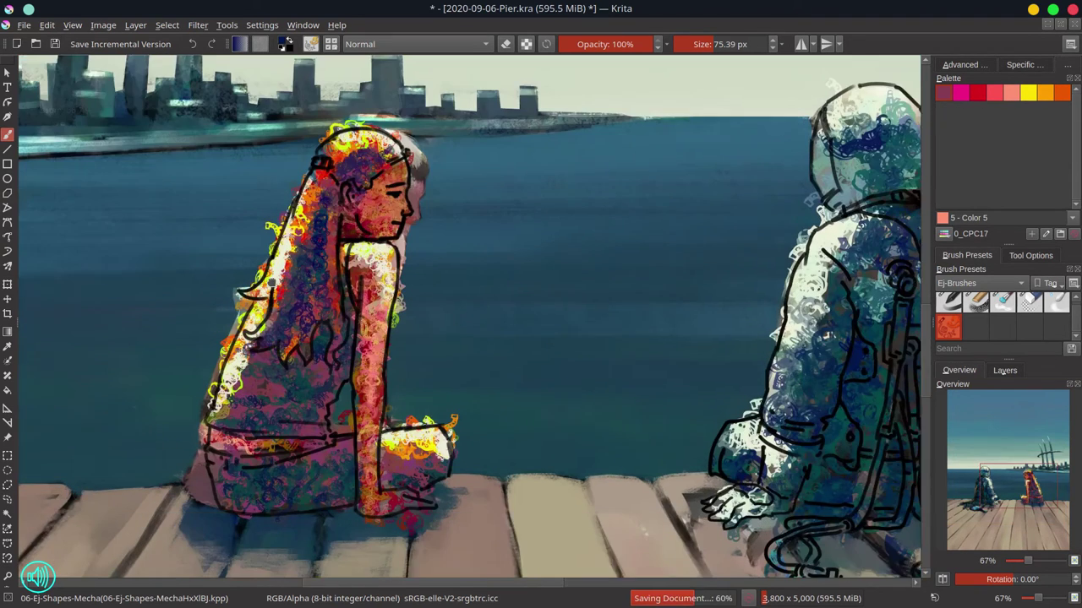
{"action": "left_click", "coordinate": [7, 485]}
{"action": "left_click_drag", "start_coordinate": [322, 167], "coordinate": [293, 211]}
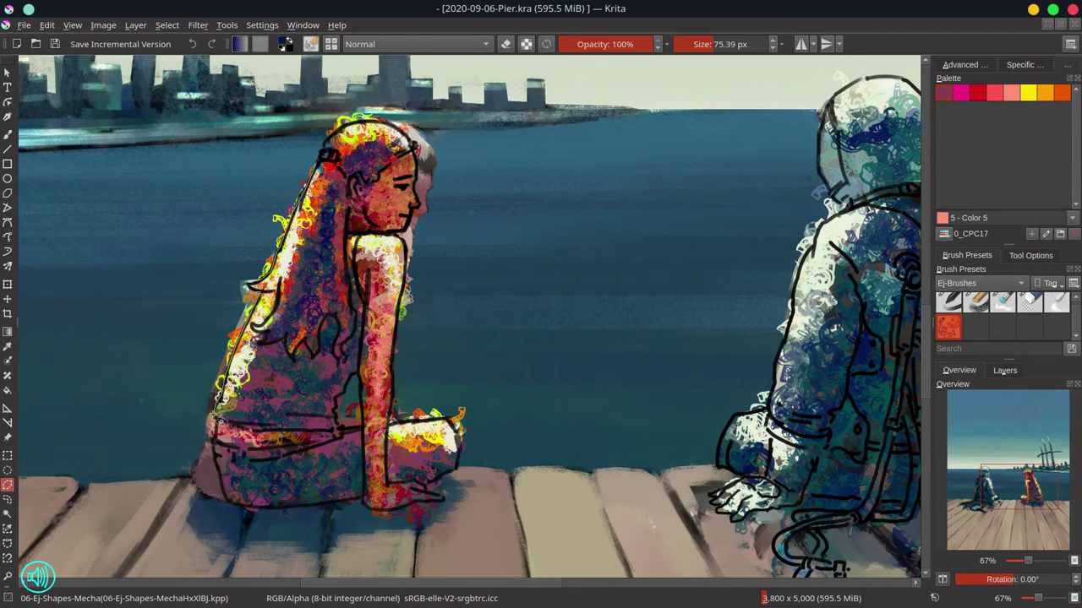
{"action": "left_click", "coordinate": [287, 419]}
{"action": "double_click", "coordinate": [340, 315]}
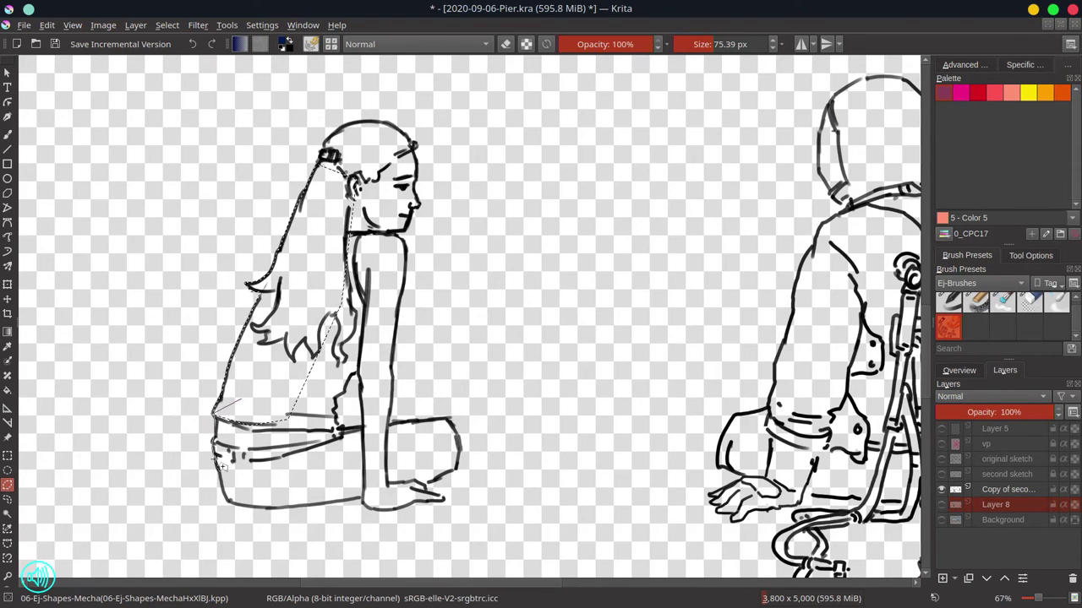
Step: Complete the polygonal selection around the whole woman and subtract the gap between her arm and waist from it
{"action": "left_click_drag", "start_coordinate": [238, 512], "coordinate": [338, 513]}
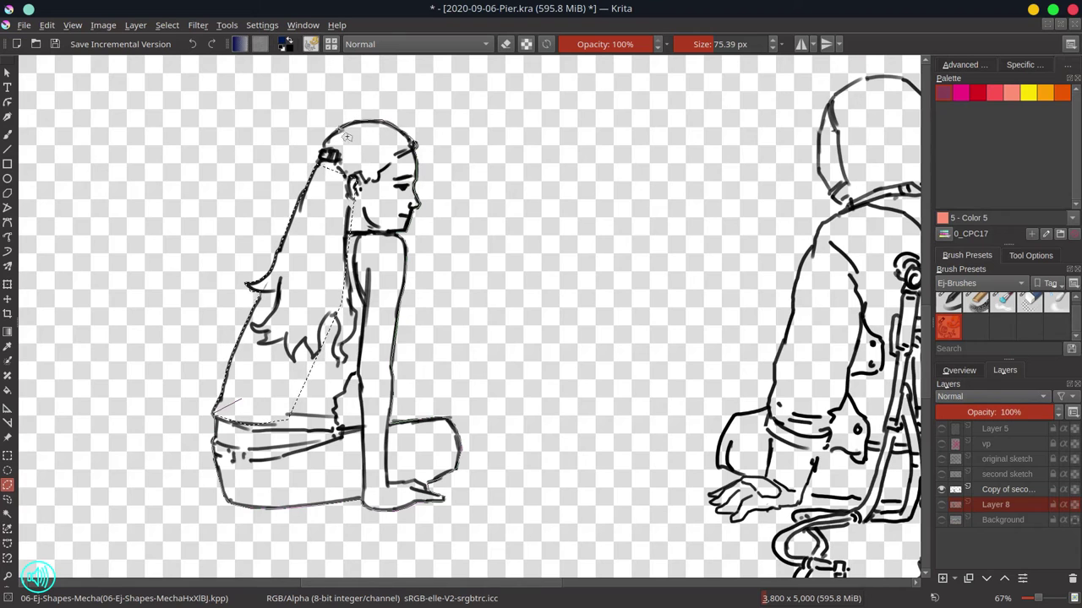
{"action": "key", "text": "ctrl+z"}
{"action": "left_click", "coordinate": [1021, 259]}
{"action": "left_click", "coordinate": [1022, 318]}
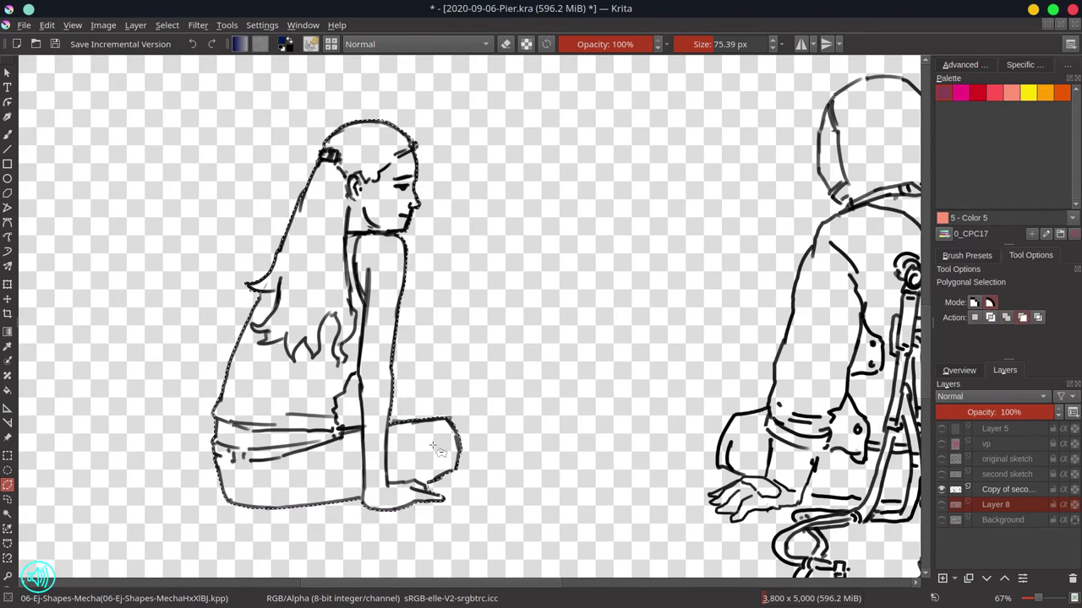
{"action": "double_click", "coordinate": [360, 379]}
Step: Add to the polygonal selection by outlining the suited figure from the helmet's outer edge down past the collar to the shoulder
{"action": "left_click", "coordinate": [1006, 318]}
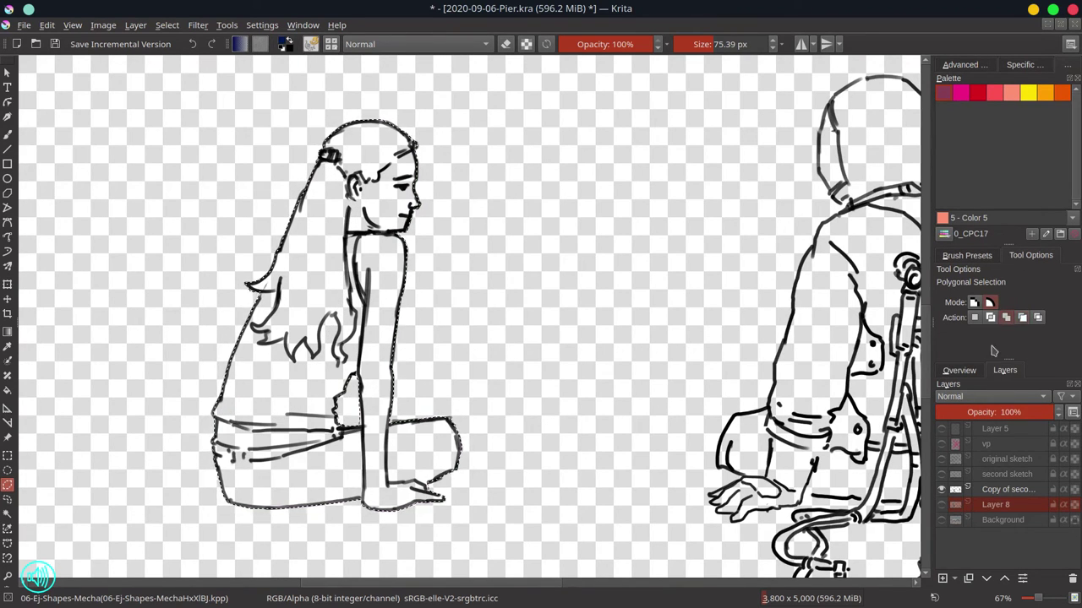
{"action": "left_click", "coordinate": [959, 370]}
{"action": "left_click_drag", "start_coordinate": [645, 404], "coordinate": [542, 396]}
{"action": "left_click_drag", "start_coordinate": [664, 379], "coordinate": [624, 390]}
{"action": "left_click", "coordinate": [716, 80]}
{"action": "left_click", "coordinate": [689, 97]}
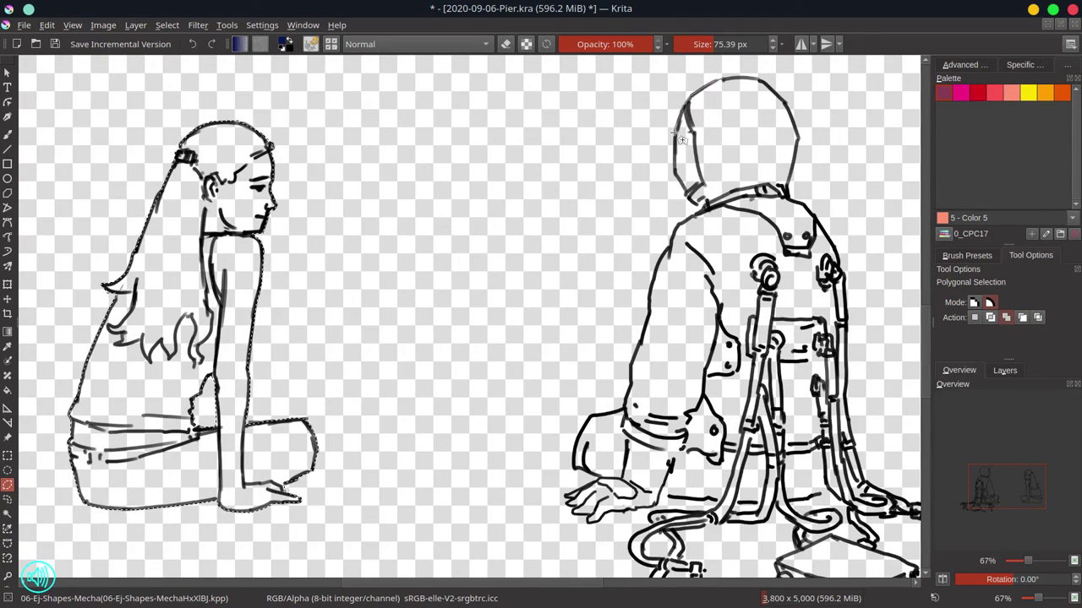
{"action": "left_click", "coordinate": [686, 196]}
{"action": "left_click", "coordinate": [706, 210]}
{"action": "left_click", "coordinate": [678, 225]}
{"action": "left_click", "coordinate": [657, 273]}
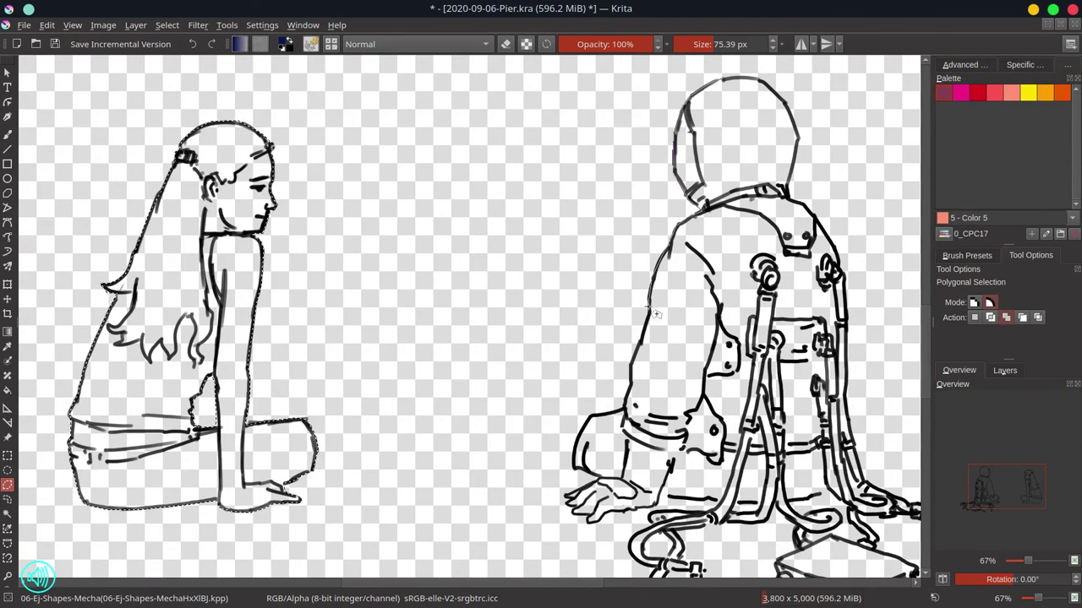
Step: Continue the selection outline down the suited figure's sleeve and around the bent knee
{"action": "left_click", "coordinate": [649, 308]}
{"action": "left_click", "coordinate": [631, 366]}
{"action": "left_click", "coordinate": [625, 411]}
{"action": "left_click", "coordinate": [591, 416]}
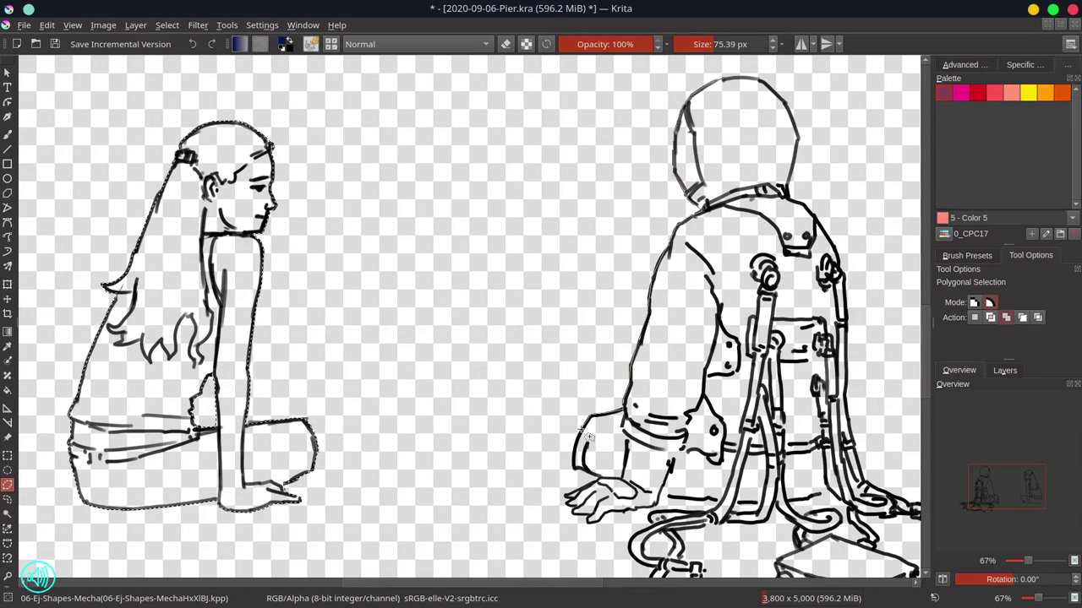
{"action": "left_click", "coordinate": [577, 442]}
{"action": "left_click_drag", "start_coordinate": [580, 476], "coordinate": [540, 423]}
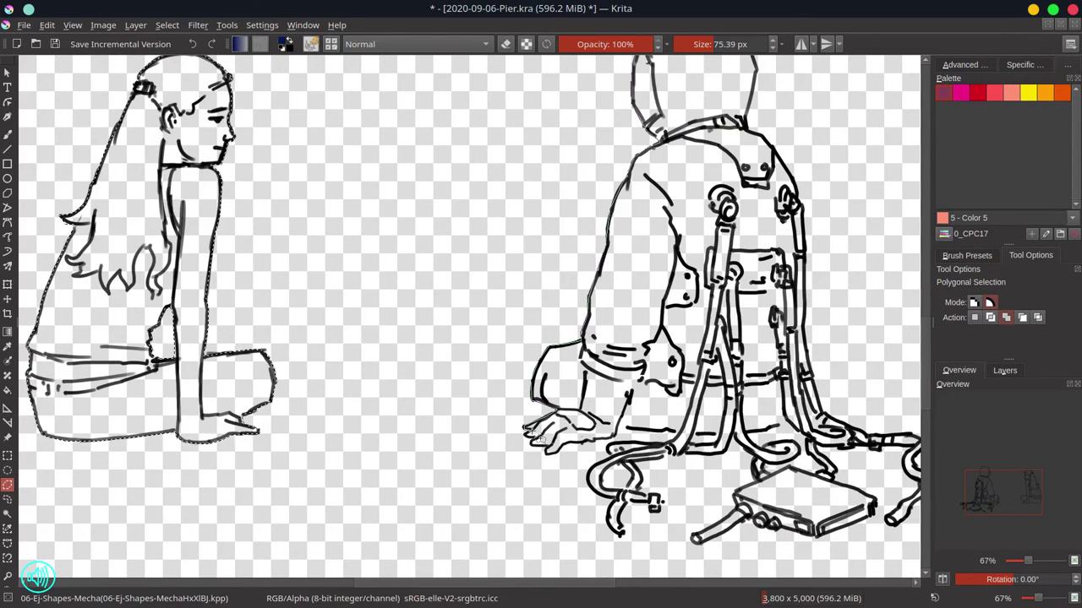
Step: Continue the selection outline around the suited figure's hand and along the bottom edge of the suit
{"action": "left_click", "coordinate": [533, 445]}
{"action": "left_click", "coordinate": [546, 454]}
{"action": "left_click", "coordinate": [560, 445]}
{"action": "left_click", "coordinate": [586, 440]}
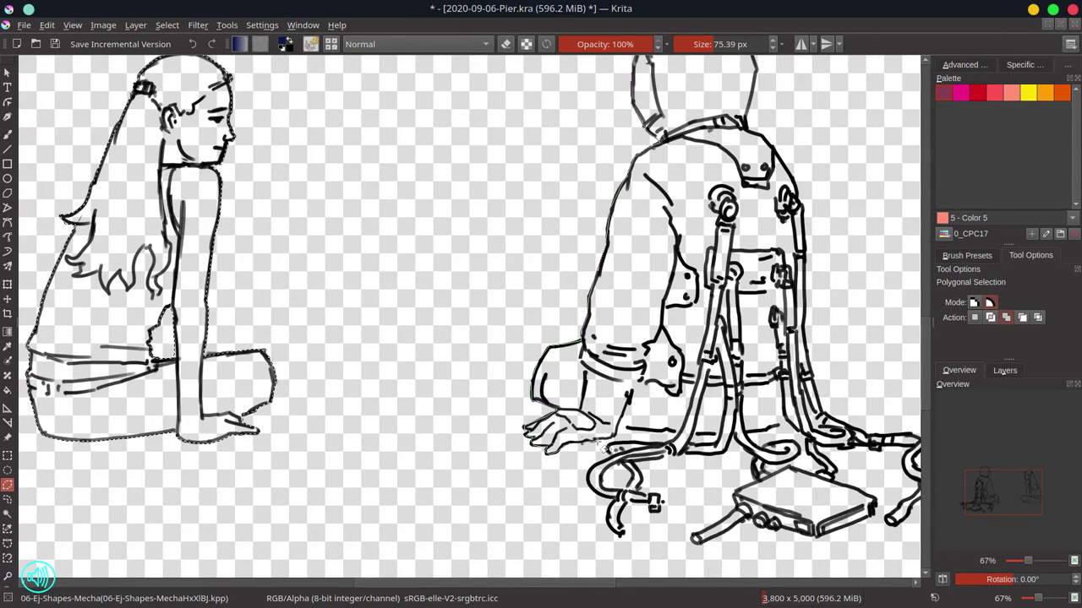
{"action": "left_click", "coordinate": [615, 436]}
{"action": "left_click", "coordinate": [621, 428]}
{"action": "left_click", "coordinate": [676, 433]}
Step: Trace the selection outline around the curled strap on the floor beside the hand and down to its loose end
{"action": "left_click", "coordinate": [668, 442]}
{"action": "left_click", "coordinate": [617, 444]}
{"action": "left_click", "coordinate": [608, 449]}
{"action": "left_click", "coordinate": [610, 457]}
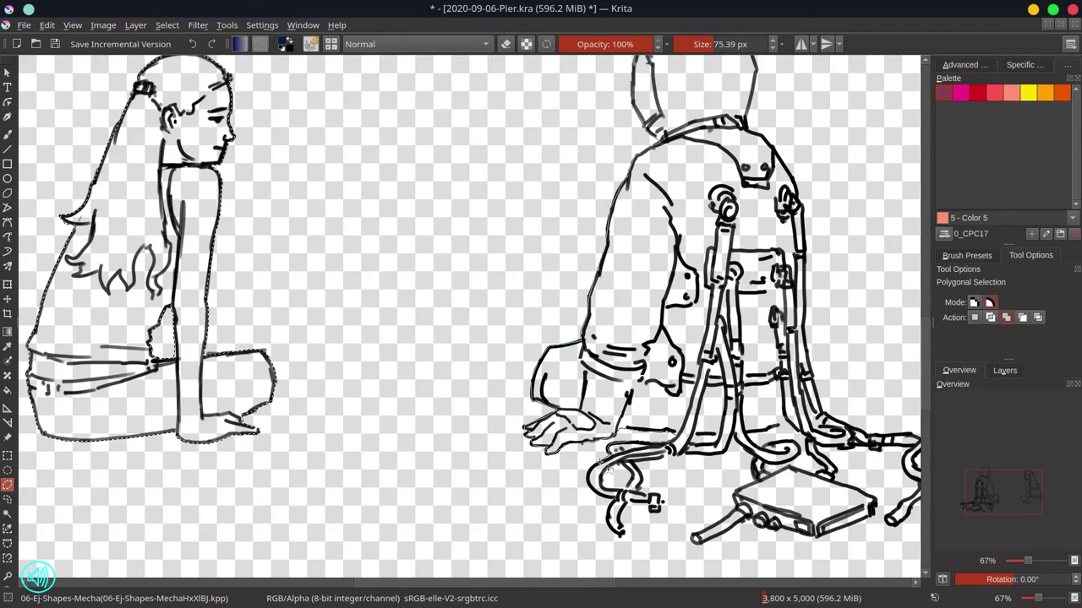
{"action": "left_click", "coordinate": [594, 467]}
{"action": "left_click", "coordinate": [589, 479]}
{"action": "left_click", "coordinate": [595, 494]}
{"action": "left_click", "coordinate": [615, 501]}
{"action": "left_click", "coordinate": [607, 517]}
{"action": "left_click", "coordinate": [620, 535]}
{"action": "left_click", "coordinate": [624, 532]}
{"action": "left_click", "coordinate": [619, 516]}
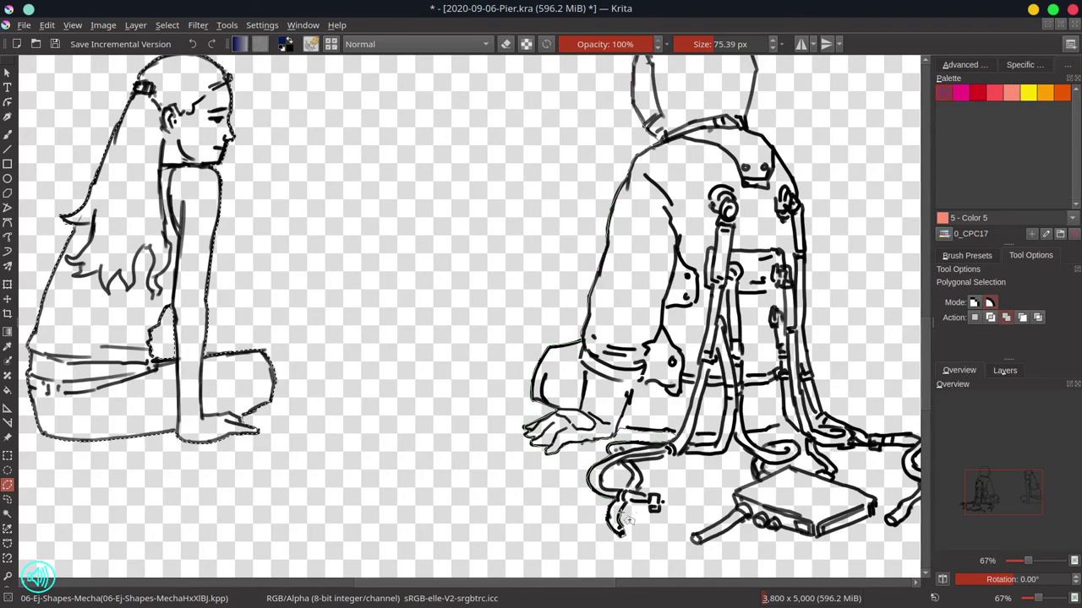
Step: Continue the outline around the strap's buckle and back along the underside of the straps toward the box
{"action": "left_click", "coordinate": [627, 504]}
{"action": "left_click", "coordinate": [648, 505]}
{"action": "left_click", "coordinate": [650, 512]}
{"action": "left_click", "coordinate": [661, 512]}
{"action": "left_click", "coordinate": [641, 479]}
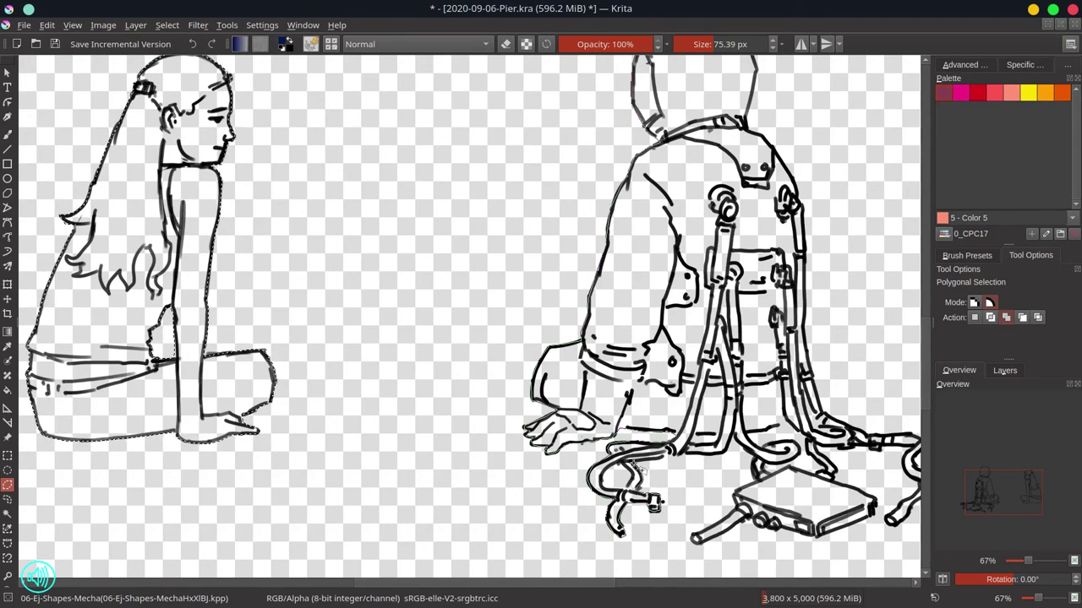
{"action": "left_click", "coordinate": [634, 464]}
{"action": "left_click", "coordinate": [664, 458]}
{"action": "left_click", "coordinate": [678, 456]}
{"action": "left_click", "coordinate": [724, 454]}
{"action": "left_click", "coordinate": [740, 446]}
{"action": "left_click", "coordinate": [752, 459]}
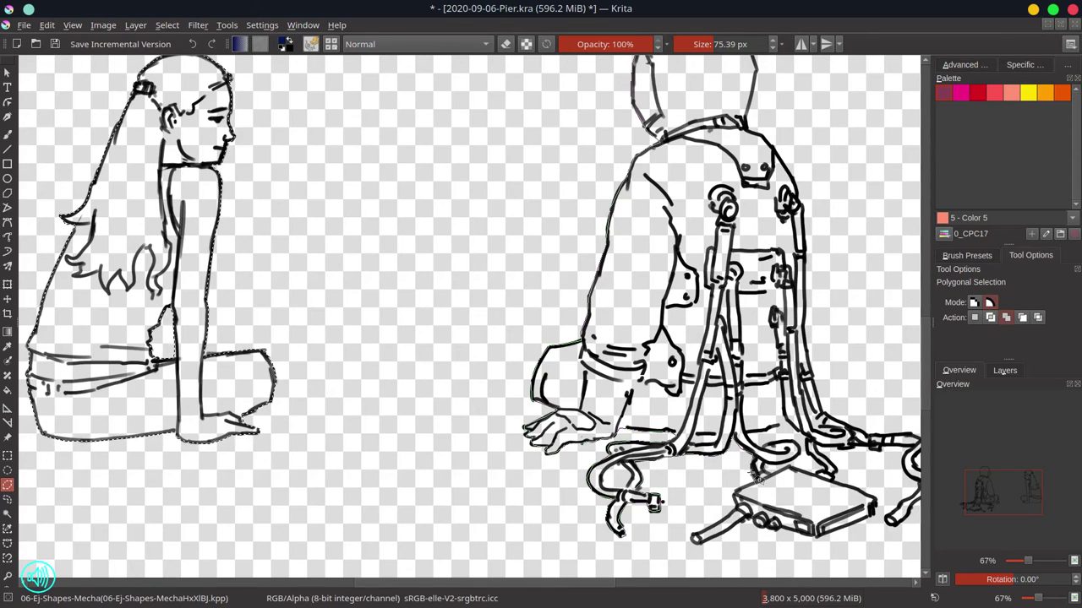
Step: Outline the box on the floor, including its handle tube, round knobs and far corner
{"action": "left_click", "coordinate": [752, 475]}
{"action": "left_click", "coordinate": [734, 494]}
{"action": "left_click", "coordinate": [736, 507]}
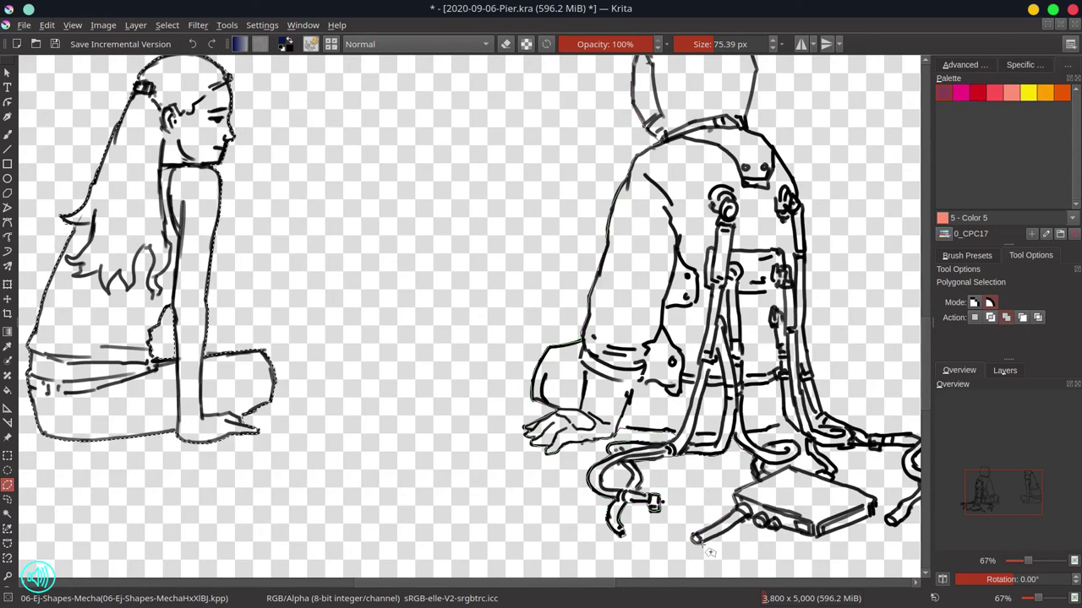
{"action": "left_click", "coordinate": [755, 525]}
{"action": "left_click", "coordinate": [767, 530]}
{"action": "left_click", "coordinate": [783, 530]}
{"action": "left_click", "coordinate": [818, 538]}
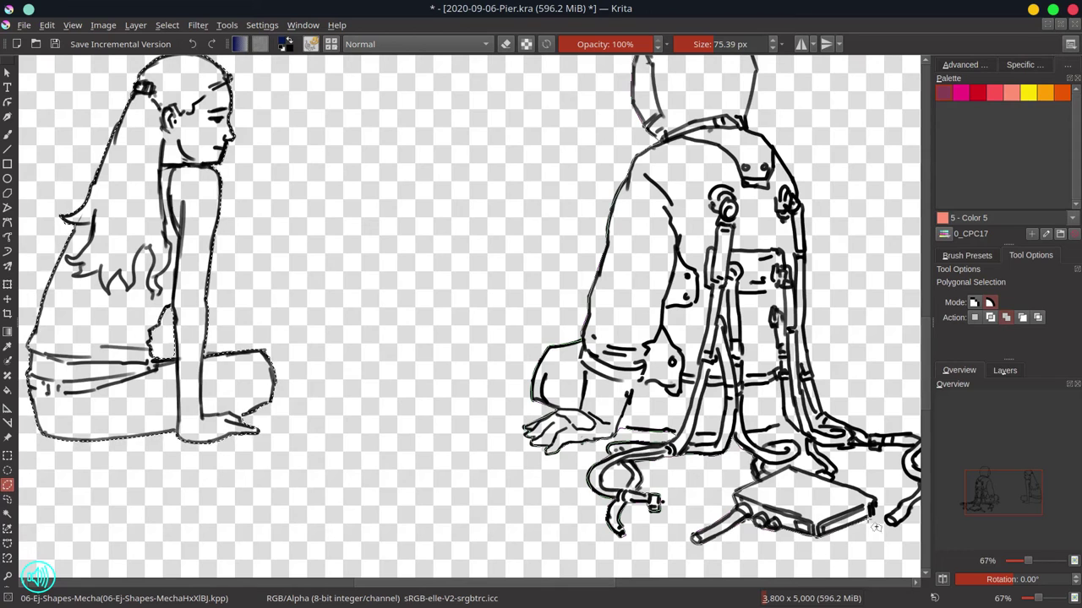
{"action": "left_click", "coordinate": [874, 514]}
Step: Outline the coiled straps beyond the box and the suited figure's back up to the neck, and close the selection
{"action": "left_click", "coordinate": [815, 443]}
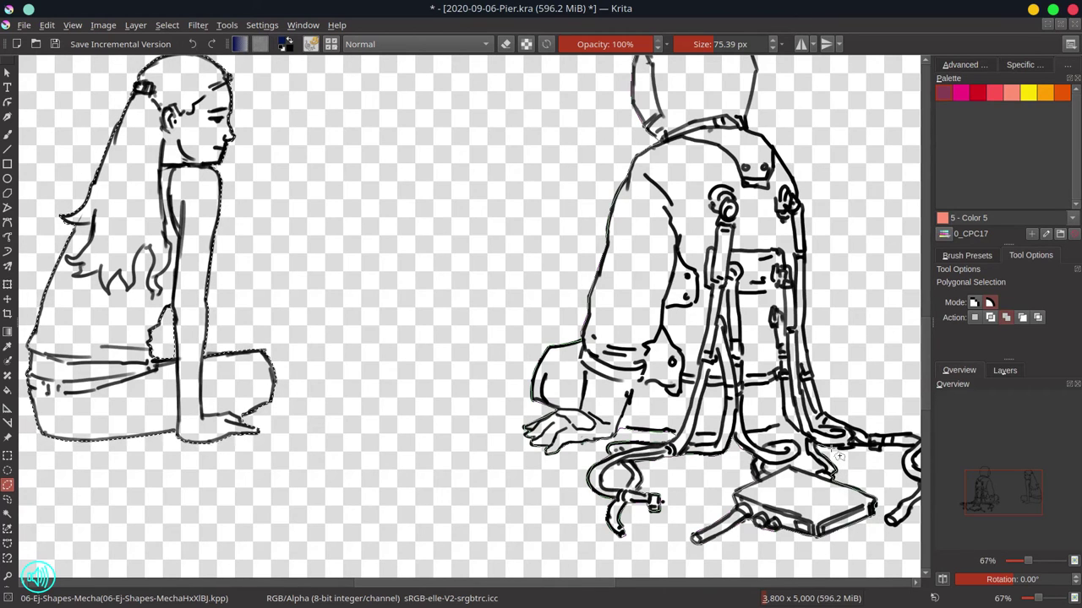
{"action": "left_click", "coordinate": [832, 448]}
{"action": "left_click_drag", "start_coordinate": [850, 447], "coordinate": [649, 448]}
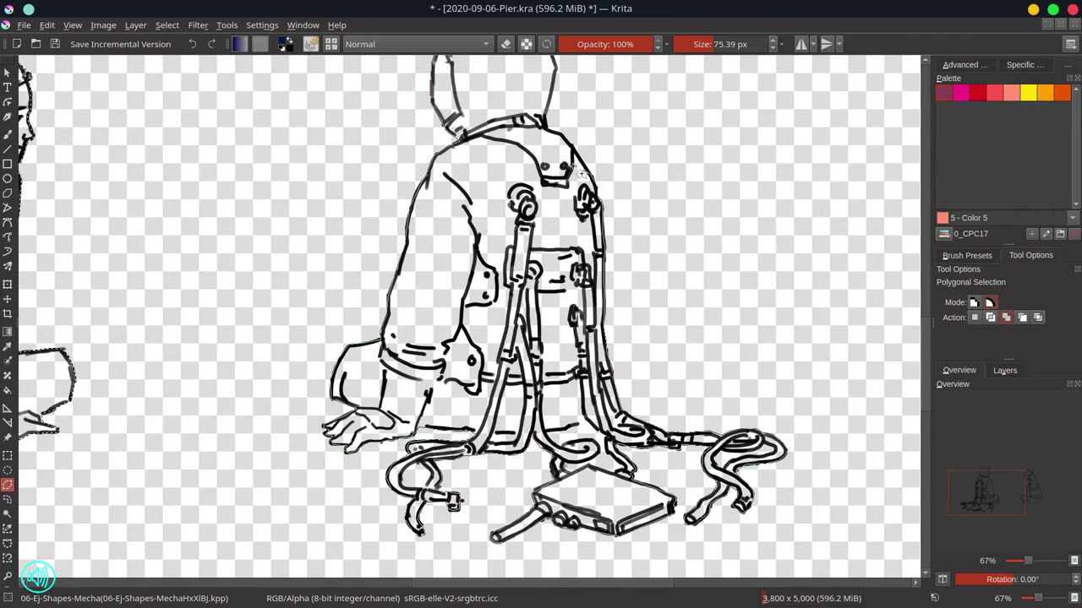
{"action": "left_click", "coordinate": [543, 144]}
{"action": "double_click", "coordinate": [507, 141]}
{"action": "left_click_drag", "start_coordinate": [507, 140], "coordinate": [505, 377]}
Step: Add the rest of the suited figure's helmet, collar and rear shoulder to the selection
{"action": "left_click", "coordinate": [468, 281]}
{"action": "left_click", "coordinate": [478, 246]}
{"action": "left_click", "coordinate": [514, 247]}
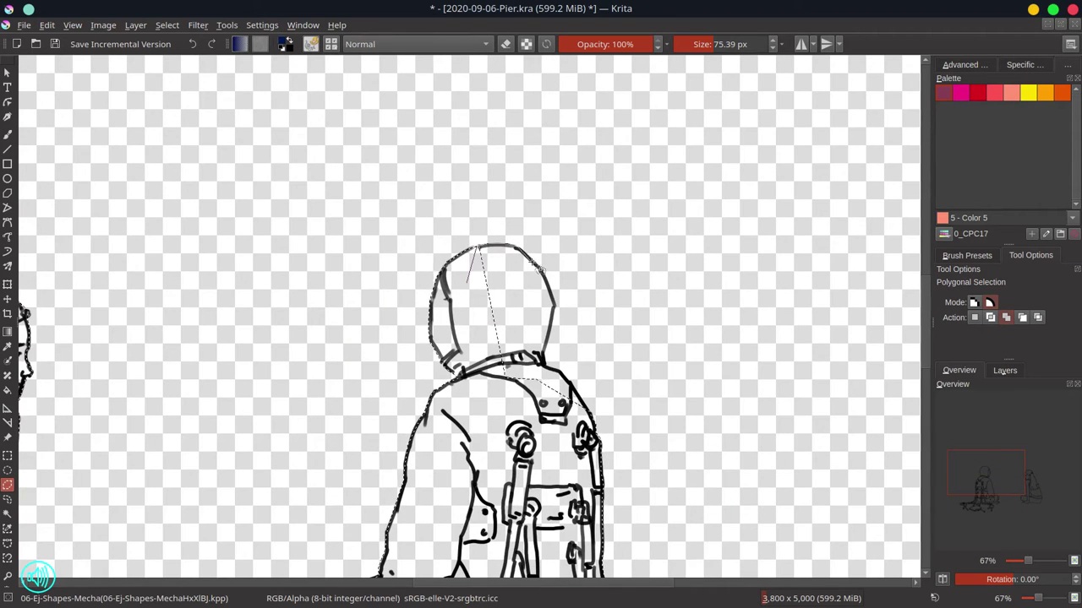
{"action": "left_click", "coordinate": [554, 305]}
{"action": "left_click", "coordinate": [542, 354]}
{"action": "left_click", "coordinate": [544, 366]}
{"action": "left_click", "coordinate": [560, 372]}
{"action": "left_click", "coordinate": [590, 414]}
{"action": "left_click", "coordinate": [577, 434]}
{"action": "double_click", "coordinate": [470, 356]}
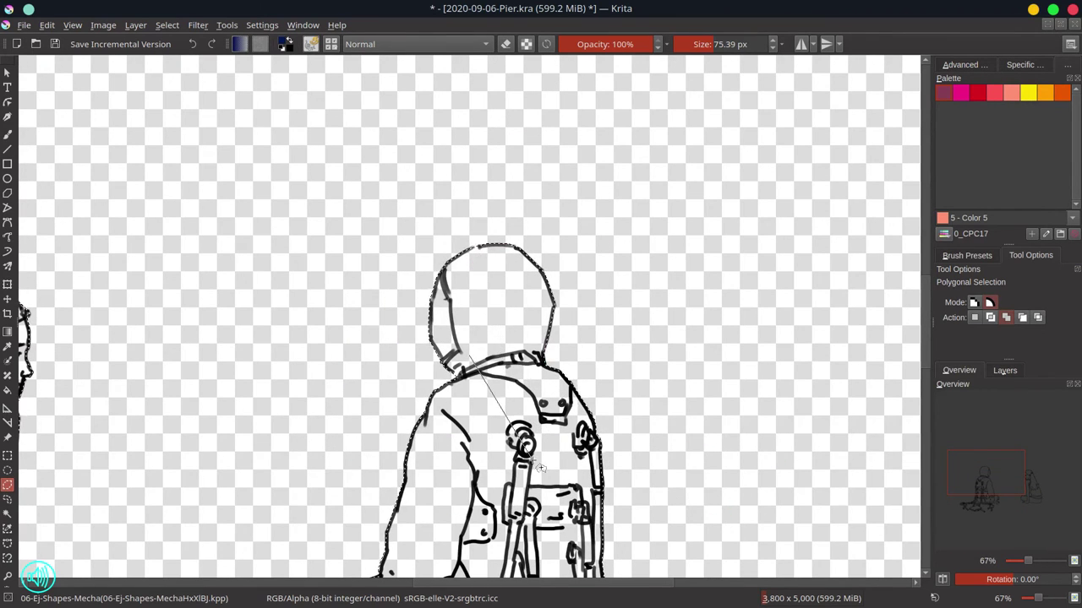
{"action": "left_click_drag", "start_coordinate": [535, 461], "coordinate": [467, 166]}
Step: Invert the figures' selection, clear the stray paint outside the figures on Layer 8, and save the file
{"action": "left_click", "coordinate": [1023, 318]}
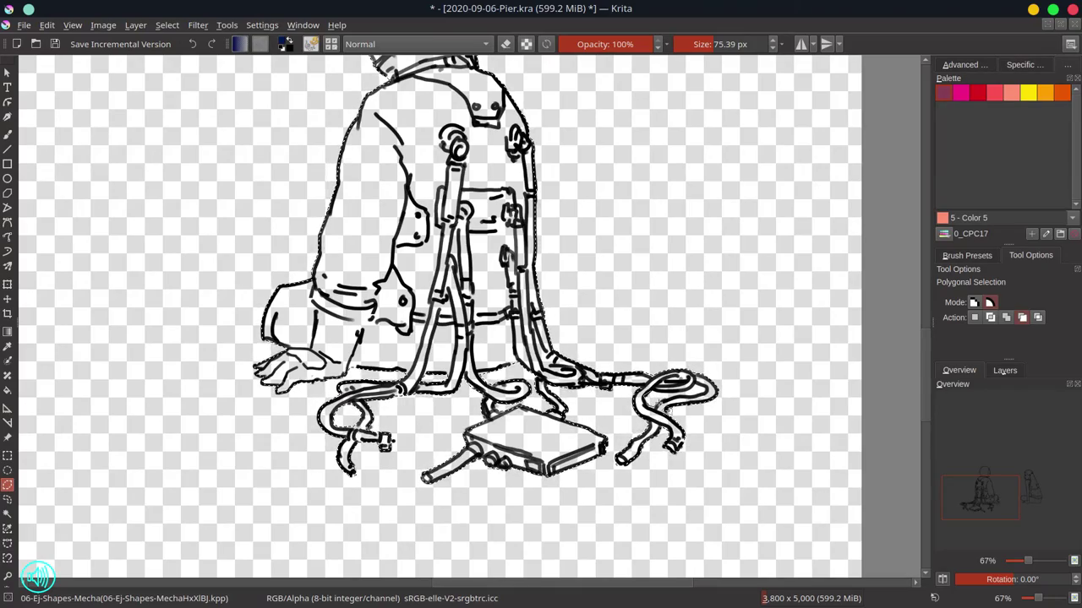
{"action": "key", "text": "2"}
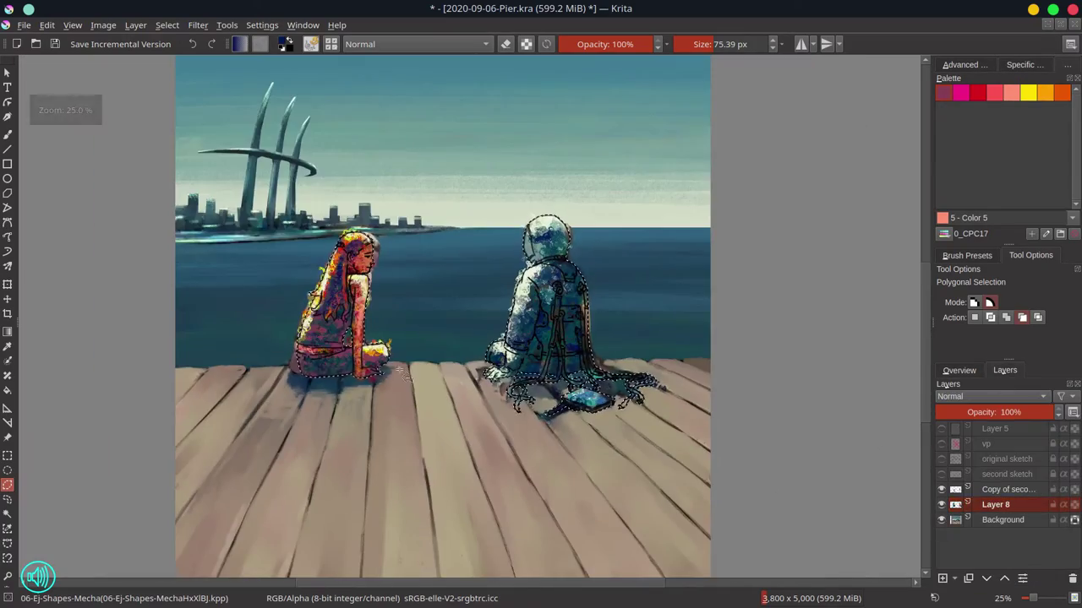
{"action": "left_click", "coordinate": [166, 25]}
{"action": "left_click", "coordinate": [203, 90]}
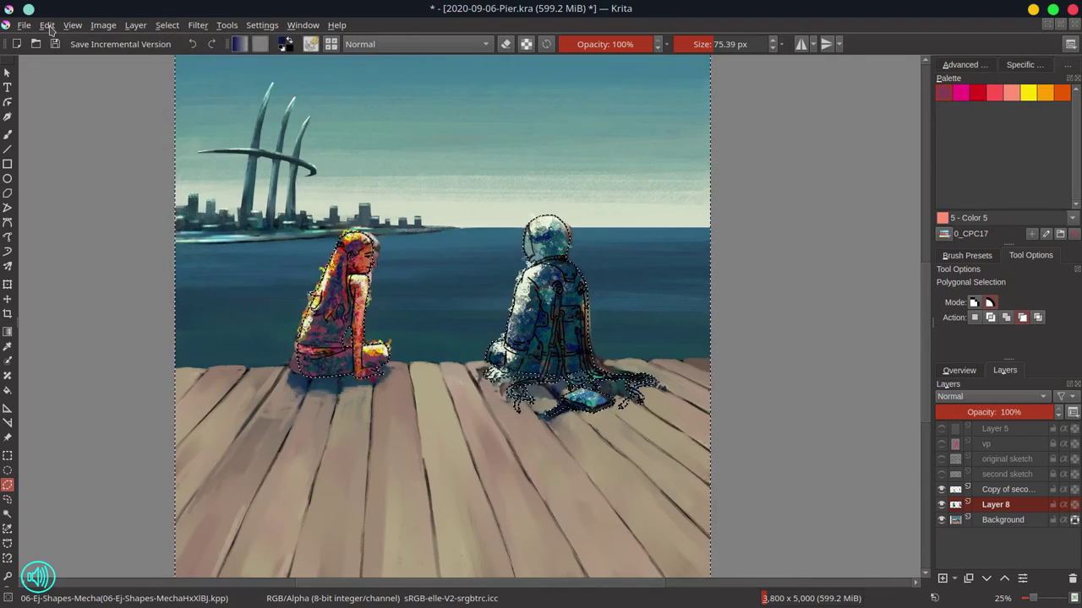
{"action": "key", "text": "Page_Down"}
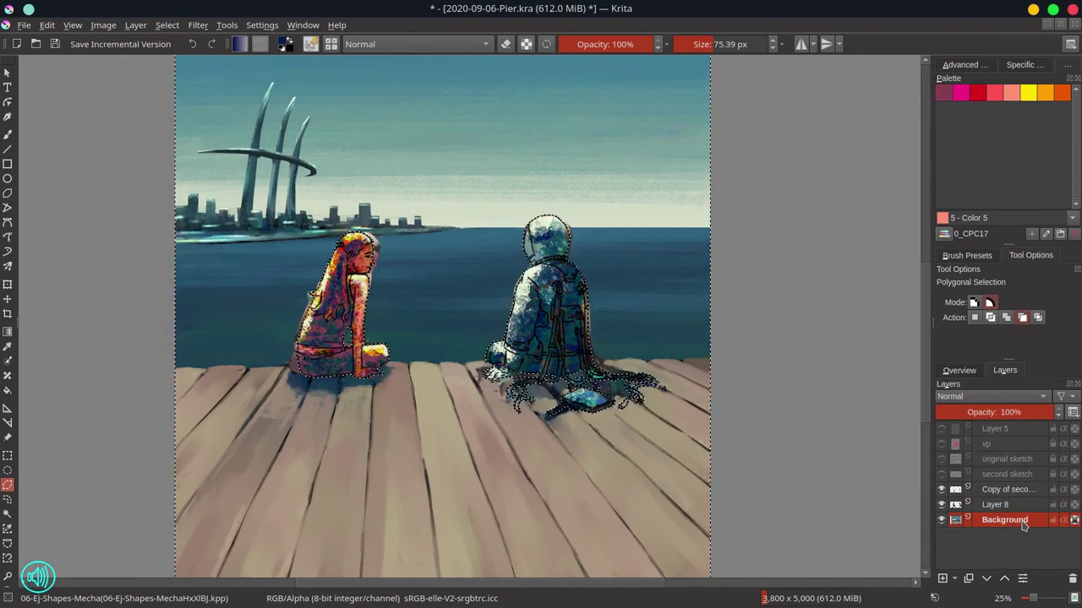
{"action": "left_click", "coordinate": [55, 44]}
Step: Using the 02-Ej-Chalk-Grainy brush, sample the dark sea color and repaint the water behind the woman's back
{"action": "left_click", "coordinate": [970, 373]}
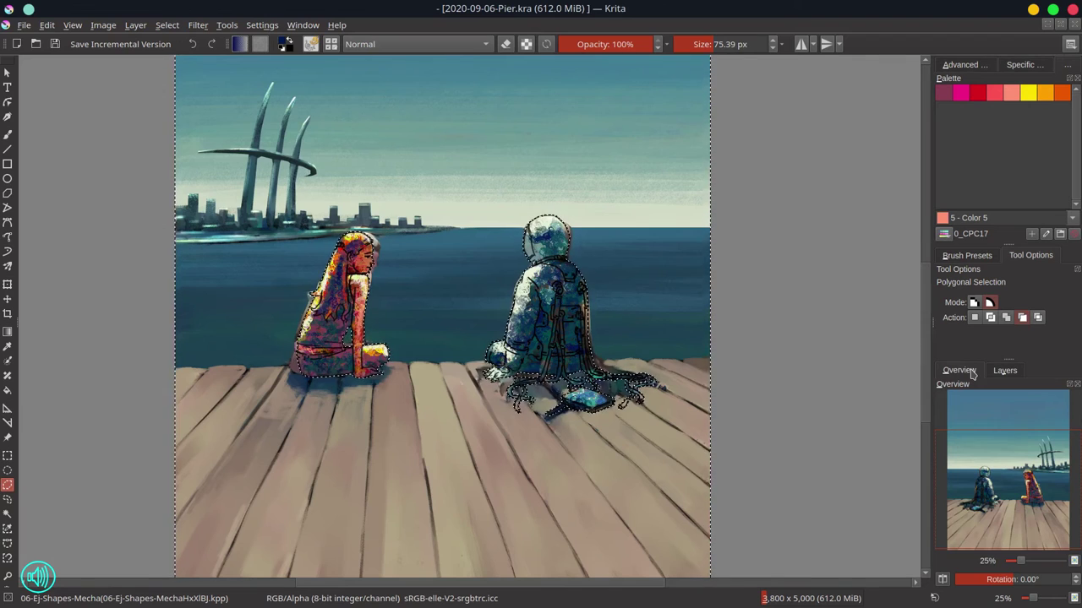
{"action": "key", "text": "b"}
{"action": "scroll", "coordinate": [467, 314], "scroll_direction": "down", "scroll_amount": 1}
{"action": "left_click_drag", "start_coordinate": [468, 314], "coordinate": [542, 349]}
{"action": "left_click", "coordinate": [969, 255]}
{"action": "left_click", "coordinate": [977, 306]}
{"action": "left_click", "coordinate": [975, 65]}
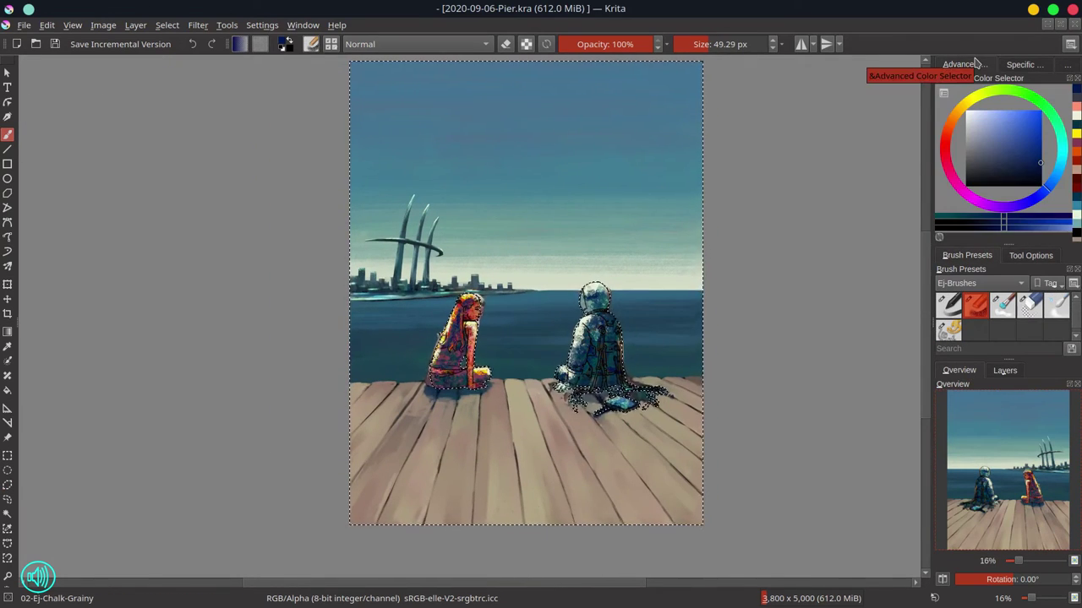
{"action": "left_click", "coordinate": [389, 362], "text": "ctrl"}
{"action": "left_click_drag", "start_coordinate": [388, 362], "coordinate": [410, 362], "text": "shift"}
{"action": "left_click_drag", "start_coordinate": [364, 365], "coordinate": [418, 371]}
{"action": "left_click", "coordinate": [397, 368], "text": "ctrl"}
Step: Sample dark sea tones and paint the water between the two figures, undoing a misplaced stroke over the planks
{"action": "left_click", "coordinate": [519, 361], "text": "ctrl"}
{"action": "mouse_move", "coordinate": [507, 365]}
{"action": "left_mouse_down"}
{"action": "mouse_move", "coordinate": [558, 366]}
{"action": "mouse_move", "coordinate": [541, 371]}
{"action": "mouse_move", "coordinate": [534, 350]}
{"action": "left_mouse_up"}
{"action": "left_click", "coordinate": [524, 359], "text": "ctrl"}
{"action": "left_click", "coordinate": [528, 359], "text": "ctrl"}
{"action": "left_click", "coordinate": [537, 351], "text": "ctrl"}
{"action": "left_click", "coordinate": [541, 331], "text": "ctrl"}
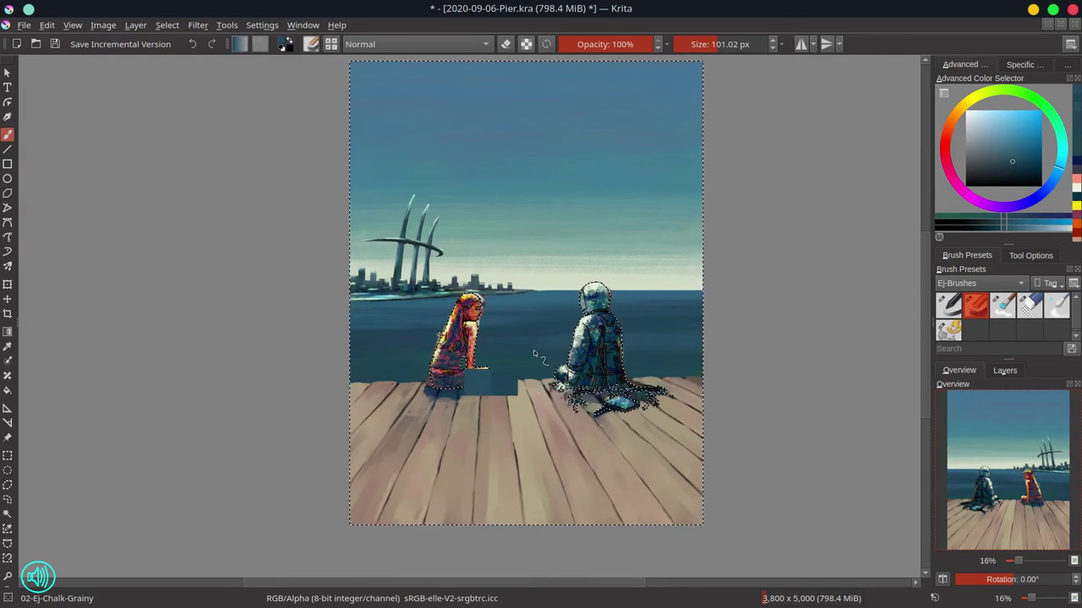
{"action": "key", "text": "ctrl+z"}
{"action": "key", "text": "bracketleft"}
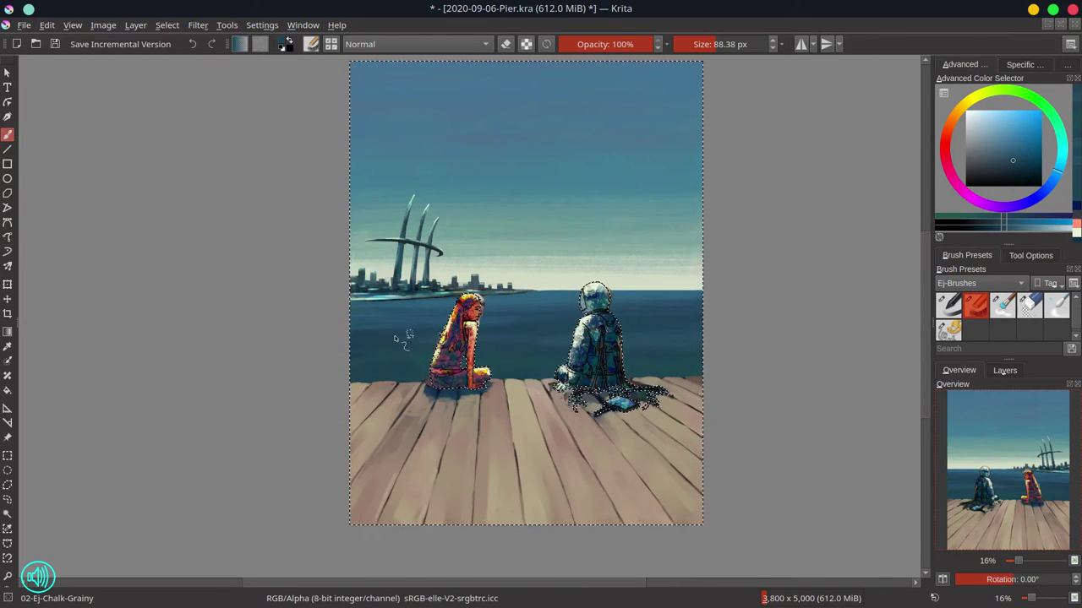
Step: Sample lighter sea blues and repaint the upper water on both sides of the woman
{"action": "left_click", "coordinate": [406, 328], "text": "ctrl"}
{"action": "left_click", "coordinate": [494, 308], "text": "ctrl"}
{"action": "left_click_drag", "start_coordinate": [498, 311], "coordinate": [545, 316]}
{"action": "left_click", "coordinate": [532, 313], "text": "ctrl"}
{"action": "left_click", "coordinate": [435, 318], "text": "ctrl"}
{"action": "left_click_drag", "start_coordinate": [433, 317], "coordinate": [405, 314]}
{"action": "left_click", "coordinate": [433, 306], "text": "ctrl"}
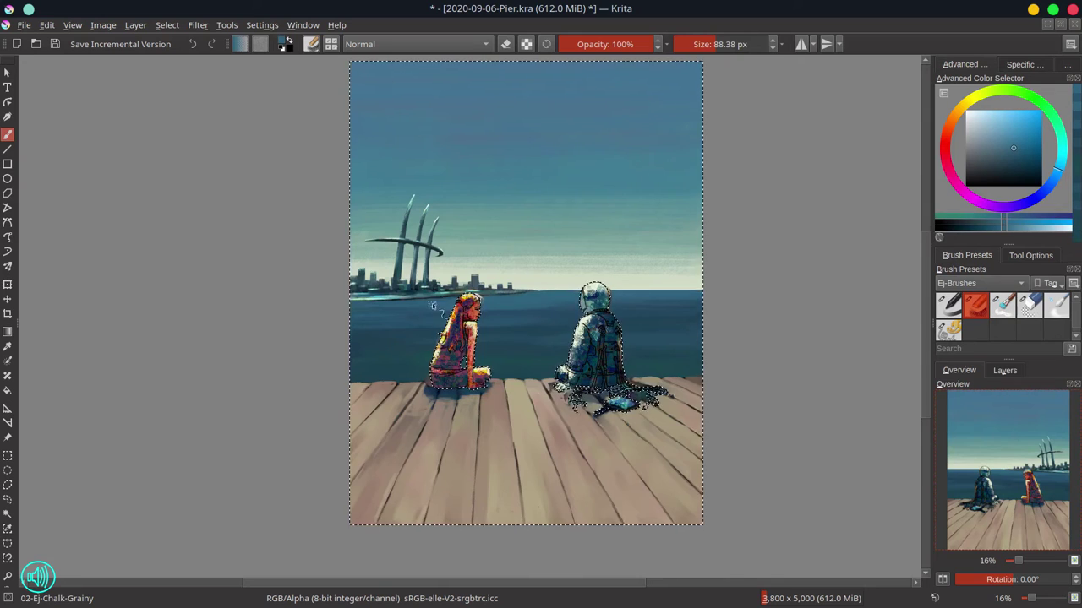
Step: Clean up the shoreline beside the woman's head with sampled water and shore colors and a smaller brush
{"action": "left_click", "coordinate": [495, 299], "text": "ctrl"}
{"action": "key", "text": "bracketleft"}
{"action": "mouse_move", "coordinate": [482, 296]}
{"action": "left_mouse_down"}
{"action": "mouse_move", "coordinate": [459, 279]}
{"action": "mouse_move", "coordinate": [507, 285]}
{"action": "left_mouse_up"}
{"action": "scroll", "coordinate": [486, 307], "scroll_direction": "up", "scroll_amount": 1}
{"action": "left_click", "coordinate": [499, 285], "text": "ctrl"}
{"action": "key", "text": "bracketleft"}
{"action": "key", "text": "bracketleft"}
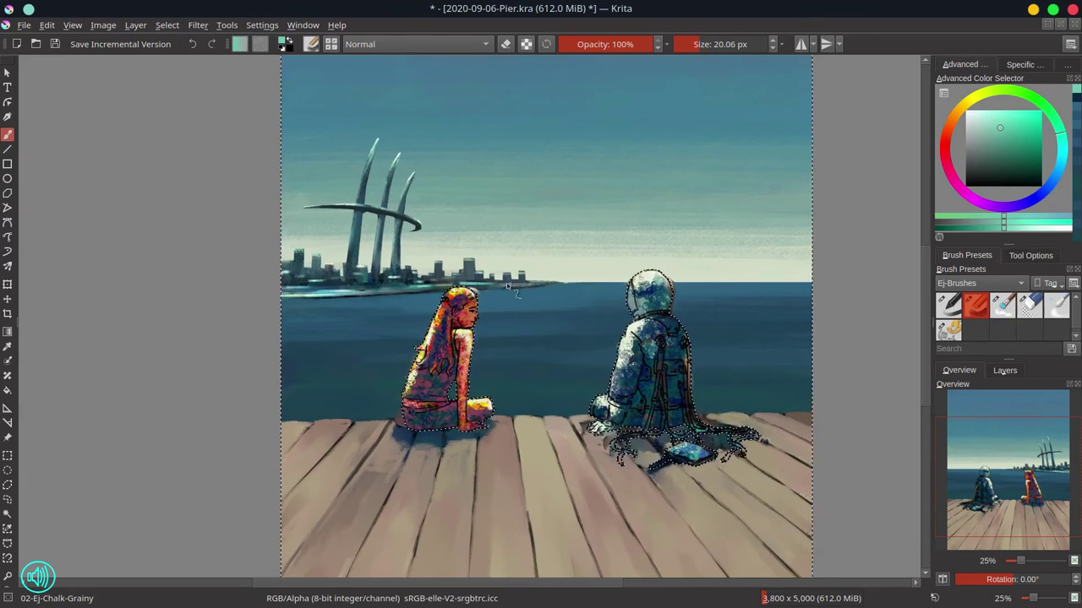
Step: Touch up the shore and the water's edge around the top of the woman's head with sampled colors
{"action": "left_click", "coordinate": [398, 287], "text": "ctrl"}
{"action": "left_click", "coordinate": [473, 296], "text": "ctrl"}
{"action": "left_click", "coordinate": [431, 289], "text": "ctrl"}
{"action": "key", "text": "bracketright"}
{"action": "left_click", "coordinate": [383, 299], "text": "ctrl"}
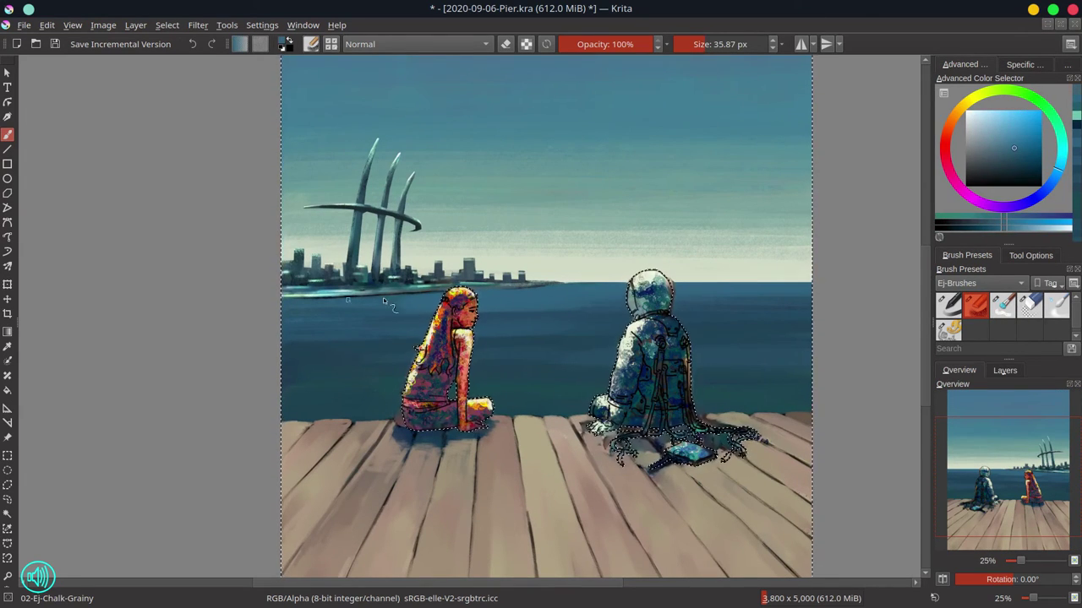
Step: Repaint the horizon between the shore and the suited figure's helmet with sampled sea and pale sky tones
{"action": "key", "text": "bracketright"}
{"action": "mouse_move", "coordinate": [602, 299]}
{"action": "left_mouse_down"}
{"action": "mouse_move", "coordinate": [494, 290]}
{"action": "mouse_move", "coordinate": [516, 286]}
{"action": "left_mouse_up"}
{"action": "left_click", "coordinate": [590, 261], "text": "ctrl"}
{"action": "mouse_move", "coordinate": [583, 264]}
{"action": "left_mouse_down"}
{"action": "mouse_move", "coordinate": [564, 267]}
{"action": "mouse_move", "coordinate": [568, 288]}
{"action": "left_mouse_up"}
{"action": "left_click", "coordinate": [605, 297], "text": "ctrl"}
{"action": "key", "text": "bracketright"}
{"action": "scroll", "coordinate": [592, 305], "scroll_direction": "down", "scroll_amount": 2}
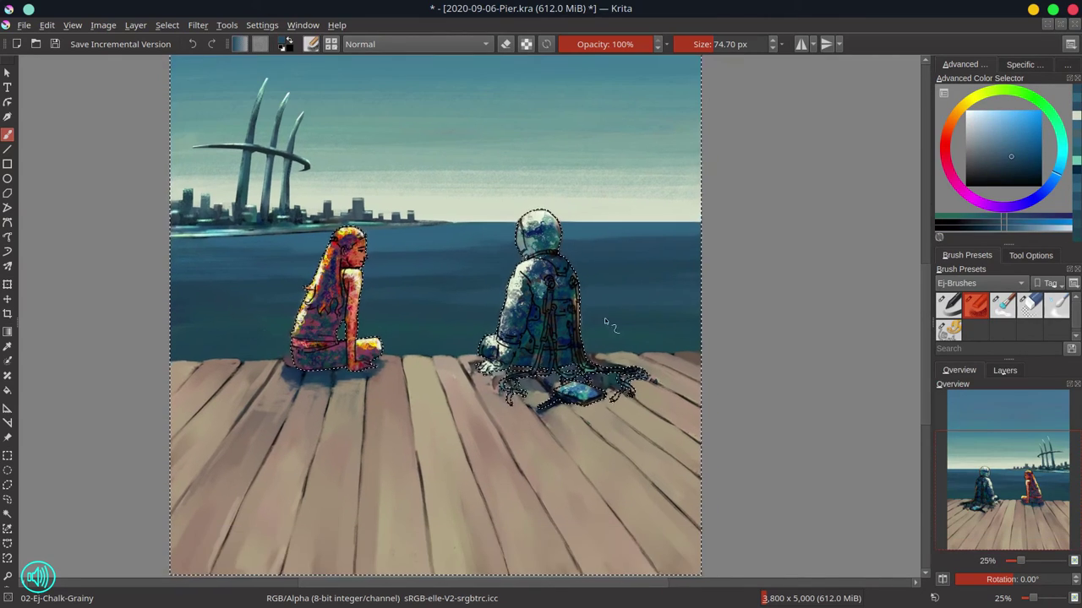
Step: Fill a new layer outside the figures with dark teal, hide it above the line art copy, and select the line art layer
{"action": "left_click", "coordinate": [1005, 370]}
{"action": "key", "text": "f"}
{"action": "left_click", "coordinate": [457, 495]}
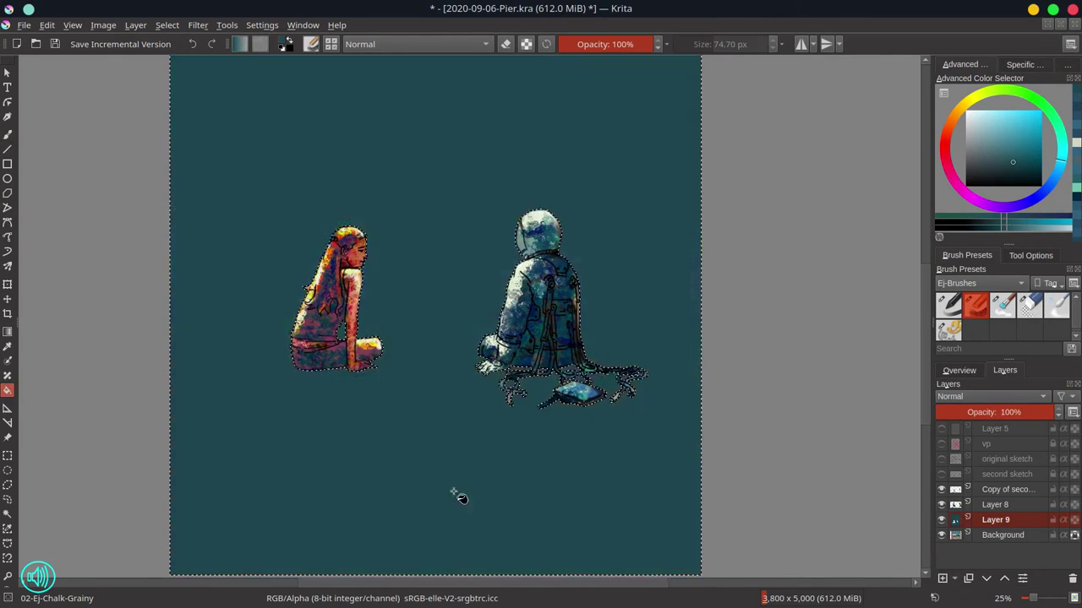
{"action": "left_click", "coordinate": [1004, 579]}
{"action": "left_click", "coordinate": [1004, 579]}
{"action": "left_click", "coordinate": [1053, 489]}
{"action": "left_click", "coordinate": [941, 489]}
{"action": "left_click", "coordinate": [1005, 504]}
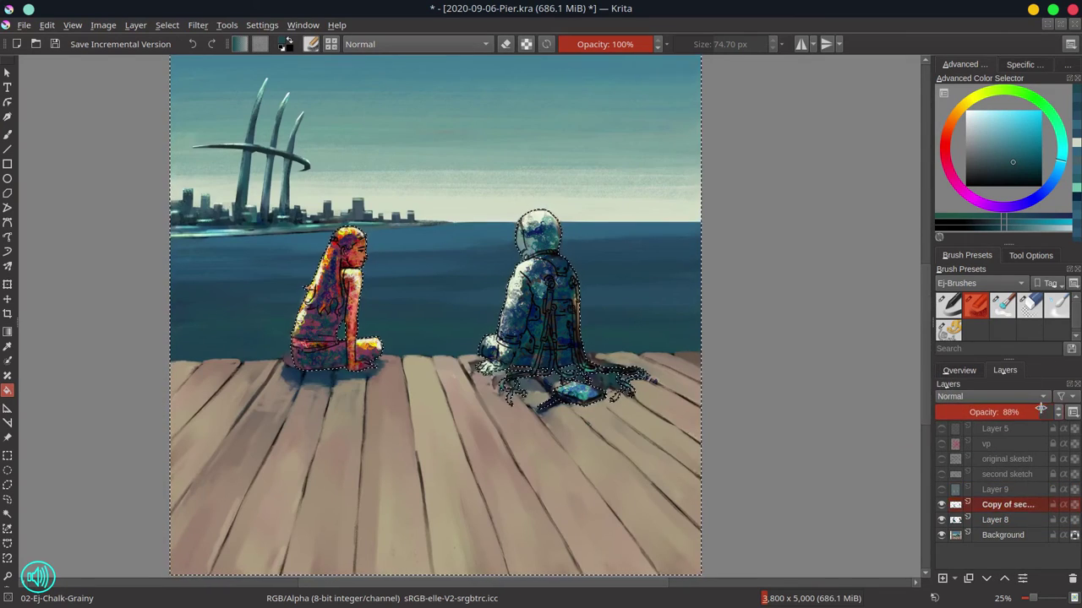
Step: Sample the plank and sea colors and paint over the shadow's outer edge behind the woman's hips
{"action": "left_click", "coordinate": [959, 370]}
{"action": "key", "text": "b"}
{"action": "left_click", "coordinate": [274, 379], "text": "ctrl"}
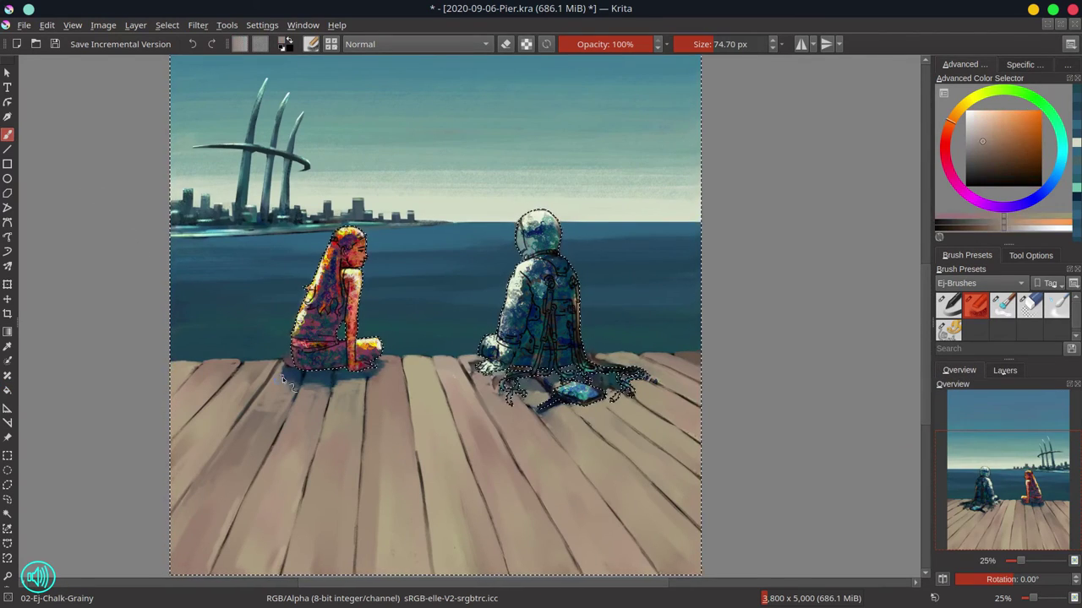
{"action": "left_click_drag", "start_coordinate": [286, 364], "coordinate": [305, 389]}
{"action": "left_click", "coordinate": [292, 350], "text": "ctrl"}
{"action": "left_click", "coordinate": [309, 377], "text": "ctrl"}
{"action": "left_click", "coordinate": [306, 392], "text": "ctrl"}
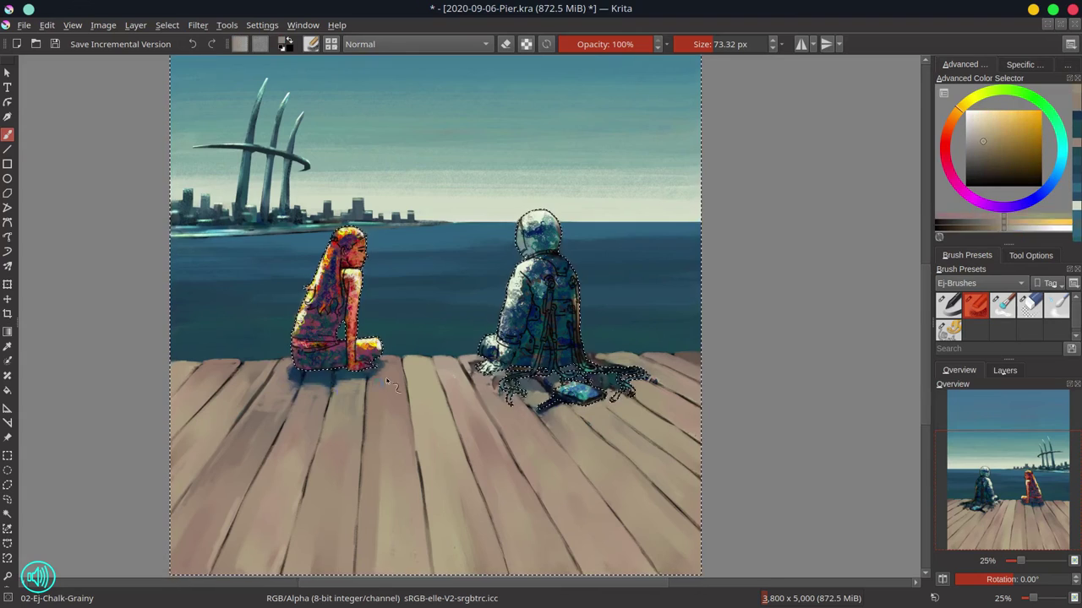
Step: Sample plank tones and touch up the lower edge of the woman's shadow on the pier
{"action": "left_click", "coordinate": [388, 365], "text": "ctrl"}
{"action": "left_click", "coordinate": [359, 377], "text": "ctrl"}
{"action": "left_click", "coordinate": [334, 378], "text": "ctrl"}
{"action": "left_click", "coordinate": [334, 379], "text": "ctrl"}
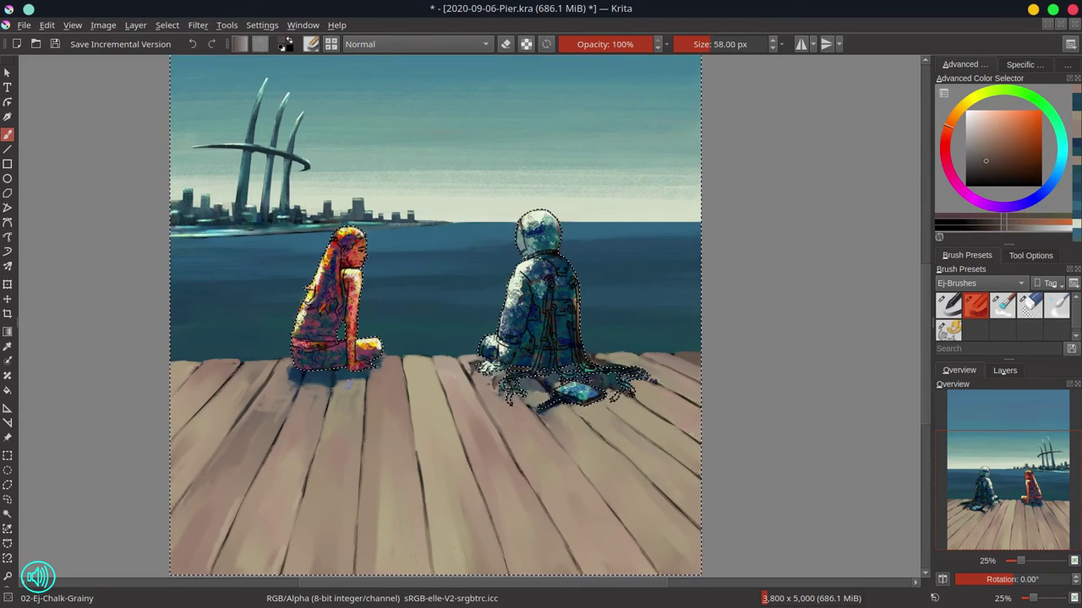
{"action": "left_click", "coordinate": [279, 434], "text": "ctrl"}
{"action": "left_click", "coordinate": [452, 389], "text": "ctrl"}
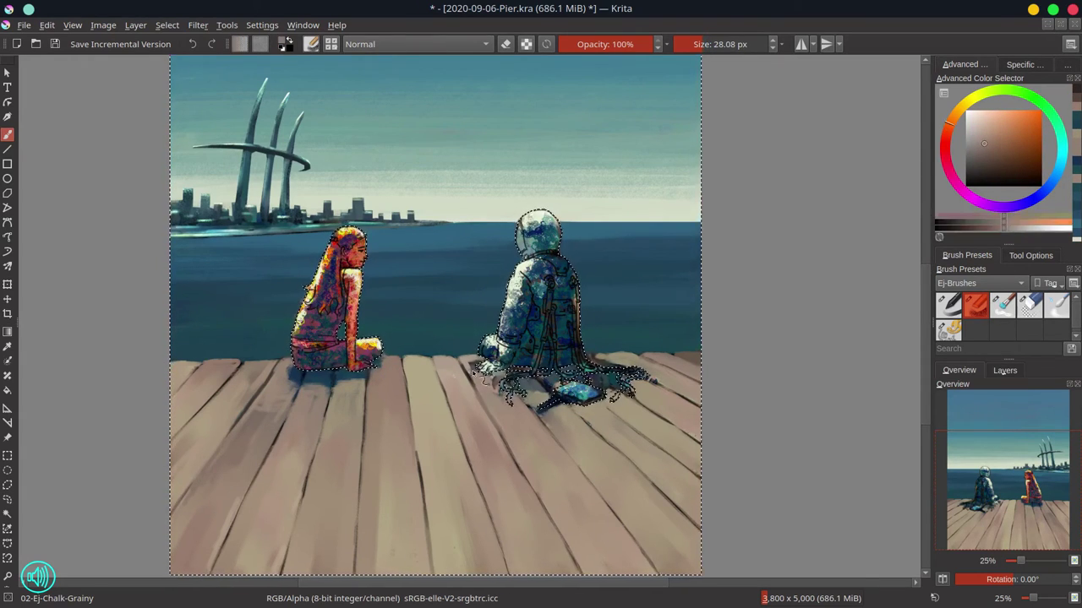
Step: Repaint the planks around the suited figure's hand and beneath the figure with sampled plank and shadow tones
{"action": "left_click", "coordinate": [470, 368], "text": "ctrl"}
{"action": "left_click", "coordinate": [470, 396], "text": "ctrl"}
{"action": "mouse_move", "coordinate": [461, 365]}
{"action": "left_mouse_down"}
{"action": "mouse_move", "coordinate": [471, 389]}
{"action": "mouse_move", "coordinate": [555, 378]}
{"action": "mouse_move", "coordinate": [558, 393]}
{"action": "mouse_move", "coordinate": [514, 385]}
{"action": "mouse_move", "coordinate": [510, 397]}
{"action": "mouse_move", "coordinate": [578, 385]}
{"action": "mouse_move", "coordinate": [626, 396]}
{"action": "mouse_move", "coordinate": [619, 382]}
{"action": "left_mouse_up"}
{"action": "left_click", "coordinate": [479, 379], "text": "ctrl"}
{"action": "left_click", "coordinate": [347, 378], "text": "ctrl"}
{"action": "left_click", "coordinate": [319, 383], "text": "ctrl"}
Step: Sample plank colors and paint out the dark stray paint around the front hoses and the book
{"action": "left_click", "coordinate": [534, 393], "text": "ctrl"}
{"action": "left_click", "coordinate": [502, 394], "text": "ctrl"}
{"action": "left_click", "coordinate": [527, 397], "text": "ctrl"}
{"action": "left_click", "coordinate": [541, 412], "text": "ctrl"}
{"action": "left_click", "coordinate": [565, 415], "text": "ctrl"}
{"action": "left_click", "coordinate": [608, 426], "text": "ctrl"}
{"action": "left_click", "coordinate": [578, 378], "text": "ctrl"}
{"action": "left_click", "coordinate": [593, 453], "text": "ctrl"}
Step: Clear the stray paint between the book and the far hoses using sampled plank colors
{"action": "left_click_drag", "start_coordinate": [614, 380], "coordinate": [593, 392]}
{"action": "mouse_move", "coordinate": [590, 374]}
{"action": "left_mouse_down"}
{"action": "mouse_move", "coordinate": [573, 384]}
{"action": "mouse_move", "coordinate": [629, 395]}
{"action": "mouse_move", "coordinate": [610, 385]}
{"action": "mouse_move", "coordinate": [617, 397]}
{"action": "mouse_move", "coordinate": [602, 399]}
{"action": "left_mouse_up"}
{"action": "left_click", "coordinate": [644, 393], "text": "ctrl"}
{"action": "left_click", "coordinate": [631, 375], "text": "ctrl"}
{"action": "left_click", "coordinate": [646, 360], "text": "ctrl"}
{"action": "left_click", "coordinate": [667, 371], "text": "ctrl"}
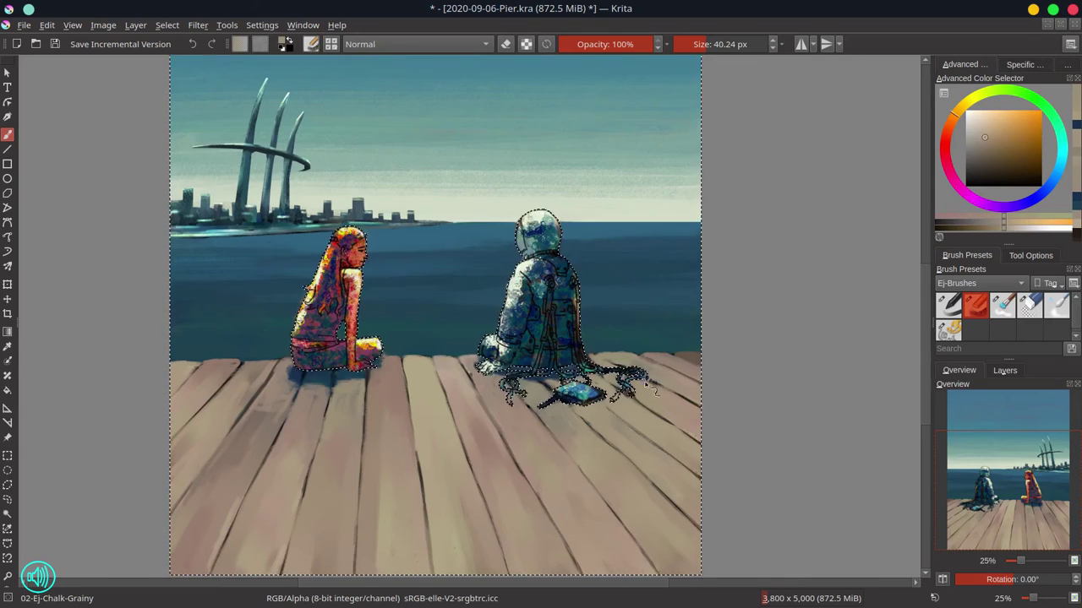
Step: Clean up the planks around the outer hoses behind the suited figure with sampled plank tones
{"action": "left_click", "coordinate": [592, 371], "text": "ctrl"}
{"action": "mouse_move", "coordinate": [647, 370]}
{"action": "left_mouse_down"}
{"action": "mouse_move", "coordinate": [636, 386]}
{"action": "mouse_move", "coordinate": [640, 377]}
{"action": "left_mouse_up"}
{"action": "mouse_move", "coordinate": [644, 370]}
{"action": "left_mouse_down"}
{"action": "mouse_move", "coordinate": [690, 399]}
{"action": "mouse_move", "coordinate": [686, 365]}
{"action": "mouse_move", "coordinate": [678, 395]}
{"action": "left_mouse_up"}
{"action": "mouse_move", "coordinate": [653, 381]}
{"action": "left_mouse_down"}
{"action": "mouse_move", "coordinate": [693, 404]}
{"action": "mouse_move", "coordinate": [625, 377]}
{"action": "left_mouse_up"}
{"action": "left_click", "coordinate": [683, 404], "text": "ctrl"}
{"action": "left_click_drag", "start_coordinate": [646, 373], "coordinate": [600, 392]}
Step: Sample a very dark teal and paint shadows on the planks beneath the hoses and the book
{"action": "left_click", "coordinate": [559, 251], "text": "ctrl"}
{"action": "left_click", "coordinate": [561, 254], "text": "ctrl"}
{"action": "left_click_drag", "start_coordinate": [624, 374], "coordinate": [645, 377]}
{"action": "left_click_drag", "start_coordinate": [580, 400], "coordinate": [541, 407]}
{"action": "mouse_move", "coordinate": [507, 380]}
{"action": "left_mouse_down"}
{"action": "mouse_move", "coordinate": [519, 385]}
{"action": "mouse_move", "coordinate": [512, 406]}
{"action": "left_mouse_up"}
{"action": "left_click", "coordinate": [592, 395], "text": "ctrl"}
{"action": "left_click_drag", "start_coordinate": [591, 397], "coordinate": [600, 397]}
{"action": "left_click_drag", "start_coordinate": [581, 402], "coordinate": [612, 400]}
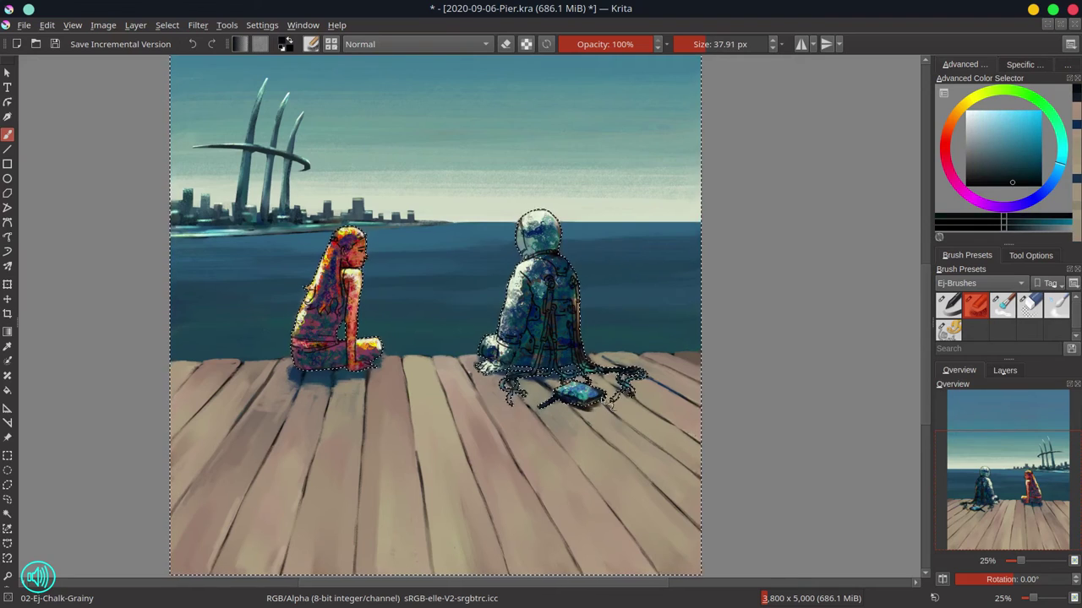
{"action": "left_click_drag", "start_coordinate": [531, 402], "coordinate": [519, 404]}
Step: Refine the edges of the book's shadow with colors sampled from the surrounding planks
{"action": "left_click", "coordinate": [595, 397], "text": "ctrl"}
{"action": "left_click", "coordinate": [599, 412], "text": "ctrl"}
{"action": "left_click_drag", "start_coordinate": [598, 411], "coordinate": [558, 403]}
{"action": "left_click", "coordinate": [595, 397], "text": "ctrl"}
{"action": "left_click", "coordinate": [604, 409], "text": "ctrl"}
Step: Paint blue shadow tones around the book and hoses, and invert the selection to cover only the figures
{"action": "left_click", "coordinate": [174, 27]}
{"action": "left_click", "coordinate": [196, 95]}
{"action": "left_click_drag", "start_coordinate": [561, 401], "coordinate": [601, 392]}
{"action": "mouse_move", "coordinate": [615, 400]}
{"action": "left_mouse_down"}
{"action": "mouse_move", "coordinate": [627, 390]}
{"action": "mouse_move", "coordinate": [563, 376]}
{"action": "left_mouse_up"}
{"action": "left_click_drag", "start_coordinate": [521, 372], "coordinate": [502, 378]}
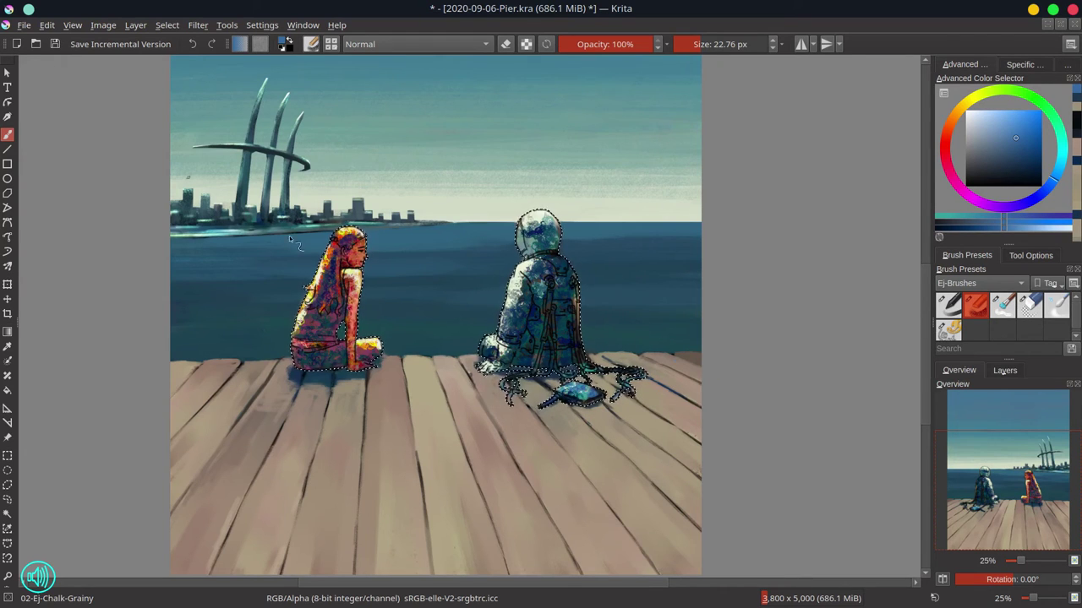
Step: Save the painting and merge the line art copy into the layer below it
{"action": "key", "text": "ctrl+s"}
{"action": "left_click", "coordinate": [1004, 370]}
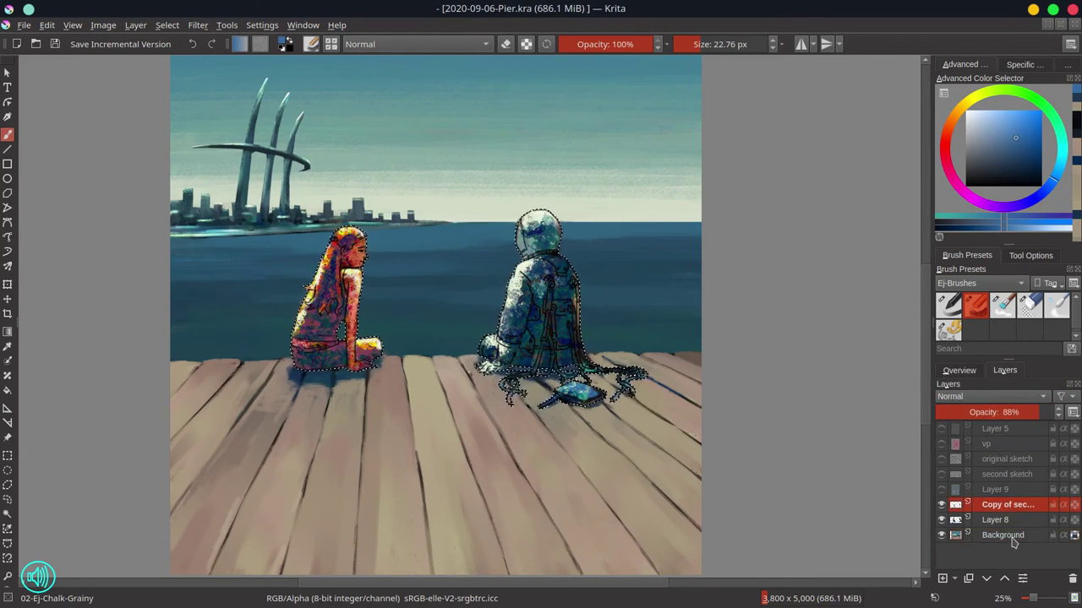
{"action": "key", "text": "ctrl+e"}
Step: Blend the woman's hair from the crown to the tips with the 03-Ej-Blender-Textured-Soft brush
{"action": "left_click", "coordinate": [1002, 311]}
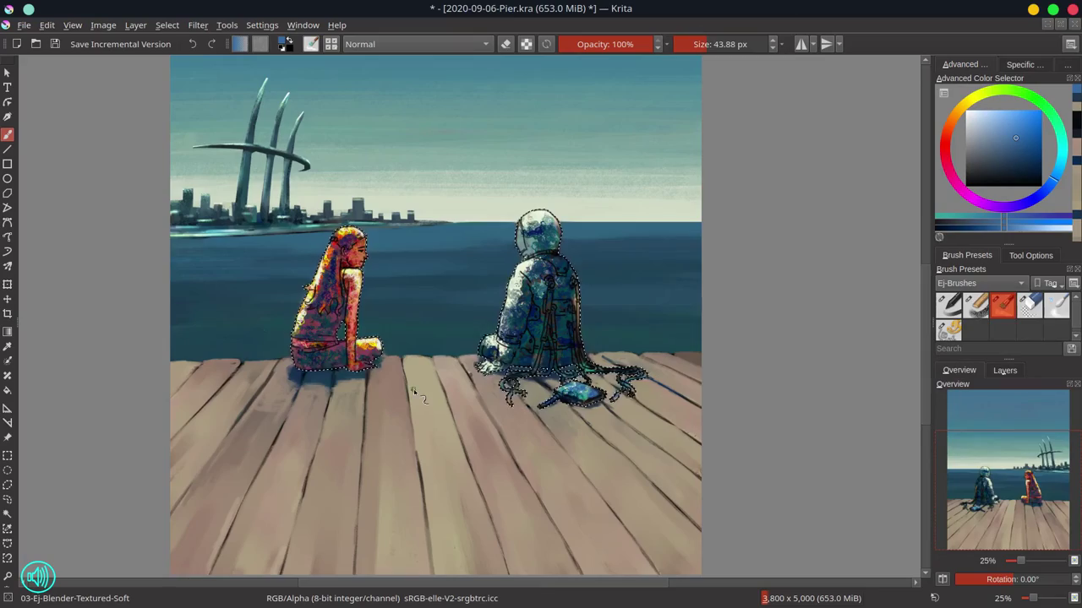
{"action": "mouse_move", "coordinate": [383, 349]}
{"action": "left_mouse_down"}
{"action": "mouse_move", "coordinate": [355, 363]}
{"action": "mouse_move", "coordinate": [405, 388]}
{"action": "left_mouse_up"}
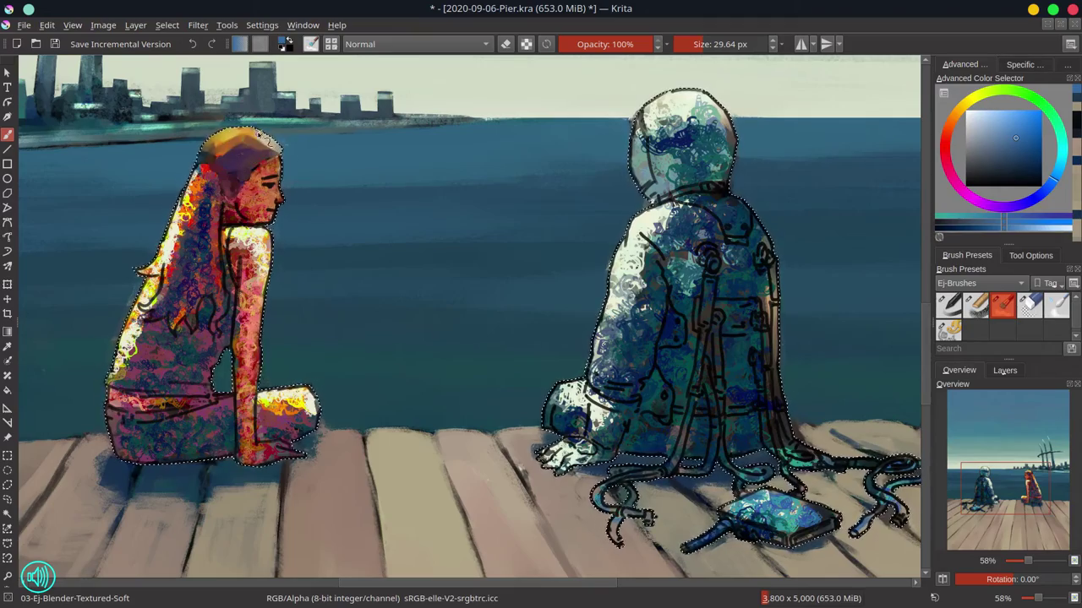
{"action": "mouse_move", "coordinate": [179, 218]}
{"action": "left_mouse_down"}
{"action": "mouse_move", "coordinate": [164, 253]}
{"action": "mouse_move", "coordinate": [137, 270]}
{"action": "mouse_move", "coordinate": [164, 285]}
{"action": "mouse_move", "coordinate": [165, 306]}
{"action": "mouse_move", "coordinate": [136, 303]}
{"action": "mouse_move", "coordinate": [186, 251]}
{"action": "mouse_move", "coordinate": [182, 228]}
{"action": "mouse_move", "coordinate": [174, 321]}
{"action": "left_mouse_up"}
{"action": "left_click_drag", "start_coordinate": [185, 263], "coordinate": [176, 333]}
{"action": "mouse_move", "coordinate": [193, 260]}
{"action": "left_mouse_down"}
{"action": "mouse_move", "coordinate": [204, 222]}
{"action": "mouse_move", "coordinate": [218, 333]}
{"action": "mouse_move", "coordinate": [194, 342]}
{"action": "mouse_move", "coordinate": [218, 196]}
{"action": "left_mouse_up"}
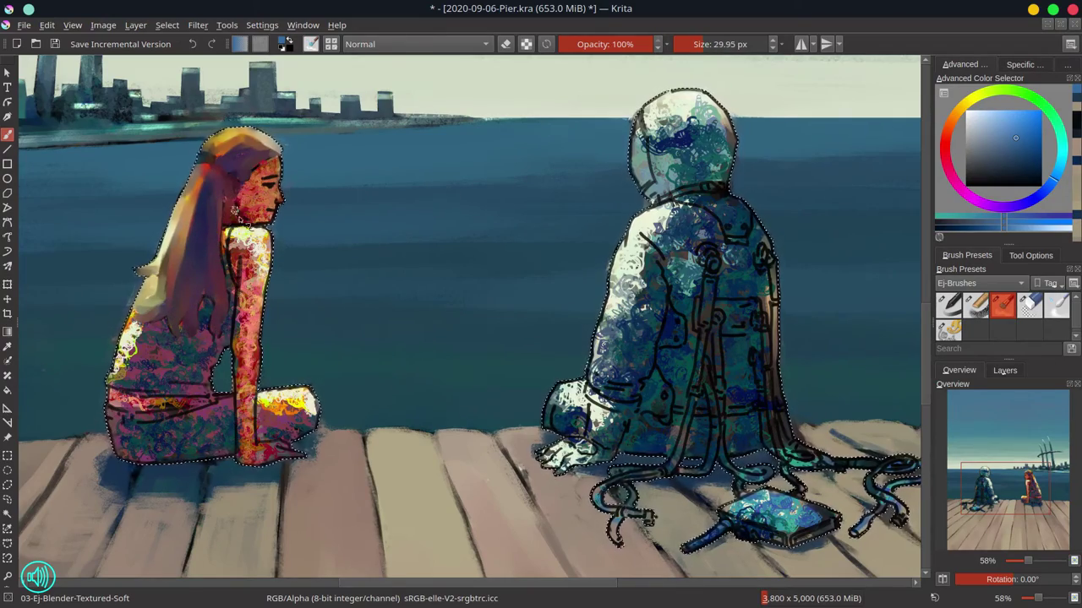
Step: Blend the woman's tank top, waist and shoulder into smooth color areas
{"action": "mouse_move", "coordinate": [119, 348]}
{"action": "left_mouse_down"}
{"action": "mouse_move", "coordinate": [136, 306]}
{"action": "mouse_move", "coordinate": [114, 382]}
{"action": "mouse_move", "coordinate": [135, 414]}
{"action": "mouse_move", "coordinate": [114, 427]}
{"action": "mouse_move", "coordinate": [217, 393]}
{"action": "mouse_move", "coordinate": [139, 364]}
{"action": "left_mouse_up"}
{"action": "mouse_move", "coordinate": [149, 327]}
{"action": "left_mouse_down"}
{"action": "mouse_move", "coordinate": [187, 348]}
{"action": "mouse_move", "coordinate": [224, 419]}
{"action": "mouse_move", "coordinate": [202, 307]}
{"action": "mouse_move", "coordinate": [204, 337]}
{"action": "mouse_move", "coordinate": [226, 332]}
{"action": "mouse_move", "coordinate": [213, 364]}
{"action": "mouse_move", "coordinate": [225, 290]}
{"action": "mouse_move", "coordinate": [196, 428]}
{"action": "mouse_move", "coordinate": [202, 223]}
{"action": "mouse_move", "coordinate": [229, 255]}
{"action": "mouse_move", "coordinate": [254, 234]}
{"action": "mouse_move", "coordinate": [242, 255]}
{"action": "mouse_move", "coordinate": [255, 249]}
{"action": "mouse_move", "coordinate": [223, 176]}
{"action": "mouse_move", "coordinate": [256, 247]}
{"action": "mouse_move", "coordinate": [240, 230]}
{"action": "mouse_move", "coordinate": [279, 257]}
{"action": "mouse_move", "coordinate": [271, 277]}
{"action": "mouse_move", "coordinate": [247, 275]}
{"action": "mouse_move", "coordinate": [228, 296]}
{"action": "mouse_move", "coordinate": [250, 236]}
{"action": "left_mouse_up"}
{"action": "key", "text": "bracketleft"}
{"action": "key", "text": "bracketleft"}
{"action": "key", "text": "bracketright"}
{"action": "key", "text": "bracketright"}
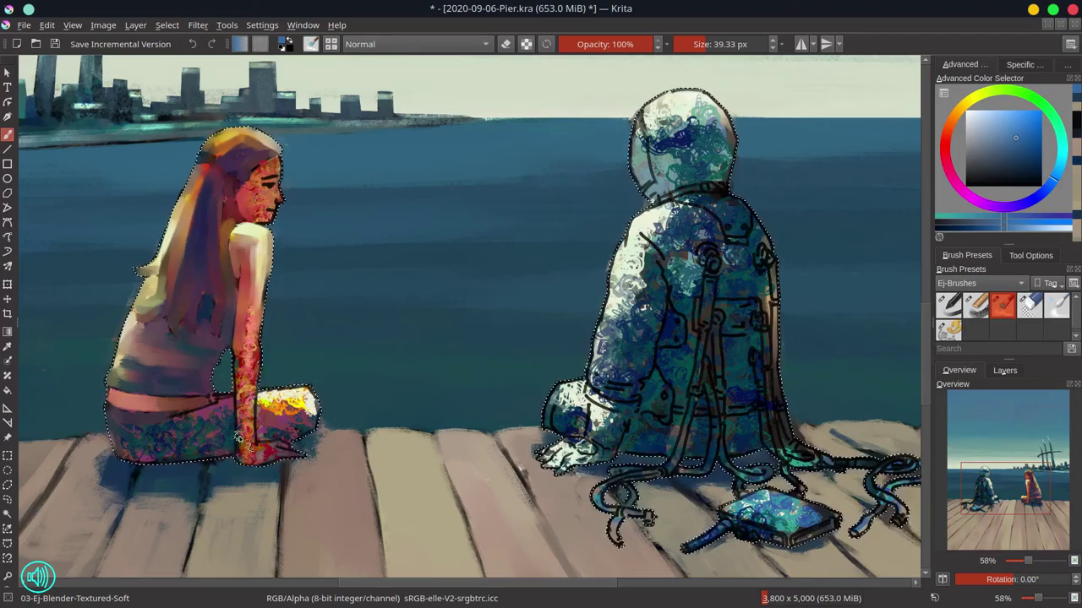
Step: Blend the woman's face, supporting arm and hand to remove the line art and speckled texture
{"action": "left_click_drag", "start_coordinate": [248, 338], "coordinate": [263, 287]}
{"action": "mouse_move", "coordinate": [274, 185]}
{"action": "left_mouse_down"}
{"action": "mouse_move", "coordinate": [260, 184]}
{"action": "mouse_move", "coordinate": [269, 188]}
{"action": "mouse_move", "coordinate": [258, 199]}
{"action": "mouse_move", "coordinate": [275, 209]}
{"action": "mouse_move", "coordinate": [285, 193]}
{"action": "left_mouse_up"}
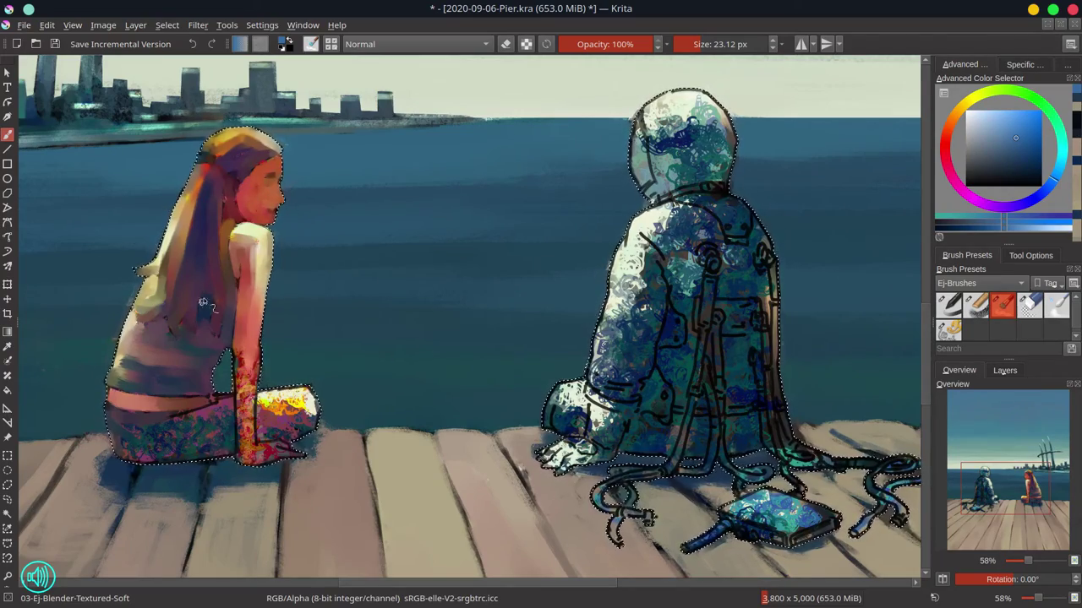
{"action": "left_click_drag", "start_coordinate": [211, 363], "coordinate": [244, 445]}
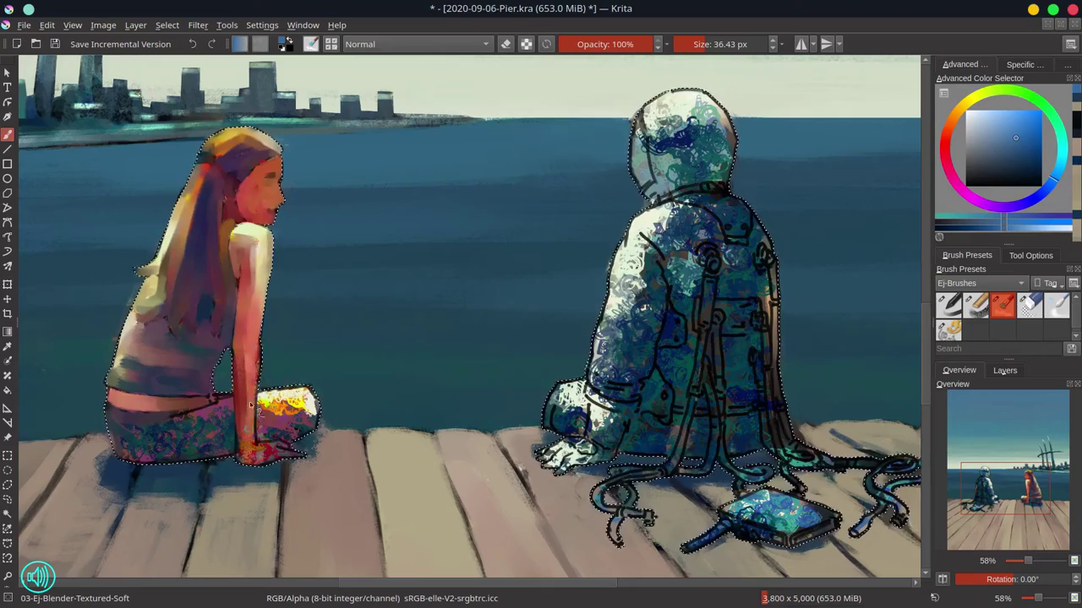
{"action": "mouse_move", "coordinate": [255, 343]}
{"action": "left_mouse_down"}
{"action": "mouse_move", "coordinate": [252, 444]}
{"action": "mouse_move", "coordinate": [240, 457]}
{"action": "mouse_move", "coordinate": [304, 457]}
{"action": "left_mouse_up"}
Step: Add pale yellow highlights to the woman's hand with the 02-Ej-Chalk-Grainy brush, and blend the hand, shorts and leg
{"action": "left_click", "coordinate": [976, 308]}
{"action": "left_click", "coordinate": [264, 243], "text": "ctrl"}
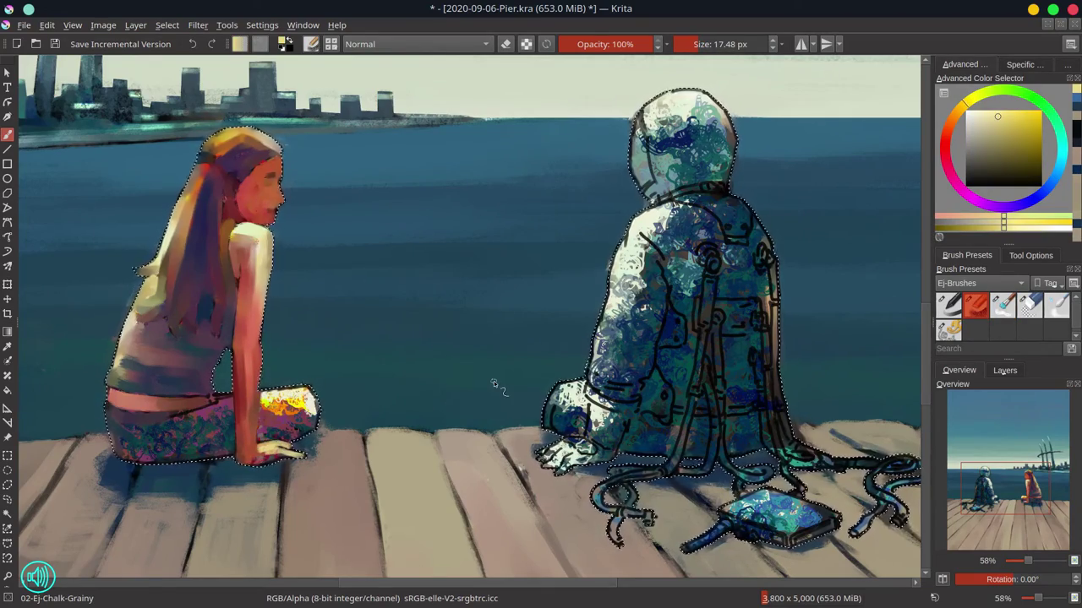
{"action": "key", "text": "slash"}
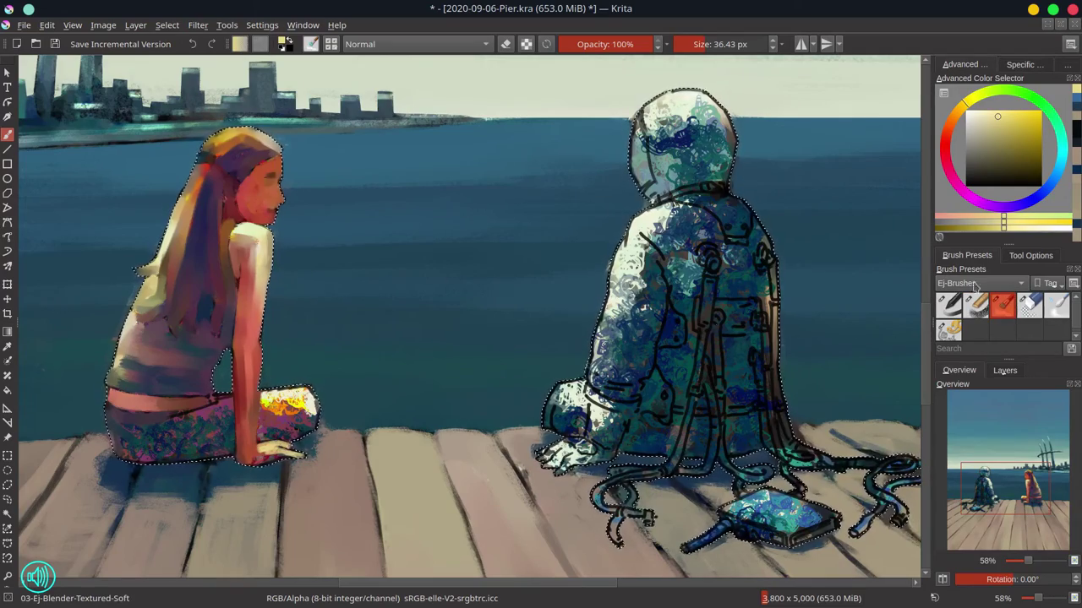
{"action": "left_click_drag", "start_coordinate": [279, 444], "coordinate": [269, 445], "text": "shift"}
{"action": "mouse_move", "coordinate": [262, 451]}
{"action": "left_mouse_down"}
{"action": "mouse_move", "coordinate": [297, 458]}
{"action": "mouse_move", "coordinate": [288, 461]}
{"action": "mouse_move", "coordinate": [304, 455]}
{"action": "mouse_move", "coordinate": [304, 431]}
{"action": "left_mouse_up"}
{"action": "mouse_move", "coordinate": [150, 425]}
{"action": "left_mouse_down"}
{"action": "mouse_move", "coordinate": [131, 450]}
{"action": "mouse_move", "coordinate": [200, 412]}
{"action": "mouse_move", "coordinate": [172, 454]}
{"action": "mouse_move", "coordinate": [223, 422]}
{"action": "mouse_move", "coordinate": [227, 443]}
{"action": "left_mouse_up"}
{"action": "mouse_move", "coordinate": [281, 412]}
{"action": "left_mouse_down", "text": "shift"}
{"action": "mouse_move", "coordinate": [267, 412]}
{"action": "mouse_move", "coordinate": [296, 395]}
{"action": "mouse_move", "coordinate": [304, 427]}
{"action": "mouse_move", "coordinate": [262, 431]}
{"action": "mouse_move", "coordinate": [291, 424]}
{"action": "left_mouse_up", "text": "shift"}
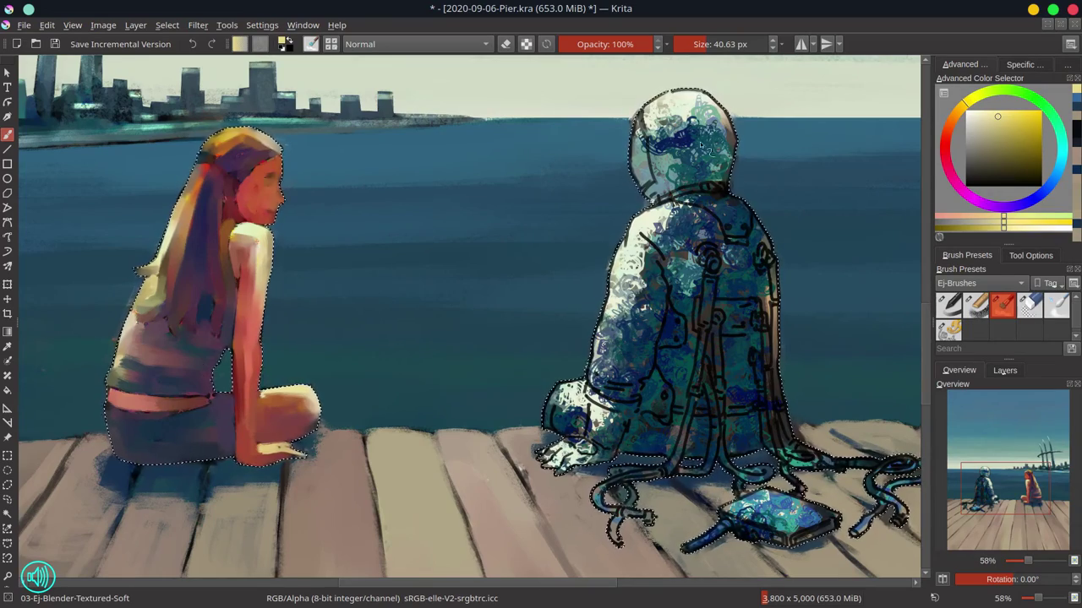
Step: Blend the suited figure's helmet and neck ring, smoothing out the speckled paint and line art
{"action": "mouse_move", "coordinate": [646, 115]}
{"action": "left_mouse_down"}
{"action": "mouse_move", "coordinate": [636, 173]}
{"action": "mouse_move", "coordinate": [660, 191]}
{"action": "mouse_move", "coordinate": [654, 132]}
{"action": "mouse_move", "coordinate": [637, 127]}
{"action": "mouse_move", "coordinate": [675, 98]}
{"action": "mouse_move", "coordinate": [668, 137]}
{"action": "mouse_move", "coordinate": [722, 104]}
{"action": "mouse_move", "coordinate": [643, 105]}
{"action": "mouse_move", "coordinate": [733, 129]}
{"action": "mouse_move", "coordinate": [654, 138]}
{"action": "mouse_move", "coordinate": [690, 156]}
{"action": "mouse_move", "coordinate": [735, 144]}
{"action": "mouse_move", "coordinate": [691, 158]}
{"action": "mouse_move", "coordinate": [684, 175]}
{"action": "mouse_move", "coordinate": [728, 174]}
{"action": "mouse_move", "coordinate": [660, 165]}
{"action": "mouse_move", "coordinate": [729, 127]}
{"action": "mouse_move", "coordinate": [655, 122]}
{"action": "left_mouse_up"}
{"action": "key", "text": "bracketright"}
{"action": "key", "text": "bracketleft"}
{"action": "key", "text": "bracketleft"}
{"action": "mouse_move", "coordinate": [700, 188]}
{"action": "left_mouse_down"}
{"action": "mouse_move", "coordinate": [723, 189]}
{"action": "mouse_move", "coordinate": [684, 194]}
{"action": "left_mouse_up"}
{"action": "left_click_drag", "start_coordinate": [685, 194], "coordinate": [725, 193]}
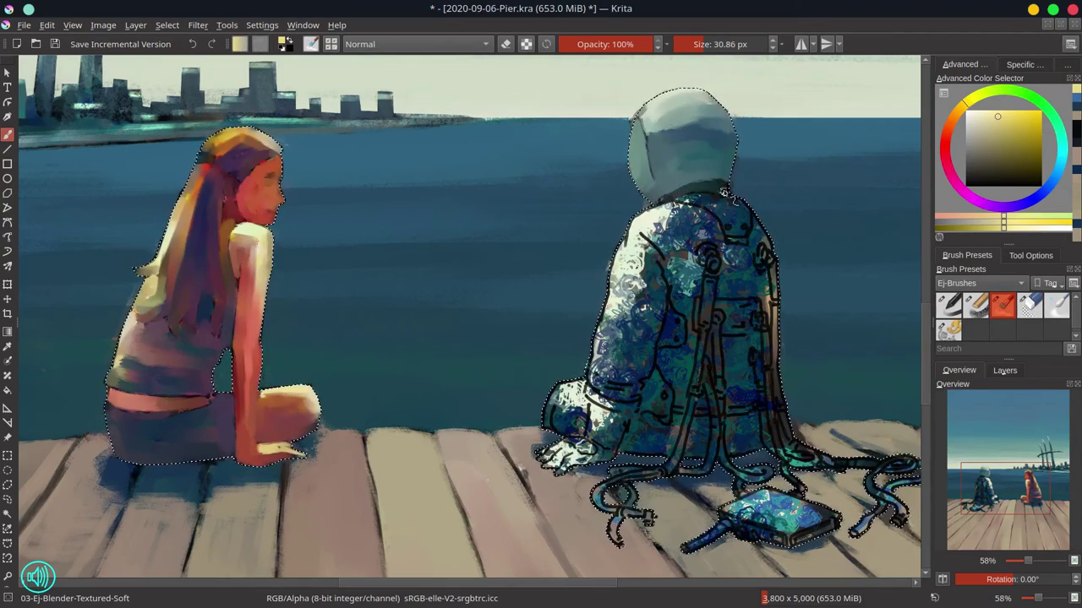
Step: Blend the suit's shoulders and collar, touching up the upper back with sampled colors
{"action": "key", "text": "bracketright"}
{"action": "mouse_move", "coordinate": [649, 222]}
{"action": "left_mouse_down"}
{"action": "mouse_move", "coordinate": [737, 205]}
{"action": "mouse_move", "coordinate": [763, 227]}
{"action": "mouse_move", "coordinate": [740, 225]}
{"action": "mouse_move", "coordinate": [732, 239]}
{"action": "mouse_move", "coordinate": [757, 243]}
{"action": "left_mouse_up"}
{"action": "key", "text": "bracketleft"}
{"action": "key", "text": "bracketleft"}
{"action": "left_click", "coordinate": [710, 204], "text": "ctrl"}
{"action": "key", "text": "slash"}
{"action": "left_click", "coordinate": [749, 208], "text": "ctrl"}
{"action": "key", "text": "slash"}
{"action": "key", "text": "bracketright"}
{"action": "key", "text": "bracketright"}
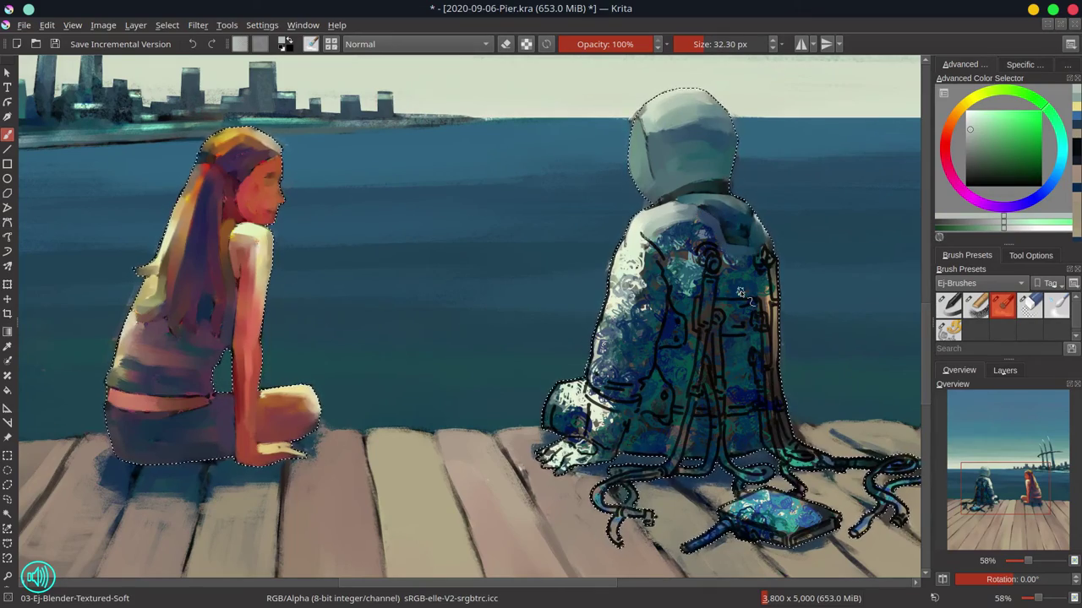
Step: Check the whole painting at a small size and save it
{"action": "left_click_drag", "start_coordinate": [514, 259], "coordinate": [509, 431]}
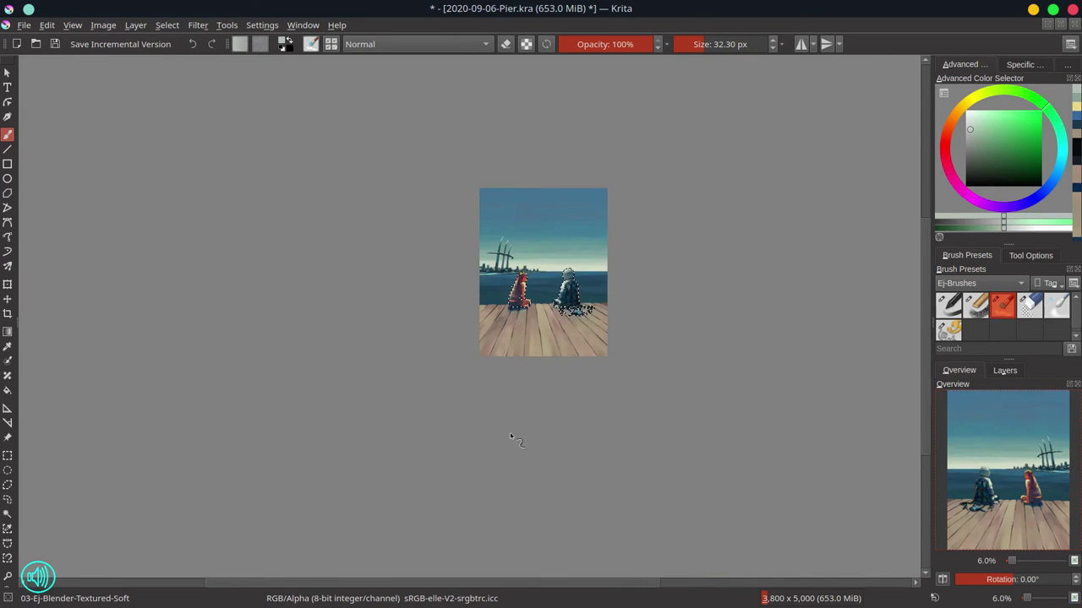
{"action": "left_click", "coordinate": [558, 334], "text": "ctrl"}
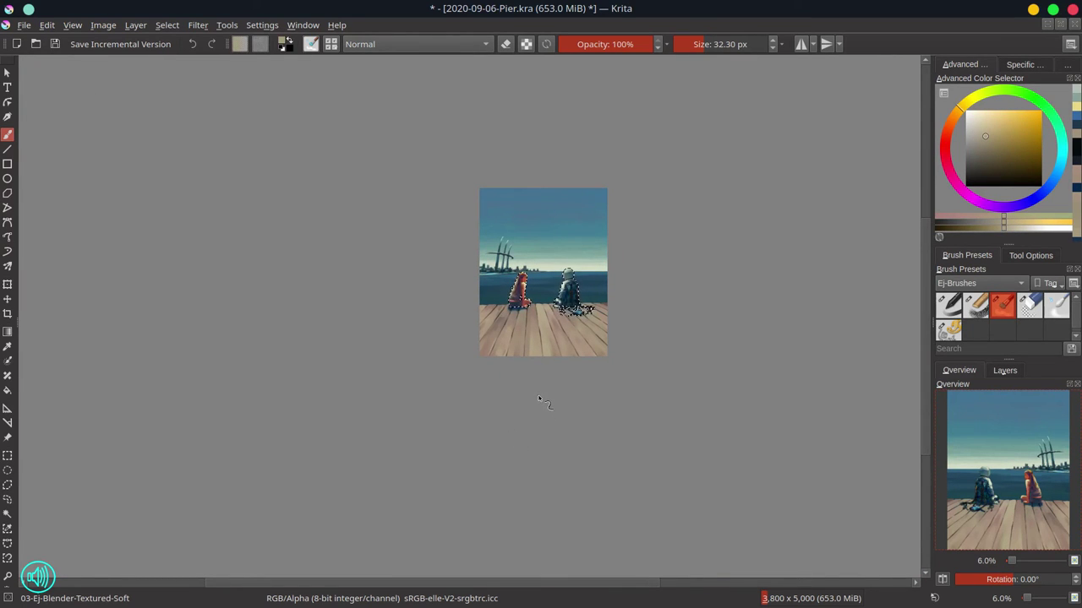
{"action": "key", "text": "ctrl+s"}
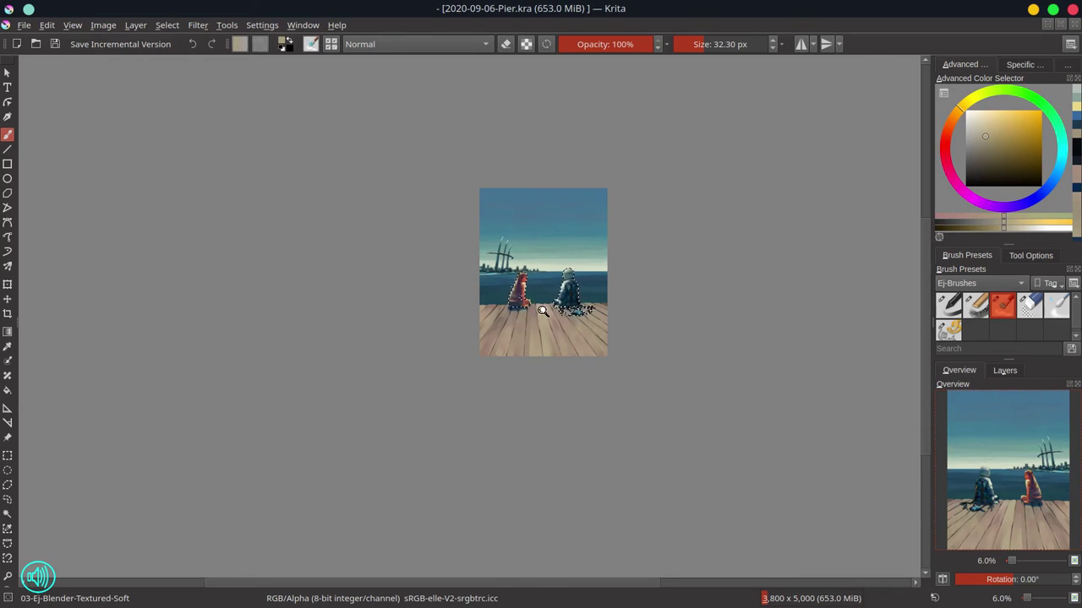
{"action": "scroll", "coordinate": [556, 288], "scroll_direction": "up", "scroll_amount": 8}
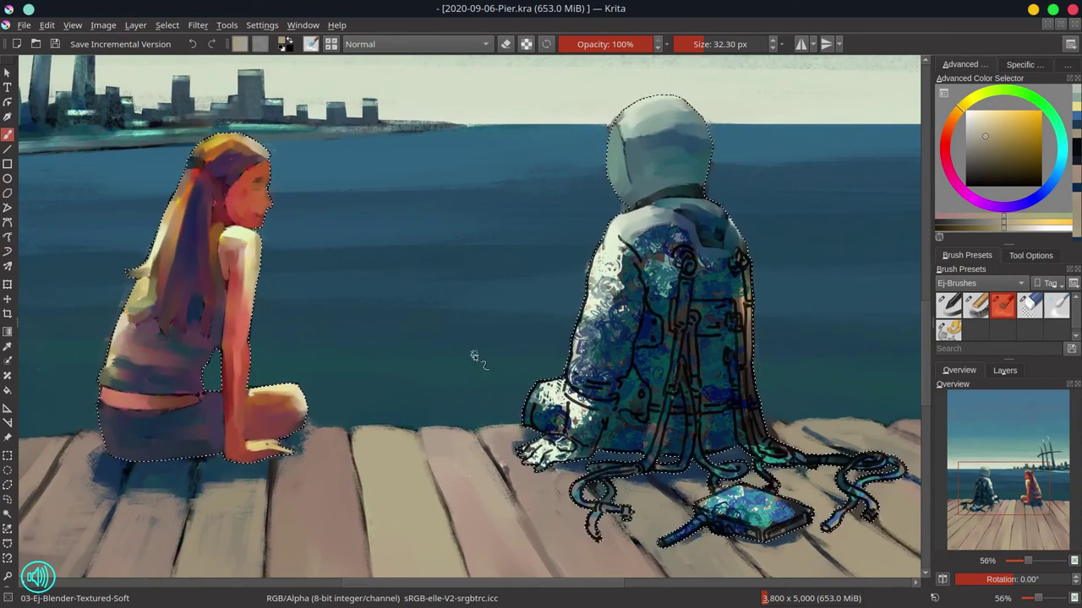
Step: Touch up the hoses and the planks beside the suited figure's hip with sampled brown and dark blue tones
{"action": "key", "text": "slash"}
{"action": "left_click", "coordinate": [780, 441], "text": "ctrl"}
{"action": "left_click_drag", "start_coordinate": [767, 427], "coordinate": [794, 423]}
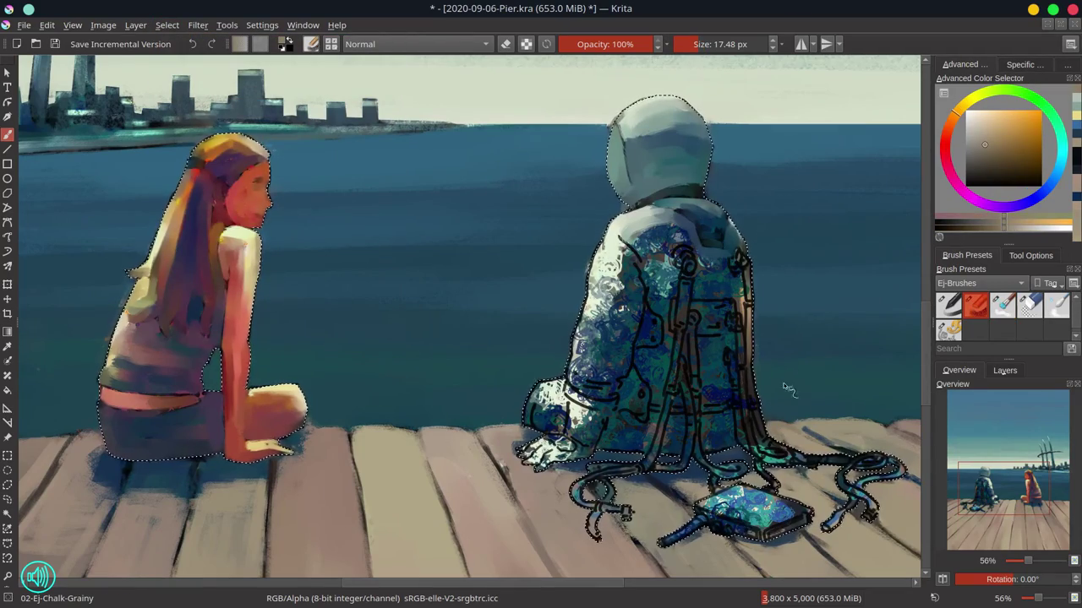
{"action": "left_click", "coordinate": [765, 464], "text": "ctrl"}
{"action": "left_click_drag", "start_coordinate": [782, 473], "coordinate": [827, 498]}
{"action": "left_click", "coordinate": [813, 484], "text": "ctrl"}
{"action": "key", "text": "alt+s"}
{"action": "key", "text": "Escape"}
{"action": "key", "text": "slash"}
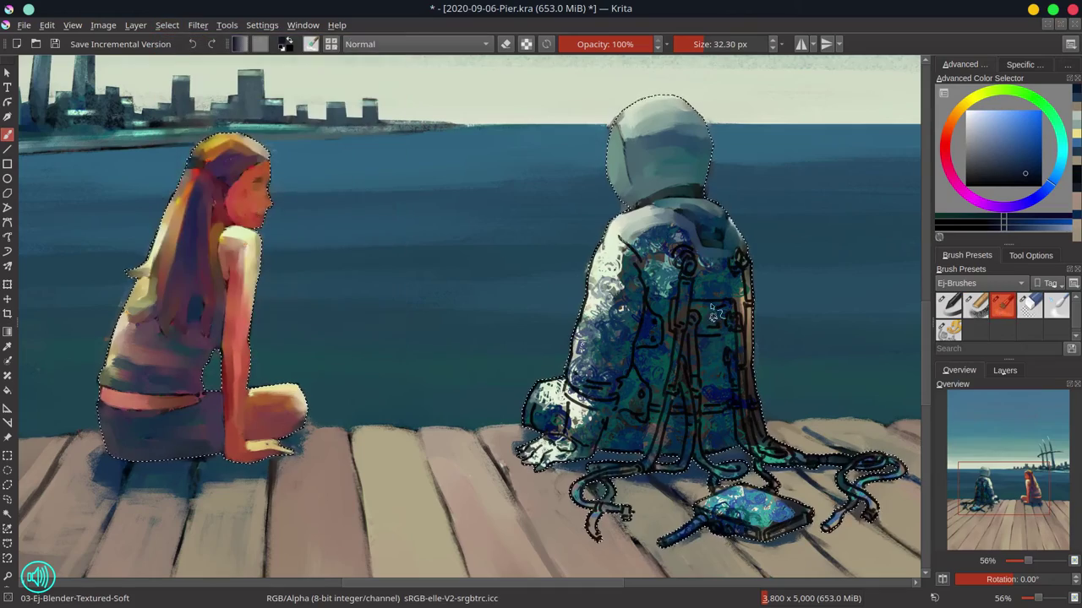
Step: Blend the suit's upper back, the backpack top, the upper sleeve and the suited figure's hand
{"action": "mouse_move", "coordinate": [672, 241]}
{"action": "left_mouse_down"}
{"action": "mouse_move", "coordinate": [707, 274]}
{"action": "mouse_move", "coordinate": [704, 258]}
{"action": "mouse_move", "coordinate": [740, 311]}
{"action": "left_mouse_up"}
{"action": "left_click_drag", "start_coordinate": [671, 281], "coordinate": [677, 281]}
{"action": "mouse_move", "coordinate": [672, 283]}
{"action": "left_mouse_down"}
{"action": "mouse_move", "coordinate": [662, 247]}
{"action": "mouse_move", "coordinate": [649, 255]}
{"action": "mouse_move", "coordinate": [652, 283]}
{"action": "left_mouse_up"}
{"action": "mouse_move", "coordinate": [660, 349]}
{"action": "left_mouse_down"}
{"action": "mouse_move", "coordinate": [614, 308]}
{"action": "mouse_move", "coordinate": [609, 288]}
{"action": "mouse_move", "coordinate": [585, 363]}
{"action": "mouse_move", "coordinate": [592, 431]}
{"action": "mouse_move", "coordinate": [578, 415]}
{"action": "mouse_move", "coordinate": [572, 422]}
{"action": "left_mouse_up"}
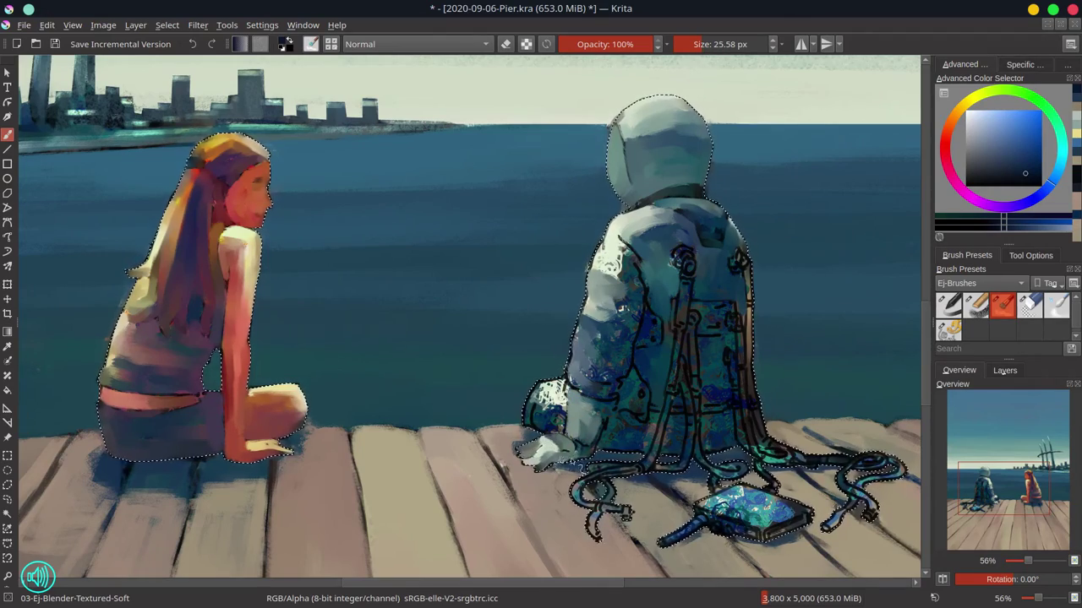
Step: Blend the suit's sleeve, cuff and bent knee into smooth tones, and save the painting
{"action": "left_click_drag", "start_coordinate": [589, 416], "coordinate": [600, 425]}
{"action": "left_click_drag", "start_coordinate": [569, 392], "coordinate": [578, 394]}
{"action": "left_click_drag", "start_coordinate": [581, 302], "coordinate": [572, 372]}
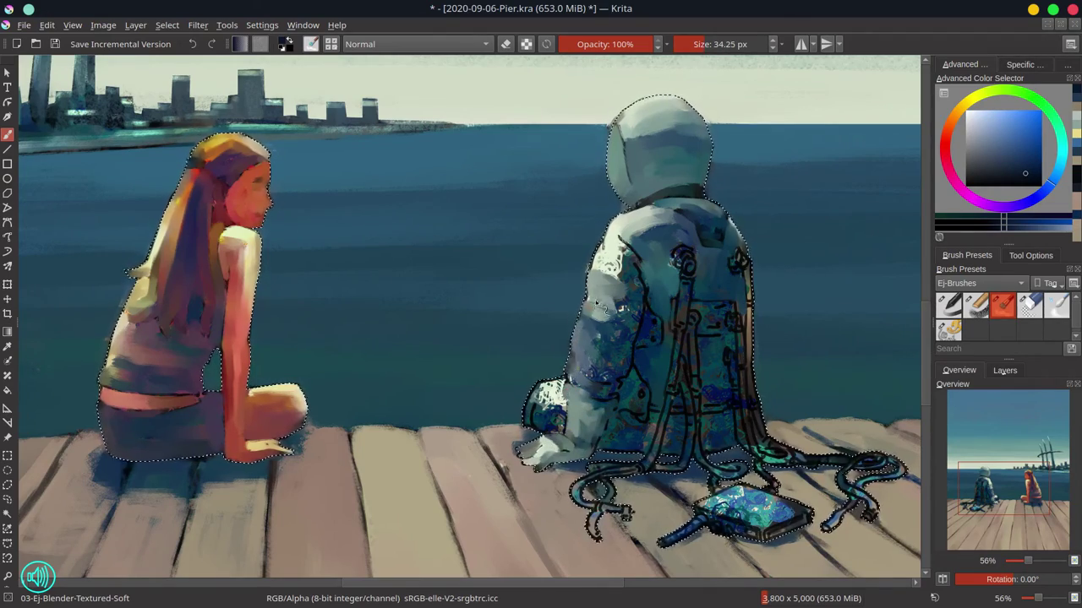
{"action": "mouse_move", "coordinate": [596, 268]}
{"action": "left_mouse_down"}
{"action": "mouse_move", "coordinate": [624, 258]}
{"action": "mouse_move", "coordinate": [610, 265]}
{"action": "mouse_move", "coordinate": [616, 321]}
{"action": "mouse_move", "coordinate": [640, 309]}
{"action": "mouse_move", "coordinate": [623, 326]}
{"action": "mouse_move", "coordinate": [615, 296]}
{"action": "mouse_move", "coordinate": [629, 341]}
{"action": "mouse_move", "coordinate": [609, 362]}
{"action": "mouse_move", "coordinate": [614, 397]}
{"action": "mouse_move", "coordinate": [562, 418]}
{"action": "left_mouse_up"}
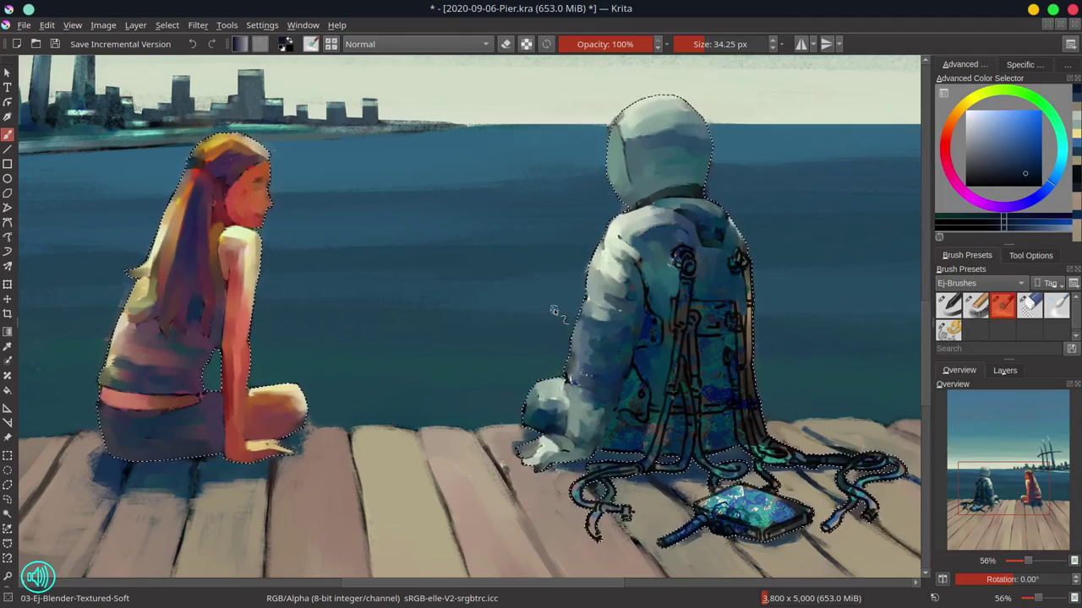
{"action": "left_click", "coordinate": [56, 43]}
Step: Set the 02-Ej-Chalk-Grainy brush to Decrease Saturation blending with a size of about 71 px
{"action": "left_click", "coordinate": [985, 301]}
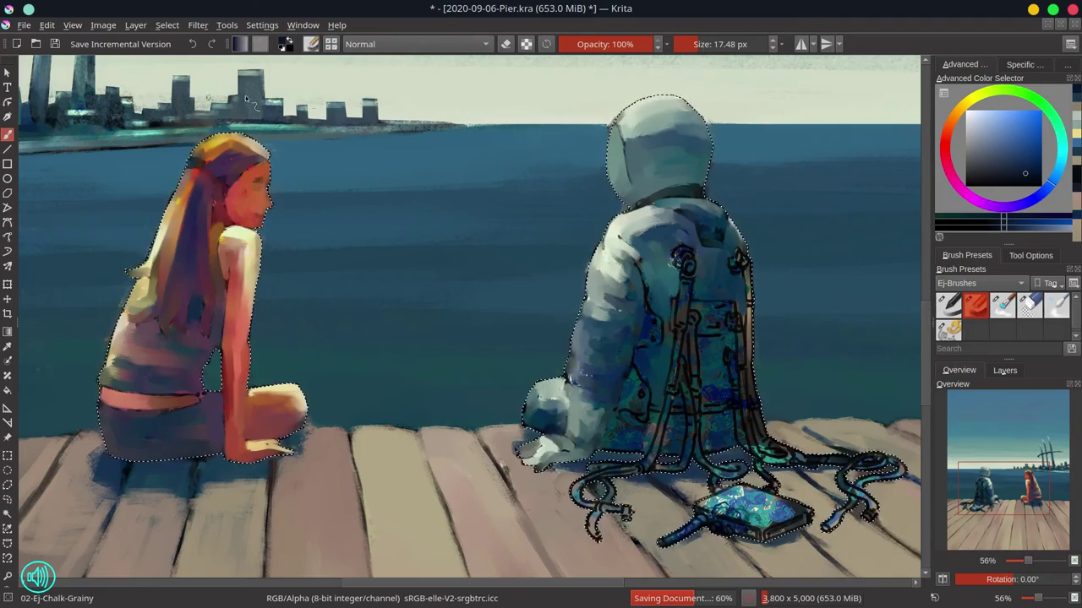
{"action": "left_click", "coordinate": [372, 46]}
{"action": "left_click", "coordinate": [387, 80]}
{"action": "left_click_drag", "start_coordinate": [316, 218], "coordinate": [335, 218], "text": "shift"}
Step: Try to desaturate the woman's face, arm and hand at full opacity
{"action": "left_click_drag", "start_coordinate": [242, 196], "coordinate": [265, 190]}
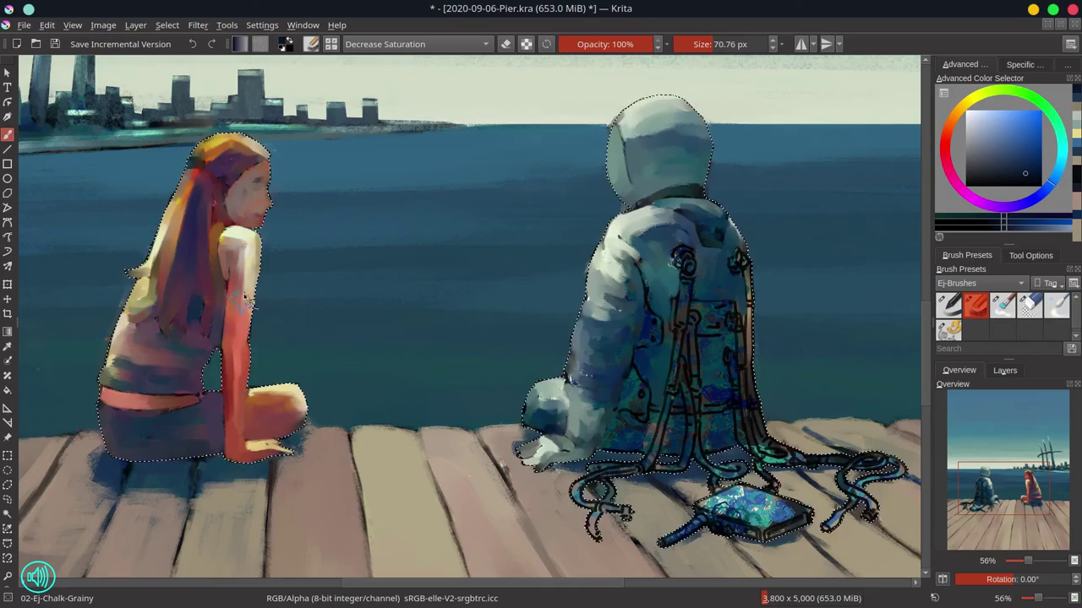
{"action": "left_click_drag", "start_coordinate": [254, 440], "coordinate": [277, 450]}
{"action": "key", "text": "ctrl+z"}
{"action": "key", "text": "ctrl+z"}
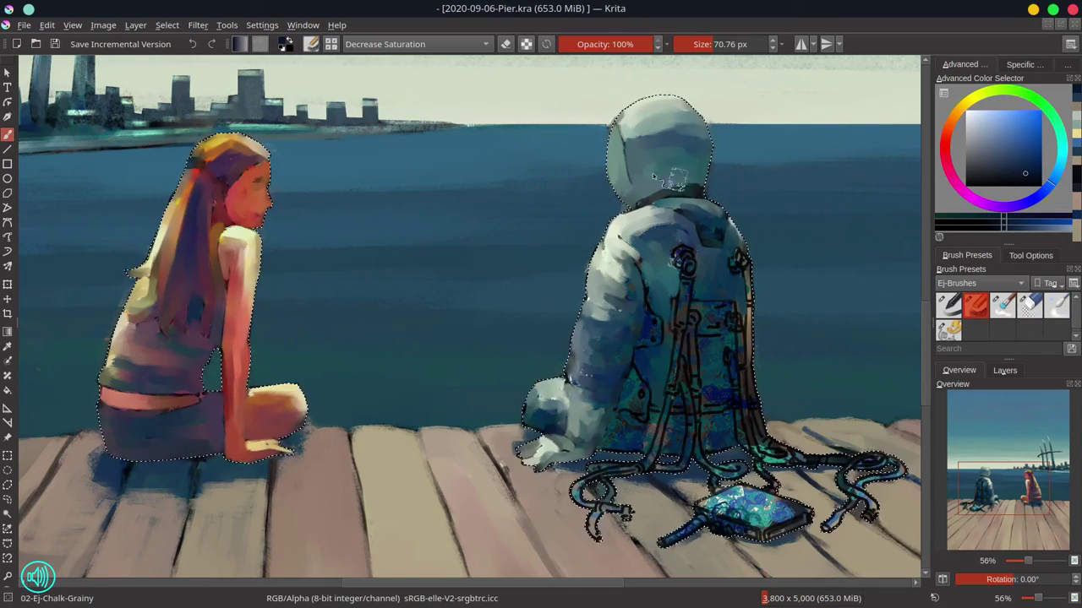
Step: Try to desaturate the woman's face and hair with a muted brown in Decrease Saturation mode at full opacity
{"action": "left_click", "coordinate": [975, 158]}
{"action": "left_click", "coordinate": [948, 126]}
{"action": "mouse_move", "coordinate": [243, 194]}
{"action": "left_mouse_down"}
{"action": "mouse_move", "coordinate": [262, 196]}
{"action": "mouse_move", "coordinate": [192, 275]}
{"action": "left_mouse_up"}
{"action": "key", "text": "ctrl+z"}
{"action": "left_click", "coordinate": [1007, 372]}
{"action": "left_click", "coordinate": [962, 371]}
{"action": "left_click", "coordinate": [443, 45]}
{"action": "left_click", "coordinate": [444, 81]}
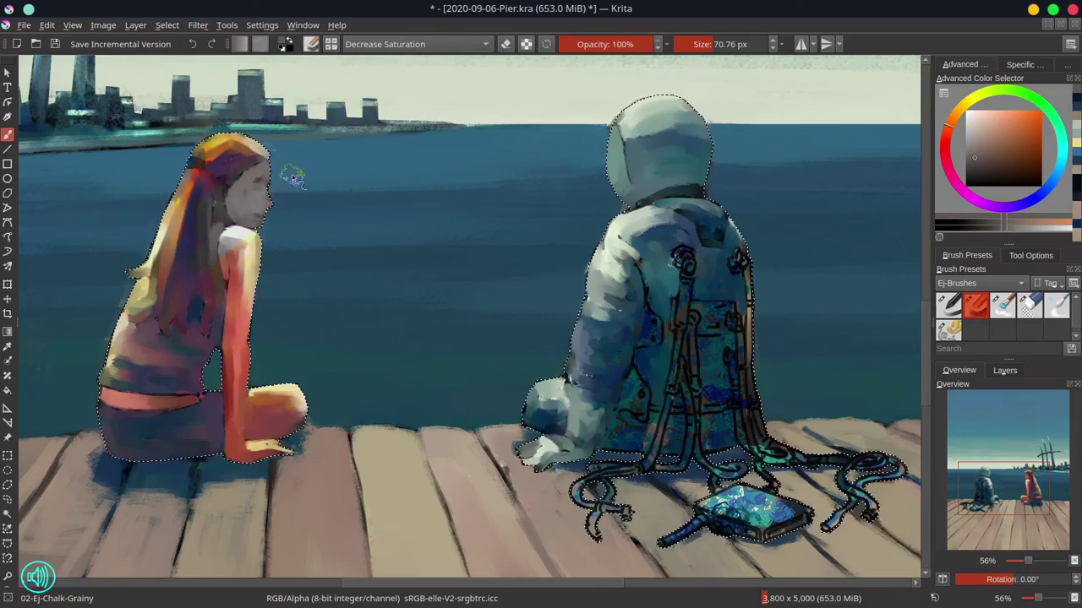
{"action": "key", "text": "ctrl+z"}
Step: Lightly desaturate the woman's skin and hair at 22% opacity, reset the blending mode to Normal and save
{"action": "left_click", "coordinate": [580, 45]}
{"action": "left_click_drag", "start_coordinate": [249, 205], "coordinate": [260, 166]}
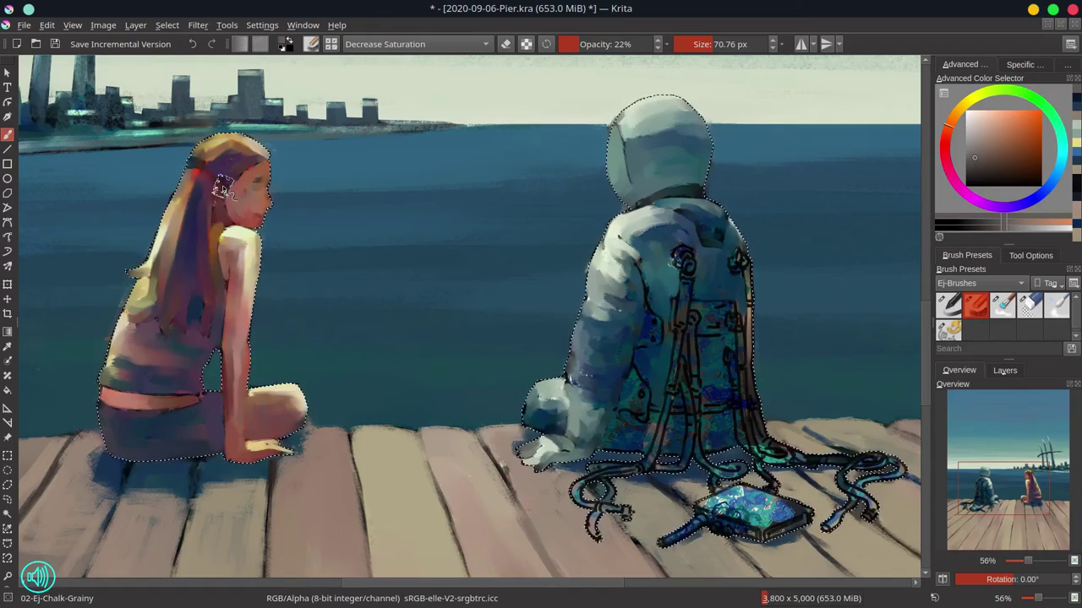
{"action": "left_click", "coordinate": [391, 45]}
{"action": "left_click", "coordinate": [382, 84]}
{"action": "key", "text": "ctrl+s"}
Step: Blend the suited figure's backpack, pockets and hanging straps with the 03-Ej-Blender-Textured-Soft brush
{"action": "left_click", "coordinate": [1003, 306]}
{"action": "mouse_move", "coordinate": [645, 320]}
{"action": "left_mouse_down"}
{"action": "mouse_move", "coordinate": [625, 394]}
{"action": "mouse_move", "coordinate": [645, 404]}
{"action": "mouse_move", "coordinate": [624, 414]}
{"action": "mouse_move", "coordinate": [653, 401]}
{"action": "mouse_move", "coordinate": [615, 434]}
{"action": "mouse_move", "coordinate": [647, 447]}
{"action": "mouse_move", "coordinate": [658, 409]}
{"action": "mouse_move", "coordinate": [711, 408]}
{"action": "mouse_move", "coordinate": [672, 440]}
{"action": "mouse_move", "coordinate": [723, 415]}
{"action": "mouse_move", "coordinate": [714, 449]}
{"action": "mouse_move", "coordinate": [721, 386]}
{"action": "mouse_move", "coordinate": [690, 346]}
{"action": "left_mouse_up"}
{"action": "mouse_move", "coordinate": [687, 264]}
{"action": "left_mouse_down"}
{"action": "mouse_move", "coordinate": [681, 323]}
{"action": "mouse_move", "coordinate": [727, 326]}
{"action": "mouse_move", "coordinate": [706, 327]}
{"action": "mouse_move", "coordinate": [729, 310]}
{"action": "mouse_move", "coordinate": [758, 395]}
{"action": "left_mouse_up"}
{"action": "mouse_move", "coordinate": [750, 304]}
{"action": "left_mouse_down"}
{"action": "mouse_move", "coordinate": [743, 372]}
{"action": "mouse_move", "coordinate": [726, 362]}
{"action": "mouse_move", "coordinate": [739, 386]}
{"action": "left_mouse_up"}
Step: Blend the hoses trailing from the backpack onto the planks, touching them up with dark teal
{"action": "mouse_move", "coordinate": [744, 441]}
{"action": "left_mouse_down"}
{"action": "mouse_move", "coordinate": [767, 462]}
{"action": "mouse_move", "coordinate": [786, 457]}
{"action": "left_mouse_up"}
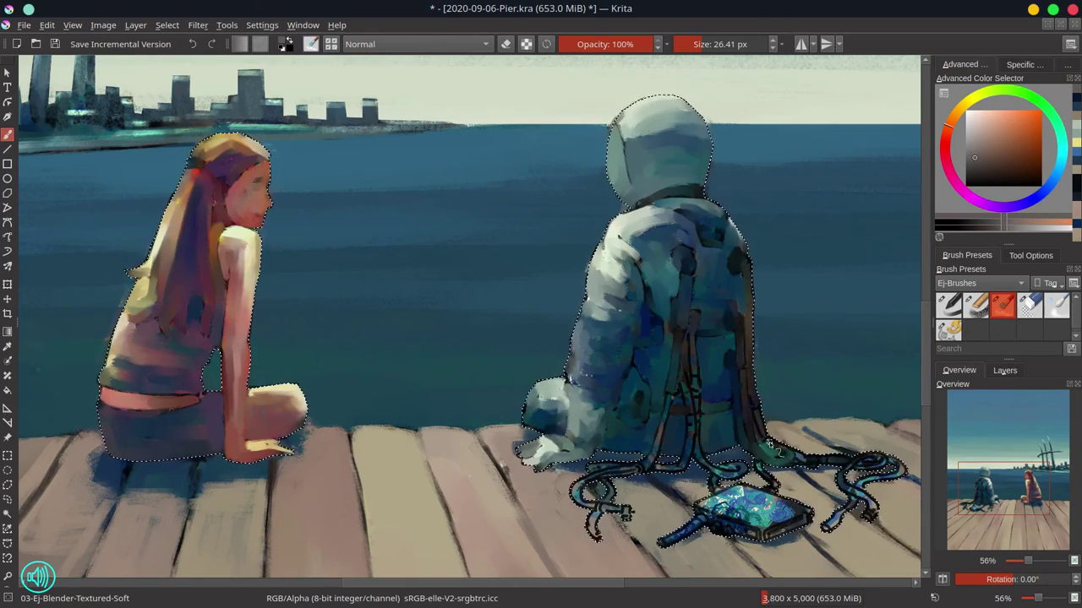
{"action": "mouse_move", "coordinate": [758, 417]}
{"action": "left_mouse_down"}
{"action": "mouse_move", "coordinate": [770, 443]}
{"action": "mouse_move", "coordinate": [798, 456]}
{"action": "left_mouse_up"}
{"action": "key", "text": "slash"}
{"action": "key", "text": "slash"}
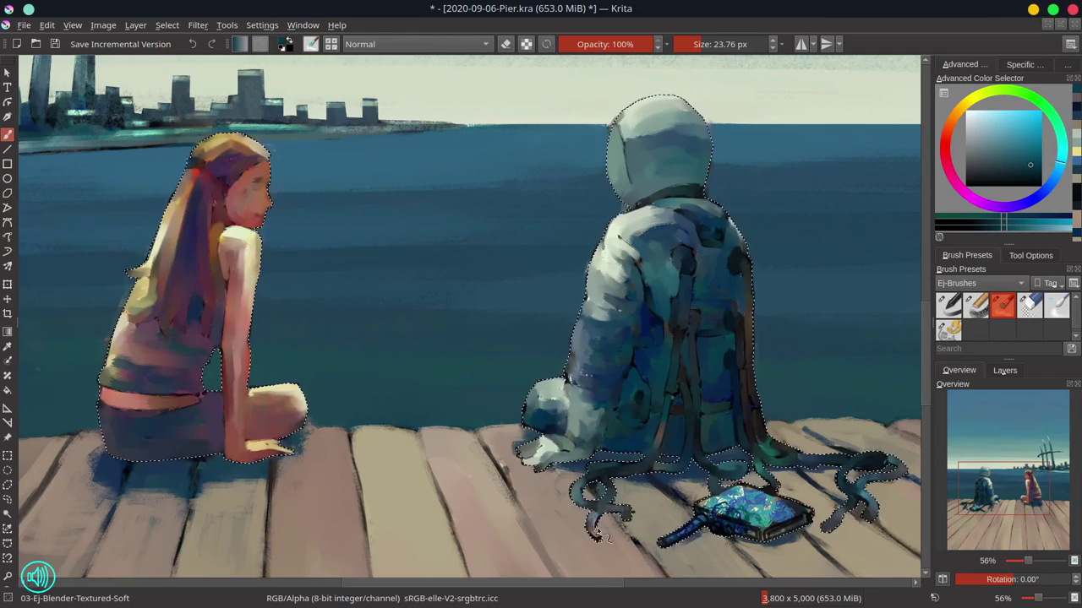
Step: Blend the book's cover and edges into smooth blue tones, and clear the selection
{"action": "key", "text": "bracketright"}
{"action": "mouse_move", "coordinate": [696, 507]}
{"action": "left_mouse_down"}
{"action": "mouse_move", "coordinate": [776, 511]}
{"action": "mouse_move", "coordinate": [747, 512]}
{"action": "mouse_move", "coordinate": [776, 520]}
{"action": "mouse_move", "coordinate": [769, 538]}
{"action": "left_mouse_up"}
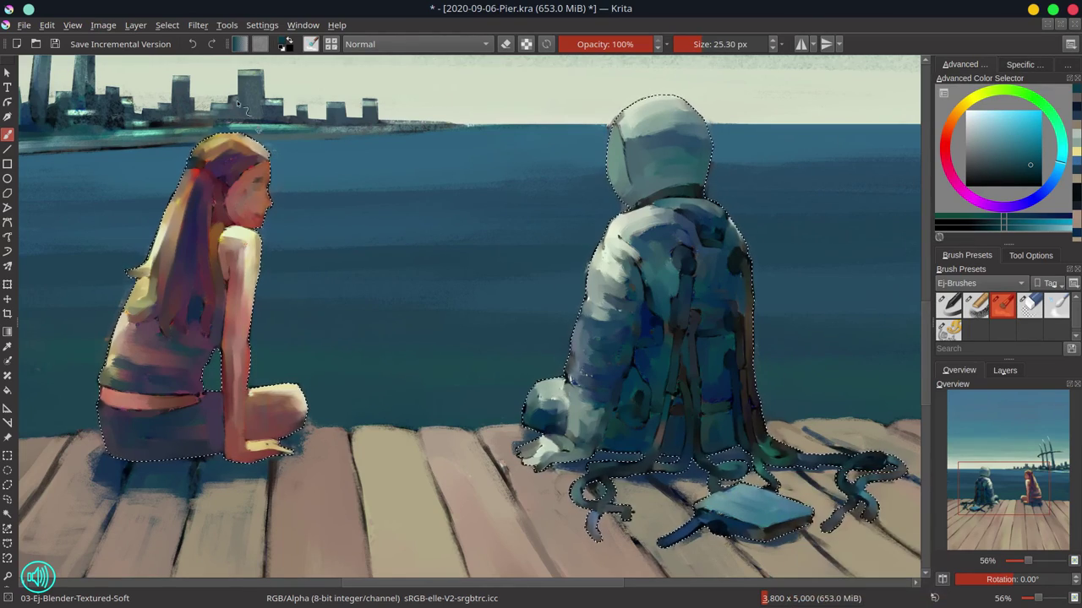
{"action": "key", "text": "ctrl+shift+a"}
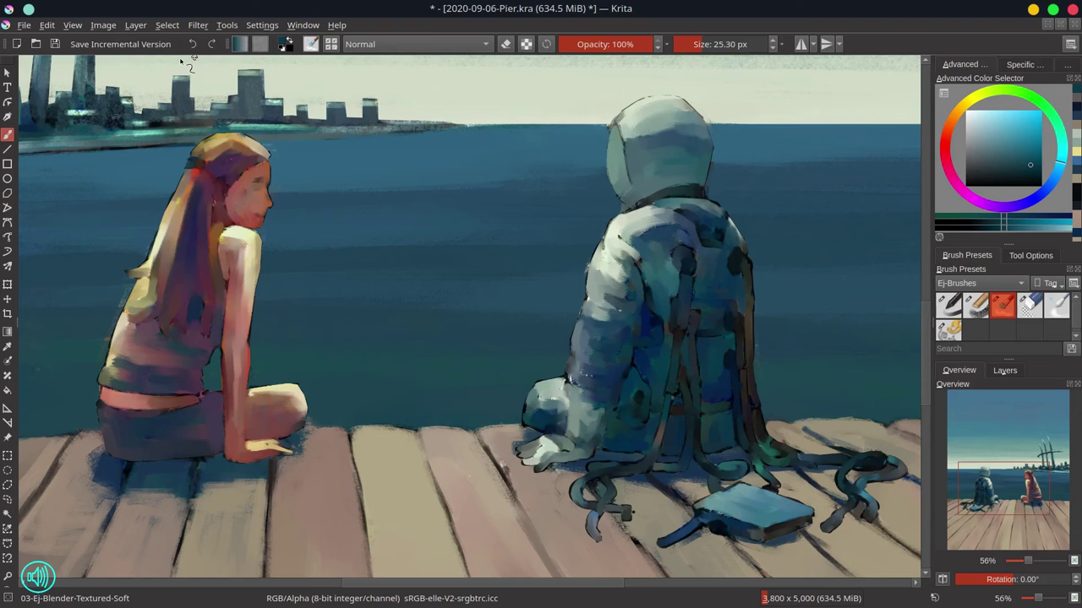
Step: Save the painting and repaint the woman's crown and the hair around her ear with the 02-Ej-Chalk-Grainy brush
{"action": "key", "text": "ctrl+s"}
{"action": "left_click", "coordinate": [976, 306]}
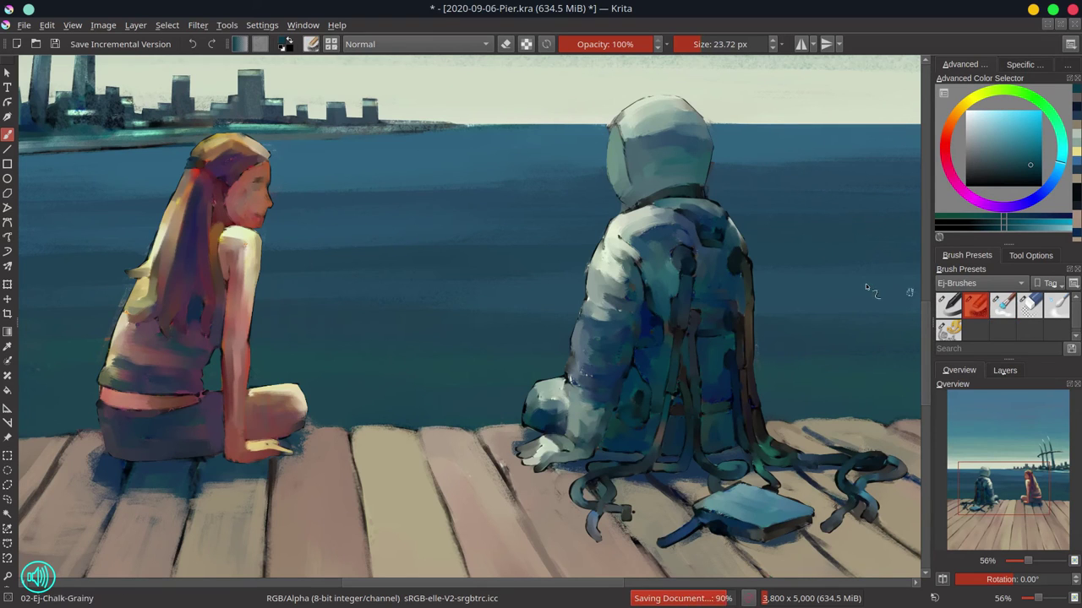
{"action": "left_click", "coordinate": [964, 106]}
{"action": "left_click", "coordinate": [1000, 130]}
{"action": "left_click", "coordinate": [999, 126]}
{"action": "left_click", "coordinate": [956, 112]}
{"action": "left_click_drag", "start_coordinate": [202, 155], "coordinate": [242, 135]}
{"action": "mouse_move", "coordinate": [227, 136]}
{"action": "left_mouse_down"}
{"action": "mouse_move", "coordinate": [269, 154]}
{"action": "mouse_move", "coordinate": [219, 193]}
{"action": "left_mouse_up"}
{"action": "left_click", "coordinate": [236, 170], "text": "ctrl"}
{"action": "left_click", "coordinate": [239, 200], "text": "ctrl"}
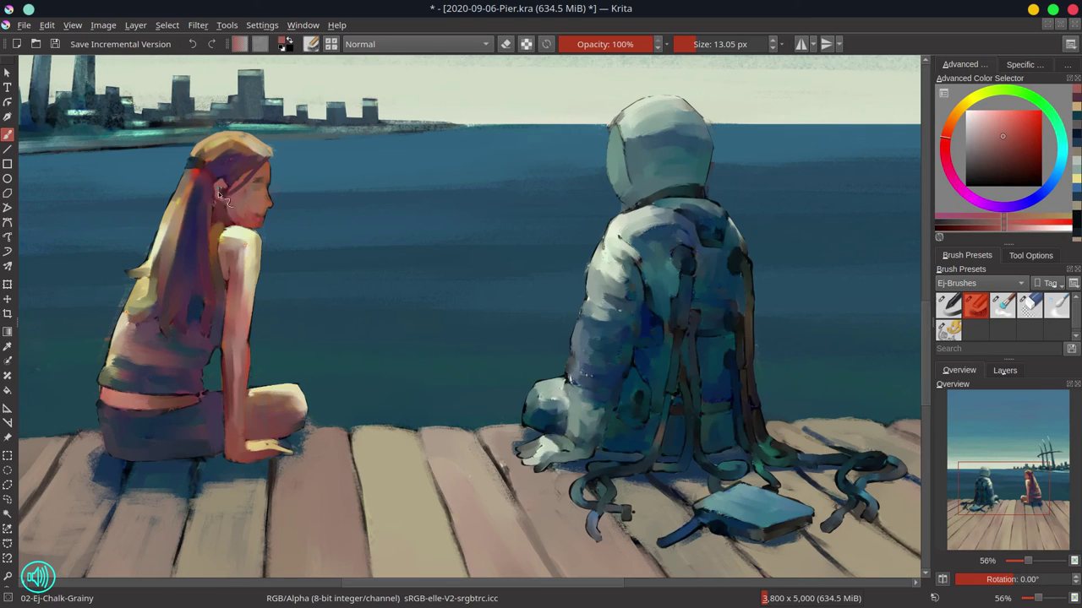
Step: Paint the hair over the woman's forehead in sampled tones and define the dark hair tie with red beside it
{"action": "left_click", "coordinate": [245, 164], "text": "ctrl"}
{"action": "mouse_move", "coordinate": [247, 154]}
{"action": "left_mouse_down"}
{"action": "mouse_move", "coordinate": [235, 163]}
{"action": "mouse_move", "coordinate": [262, 154]}
{"action": "left_mouse_up"}
{"action": "left_click", "coordinate": [200, 172], "text": "ctrl"}
{"action": "left_click_drag", "start_coordinate": [203, 170], "coordinate": [198, 174]}
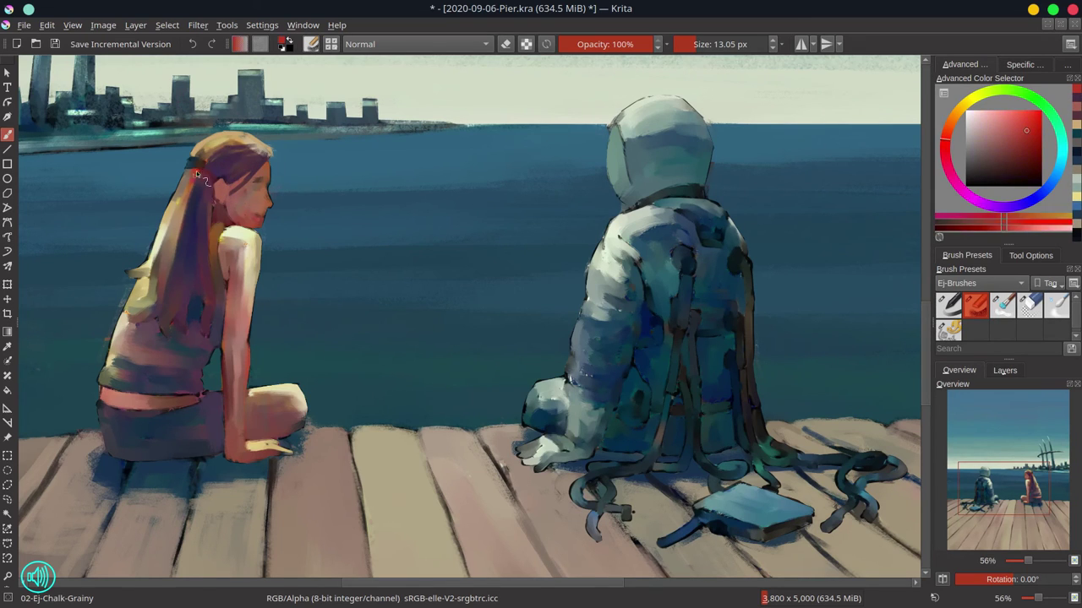
{"action": "left_click", "coordinate": [201, 153], "text": "ctrl"}
{"action": "key", "text": "bracketleft"}
{"action": "key", "text": "bracketleft"}
{"action": "left_click", "coordinate": [173, 200], "text": "ctrl"}
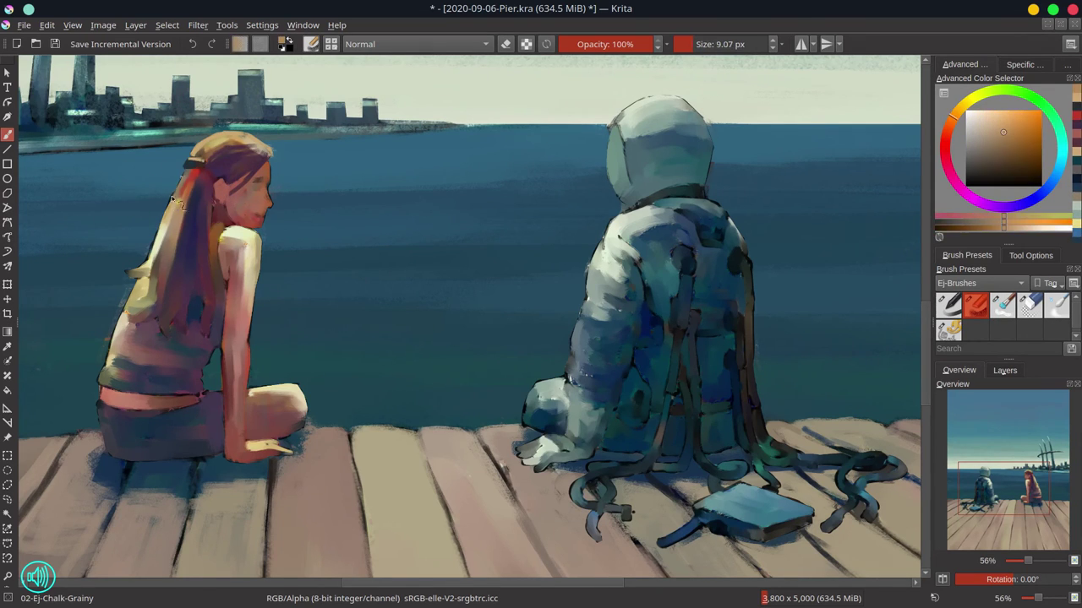
Step: Paint pale yellow locks flicking outward from the back of the woman's ponytail, using sampled hair and water colours
{"action": "left_click", "coordinate": [143, 267], "text": "ctrl"}
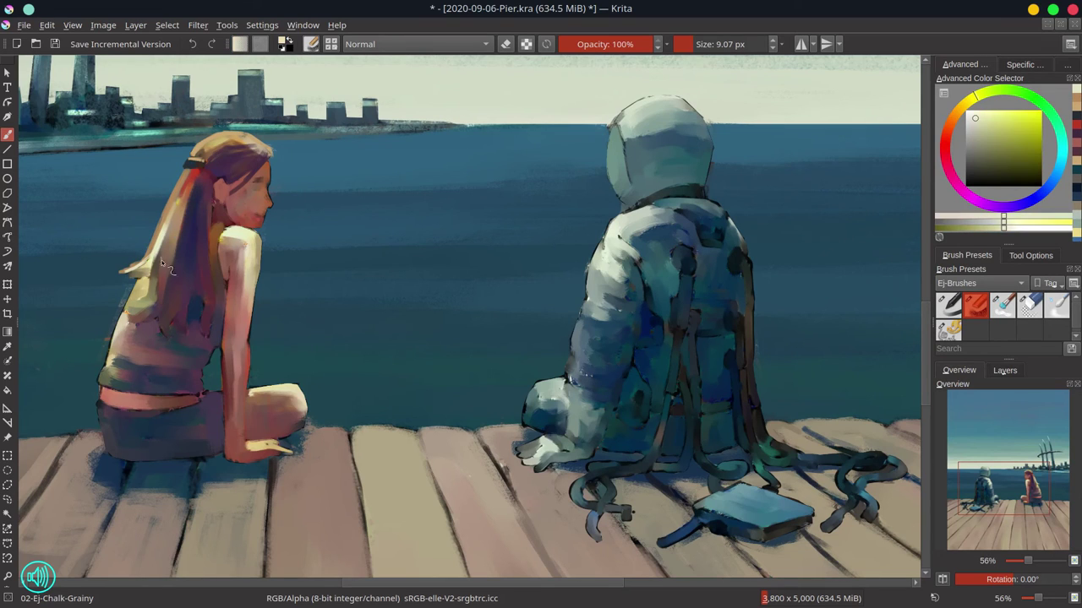
{"action": "left_click", "coordinate": [177, 259], "text": "ctrl"}
{"action": "mouse_move", "coordinate": [152, 276]}
{"action": "left_mouse_down"}
{"action": "mouse_move", "coordinate": [124, 267]}
{"action": "mouse_move", "coordinate": [142, 305]}
{"action": "mouse_move", "coordinate": [166, 321]}
{"action": "mouse_move", "coordinate": [128, 316]}
{"action": "left_mouse_up"}
{"action": "left_click", "coordinate": [135, 260], "text": "ctrl"}
{"action": "left_click", "coordinate": [156, 249], "text": "ctrl"}
{"action": "left_click", "coordinate": [166, 274], "text": "ctrl"}
{"action": "left_click", "coordinate": [151, 294], "text": "ctrl"}
{"action": "left_click", "coordinate": [157, 288], "text": "ctrl"}
{"action": "left_click", "coordinate": [164, 275], "text": "ctrl"}
{"action": "left_click", "coordinate": [158, 290], "text": "ctrl"}
{"action": "left_click", "coordinate": [152, 292], "text": "ctrl"}
Step: Clean the outer edge of the woman's back and shape the lower lock of hair over her top
{"action": "left_click", "coordinate": [181, 342], "text": "ctrl"}
{"action": "left_click", "coordinate": [128, 334], "text": "ctrl"}
{"action": "left_click_drag", "start_coordinate": [125, 334], "coordinate": [113, 355]}
{"action": "left_click", "coordinate": [152, 328], "text": "ctrl"}
{"action": "mouse_move", "coordinate": [149, 315]}
{"action": "left_mouse_down"}
{"action": "mouse_move", "coordinate": [135, 321]}
{"action": "mouse_move", "coordinate": [163, 321]}
{"action": "left_mouse_up"}
{"action": "left_click", "coordinate": [166, 291], "text": "ctrl"}
{"action": "left_click", "coordinate": [173, 269], "text": "ctrl"}
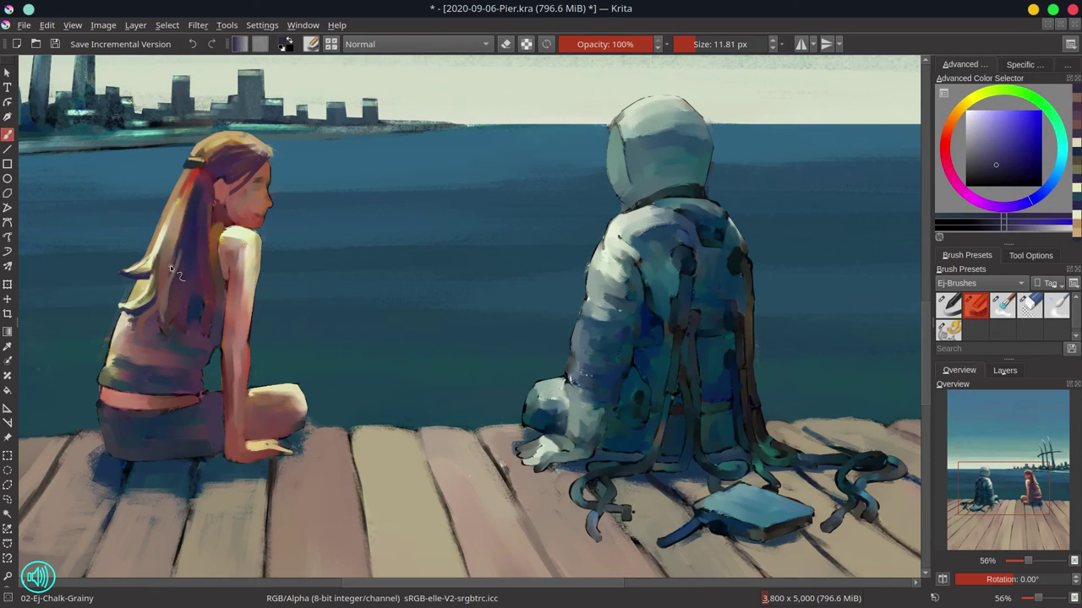
Step: Add long dark and red strands down the length of the woman's ponytail
{"action": "left_click", "coordinate": [201, 326], "text": "ctrl"}
{"action": "left_click_drag", "start_coordinate": [178, 253], "coordinate": [167, 312]}
{"action": "left_click", "coordinate": [199, 186], "text": "ctrl"}
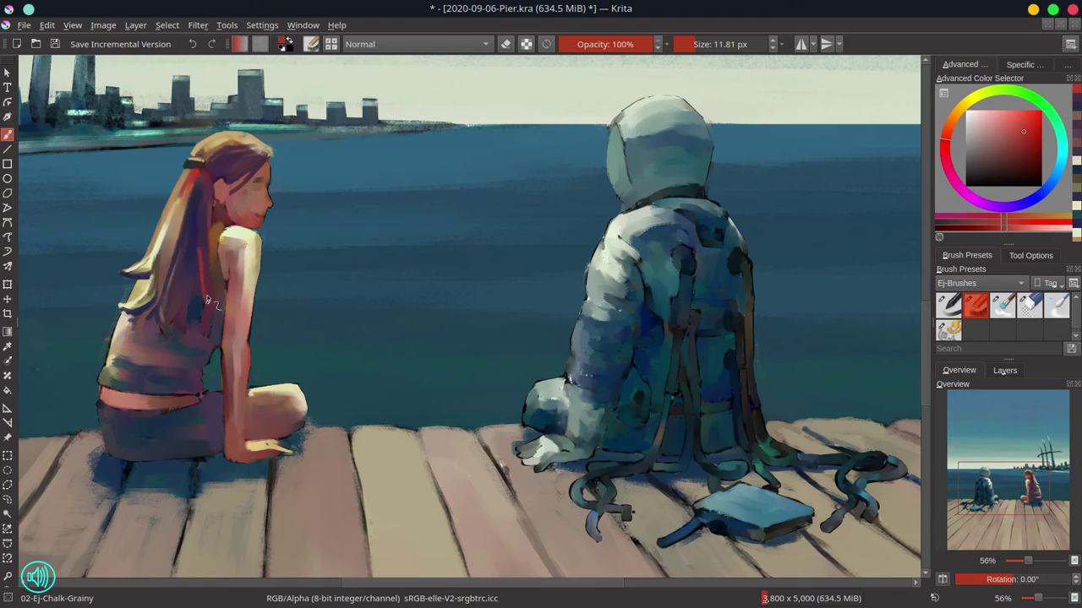
{"action": "left_click_drag", "start_coordinate": [201, 242], "coordinate": [204, 331]}
{"action": "left_click_drag", "start_coordinate": [189, 246], "coordinate": [198, 247]}
{"action": "left_click_drag", "start_coordinate": [183, 211], "coordinate": [170, 272]}
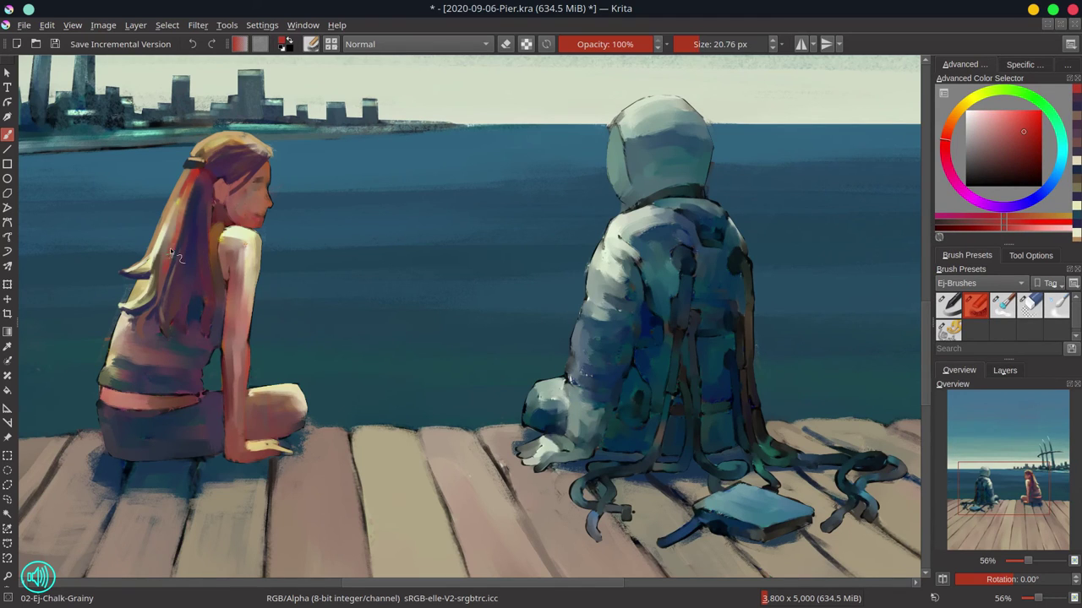
{"action": "mouse_move", "coordinate": [188, 192]}
{"action": "left_mouse_down"}
{"action": "mouse_move", "coordinate": [203, 239]}
{"action": "mouse_move", "coordinate": [185, 244]}
{"action": "mouse_move", "coordinate": [175, 306]}
{"action": "mouse_move", "coordinate": [206, 199]}
{"action": "mouse_move", "coordinate": [210, 297]}
{"action": "mouse_move", "coordinate": [172, 351]}
{"action": "left_mouse_up"}
Step: Paint dark purple and blue strands to shape the ends of the woman's ponytail
{"action": "left_click", "coordinate": [179, 253], "text": "ctrl"}
{"action": "left_click", "coordinate": [187, 285], "text": "ctrl"}
{"action": "left_click", "coordinate": [205, 200], "text": "ctrl"}
{"action": "left_click", "coordinate": [535, 322], "text": "ctrl"}
{"action": "mouse_move", "coordinate": [200, 292]}
{"action": "left_mouse_down"}
{"action": "mouse_move", "coordinate": [176, 319]}
{"action": "mouse_move", "coordinate": [154, 311]}
{"action": "mouse_move", "coordinate": [174, 332]}
{"action": "left_mouse_up"}
{"action": "left_click_drag", "start_coordinate": [172, 320], "coordinate": [167, 336]}
{"action": "left_click", "coordinate": [179, 305], "text": "ctrl"}
{"action": "left_click", "coordinate": [194, 302], "text": "ctrl"}
{"action": "left_click_drag", "start_coordinate": [197, 299], "coordinate": [194, 331]}
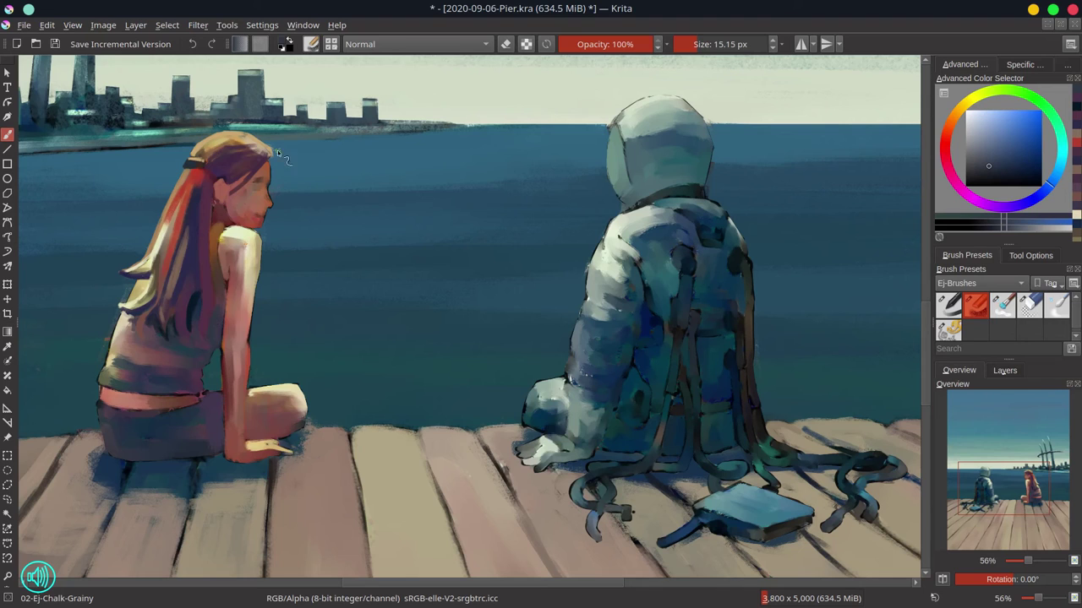
Step: Repaint the edge of the hair along the woman's neck and the skin of her shoulder with sampled colours
{"action": "left_click", "coordinate": [228, 207], "text": "ctrl"}
{"action": "left_click", "coordinate": [193, 234], "text": "ctrl"}
{"action": "mouse_move", "coordinate": [228, 199]}
{"action": "left_mouse_down"}
{"action": "mouse_move", "coordinate": [216, 234]}
{"action": "mouse_move", "coordinate": [258, 257]}
{"action": "mouse_move", "coordinate": [237, 264]}
{"action": "mouse_move", "coordinate": [225, 288]}
{"action": "mouse_move", "coordinate": [236, 317]}
{"action": "left_mouse_up"}
{"action": "left_click", "coordinate": [207, 213], "text": "ctrl"}
{"action": "left_click", "coordinate": [219, 219], "text": "ctrl"}
{"action": "left_click", "coordinate": [223, 240], "text": "ctrl"}
{"action": "left_click", "coordinate": [240, 233], "text": "ctrl"}
{"action": "left_click", "coordinate": [244, 257], "text": "ctrl"}
{"action": "key", "text": "bracketright"}
{"action": "left_click", "coordinate": [228, 264], "text": "ctrl"}
{"action": "key", "text": "bracketright"}
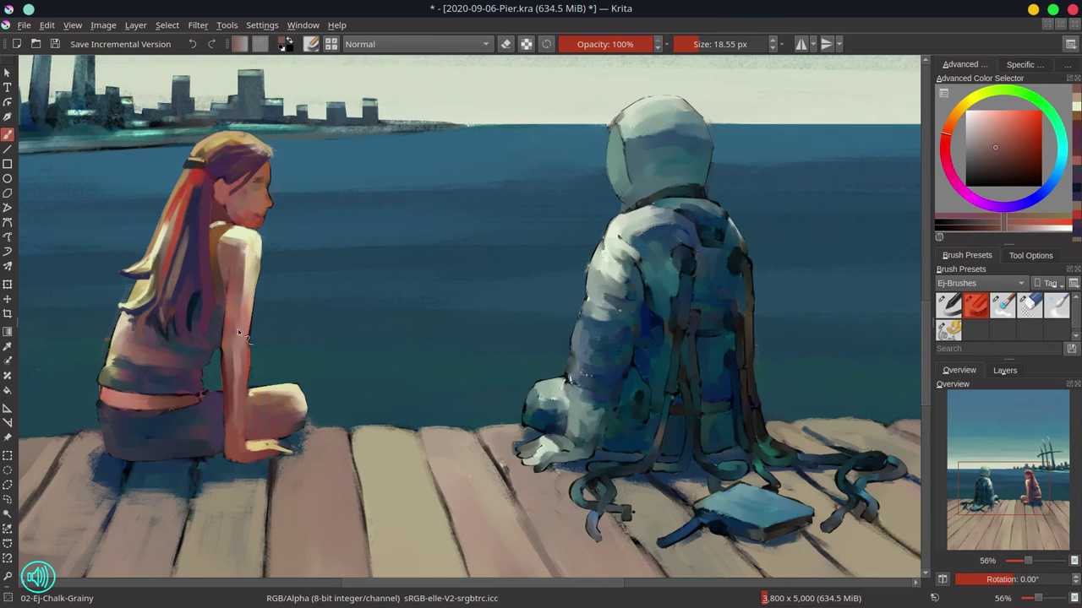
Step: Cover the woman's supporting arm from shoulder to wrist with an even muted pink skin tone
{"action": "left_click", "coordinate": [235, 317], "text": "ctrl"}
{"action": "key", "text": "bracketright"}
{"action": "mouse_move", "coordinate": [245, 269]}
{"action": "left_mouse_down"}
{"action": "mouse_move", "coordinate": [237, 343]}
{"action": "mouse_move", "coordinate": [246, 339]}
{"action": "mouse_move", "coordinate": [224, 397]}
{"action": "mouse_move", "coordinate": [230, 448]}
{"action": "left_mouse_up"}
{"action": "left_click", "coordinate": [232, 385], "text": "ctrl"}
{"action": "key", "text": "bracketleft"}
{"action": "key", "text": "bracketleft"}
{"action": "left_click", "coordinate": [236, 390], "text": "ctrl"}
{"action": "left_click_drag", "start_coordinate": [248, 347], "coordinate": [244, 414]}
{"action": "left_click", "coordinate": [244, 365], "text": "ctrl"}
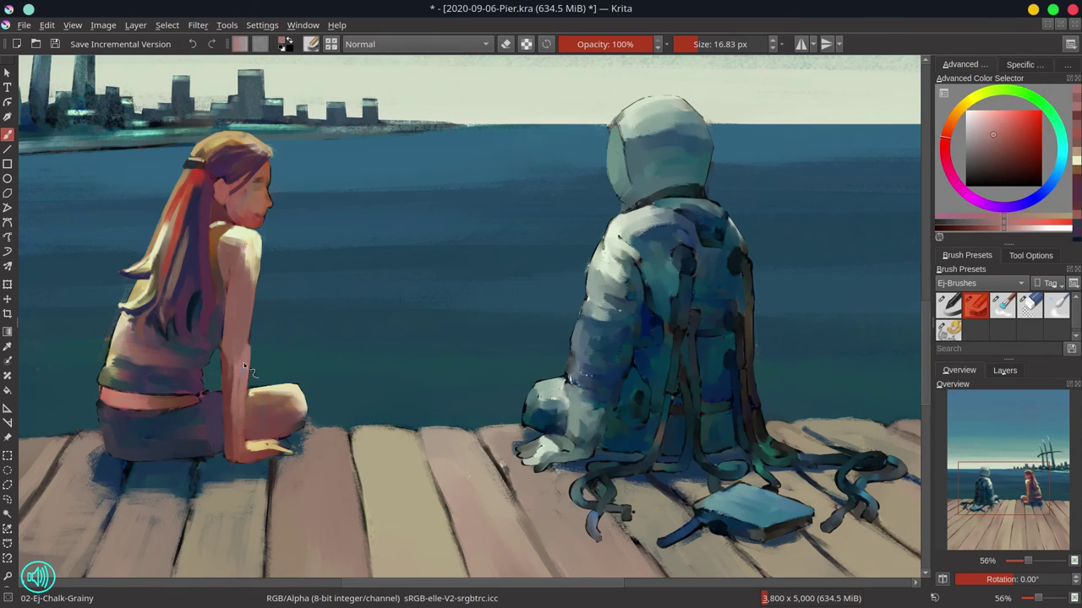
Step: Clean the outer contour of the woman's forearm with the water colour and smooth its skin down to the wrist
{"action": "left_click", "coordinate": [256, 318], "text": "ctrl"}
{"action": "left_click_drag", "start_coordinate": [254, 338], "coordinate": [251, 374]}
{"action": "left_click", "coordinate": [242, 365], "text": "ctrl"}
{"action": "left_click_drag", "start_coordinate": [246, 338], "coordinate": [229, 450]}
{"action": "left_click", "coordinate": [240, 368], "text": "ctrl"}
{"action": "left_click", "coordinate": [243, 369], "text": "ctrl"}
{"action": "key", "text": "bracketright"}
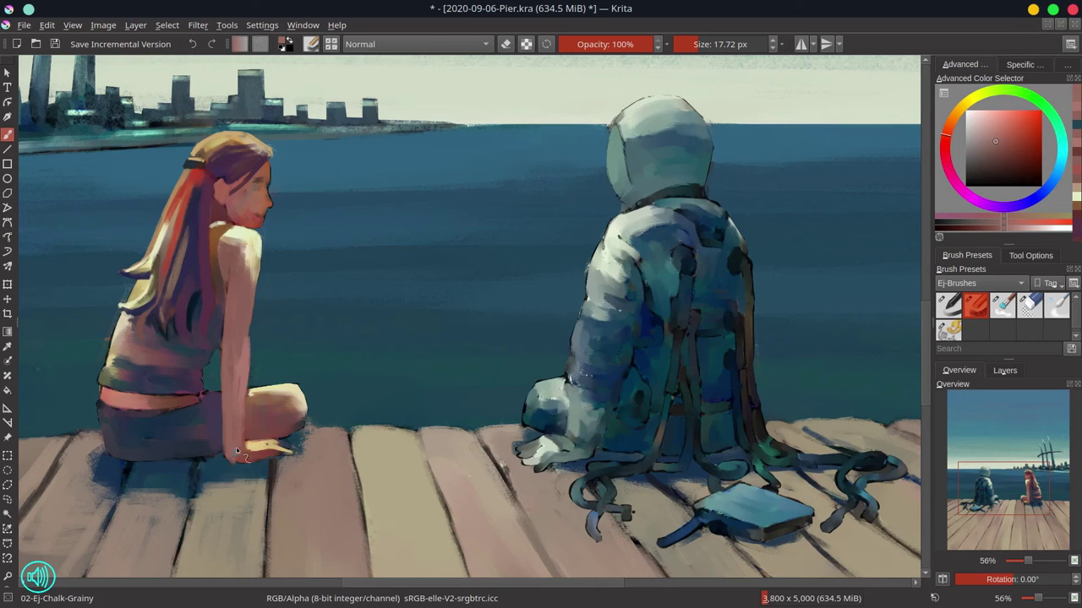
Step: Paint warm yellow light across the woman's shoulder, blend it into the pink upper arm and save the painting
{"action": "left_click", "coordinate": [265, 448], "text": "ctrl"}
{"action": "left_click", "coordinate": [242, 236], "text": "ctrl"}
{"action": "left_click", "coordinate": [262, 448], "text": "ctrl"}
{"action": "key", "text": "bracketleft"}
{"action": "key", "text": "bracketleft"}
{"action": "key", "text": "bracketleft"}
{"action": "mouse_move", "coordinate": [232, 233]}
{"action": "left_mouse_down"}
{"action": "mouse_move", "coordinate": [260, 268]}
{"action": "mouse_move", "coordinate": [233, 254]}
{"action": "mouse_move", "coordinate": [254, 289]}
{"action": "mouse_move", "coordinate": [260, 251]}
{"action": "left_mouse_up"}
{"action": "left_click", "coordinate": [230, 253], "text": "ctrl"}
{"action": "left_click", "coordinate": [240, 241], "text": "ctrl"}
{"action": "left_click", "coordinate": [235, 251], "text": "ctrl"}
{"action": "left_click", "coordinate": [255, 240], "text": "ctrl"}
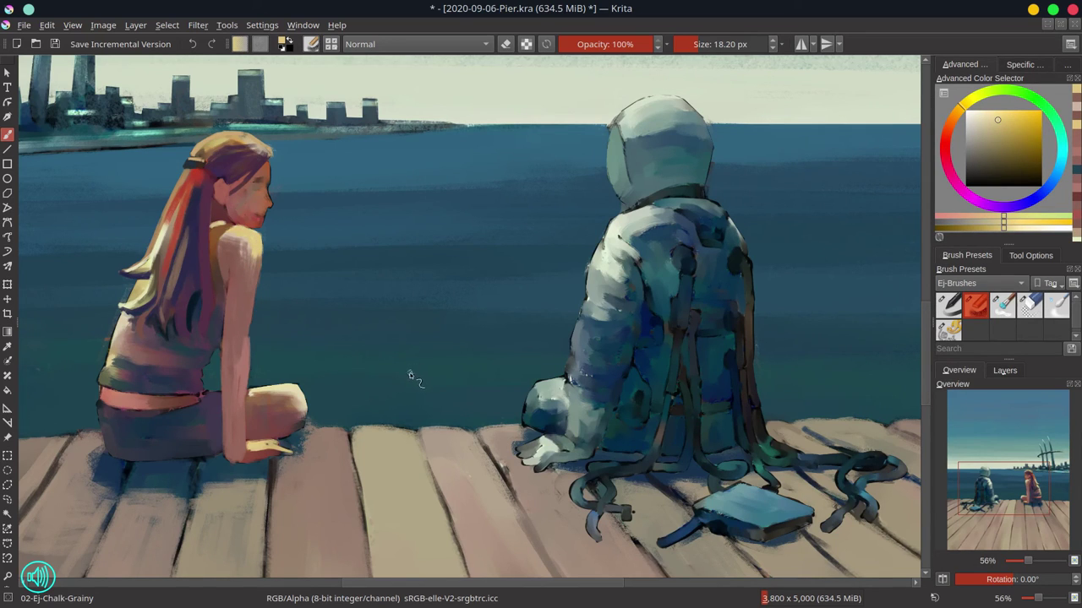
{"action": "key", "text": "ctrl+s"}
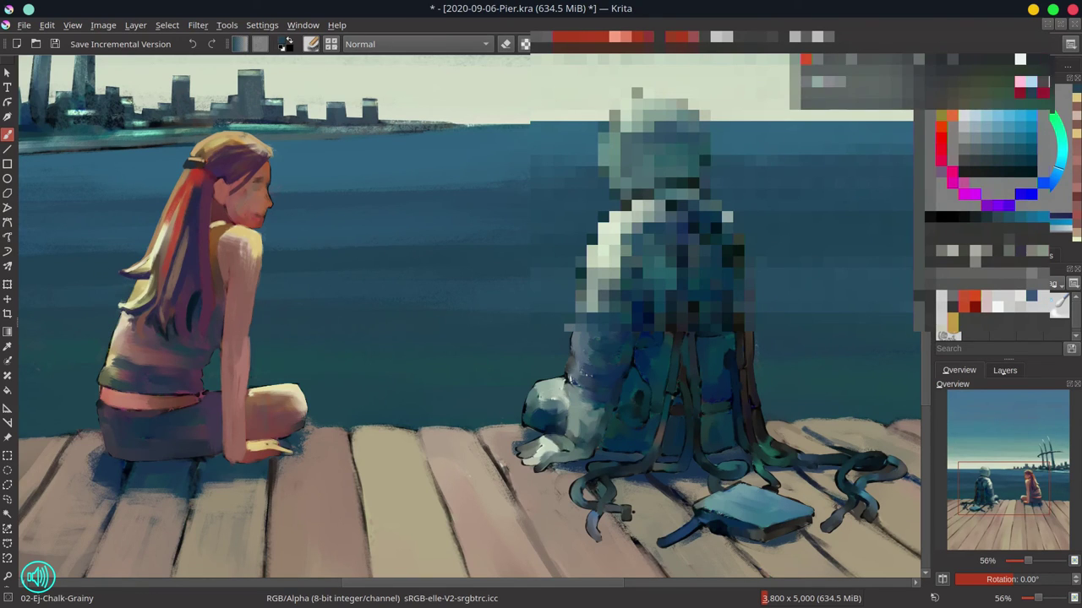
{"action": "mouse_move", "coordinate": [801, 1]}
{"action": "left_click", "coordinate": [606, 14]}
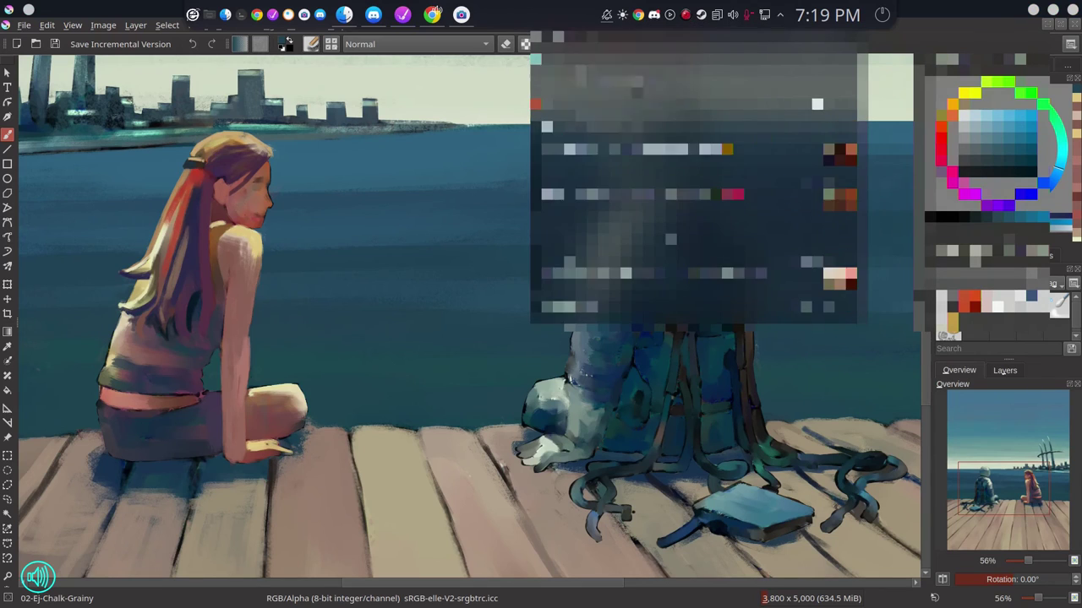
{"action": "left_click", "coordinate": [779, 15]}
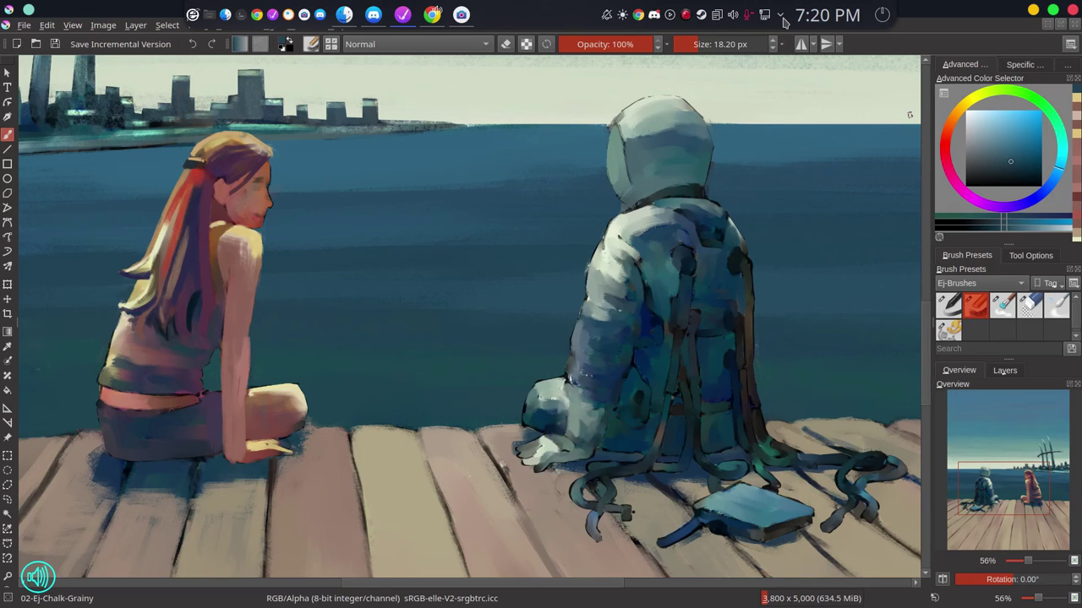
Step: Paint over the outlines around the hem of the woman's top, her bare waist and the top of her shorts
{"action": "left_click", "coordinate": [133, 362], "text": "ctrl"}
{"action": "mouse_move", "coordinate": [110, 365]}
{"action": "left_mouse_down"}
{"action": "mouse_move", "coordinate": [98, 385]}
{"action": "mouse_move", "coordinate": [199, 404]}
{"action": "left_mouse_up"}
{"action": "left_click", "coordinate": [118, 375], "text": "ctrl"}
{"action": "left_click", "coordinate": [160, 389], "text": "ctrl"}
{"action": "left_click", "coordinate": [152, 400], "text": "ctrl"}
{"action": "left_click", "coordinate": [146, 422], "text": "ctrl"}
{"action": "mouse_move", "coordinate": [112, 411]}
{"action": "left_mouse_down"}
{"action": "mouse_move", "coordinate": [179, 416]}
{"action": "mouse_move", "coordinate": [222, 394]}
{"action": "left_mouse_up"}
Step: Repaint the woman's folded leg and knee in light skin tones and clean the gap beside her waist
{"action": "left_click", "coordinate": [287, 390], "text": "ctrl"}
{"action": "left_click", "coordinate": [292, 404], "text": "ctrl"}
{"action": "mouse_move", "coordinate": [248, 392]}
{"action": "left_mouse_down"}
{"action": "mouse_move", "coordinate": [276, 386]}
{"action": "mouse_move", "coordinate": [296, 413]}
{"action": "mouse_move", "coordinate": [305, 399]}
{"action": "left_mouse_up"}
{"action": "left_click", "coordinate": [263, 389], "text": "ctrl"}
{"action": "left_click", "coordinate": [271, 358], "text": "ctrl"}
{"action": "left_click_drag", "start_coordinate": [217, 352], "coordinate": [209, 364]}
Step: Shade the woman's shorts in dark purple and add a waistband with belt details along their upper edge
{"action": "left_click", "coordinate": [127, 423], "text": "ctrl"}
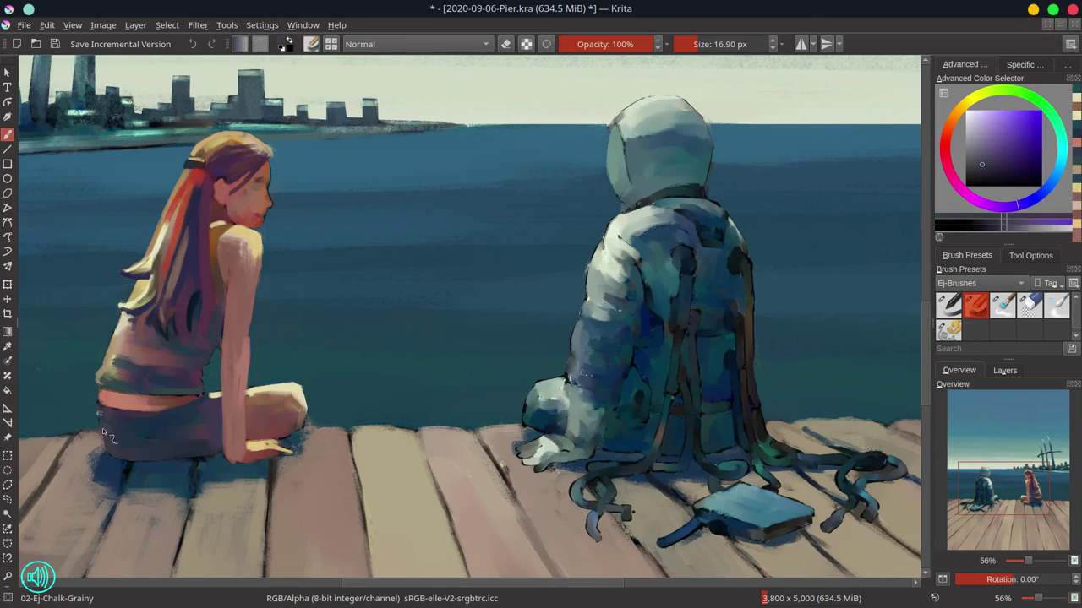
{"action": "left_click", "coordinate": [131, 466], "text": "ctrl"}
{"action": "left_click_drag", "start_coordinate": [103, 428], "coordinate": [188, 462]}
{"action": "left_click_drag", "start_coordinate": [206, 458], "coordinate": [216, 456]}
{"action": "mouse_move", "coordinate": [113, 417]}
{"action": "left_mouse_down"}
{"action": "mouse_move", "coordinate": [204, 409]}
{"action": "mouse_move", "coordinate": [166, 424]}
{"action": "mouse_move", "coordinate": [134, 414]}
{"action": "mouse_move", "coordinate": [191, 406]}
{"action": "left_mouse_up"}
{"action": "left_click", "coordinate": [166, 417], "text": "ctrl"}
{"action": "left_click_drag", "start_coordinate": [191, 407], "coordinate": [203, 401]}
{"action": "left_click_drag", "start_coordinate": [102, 409], "coordinate": [97, 404]}
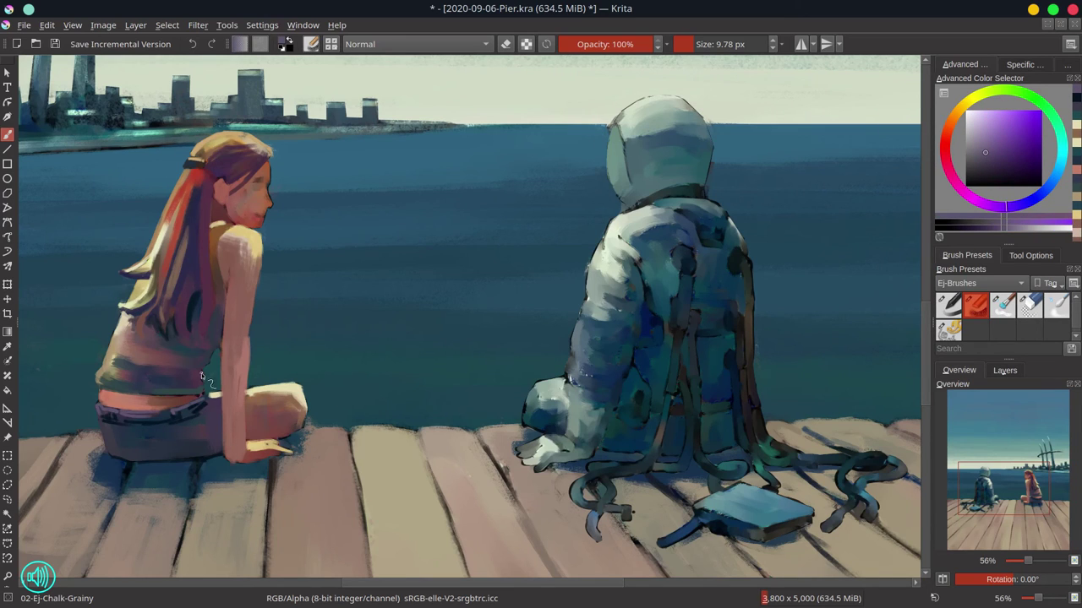
Step: Paint the folded lower hem of the woman's top with sampled purple and dark tones
{"action": "left_click", "coordinate": [210, 351], "text": "ctrl"}
{"action": "mouse_move", "coordinate": [198, 370]}
{"action": "left_mouse_down"}
{"action": "mouse_move", "coordinate": [139, 374]}
{"action": "mouse_move", "coordinate": [185, 369]}
{"action": "mouse_move", "coordinate": [186, 393]}
{"action": "mouse_move", "coordinate": [160, 367]}
{"action": "mouse_move", "coordinate": [190, 372]}
{"action": "mouse_move", "coordinate": [148, 372]}
{"action": "left_mouse_up"}
{"action": "left_click", "coordinate": [199, 377], "text": "ctrl"}
{"action": "left_click", "coordinate": [181, 373], "text": "ctrl"}
{"action": "left_click", "coordinate": [209, 347], "text": "ctrl"}
{"action": "left_click", "coordinate": [181, 372], "text": "ctrl"}
{"action": "left_click", "coordinate": [191, 366], "text": "ctrl"}
{"action": "left_click", "coordinate": [103, 307], "text": "ctrl"}
{"action": "left_click", "coordinate": [194, 309], "text": "ctrl"}
Step: Add dark fold strokes across the side and lower back of the woman's top
{"action": "mouse_move", "coordinate": [196, 301]}
{"action": "left_mouse_down"}
{"action": "mouse_move", "coordinate": [202, 327]}
{"action": "mouse_move", "coordinate": [217, 312]}
{"action": "mouse_move", "coordinate": [212, 345]}
{"action": "mouse_move", "coordinate": [156, 344]}
{"action": "mouse_move", "coordinate": [180, 336]}
{"action": "mouse_move", "coordinate": [169, 351]}
{"action": "mouse_move", "coordinate": [182, 368]}
{"action": "mouse_move", "coordinate": [176, 353]}
{"action": "mouse_move", "coordinate": [213, 354]}
{"action": "mouse_move", "coordinate": [152, 359]}
{"action": "mouse_move", "coordinate": [201, 380]}
{"action": "left_mouse_up"}
{"action": "left_click", "coordinate": [192, 378], "text": "ctrl"}
{"action": "left_click", "coordinate": [173, 366], "text": "ctrl"}
{"action": "left_click", "coordinate": [172, 363], "text": "ctrl"}
{"action": "left_click", "coordinate": [202, 372], "text": "ctrl"}
{"action": "left_click", "coordinate": [203, 381], "text": "ctrl"}
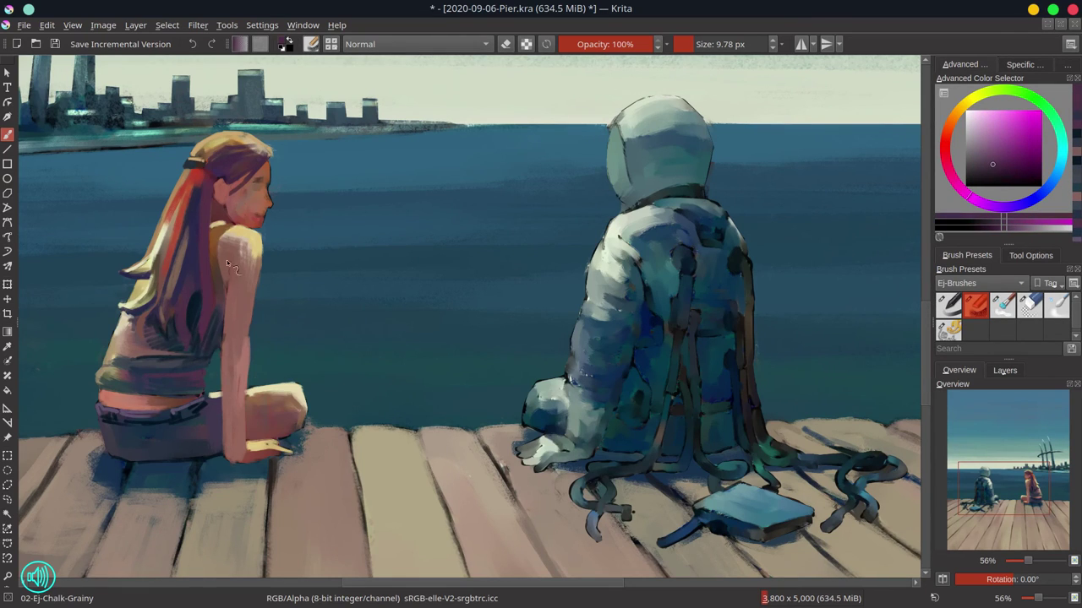
Step: Define the armhole and side of the woman's top against her arm, and add folds across its back
{"action": "left_click", "coordinate": [216, 295], "text": "ctrl"}
{"action": "left_click_drag", "start_coordinate": [216, 281], "coordinate": [223, 326]}
{"action": "left_click", "coordinate": [228, 291], "text": "ctrl"}
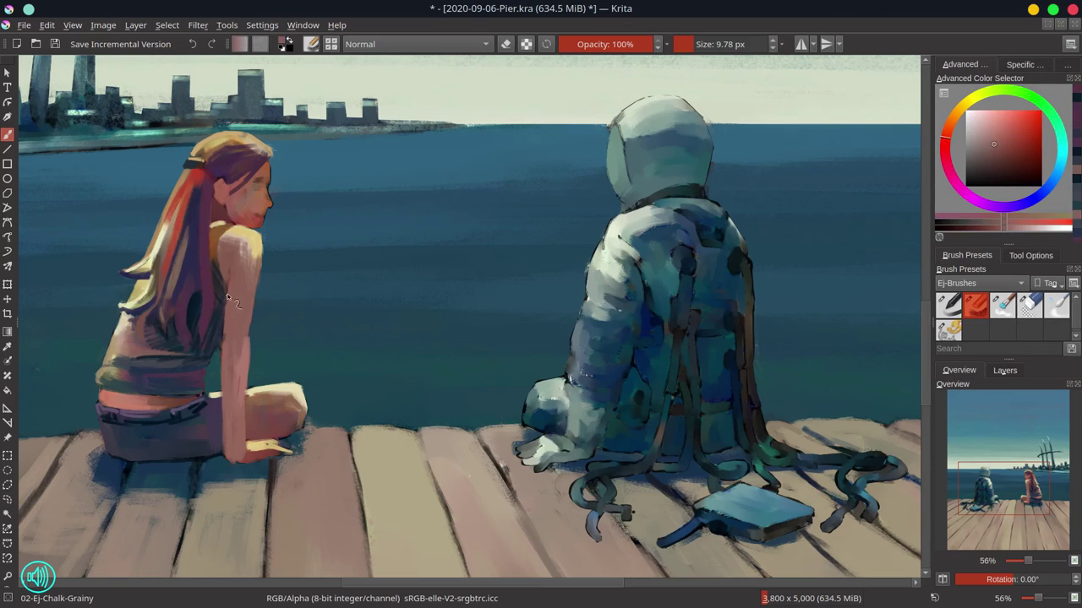
{"action": "left_click_drag", "start_coordinate": [225, 288], "coordinate": [224, 308]}
{"action": "left_click_drag", "start_coordinate": [215, 245], "coordinate": [221, 266]}
{"action": "left_click", "coordinate": [228, 274], "text": "ctrl"}
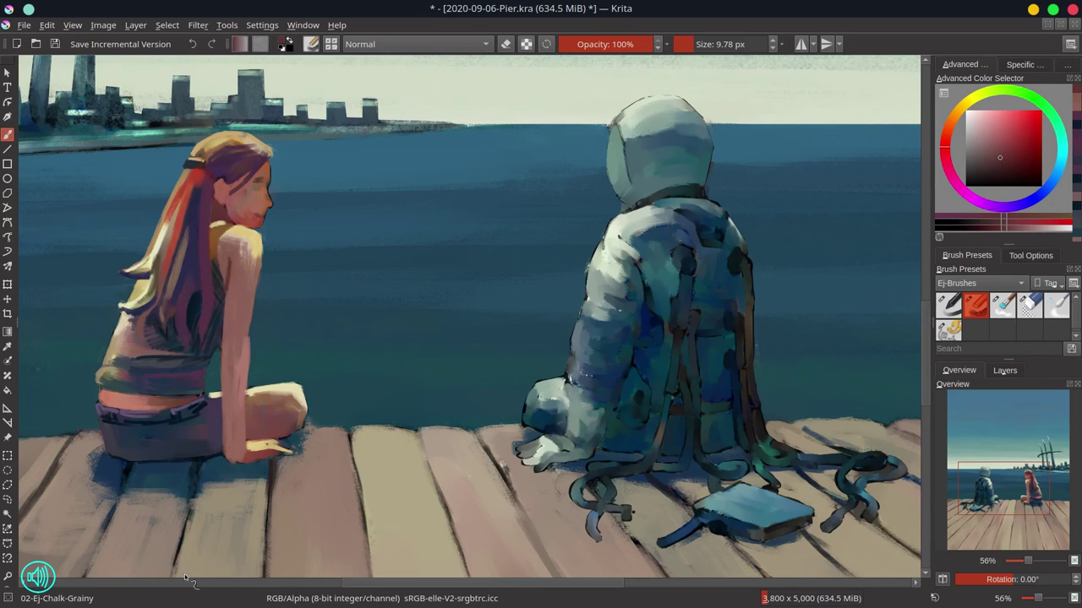
{"action": "left_click", "coordinate": [127, 355], "text": "ctrl"}
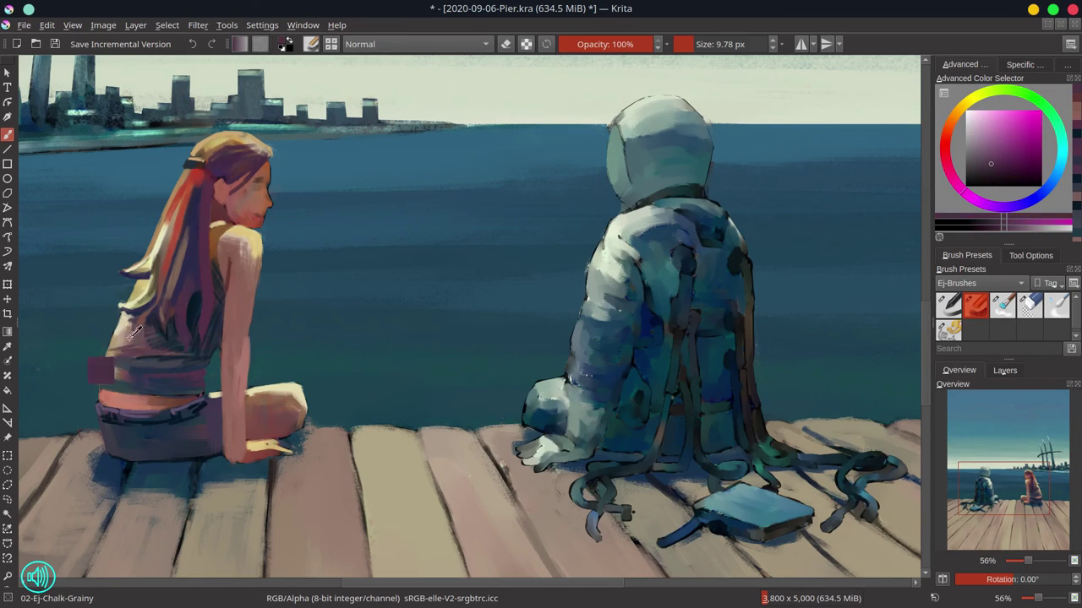
{"action": "left_click", "coordinate": [119, 362], "text": "ctrl"}
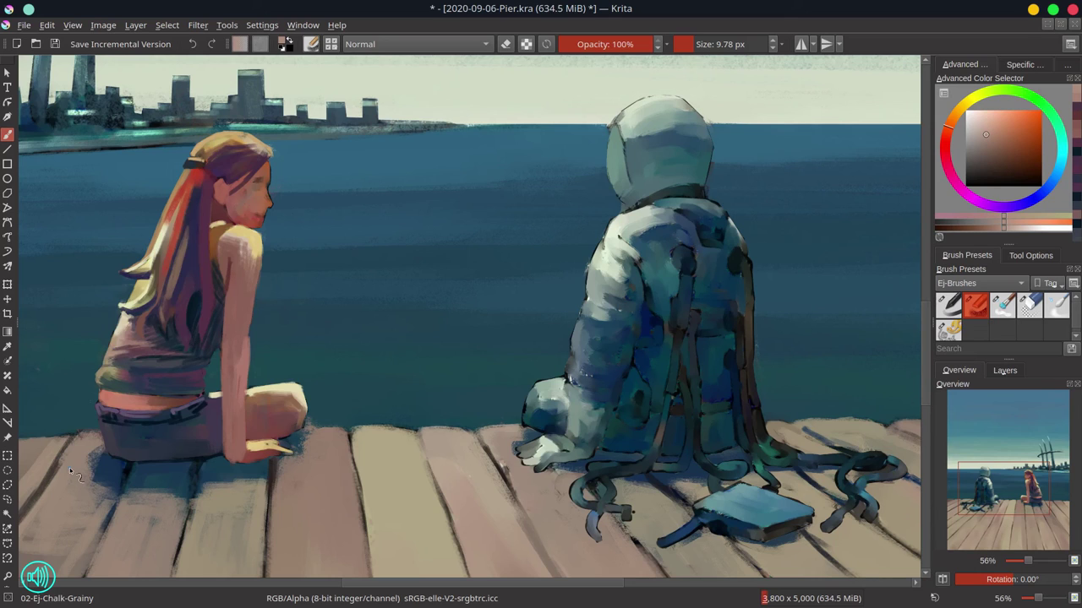
Step: Paint the woman's eye, eyebrow and mouth in dark strokes and refine her nose and lips with sampled skin tones
{"action": "left_click", "coordinate": [193, 306], "text": "ctrl"}
{"action": "left_click_drag", "start_coordinate": [256, 181], "coordinate": [262, 180]}
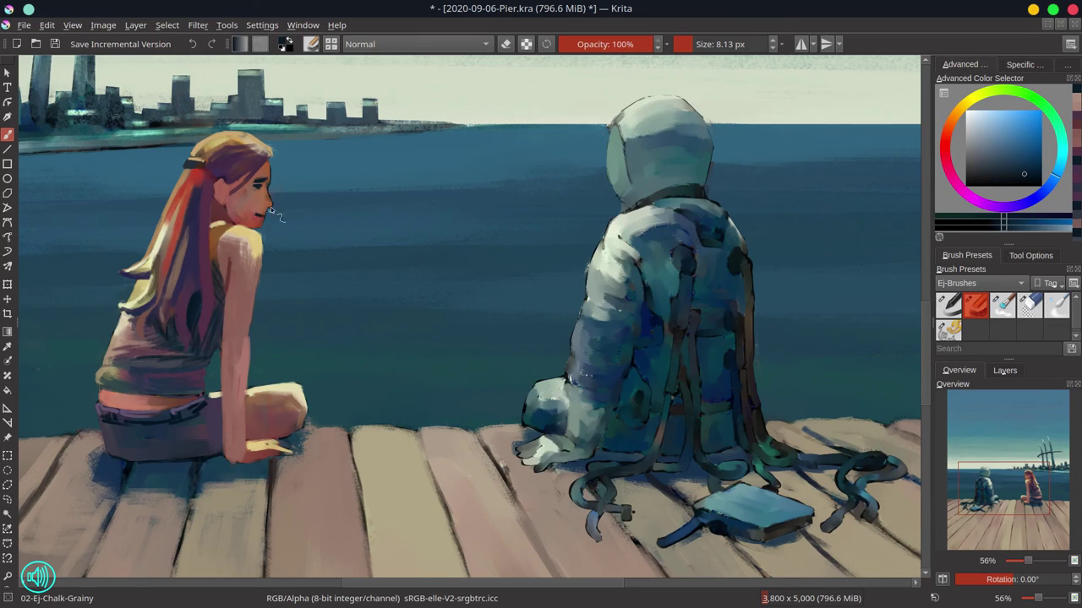
{"action": "left_click", "coordinate": [268, 202], "text": "ctrl"}
{"action": "left_click", "coordinate": [270, 195], "text": "ctrl"}
{"action": "left_click", "coordinate": [270, 195], "text": "ctrl"}
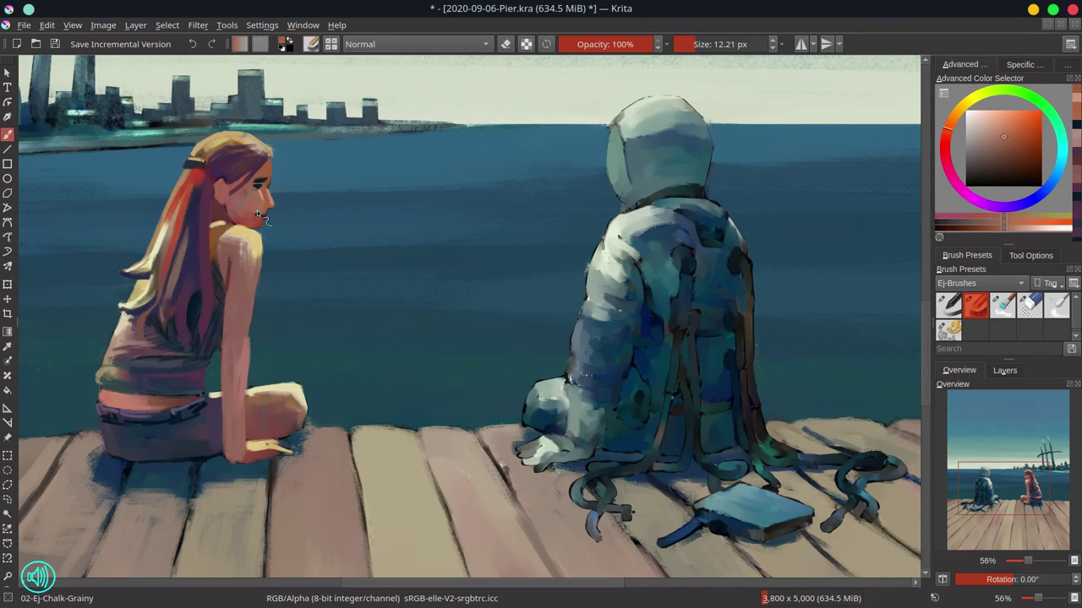
{"action": "left_click", "coordinate": [291, 321], "text": "ctrl"}
{"action": "left_click", "coordinate": [264, 269], "text": "ctrl"}
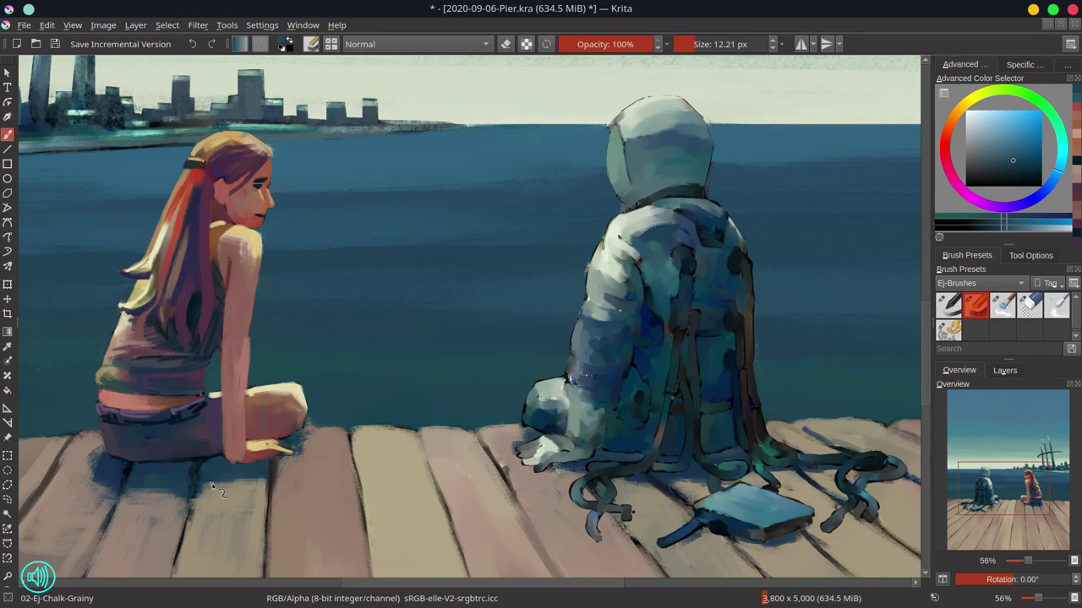
Step: Turn off the horizontal mirroring of the view, show the whole painting and save it
{"action": "key", "text": "m"}
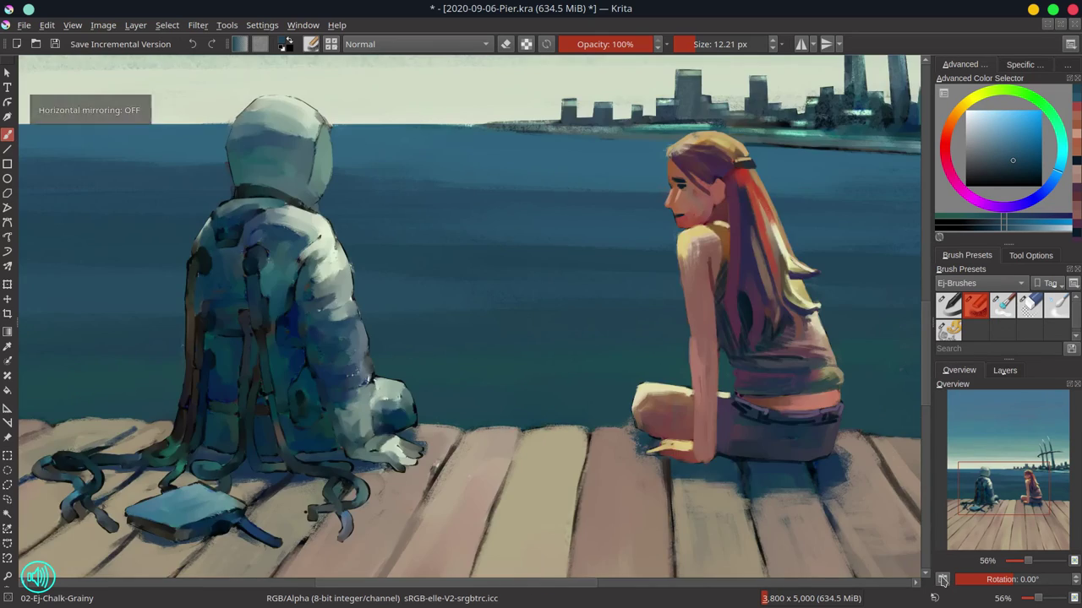
{"action": "key", "text": "2"}
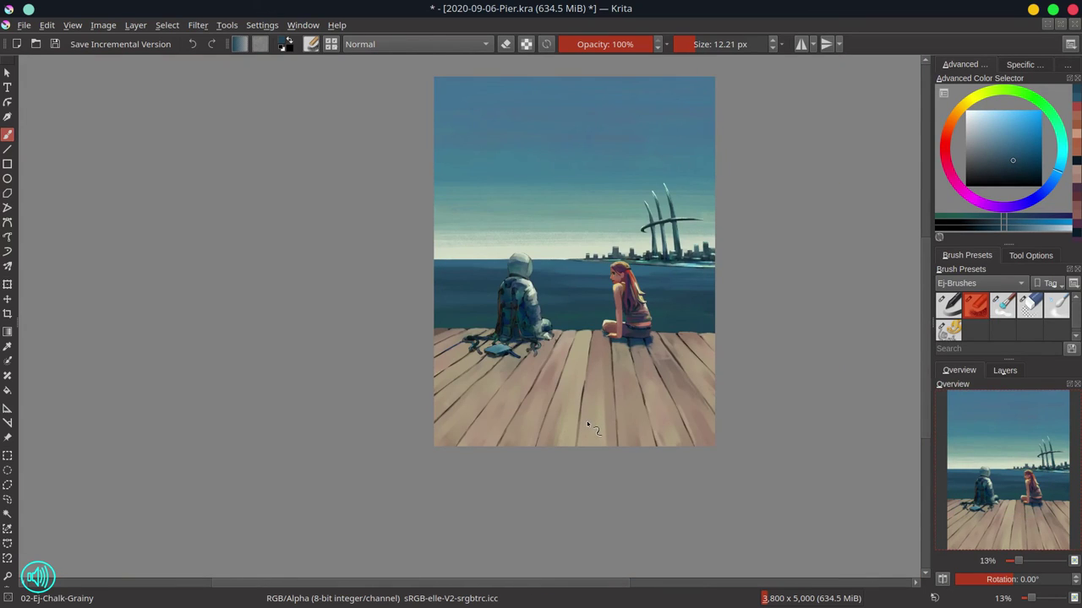
{"action": "key", "text": "ctrl+s"}
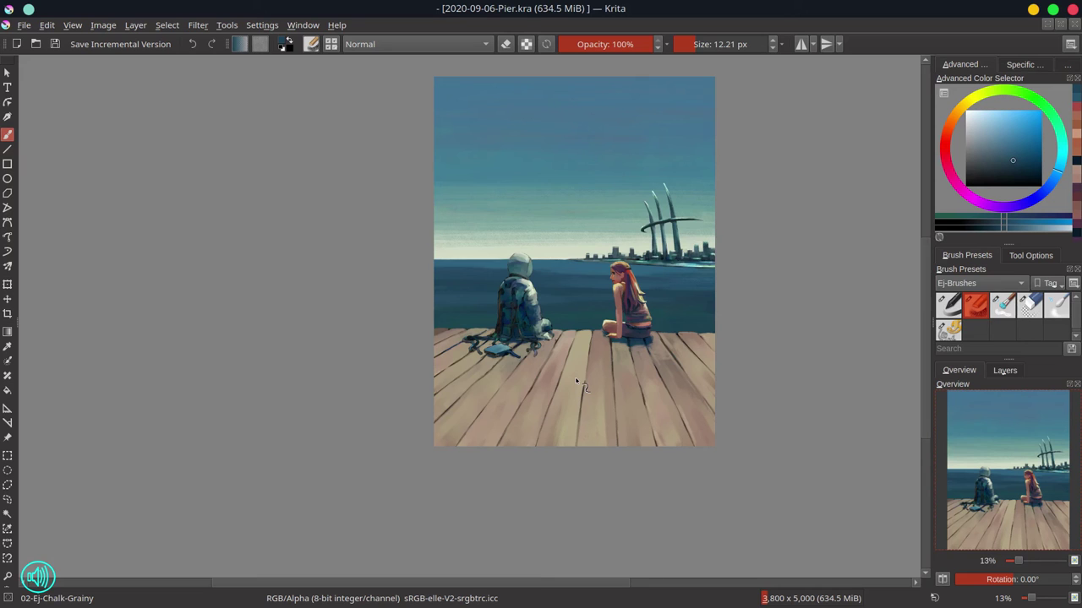
Step: Cover the line art around the astronaut's near-side collar and the top of the helmet with sampled suit, sky and sea colours
{"action": "scroll", "coordinate": [521, 366], "scroll_direction": "up", "scroll_amount": 4}
{"action": "left_click_drag", "start_coordinate": [537, 380], "coordinate": [380, 595]}
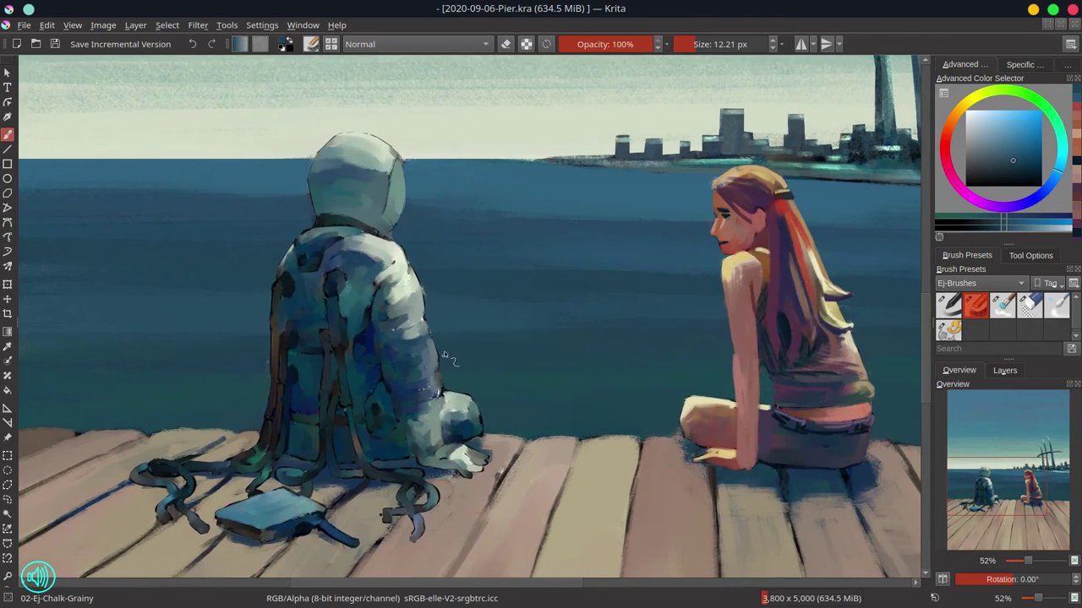
{"action": "left_click", "coordinate": [386, 236], "text": "ctrl"}
{"action": "left_click_drag", "start_coordinate": [310, 231], "coordinate": [280, 277]}
{"action": "left_click", "coordinate": [304, 203], "text": "ctrl"}
{"action": "left_click", "coordinate": [353, 150], "text": "ctrl"}
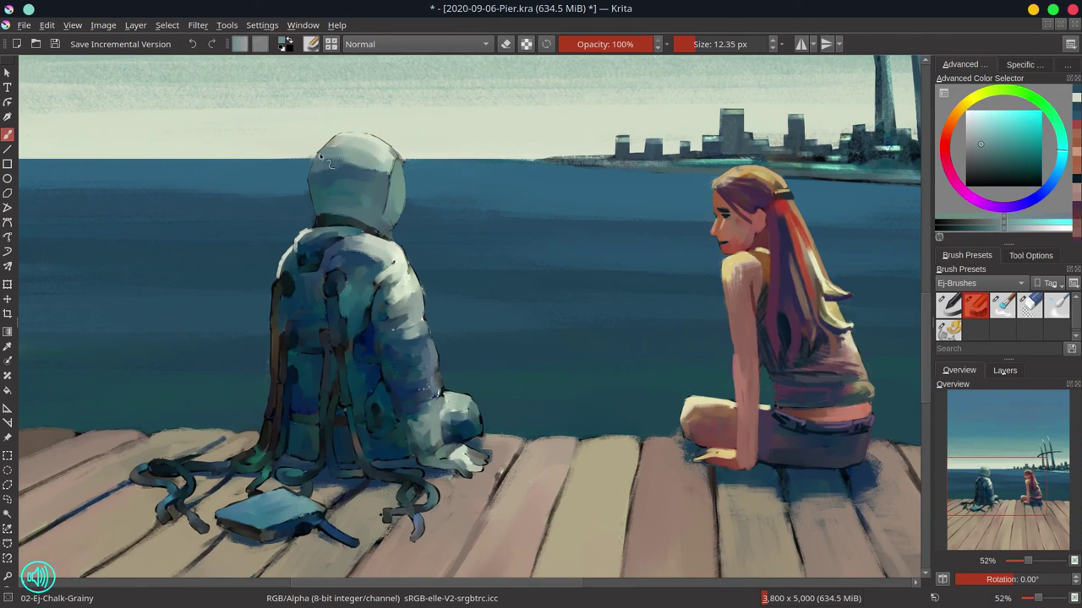
{"action": "mouse_move", "coordinate": [331, 142]}
{"action": "left_mouse_down"}
{"action": "mouse_move", "coordinate": [390, 136]}
{"action": "mouse_move", "coordinate": [406, 155]}
{"action": "mouse_move", "coordinate": [386, 189]}
{"action": "mouse_move", "coordinate": [344, 175]}
{"action": "mouse_move", "coordinate": [358, 171]}
{"action": "mouse_move", "coordinate": [317, 187]}
{"action": "mouse_move", "coordinate": [377, 143]}
{"action": "mouse_move", "coordinate": [397, 164]}
{"action": "left_mouse_up"}
{"action": "left_click", "coordinate": [391, 134], "text": "ctrl"}
{"action": "left_click", "coordinate": [406, 156], "text": "ctrl"}
{"action": "left_click", "coordinate": [395, 164], "text": "ctrl"}
{"action": "left_click", "coordinate": [414, 196], "text": "ctrl"}
Step: Repaint the astronaut's helmet with a larger brush, defining its side rim and lower ring in sampled light and dark tones
{"action": "key", "text": "bracketright"}
{"action": "key", "text": "bracketright"}
{"action": "key", "text": "bracketright"}
{"action": "key", "text": "bracketright"}
{"action": "key", "text": "bracketright"}
{"action": "key", "text": "bracketright"}
{"action": "key", "text": "bracketright"}
{"action": "key", "text": "bracketright"}
{"action": "key", "text": "bracketright"}
{"action": "key", "text": "bracketright"}
{"action": "left_click", "coordinate": [395, 169], "text": "ctrl"}
{"action": "mouse_move", "coordinate": [399, 164]}
{"action": "left_mouse_down"}
{"action": "mouse_move", "coordinate": [403, 199]}
{"action": "mouse_move", "coordinate": [387, 214]}
{"action": "mouse_move", "coordinate": [395, 229]}
{"action": "mouse_move", "coordinate": [333, 221]}
{"action": "mouse_move", "coordinate": [352, 221]}
{"action": "mouse_move", "coordinate": [320, 267]}
{"action": "left_mouse_up"}
{"action": "left_click", "coordinate": [382, 287], "text": "ctrl"}
{"action": "left_click", "coordinate": [393, 167], "text": "ctrl"}
{"action": "left_click", "coordinate": [378, 193], "text": "ctrl"}
{"action": "left_click", "coordinate": [974, 149]}
{"action": "left_click", "coordinate": [409, 222], "text": "ctrl"}
{"action": "left_click", "coordinate": [846, 172], "text": "ctrl"}
{"action": "left_click", "coordinate": [1007, 165]}
Step: Define the collar, top handle and lower panel of the astronaut's backpack with sampled blue tones
{"action": "left_click", "coordinate": [351, 231], "text": "ctrl"}
{"action": "left_click", "coordinate": [349, 245], "text": "ctrl"}
{"action": "left_click", "coordinate": [352, 284], "text": "ctrl"}
{"action": "left_click", "coordinate": [301, 260], "text": "ctrl"}
{"action": "left_click", "coordinate": [311, 276], "text": "ctrl"}
{"action": "left_click", "coordinate": [310, 372], "text": "ctrl"}
{"action": "left_click_drag", "start_coordinate": [306, 382], "coordinate": [305, 409]}
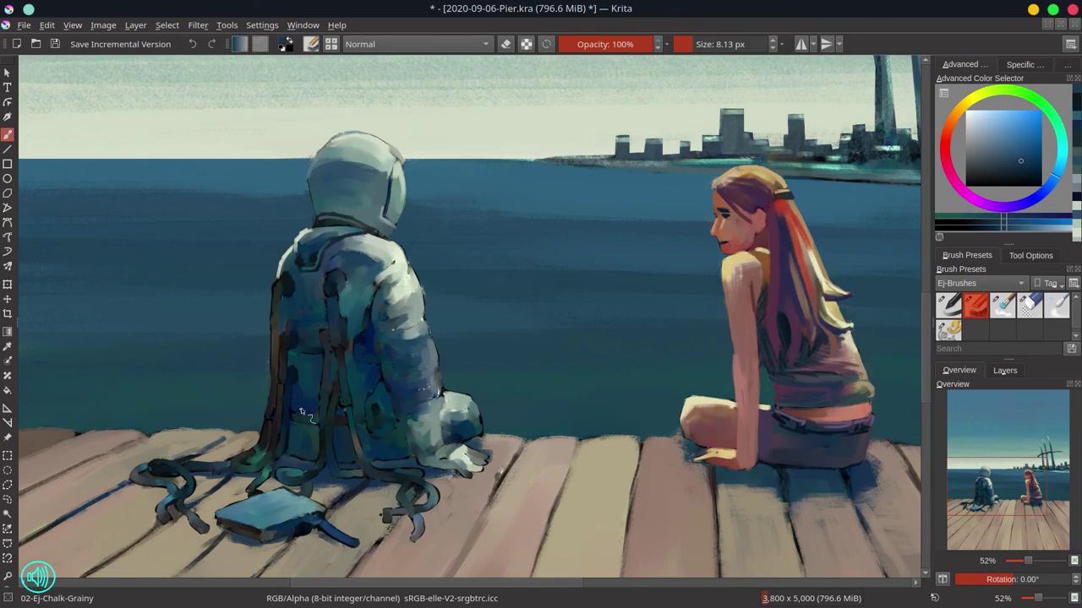
Step: Clean up the outer edges of the astronaut's shoulders and upper sleeve using sampled suit and sea colours
{"action": "left_click", "coordinate": [302, 217], "text": "ctrl"}
{"action": "left_click_drag", "start_coordinate": [309, 226], "coordinate": [316, 223]}
{"action": "left_click", "coordinate": [393, 248], "text": "ctrl"}
{"action": "mouse_move", "coordinate": [397, 239]}
{"action": "left_mouse_down"}
{"action": "mouse_move", "coordinate": [418, 287]}
{"action": "mouse_move", "coordinate": [418, 267]}
{"action": "left_mouse_up"}
{"action": "left_click", "coordinate": [422, 262], "text": "ctrl"}
{"action": "left_click", "coordinate": [406, 279], "text": "ctrl"}
{"action": "left_click", "coordinate": [430, 281], "text": "ctrl"}
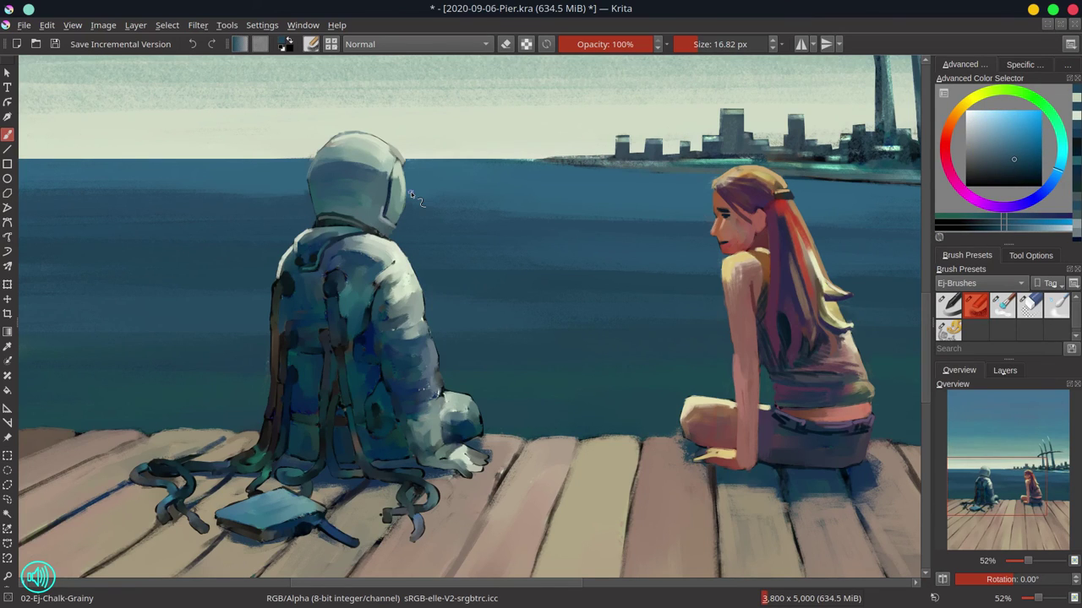
Step: Refine the shadow beneath the woman and the lower edge of her folded leg with sampled dark tones
{"action": "left_click_drag", "start_coordinate": [826, 478], "coordinate": [834, 478]}
{"action": "left_click", "coordinate": [829, 480], "text": "ctrl"}
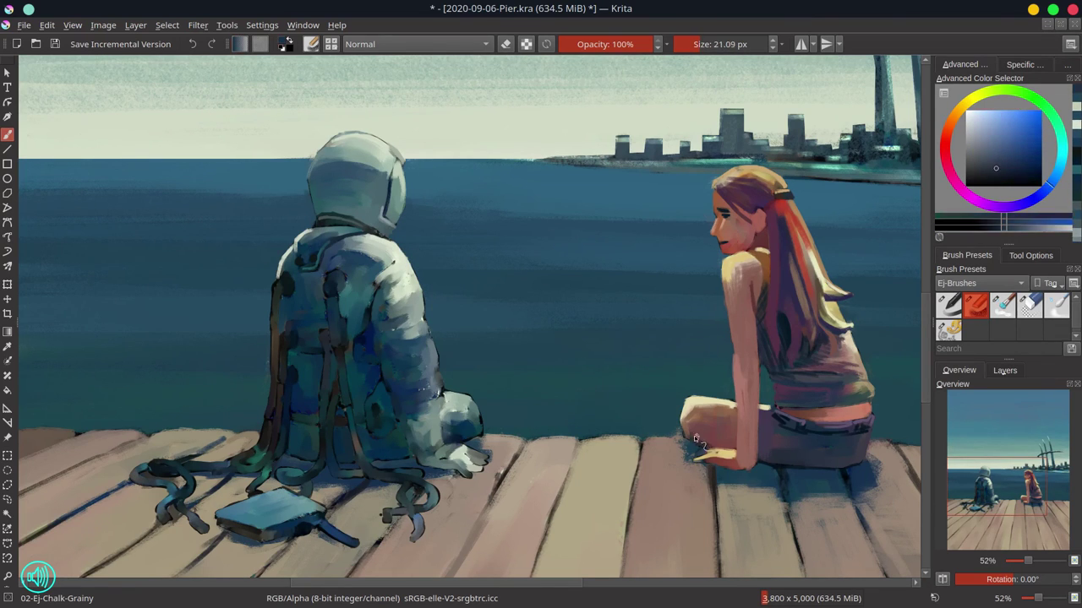
{"action": "left_click_drag", "start_coordinate": [693, 438], "coordinate": [771, 456]}
{"action": "left_click", "coordinate": [765, 453], "text": "ctrl"}
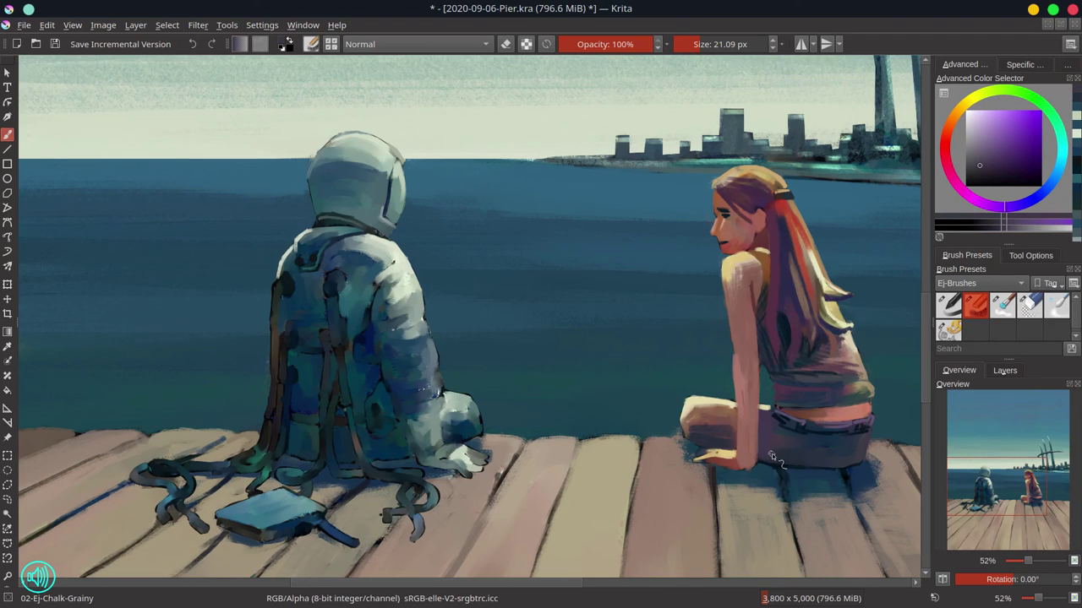
{"action": "left_click", "coordinate": [717, 422], "text": "ctrl"}
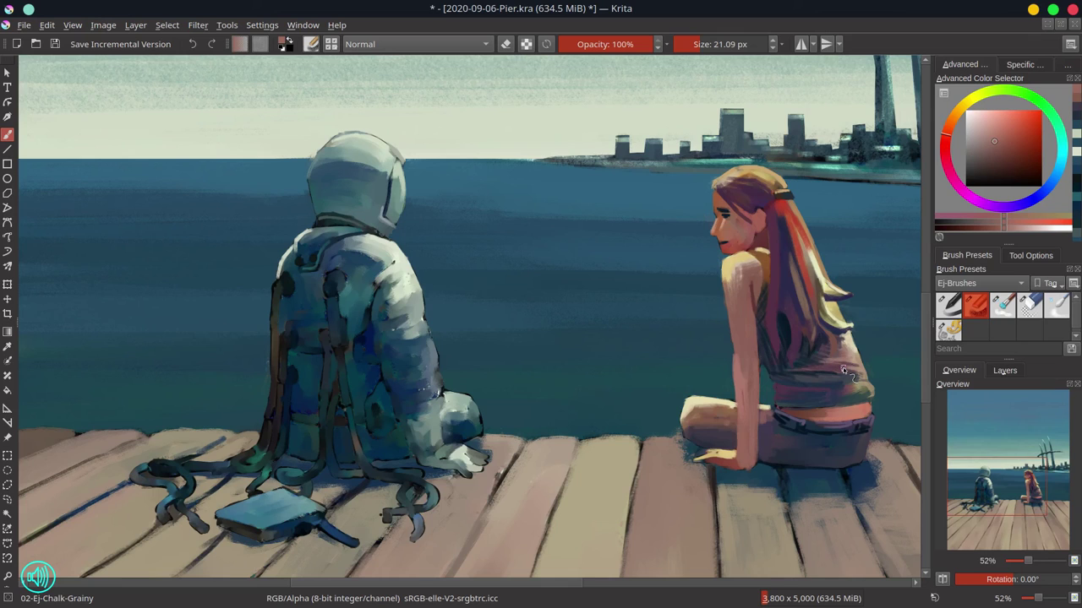
Step: Repaint the astronaut's glove in sampled pale tones, covering the sketch lines around the fingers
{"action": "left_click", "coordinate": [449, 465], "text": "ctrl"}
{"action": "left_click_drag", "start_coordinate": [457, 466], "coordinate": [450, 466]}
{"action": "left_click_drag", "start_coordinate": [443, 463], "coordinate": [482, 461]}
{"action": "left_click", "coordinate": [473, 470], "text": "ctrl"}
{"action": "left_click", "coordinate": [464, 463], "text": "ctrl"}
{"action": "left_click", "coordinate": [478, 464], "text": "ctrl"}
{"action": "left_click", "coordinate": [465, 461], "text": "ctrl"}
{"action": "mouse_move", "coordinate": [466, 466]}
{"action": "left_mouse_down"}
{"action": "mouse_move", "coordinate": [477, 470]}
{"action": "mouse_move", "coordinate": [478, 458]}
{"action": "left_mouse_up"}
{"action": "left_click", "coordinate": [480, 462], "text": "ctrl"}
{"action": "left_click", "coordinate": [458, 456], "text": "ctrl"}
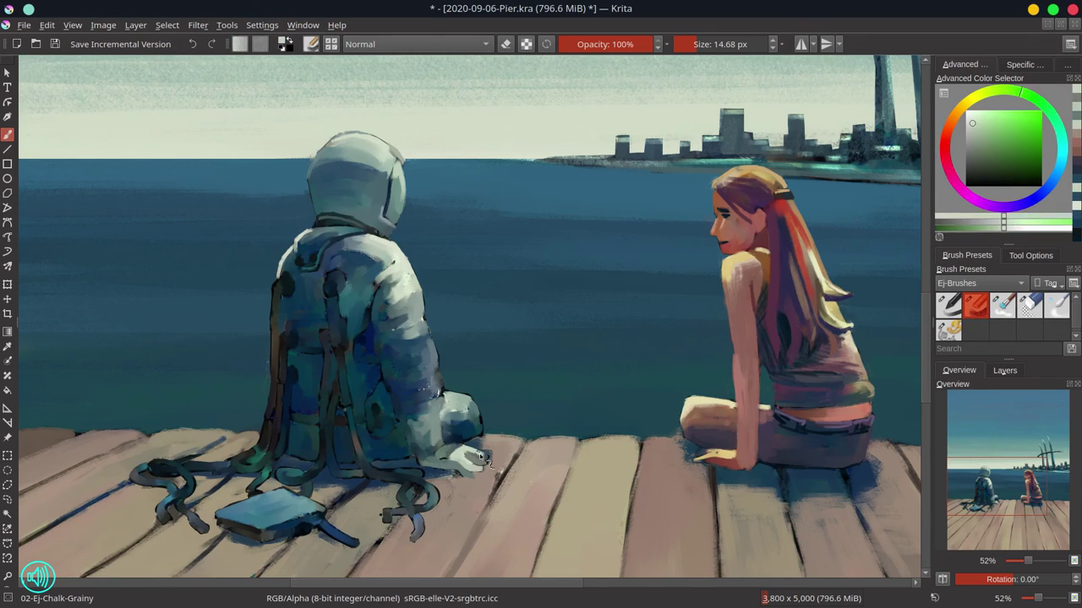
Step: Separate the fingers of the astronaut's glove with finer strokes, undoing the unwanted ones
{"action": "key", "text": "ctrl+z"}
{"action": "left_click", "coordinate": [470, 456], "text": "ctrl"}
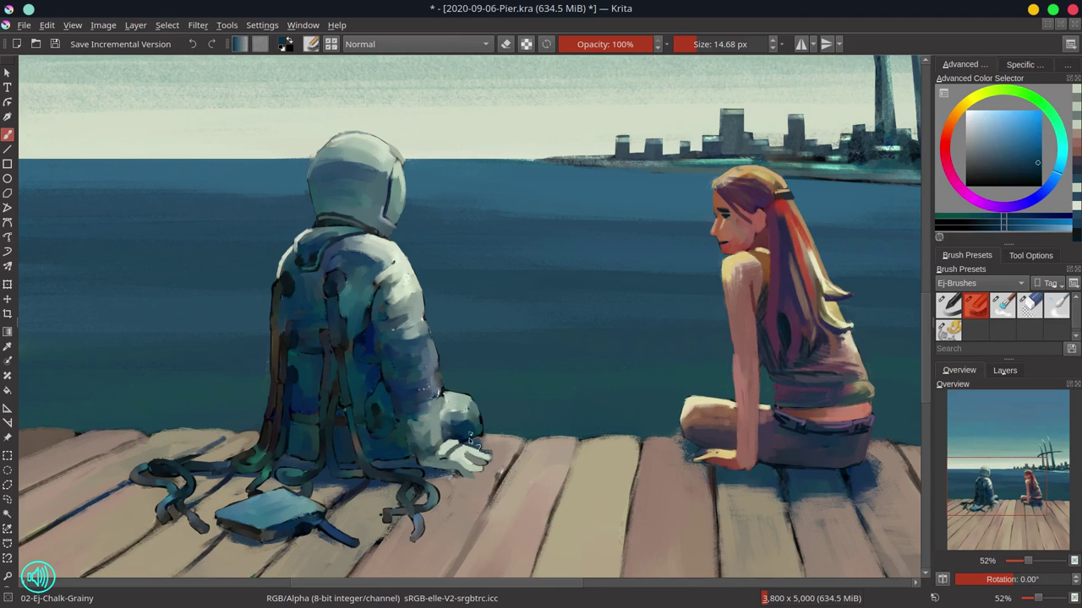
{"action": "key", "text": "bracketleft"}
{"action": "left_click_drag", "start_coordinate": [475, 470], "coordinate": [488, 464]}
{"action": "left_click", "coordinate": [475, 473], "text": "ctrl"}
{"action": "left_click", "coordinate": [469, 463], "text": "ctrl"}
{"action": "key", "text": "ctrl+z"}
{"action": "left_click", "coordinate": [472, 460], "text": "ctrl"}
{"action": "key", "text": "bracketleft"}
{"action": "left_click", "coordinate": [442, 438], "text": "ctrl"}
{"action": "key", "text": "bracketright"}
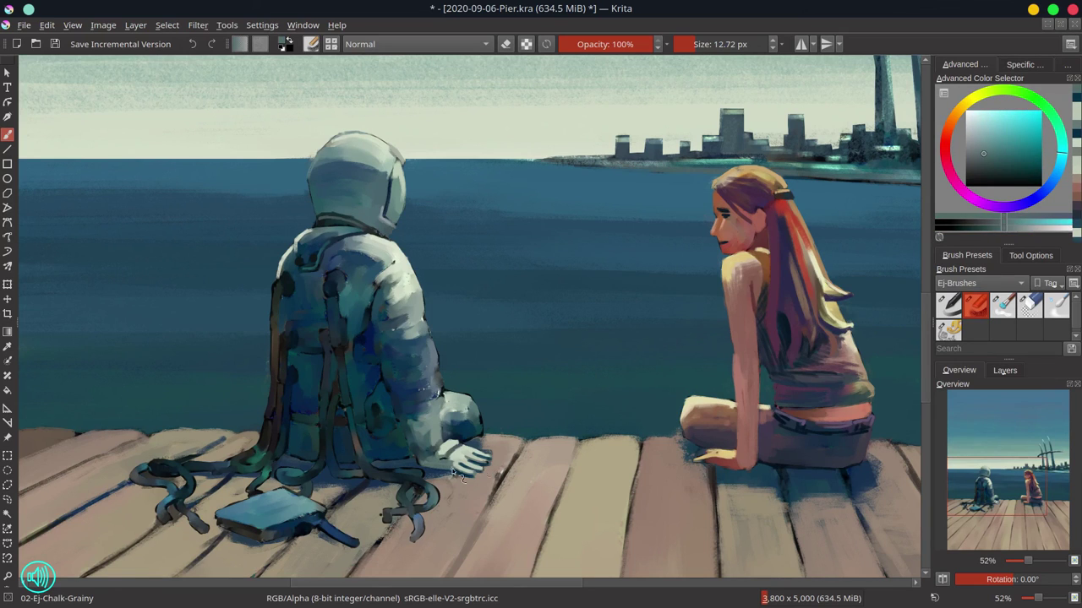
Step: Repaint the astronaut's forearm down to the wrist with sampled grey-green tones
{"action": "left_click", "coordinate": [428, 448], "text": "ctrl"}
{"action": "left_click", "coordinate": [420, 446], "text": "ctrl"}
{"action": "left_click", "coordinate": [414, 423], "text": "ctrl"}
{"action": "left_click", "coordinate": [409, 427], "text": "ctrl"}
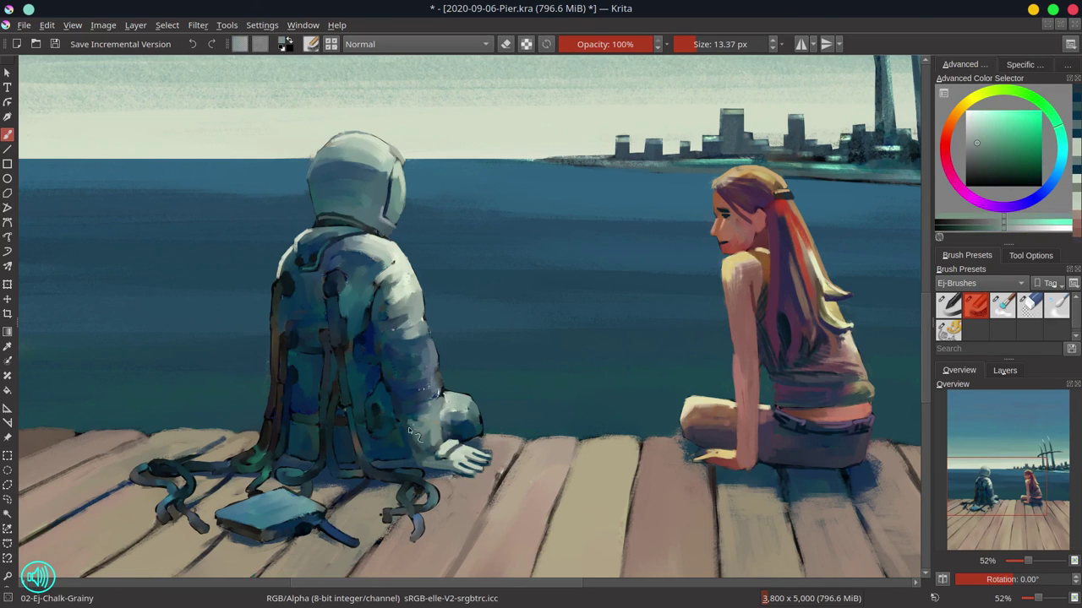
{"action": "mouse_move", "coordinate": [397, 409]}
{"action": "left_mouse_down"}
{"action": "mouse_move", "coordinate": [428, 421]}
{"action": "mouse_move", "coordinate": [420, 453]}
{"action": "left_mouse_up"}
Step: Add dark shading along the inner side and elbow of the astronaut's sleeve
{"action": "left_click", "coordinate": [418, 397], "text": "ctrl"}
{"action": "left_click", "coordinate": [392, 363], "text": "ctrl"}
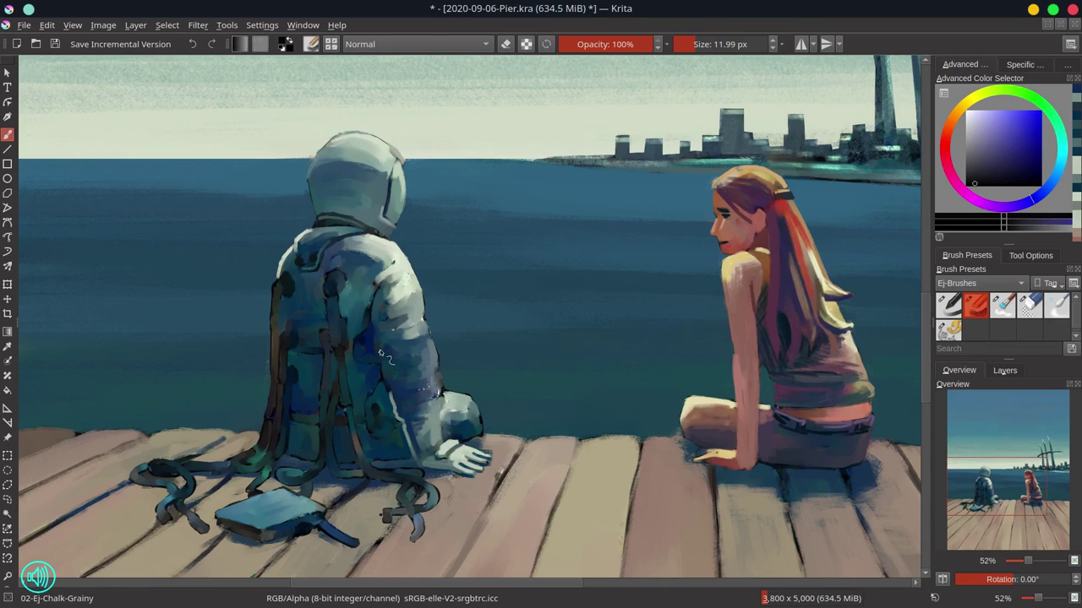
{"action": "key", "text": "bracketleft"}
{"action": "mouse_move", "coordinate": [392, 363]}
{"action": "left_mouse_down"}
{"action": "mouse_move", "coordinate": [382, 335]}
{"action": "mouse_move", "coordinate": [387, 368]}
{"action": "mouse_move", "coordinate": [367, 412]}
{"action": "mouse_move", "coordinate": [430, 401]}
{"action": "left_mouse_up"}
{"action": "left_click", "coordinate": [973, 183]}
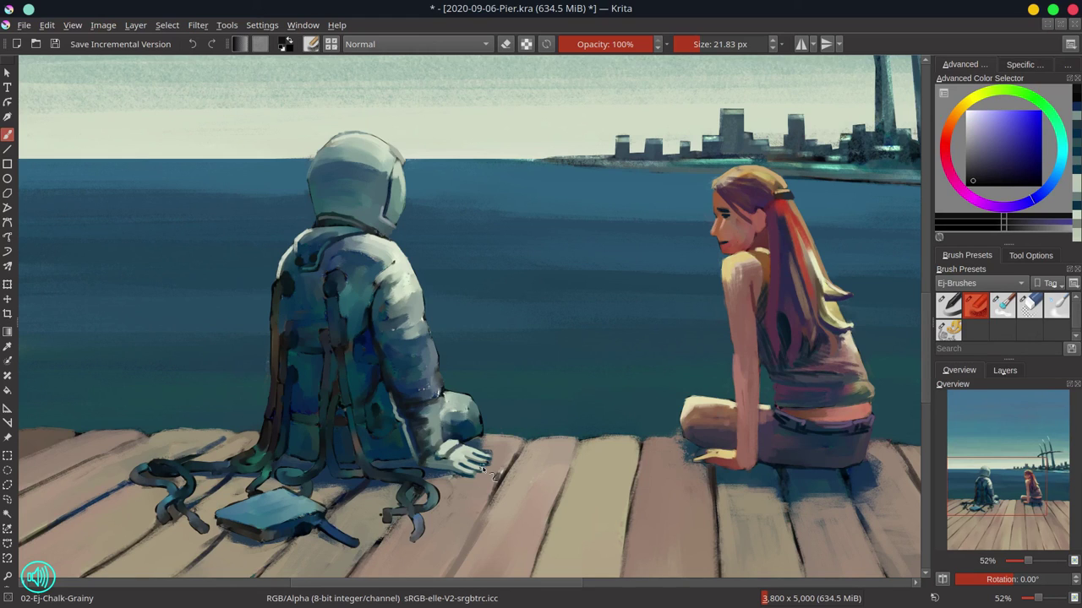
Step: Blend the folds of the astronaut's upper sleeve and the upper backpack with sampled blue tones
{"action": "left_click", "coordinate": [432, 363], "text": "ctrl"}
{"action": "left_click_drag", "start_coordinate": [408, 315], "coordinate": [419, 323]}
{"action": "left_click", "coordinate": [444, 307], "text": "ctrl"}
{"action": "left_click_drag", "start_coordinate": [331, 297], "coordinate": [342, 310]}
{"action": "left_click", "coordinate": [359, 345], "text": "ctrl"}
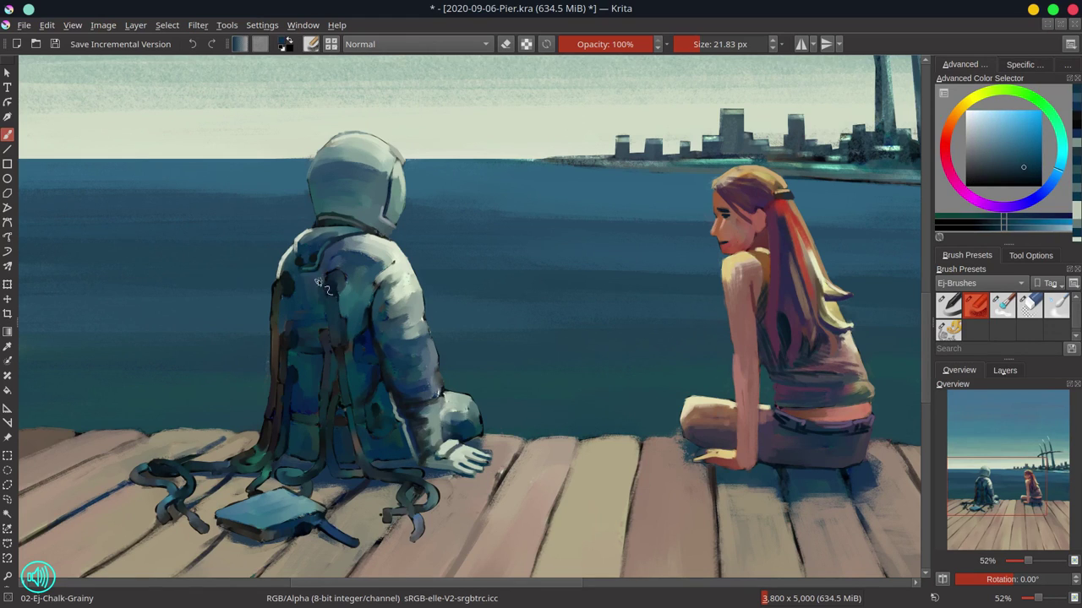
{"action": "left_click", "coordinate": [350, 278], "text": "ctrl"}
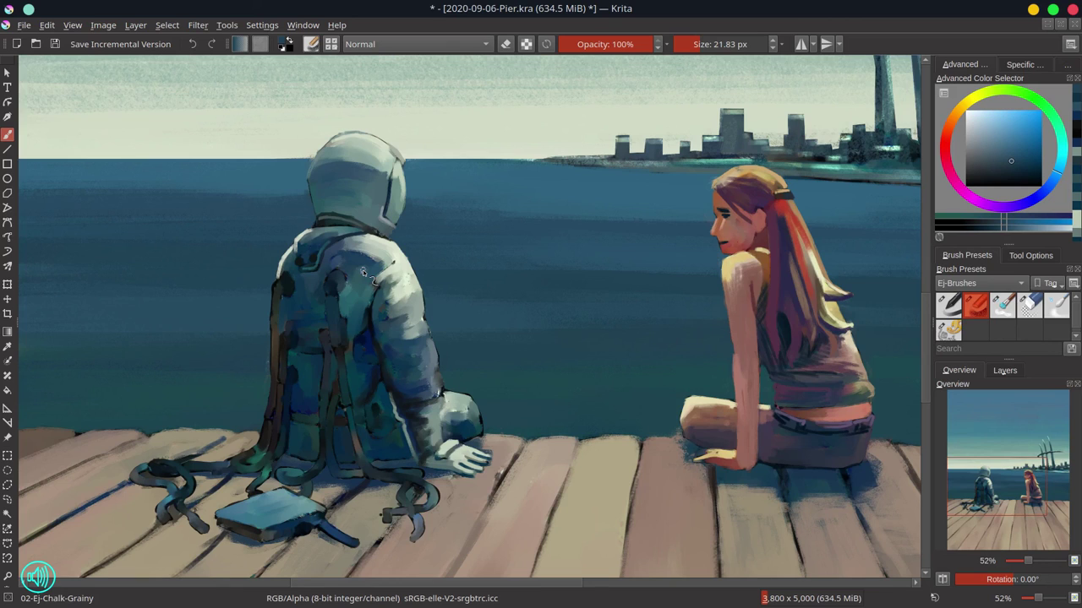
Step: Paint the buckles at the top of the backpack straps and recolour the outer strap in brown
{"action": "left_click", "coordinate": [353, 293], "text": "ctrl"}
{"action": "mouse_move", "coordinate": [345, 304]}
{"action": "left_mouse_down"}
{"action": "mouse_move", "coordinate": [329, 273]}
{"action": "mouse_move", "coordinate": [338, 303]}
{"action": "left_mouse_up"}
{"action": "left_click_drag", "start_coordinate": [284, 277], "coordinate": [278, 328]}
{"action": "left_click", "coordinate": [283, 314], "text": "ctrl"}
{"action": "left_click", "coordinate": [277, 338], "text": "ctrl"}
{"action": "left_click", "coordinate": [978, 158]}
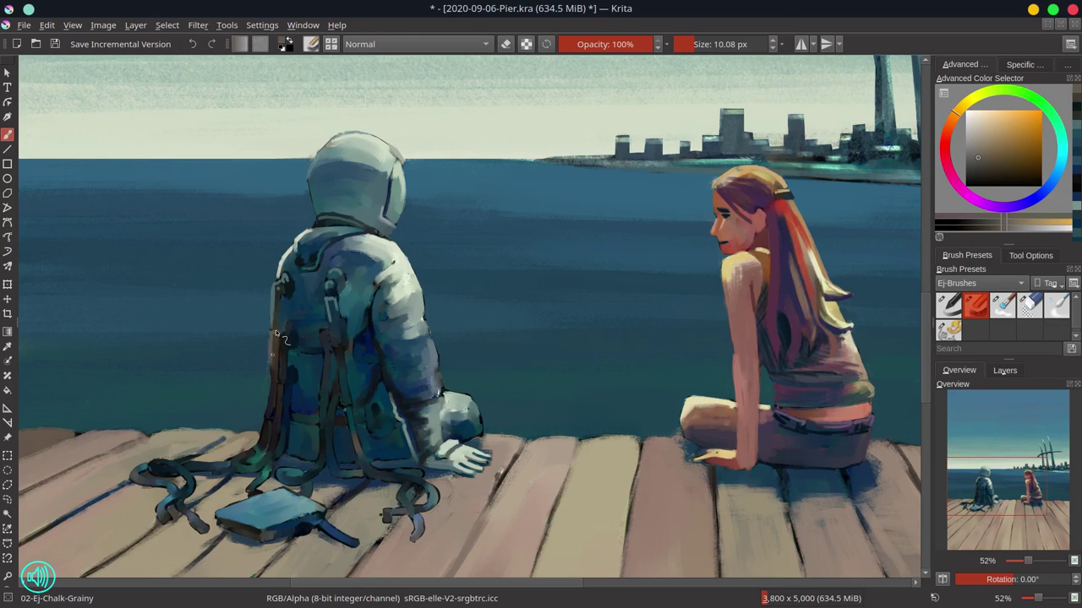
Step: Define the side of the astronaut's backpack with sampled blues and dark accents
{"action": "left_click", "coordinate": [369, 343], "text": "ctrl"}
{"action": "left_click", "coordinate": [367, 347], "text": "ctrl"}
{"action": "mouse_move", "coordinate": [362, 344]}
{"action": "left_mouse_down"}
{"action": "mouse_move", "coordinate": [411, 427]}
{"action": "mouse_move", "coordinate": [412, 418]}
{"action": "mouse_move", "coordinate": [370, 423]}
{"action": "mouse_move", "coordinate": [377, 413]}
{"action": "mouse_move", "coordinate": [382, 445]}
{"action": "mouse_move", "coordinate": [392, 434]}
{"action": "left_mouse_up"}
{"action": "left_click", "coordinate": [368, 349], "text": "ctrl"}
{"action": "left_click", "coordinate": [377, 377], "text": "ctrl"}
{"action": "left_click", "coordinate": [369, 384], "text": "ctrl"}
{"action": "left_click", "coordinate": [372, 404], "text": "ctrl"}
{"action": "left_click", "coordinate": [377, 362], "text": "ctrl"}
{"action": "left_click", "coordinate": [983, 179]}
Step: Shade the lower edge of the backpack beside the arm and the panel between the straps with sampled dark blues
{"action": "left_click", "coordinate": [376, 431], "text": "ctrl"}
{"action": "left_click", "coordinate": [386, 395], "text": "ctrl"}
{"action": "mouse_move", "coordinate": [391, 437]}
{"action": "left_mouse_down"}
{"action": "mouse_move", "coordinate": [405, 455]}
{"action": "mouse_move", "coordinate": [391, 462]}
{"action": "left_mouse_up"}
{"action": "left_click", "coordinate": [340, 420], "text": "ctrl"}
{"action": "left_click", "coordinate": [338, 414], "text": "ctrl"}
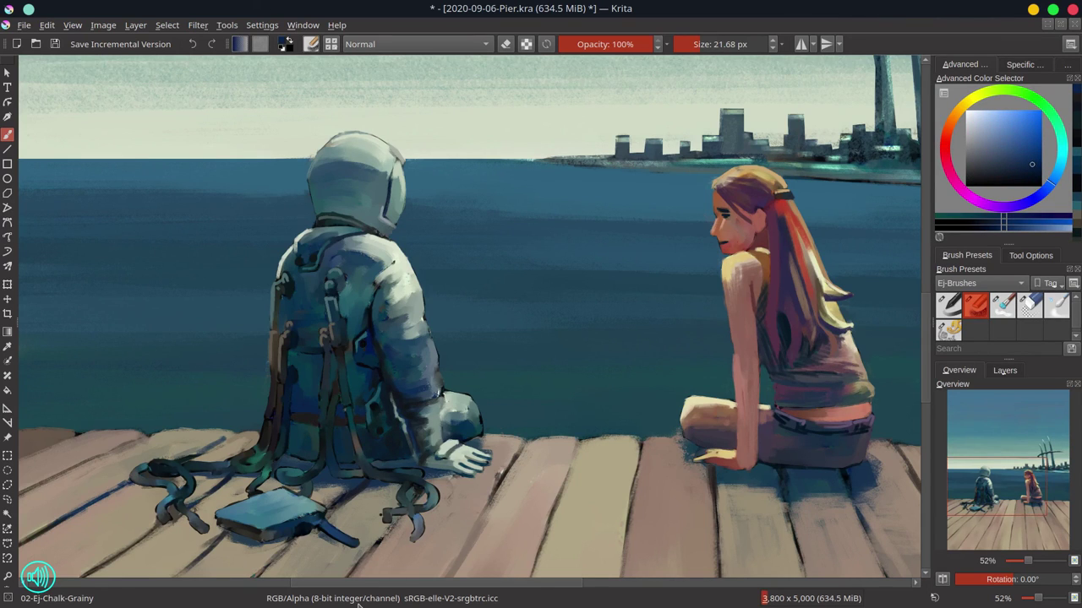
Step: Clean up the outlines of the astronaut's lower sleeve, knee and glove with sampled sea and suit colours
{"action": "left_click", "coordinate": [435, 338], "text": "ctrl"}
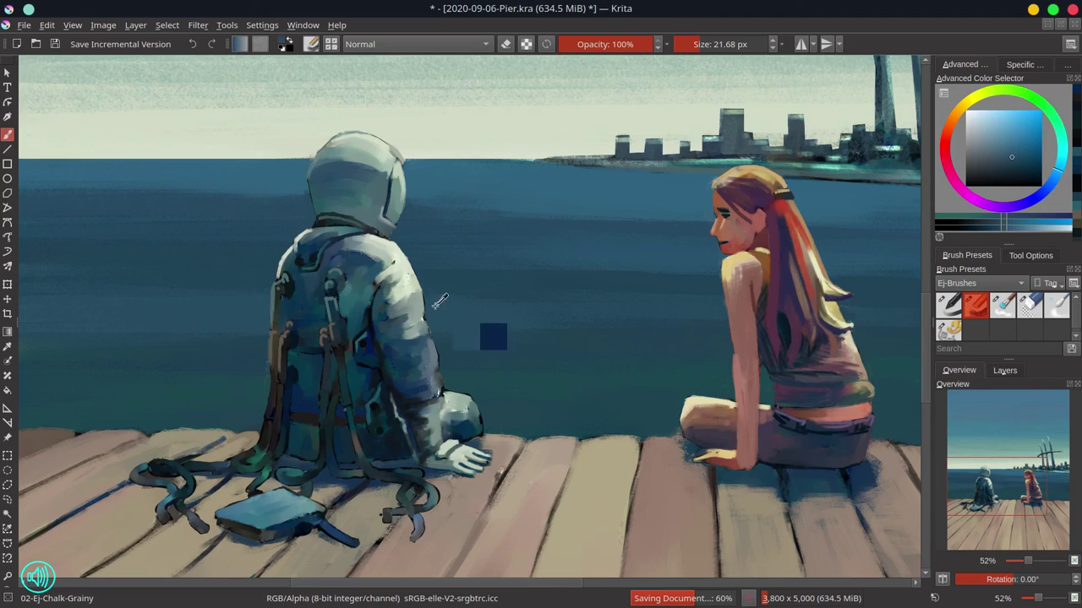
{"action": "mouse_move", "coordinate": [429, 341]}
{"action": "left_mouse_down"}
{"action": "mouse_move", "coordinate": [436, 367]}
{"action": "mouse_move", "coordinate": [482, 413]}
{"action": "mouse_move", "coordinate": [444, 419]}
{"action": "left_mouse_up"}
{"action": "left_click", "coordinate": [463, 411], "text": "ctrl"}
{"action": "left_click", "coordinate": [437, 397], "text": "ctrl"}
{"action": "left_click", "coordinate": [460, 426], "text": "ctrl"}
{"action": "left_click", "coordinate": [448, 433], "text": "ctrl"}
{"action": "left_click", "coordinate": [452, 462], "text": "ctrl"}
{"action": "left_click_drag", "start_coordinate": [444, 467], "coordinate": [458, 473]}
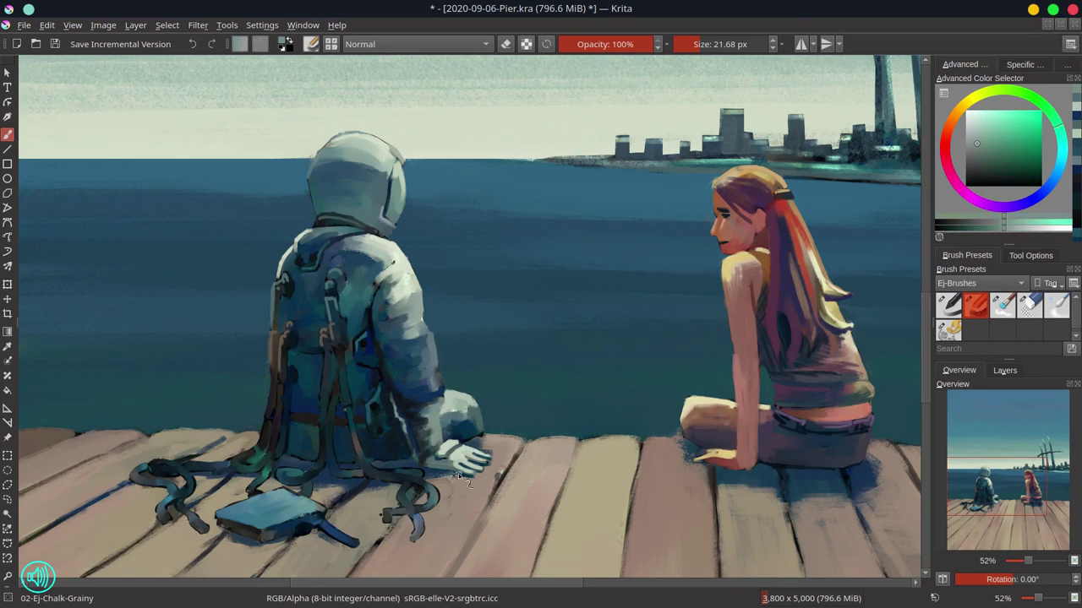
Step: Paint lighter tones on the buckle and central straps hanging down the backpack
{"action": "left_click", "coordinate": [351, 293], "text": "ctrl"}
{"action": "left_click_drag", "start_coordinate": [345, 301], "coordinate": [334, 301]}
{"action": "left_click", "coordinate": [331, 311], "text": "ctrl"}
{"action": "left_click_drag", "start_coordinate": [322, 346], "coordinate": [335, 401]}
{"action": "left_click", "coordinate": [304, 467], "text": "ctrl"}
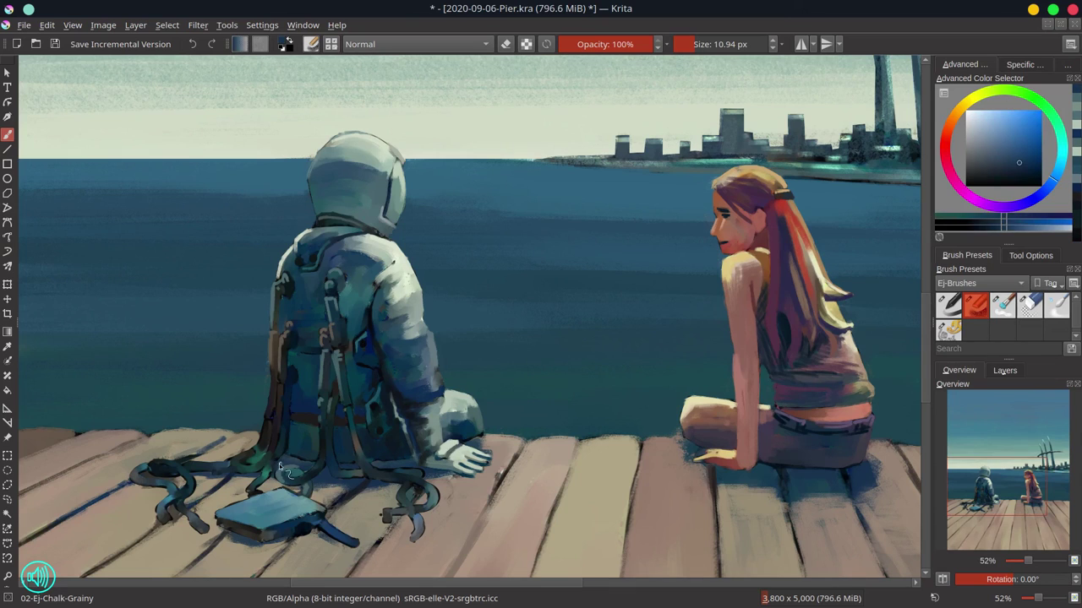
Step: Repaint the lower straps and their loose ends beside the astronaut's hand in sampled tones
{"action": "left_click", "coordinate": [392, 408], "text": "ctrl"}
{"action": "mouse_move", "coordinate": [280, 470]}
{"action": "left_mouse_down"}
{"action": "mouse_move", "coordinate": [369, 458]}
{"action": "mouse_move", "coordinate": [352, 477]}
{"action": "mouse_move", "coordinate": [430, 489]}
{"action": "mouse_move", "coordinate": [437, 509]}
{"action": "left_mouse_up"}
{"action": "left_click", "coordinate": [356, 466], "text": "ctrl"}
{"action": "left_click", "coordinate": [369, 458], "text": "ctrl"}
{"action": "left_click", "coordinate": [355, 473], "text": "ctrl"}
{"action": "left_click", "coordinate": [414, 476], "text": "ctrl"}
{"action": "left_click", "coordinate": [453, 443], "text": "ctrl"}
{"action": "mouse_move", "coordinate": [408, 484]}
{"action": "left_mouse_down"}
{"action": "mouse_move", "coordinate": [403, 504]}
{"action": "mouse_move", "coordinate": [419, 534]}
{"action": "mouse_move", "coordinate": [387, 517]}
{"action": "left_mouse_up"}
Step: Undo the last series of strokes around the loose straps and the book-shaped object
{"action": "left_click", "coordinate": [290, 497], "text": "ctrl"}
{"action": "key", "text": "ctrl+z"}
{"action": "key", "text": "ctrl+z"}
{"action": "key", "text": "ctrl+z"}
{"action": "key", "text": "ctrl+z"}
{"action": "key", "text": "ctrl+z"}
{"action": "key", "text": "ctrl+z"}
{"action": "key", "text": "ctrl+z"}
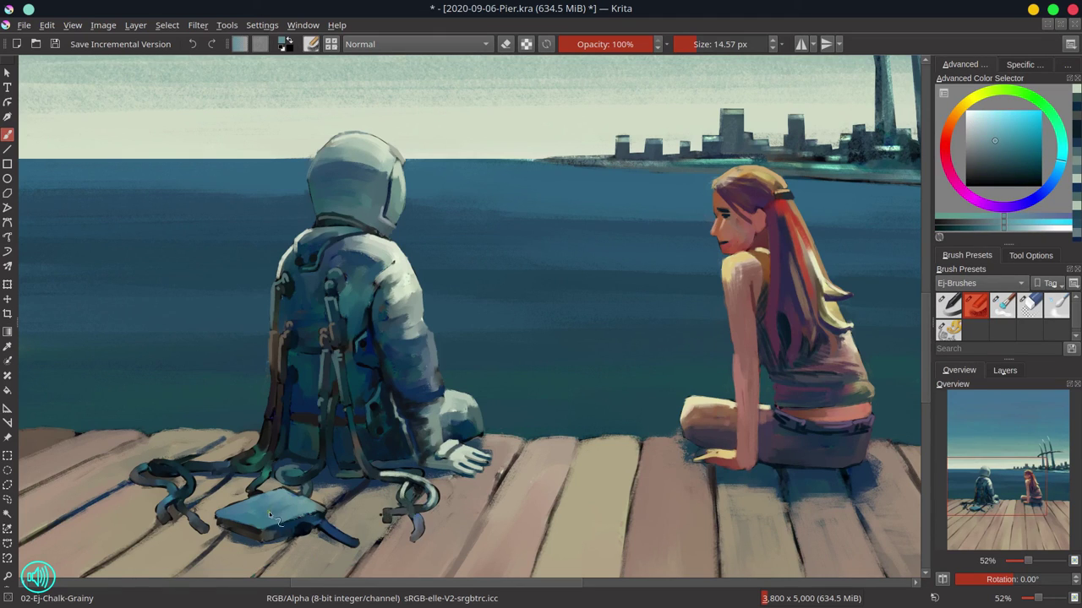
Step: Paint light blue highlights along the loose strap loops beside the hand and behind the book-shaped object, using a larger brush
{"action": "key", "text": "]"}
{"action": "mouse_move", "coordinate": [423, 480]}
{"action": "left_mouse_down"}
{"action": "mouse_move", "coordinate": [414, 510]}
{"action": "mouse_move", "coordinate": [403, 500]}
{"action": "mouse_move", "coordinate": [421, 529]}
{"action": "mouse_move", "coordinate": [386, 516]}
{"action": "left_mouse_up"}
{"action": "mouse_move", "coordinate": [309, 486]}
{"action": "left_mouse_down"}
{"action": "mouse_move", "coordinate": [396, 450]}
{"action": "mouse_move", "coordinate": [288, 463]}
{"action": "mouse_move", "coordinate": [310, 491]}
{"action": "mouse_move", "coordinate": [250, 491]}
{"action": "left_mouse_up"}
{"action": "key", "text": "l"}
{"action": "left_click_drag", "start_coordinate": [402, 489], "coordinate": [418, 520]}
{"action": "left_click_drag", "start_coordinate": [406, 510], "coordinate": [386, 516]}
{"action": "left_click_drag", "start_coordinate": [427, 483], "coordinate": [433, 505]}
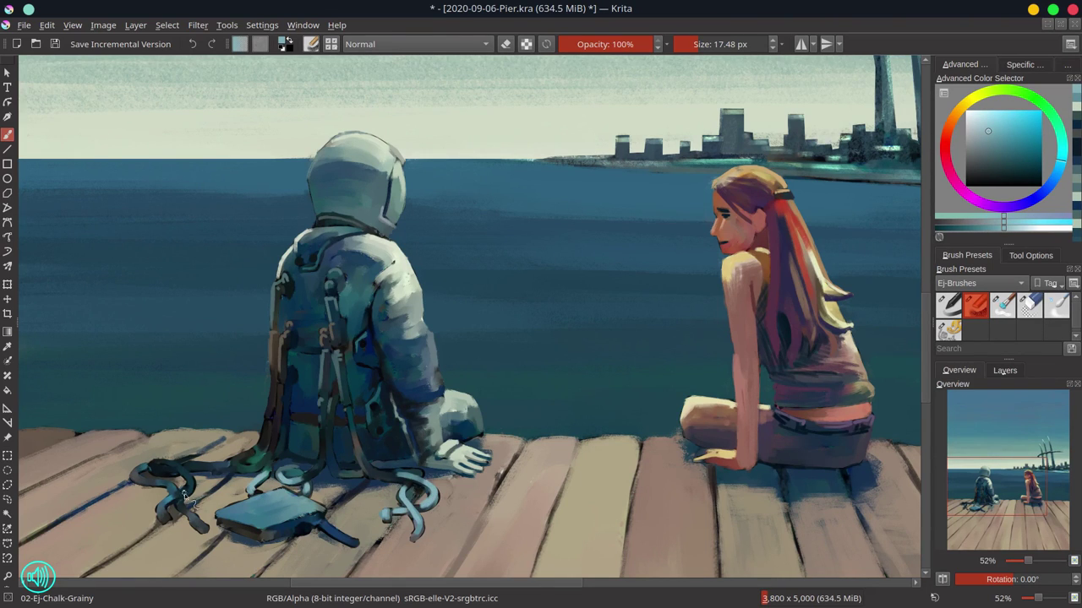
Step: Paint the looped strap on the far side of the book-shaped object in the same light blue
{"action": "left_click_drag", "start_coordinate": [187, 492], "coordinate": [161, 512]}
{"action": "left_click_drag", "start_coordinate": [174, 475], "coordinate": [190, 492]}
{"action": "mouse_move", "coordinate": [182, 464]}
{"action": "left_mouse_down"}
{"action": "mouse_move", "coordinate": [152, 466]}
{"action": "mouse_move", "coordinate": [187, 480]}
{"action": "left_mouse_up"}
{"action": "mouse_move", "coordinate": [179, 467]}
{"action": "left_mouse_down"}
{"action": "mouse_move", "coordinate": [144, 469]}
{"action": "mouse_move", "coordinate": [166, 485]}
{"action": "left_mouse_up"}
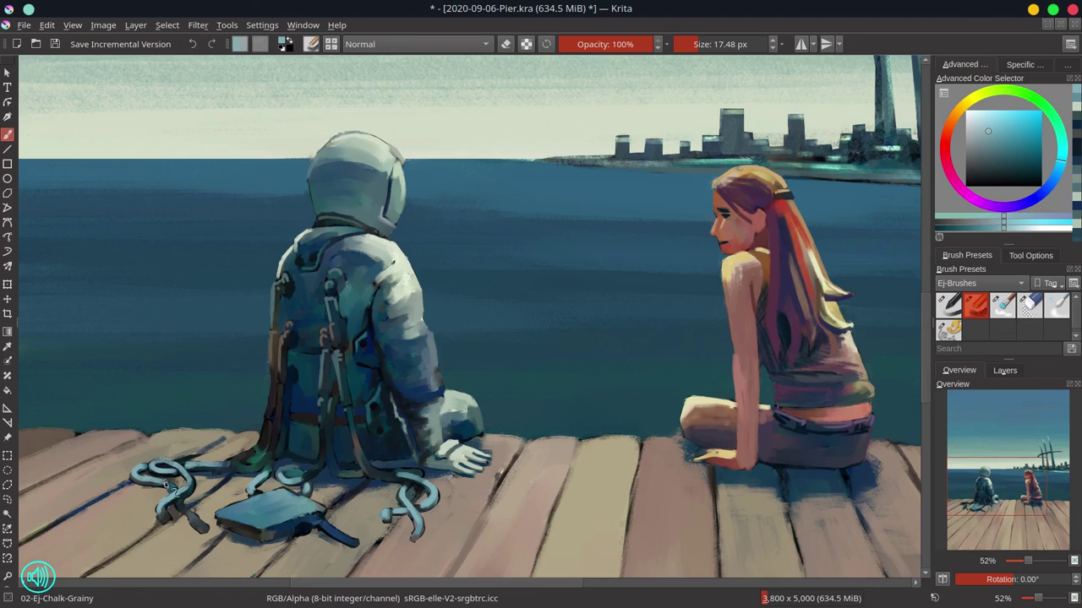
Step: Clean up the planks around the straps and the astronaut's glove with sampled wood colours, and touch up the fingertips
{"action": "left_click", "coordinate": [256, 451], "text": "ctrl"}
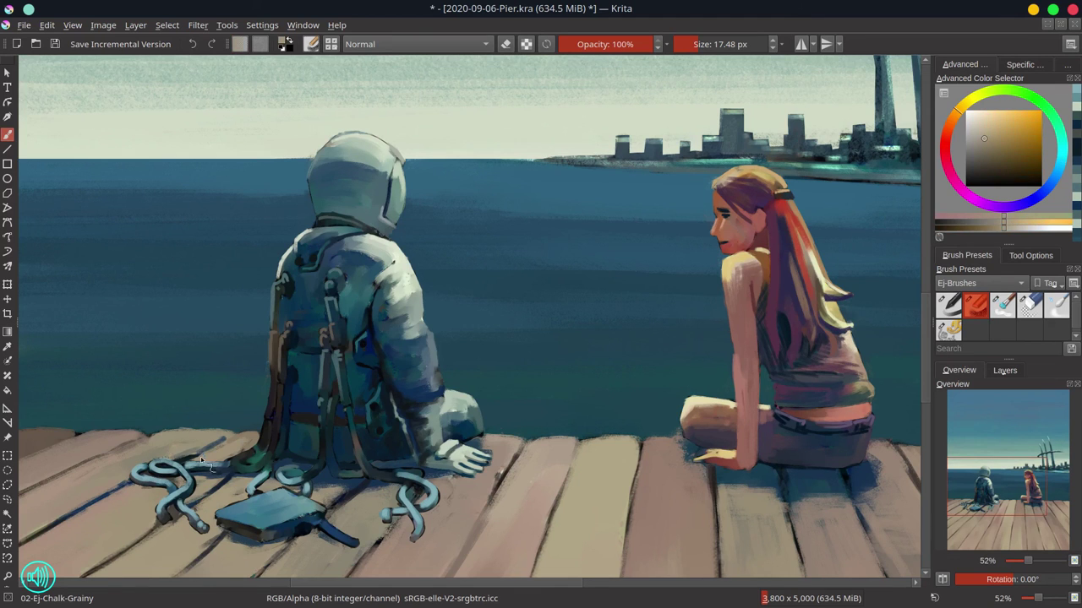
{"action": "left_click_drag", "start_coordinate": [255, 453], "coordinate": [250, 473]}
{"action": "left_click", "coordinate": [505, 472], "text": "ctrl"}
{"action": "left_click_drag", "start_coordinate": [495, 461], "coordinate": [504, 488]}
{"action": "left_click", "coordinate": [480, 457], "text": "ctrl"}
{"action": "left_click_drag", "start_coordinate": [497, 459], "coordinate": [488, 458]}
Step: Check the whole painting, and add pale highlights to the loose strap loops and book-shaped object with a sampled light colour
{"action": "left_click_drag", "start_coordinate": [512, 399], "coordinate": [499, 519]}
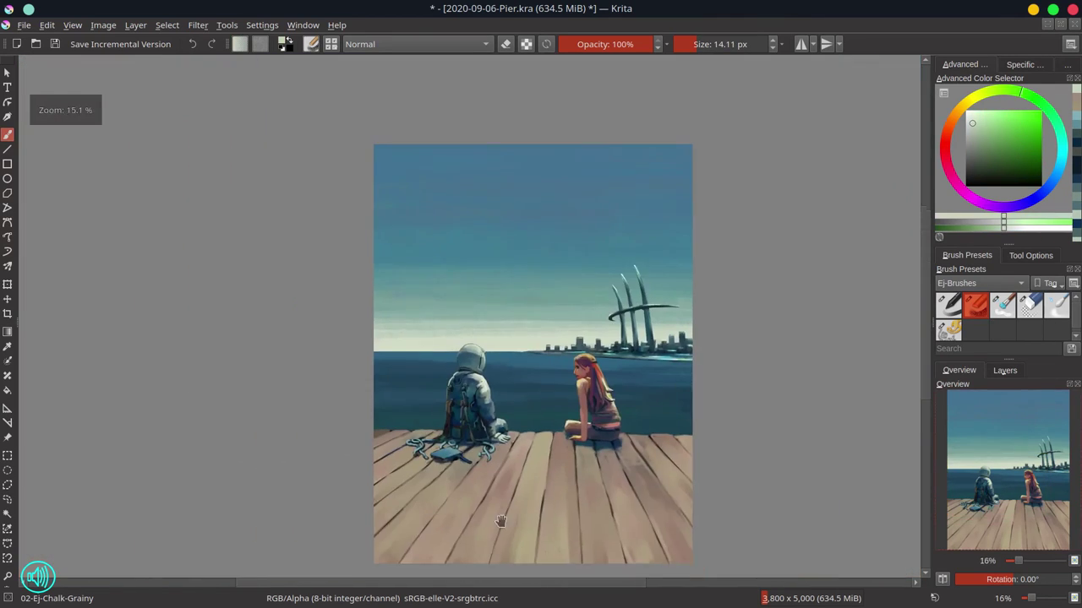
{"action": "left_click_drag", "start_coordinate": [558, 545], "coordinate": [564, 321]}
{"action": "left_click", "coordinate": [511, 335], "text": "ctrl"}
{"action": "mouse_move", "coordinate": [240, 345]}
{"action": "left_mouse_down"}
{"action": "mouse_move", "coordinate": [264, 346]}
{"action": "mouse_move", "coordinate": [235, 351]}
{"action": "mouse_move", "coordinate": [256, 378]}
{"action": "left_mouse_up"}
{"action": "left_click_drag", "start_coordinate": [335, 354], "coordinate": [329, 364]}
{"action": "left_click_drag", "start_coordinate": [477, 367], "coordinate": [470, 375]}
{"action": "left_click_drag", "start_coordinate": [462, 361], "coordinate": [467, 377]}
{"action": "left_click_drag", "start_coordinate": [445, 381], "coordinate": [450, 385]}
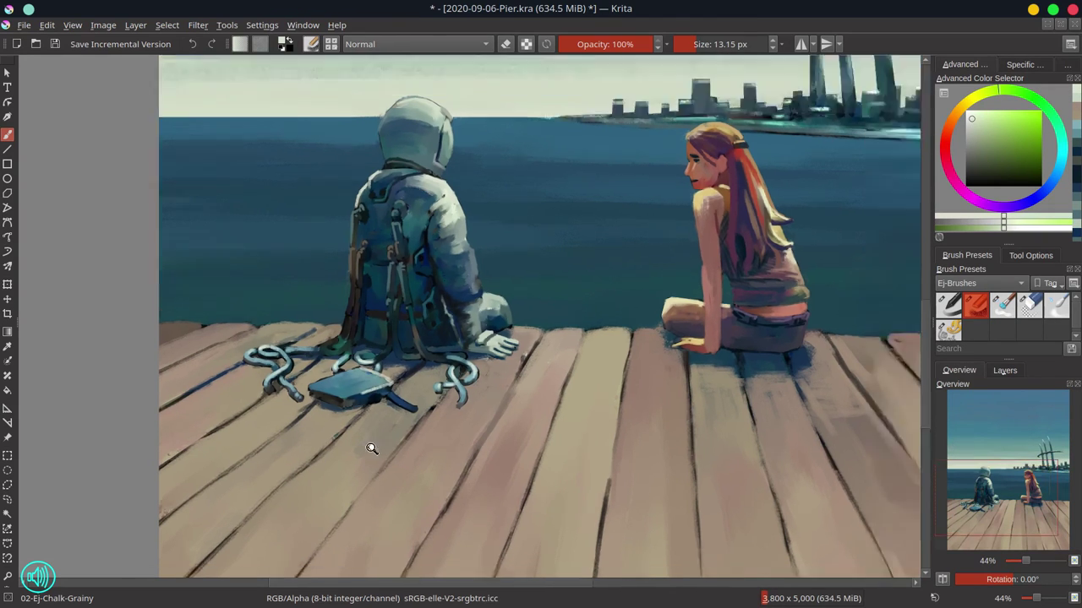
Step: Save the pier painting to its existing file with the whole canvas in view
{"action": "scroll", "coordinate": [371, 448], "scroll_direction": "down", "scroll_amount": 4}
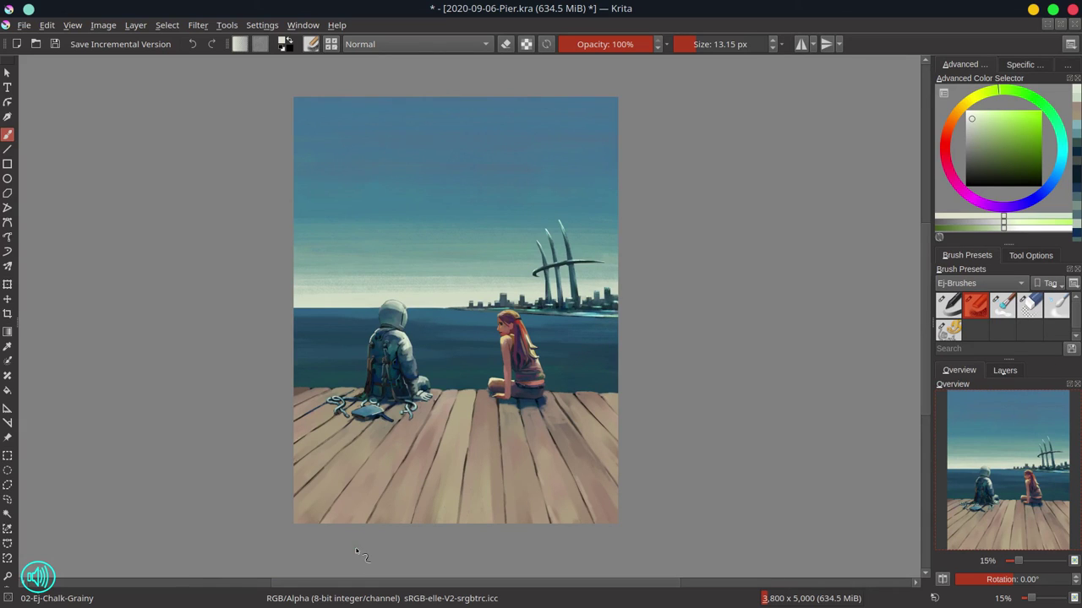
{"action": "key", "text": "ctrl+s"}
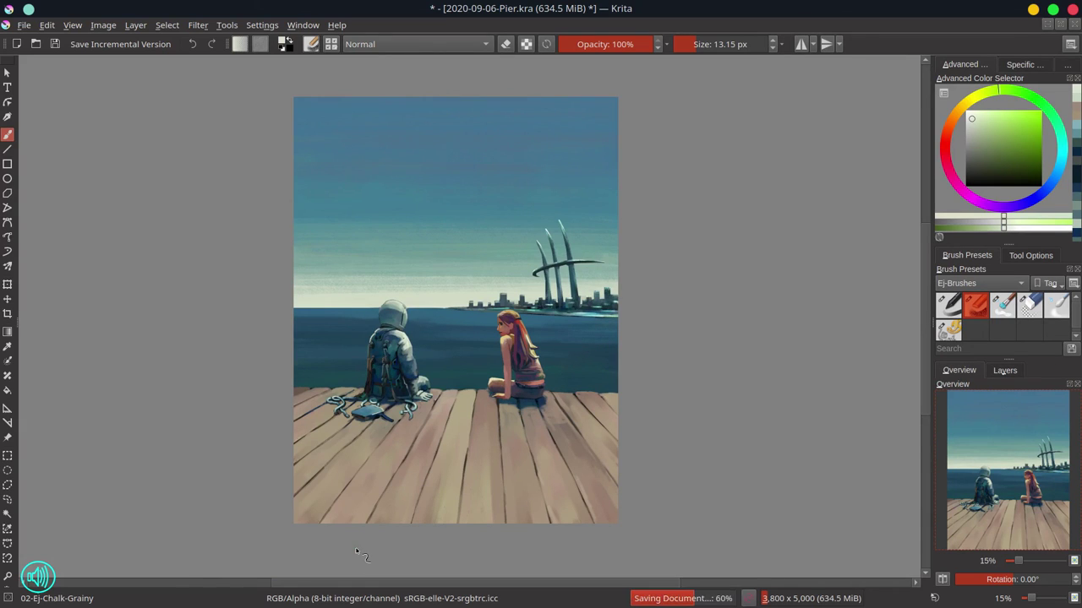